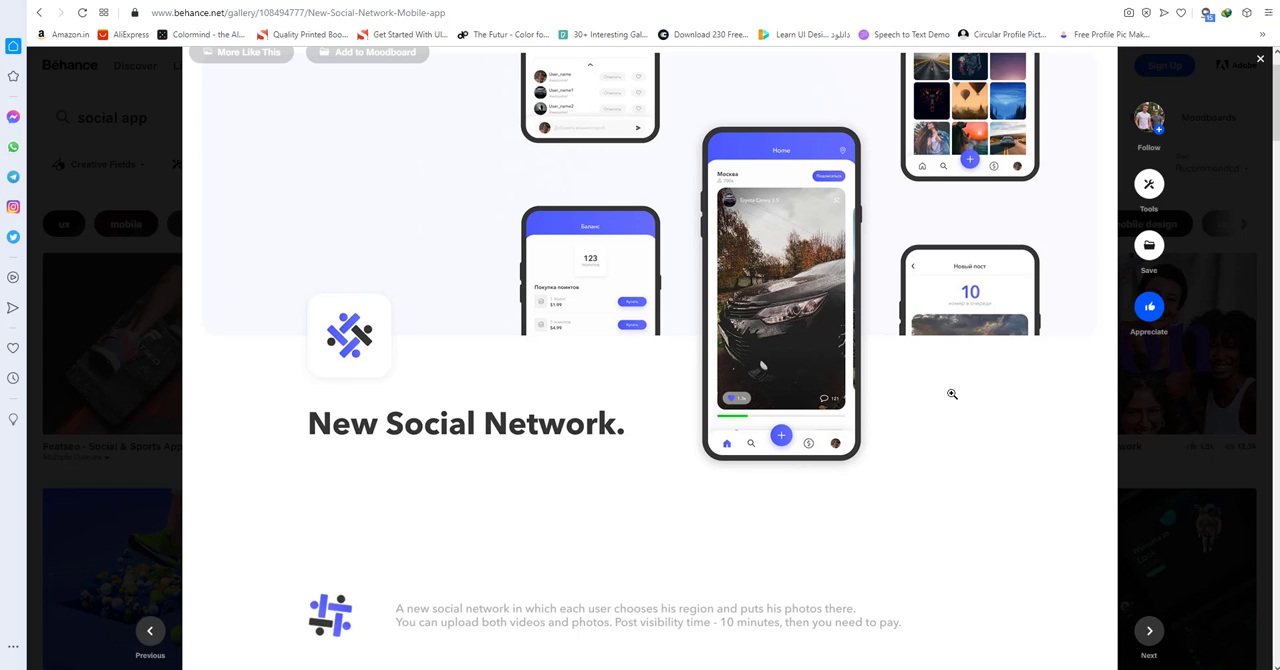
# Examine the New Social Network project on Behance, including its branding colours, fonts and phone mockup screens.
pyautogui.scroll(-1, 952, 394)
pyautogui.scroll(-3, 952, 394)
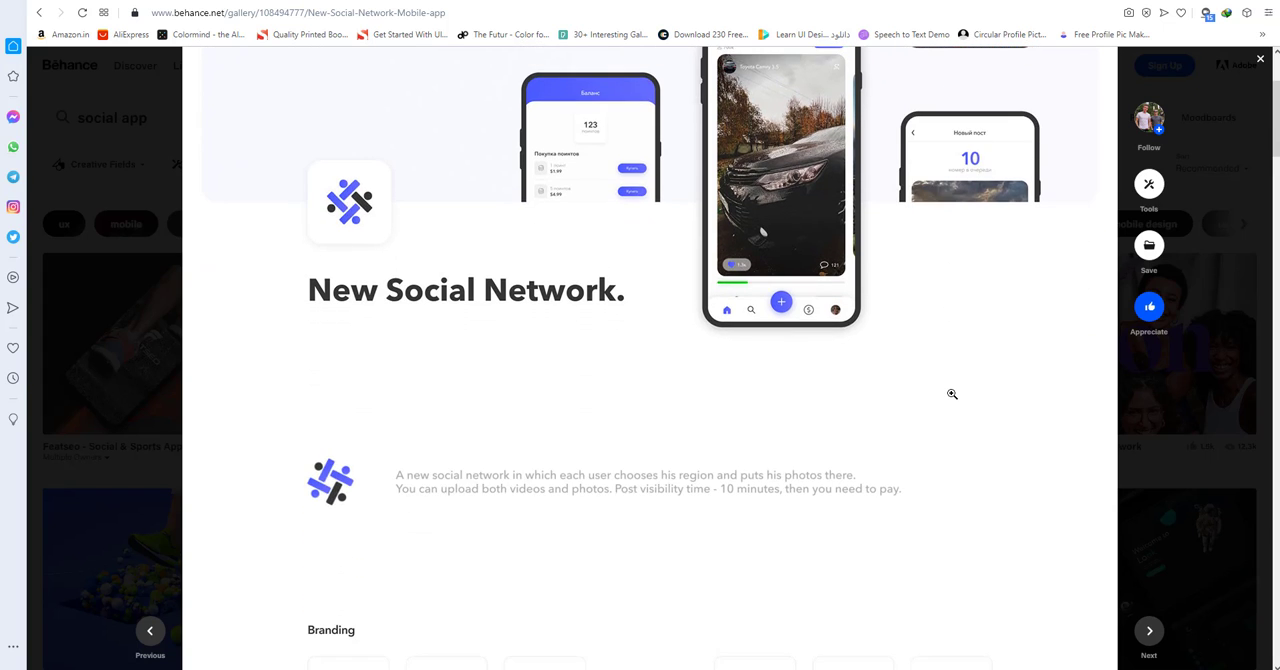
pyautogui.scroll(-1, 952, 394)
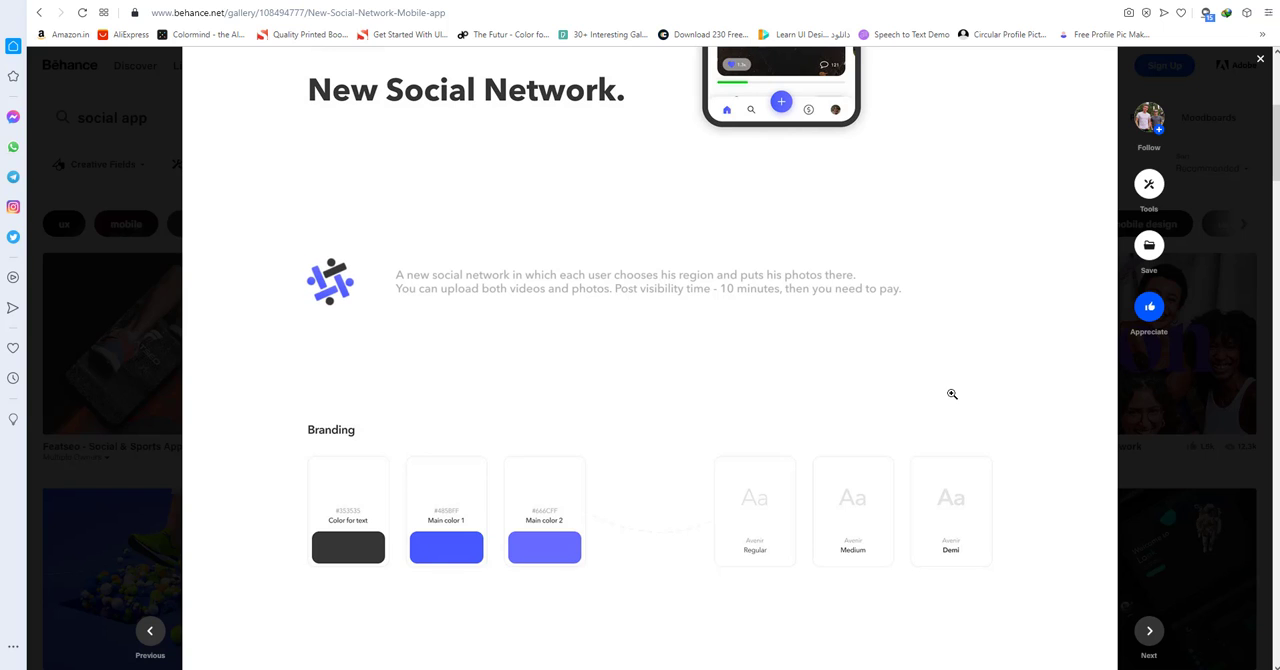
pyautogui.scroll(-2, 952, 394)
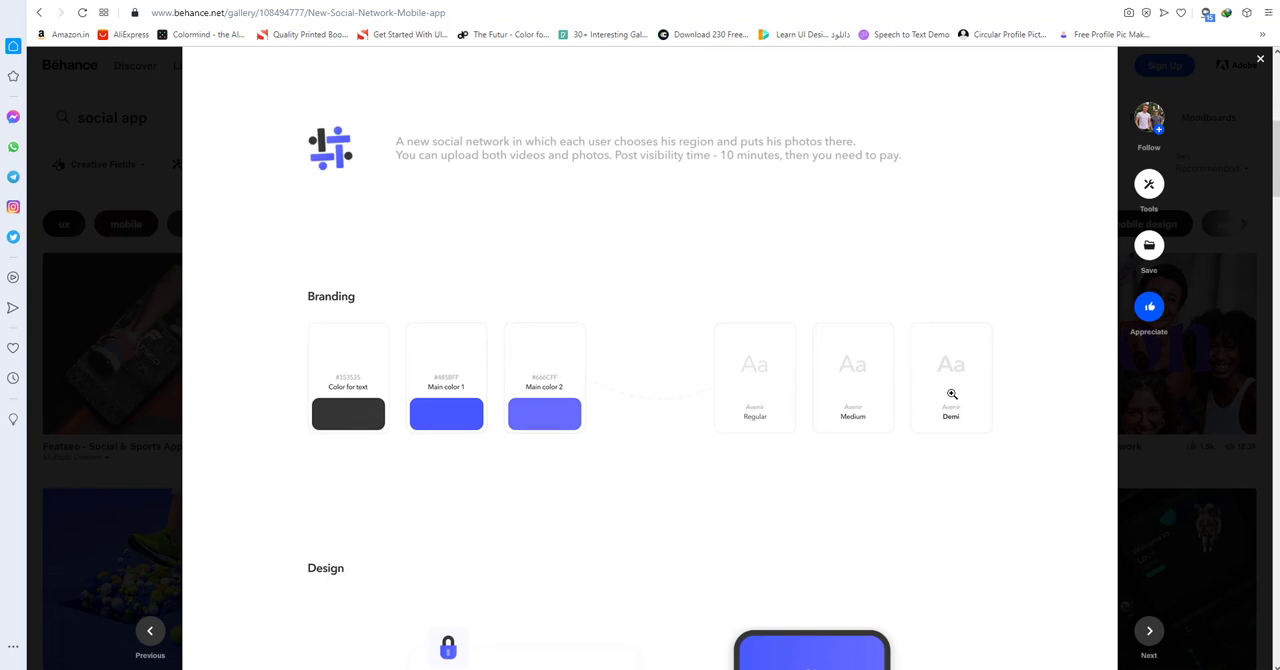
pyautogui.scroll(-1, 952, 394)
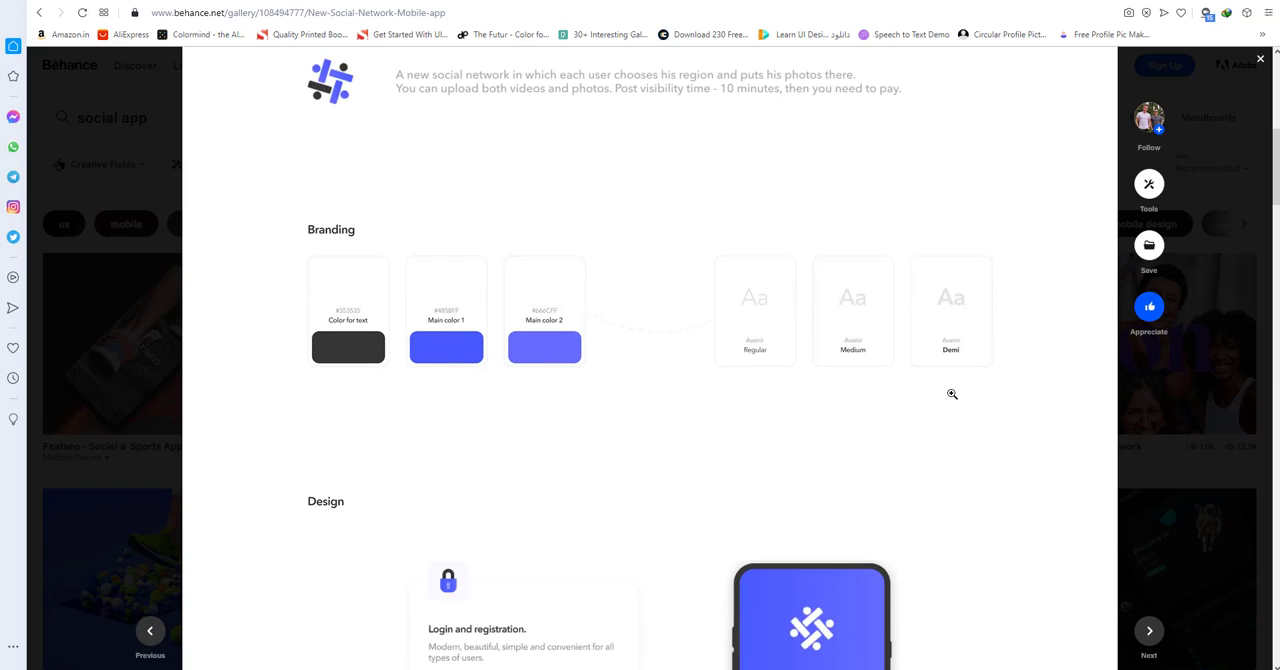
pyautogui.scroll(-2, 952, 394)
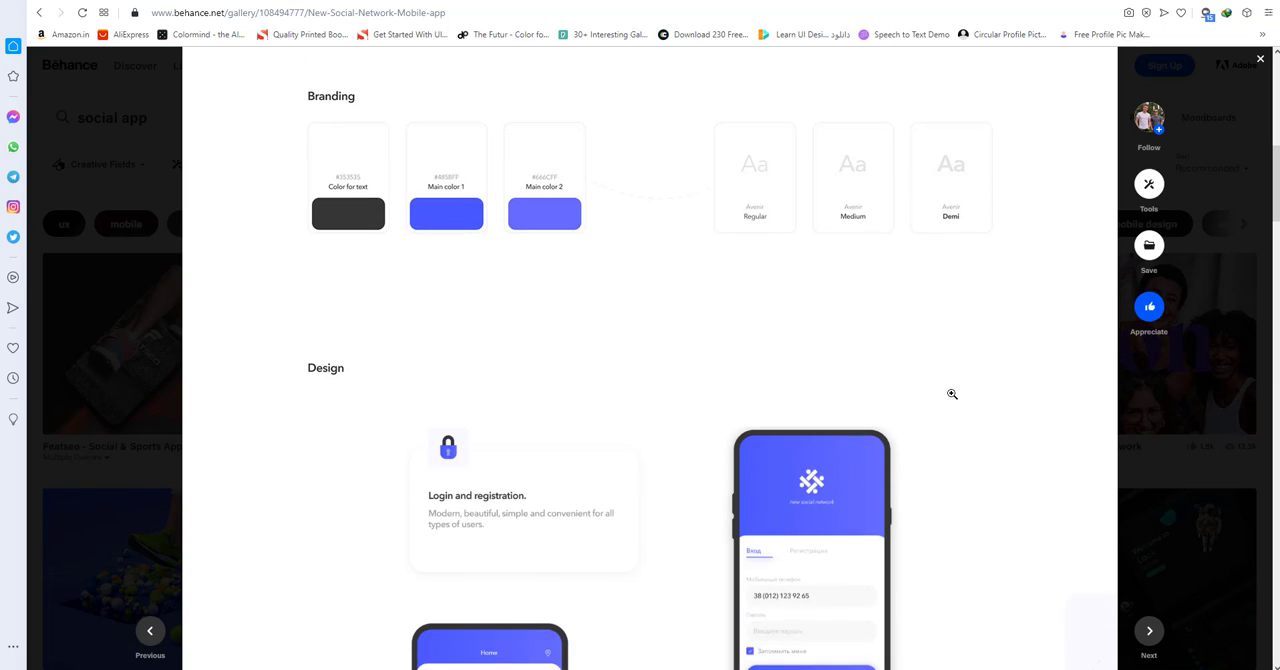
pyautogui.scroll(-1, 952, 394)
pyautogui.scroll(-4, 952, 394)
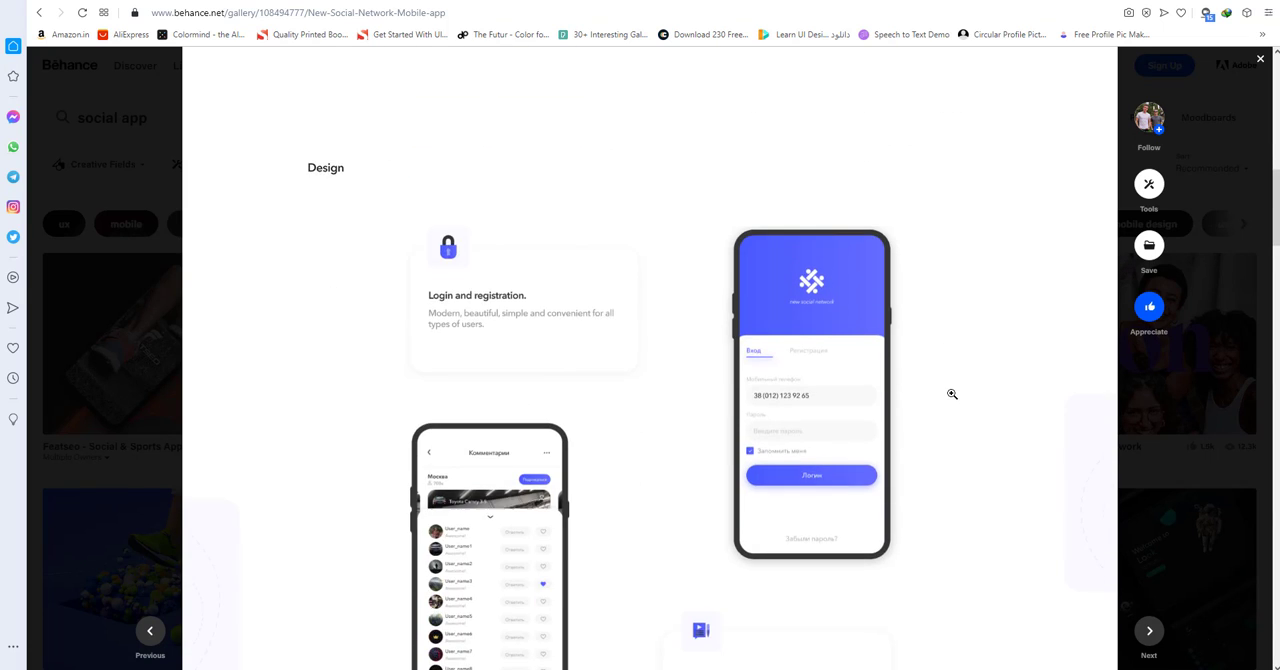
pyautogui.scroll(-3, 952, 394)
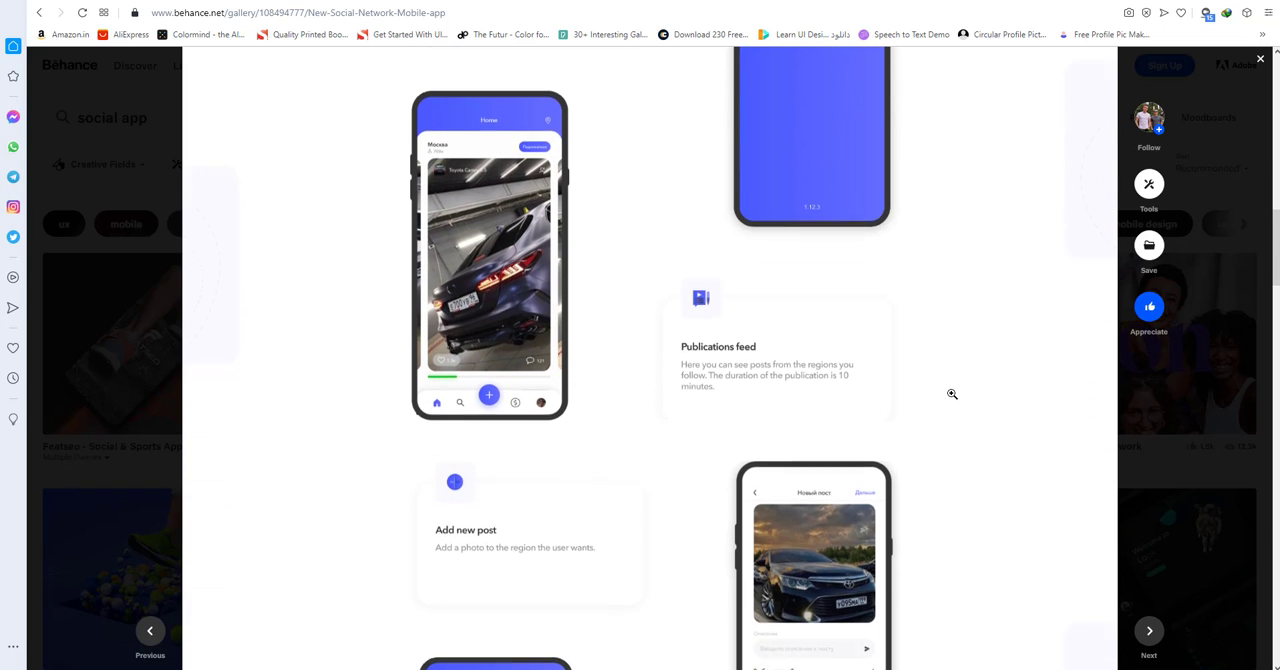
pyautogui.scroll(-2, 952, 394)
pyautogui.scroll(-5, 952, 394)
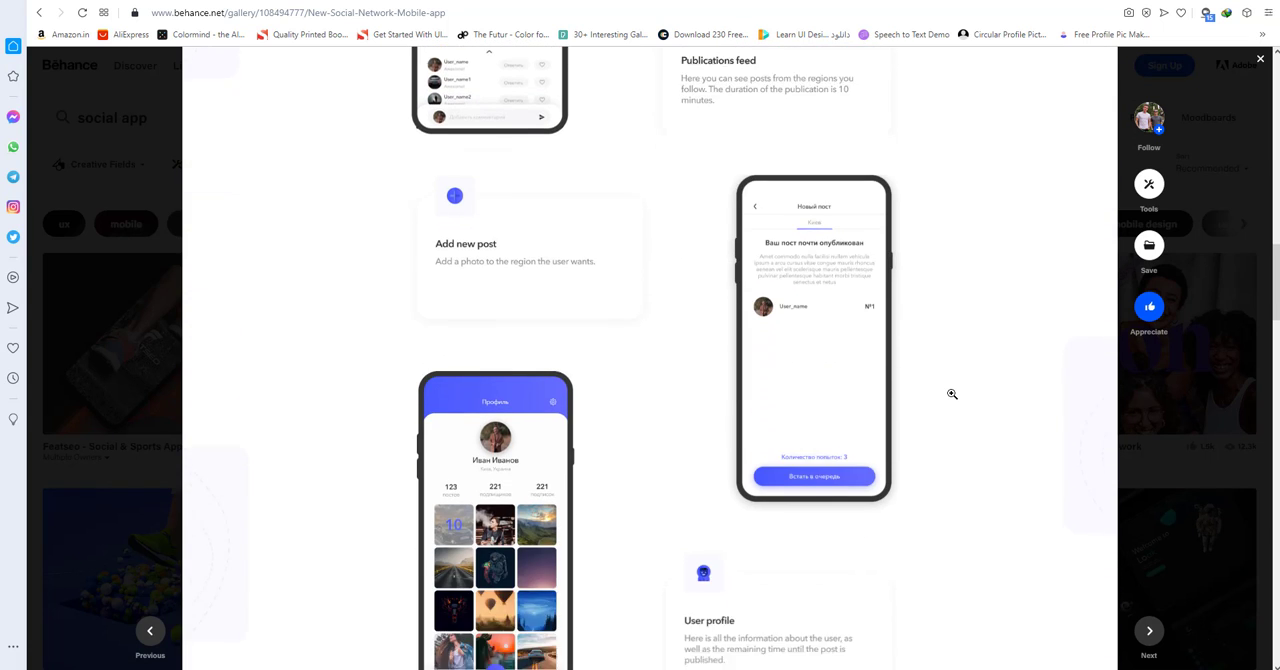
pyautogui.scroll(-4, 952, 394)
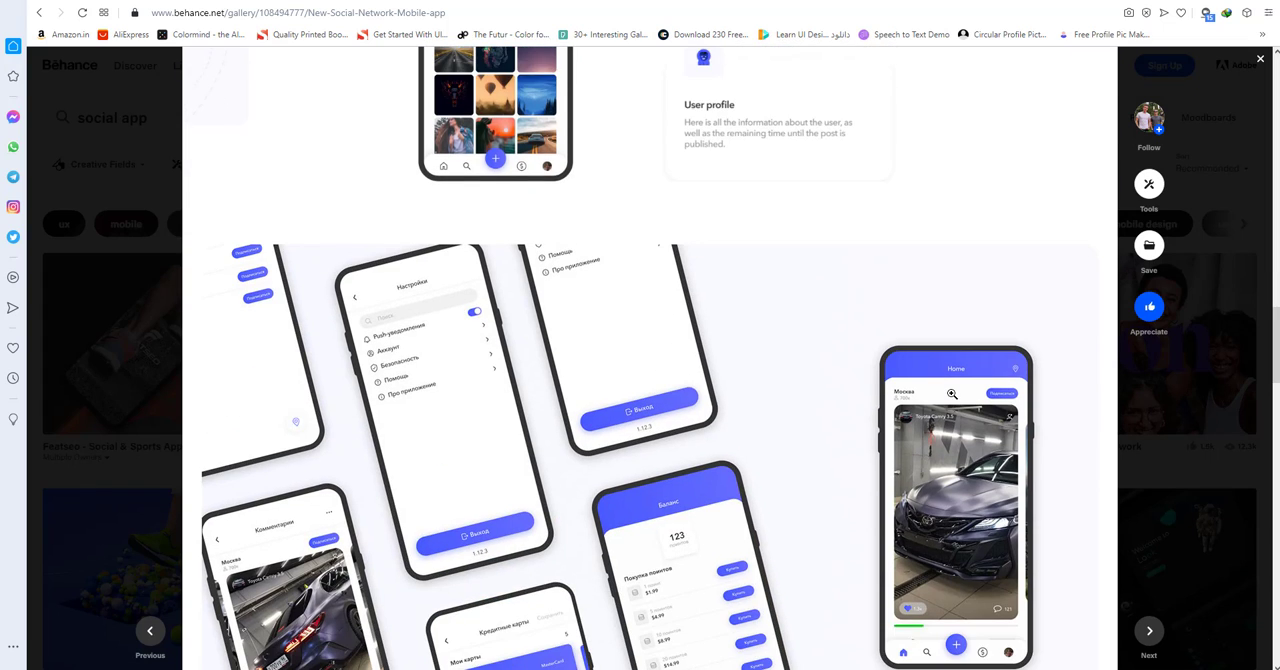
pyautogui.scroll(-2, 951, 393)
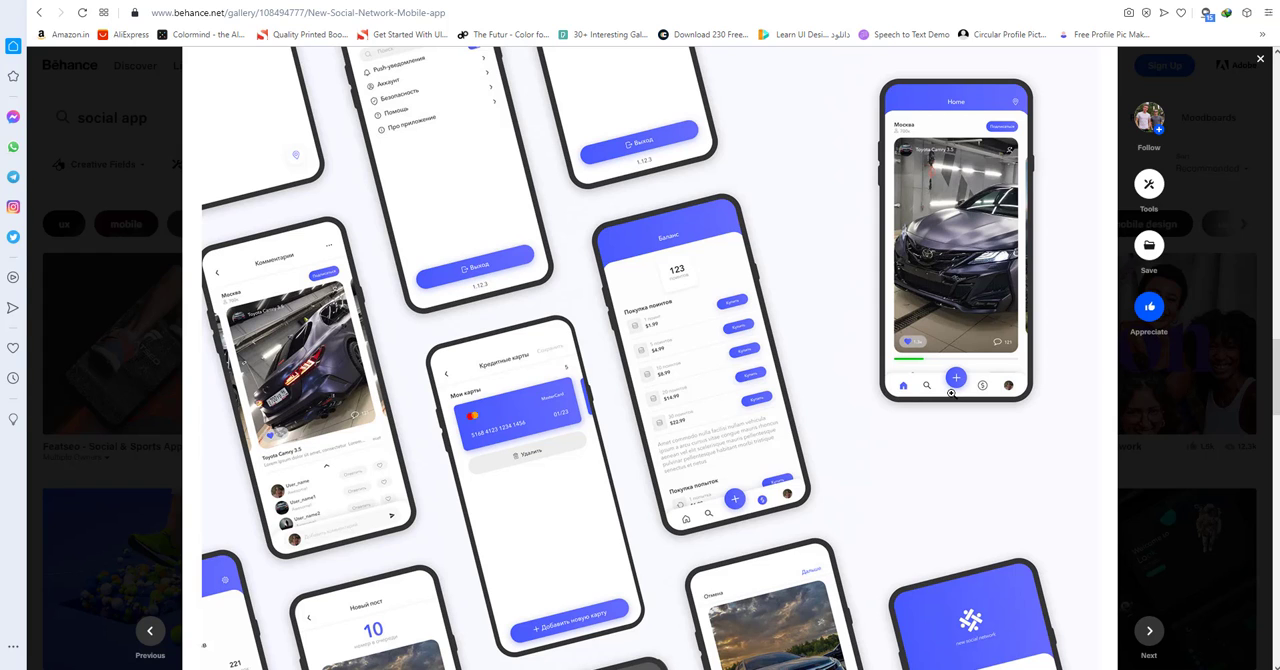
pyautogui.scroll(-4, 951, 393)
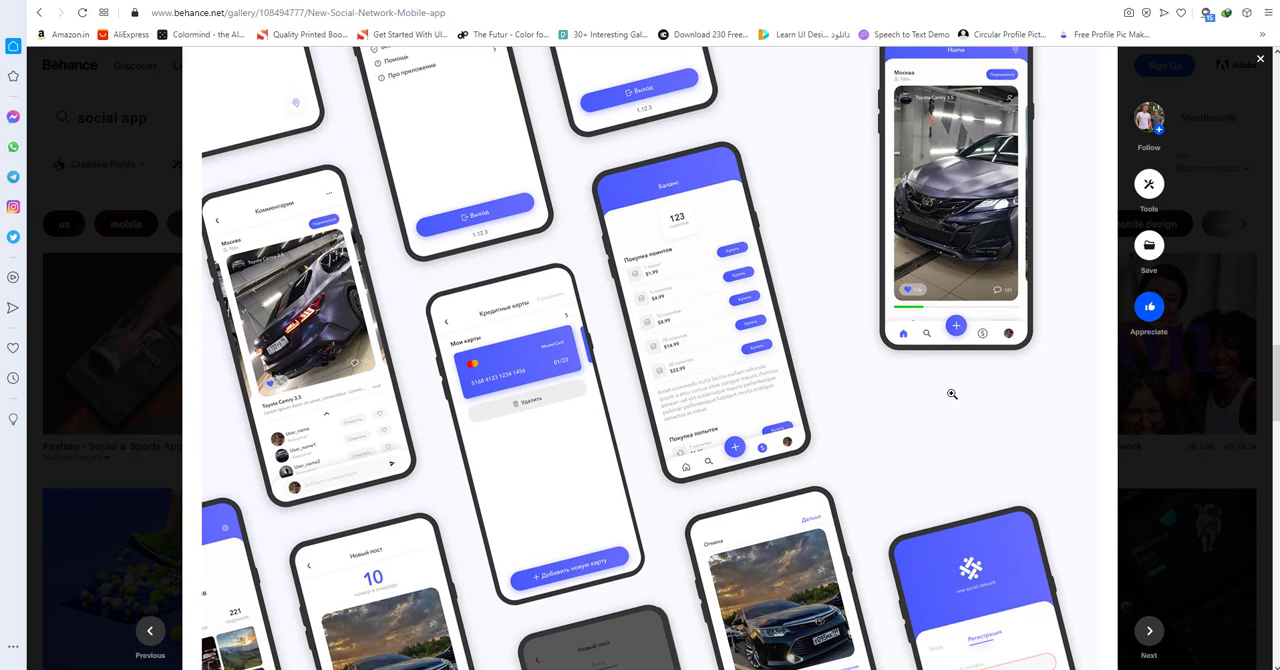
pyautogui.scroll(3, 951, 393)
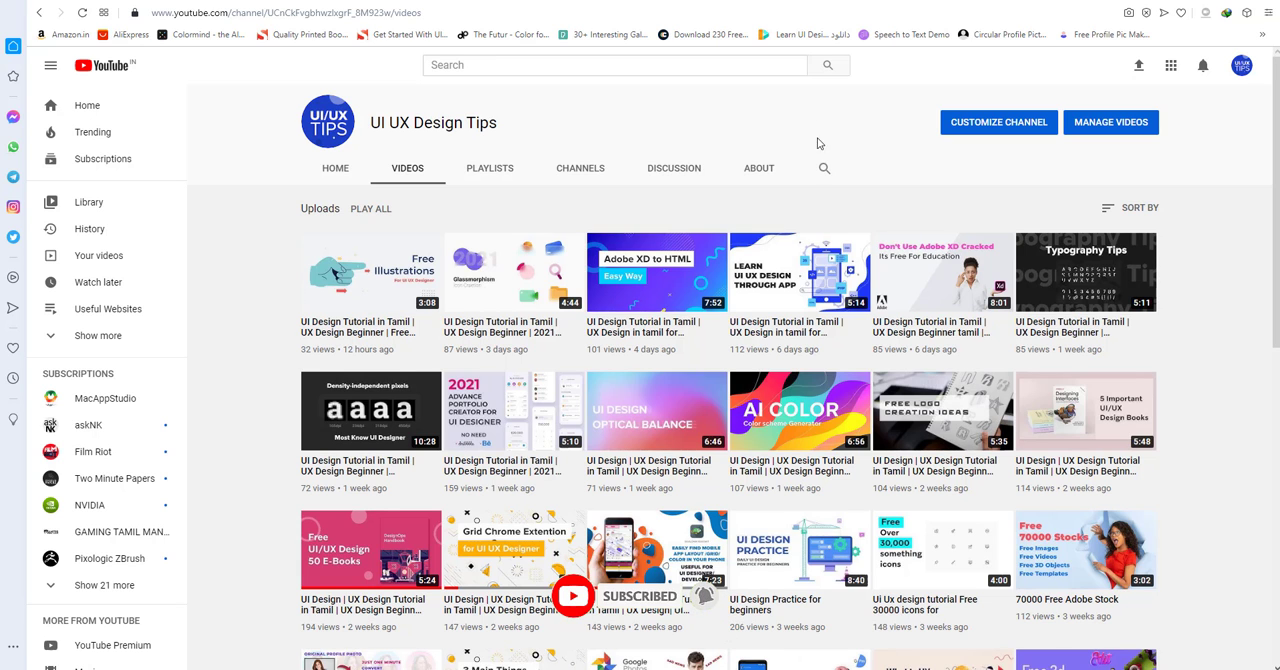
pyautogui.scroll(-1, 833, 205)
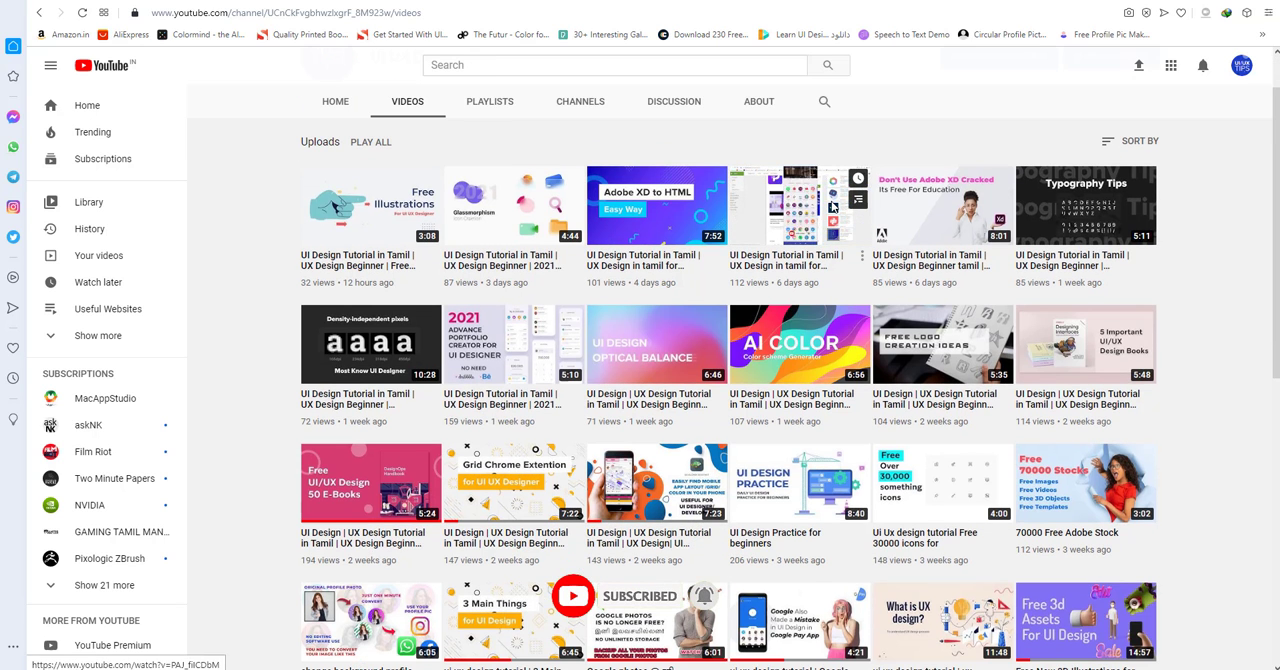
pyautogui.scroll(1, 850, 198)
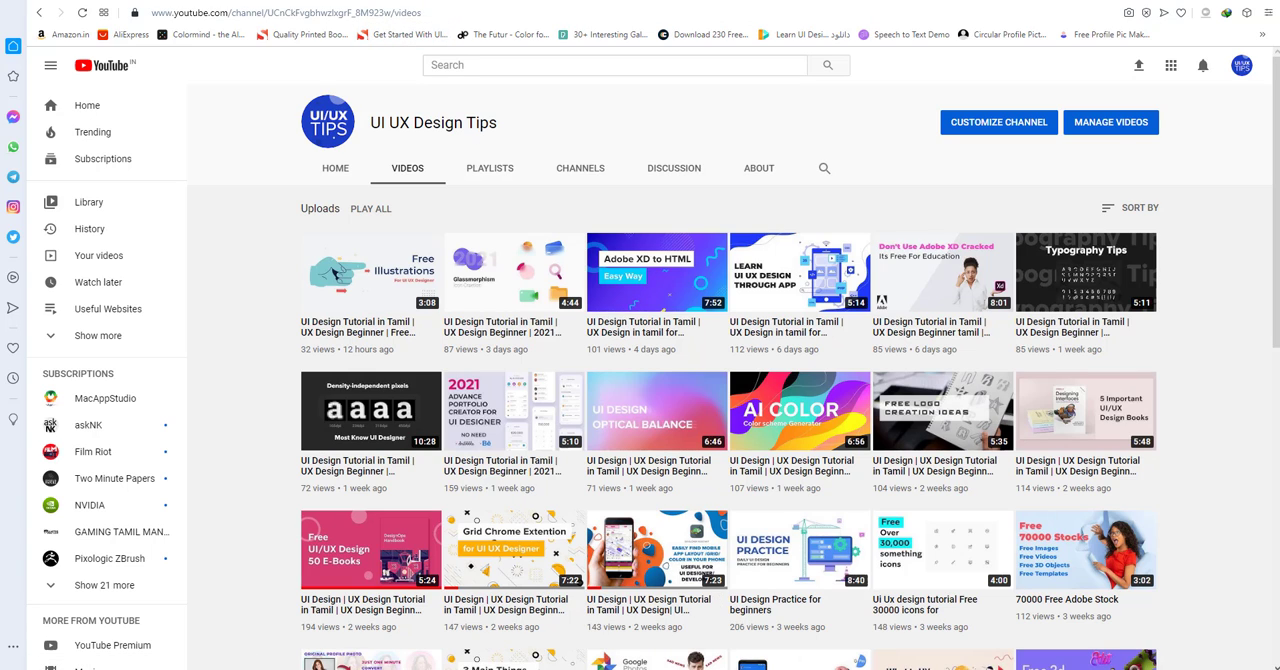
# Switch to the Project Submission file in Adobe XD and draw a tall rectangle about 311 by 706 on the Web 1920 artboard.
pyautogui.click(706, 668)
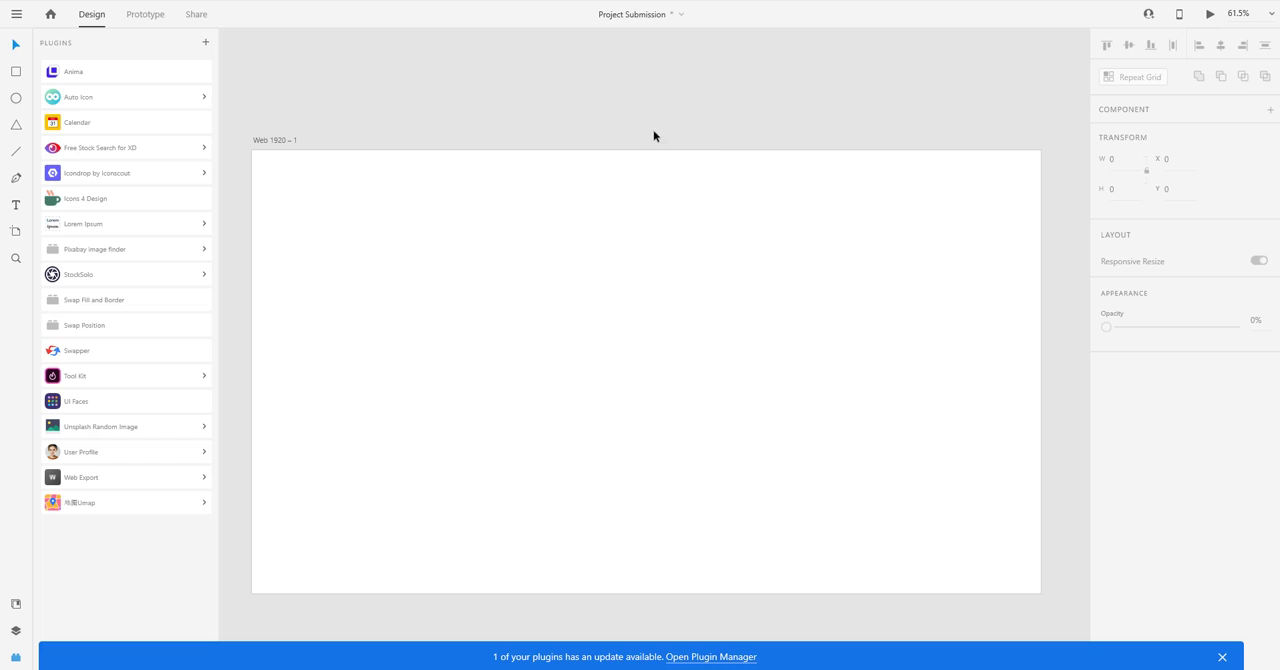
pyautogui.click(282, 141)
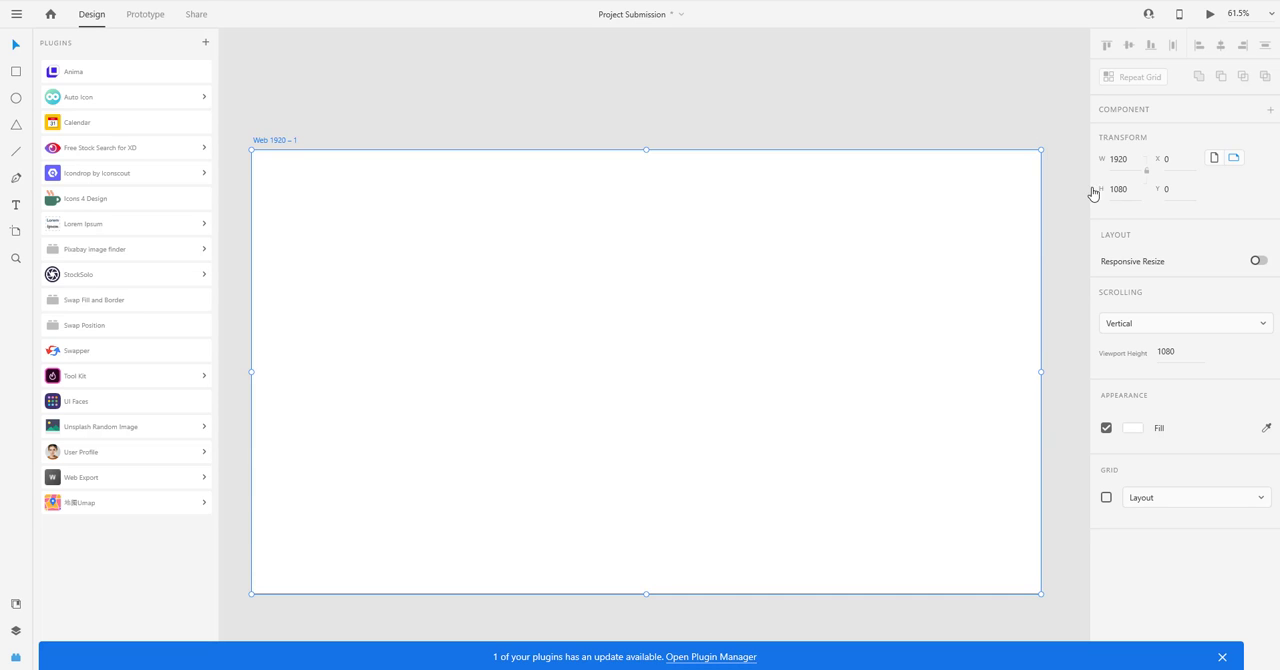
pyautogui.click(550, 80)
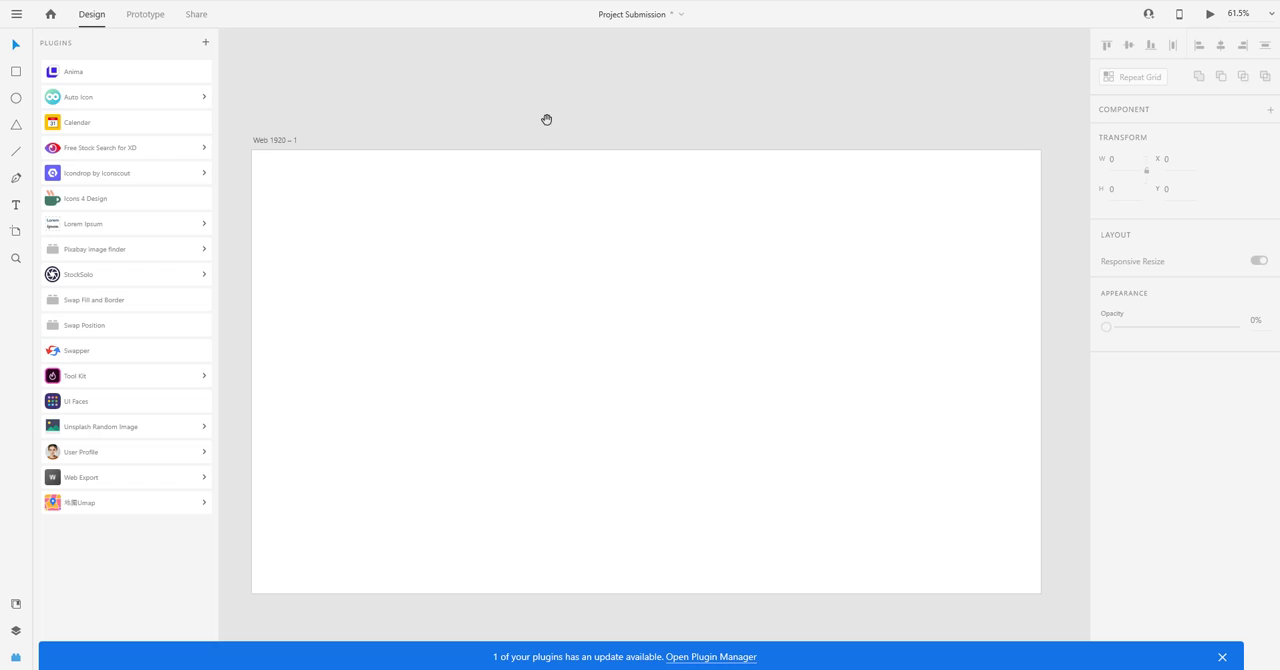
pyautogui.moveTo(546, 120); pyautogui.dragTo(553, 114)
pyautogui.click(17, 74)
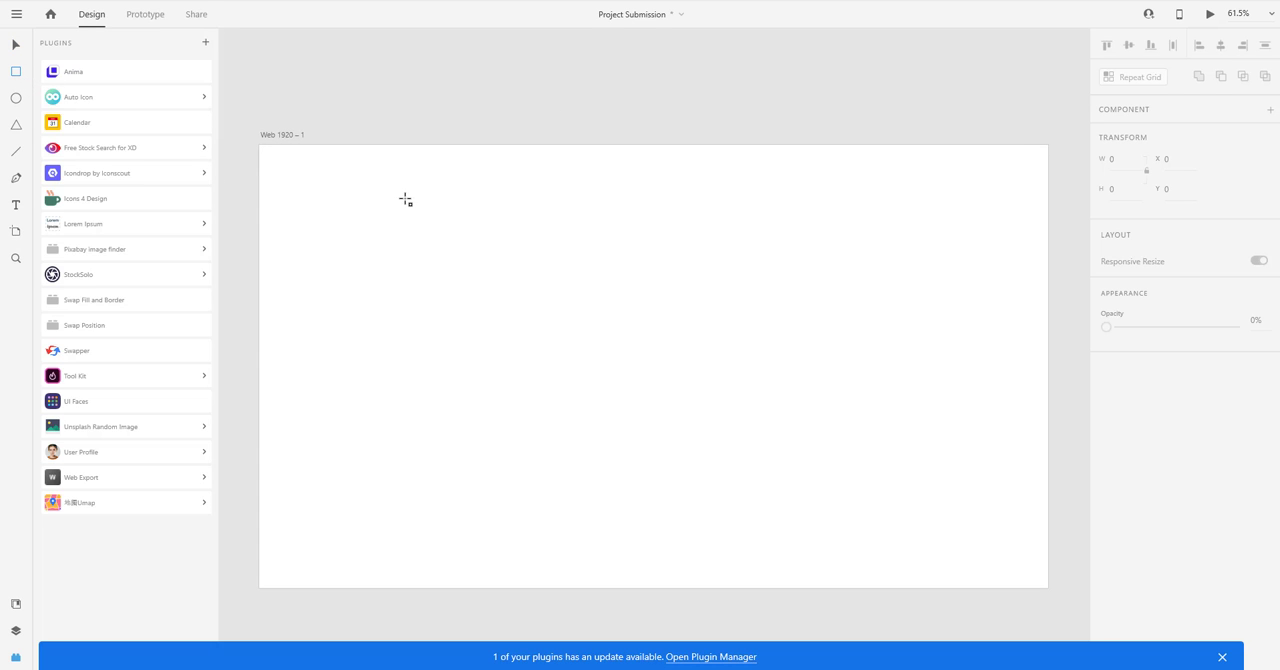
pyautogui.moveTo(405, 198); pyautogui.dragTo(533, 488)
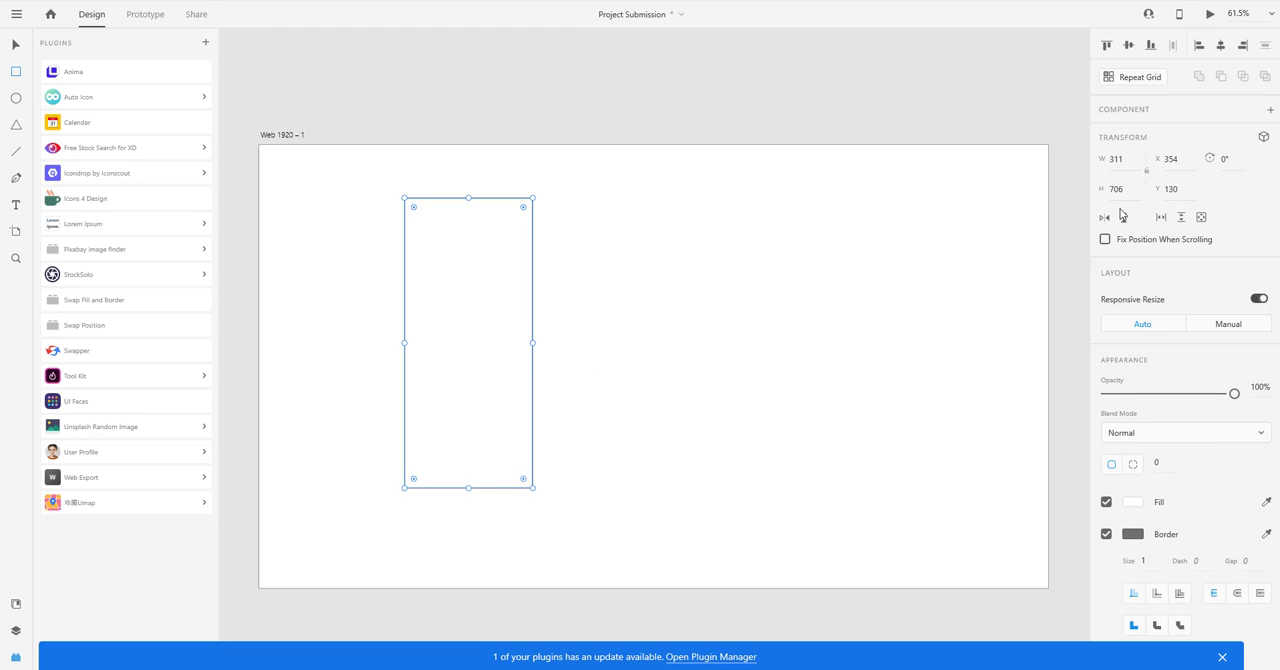
# Set the rectangle's width to 360 and its height to 740.
pyautogui.click(1122, 158)
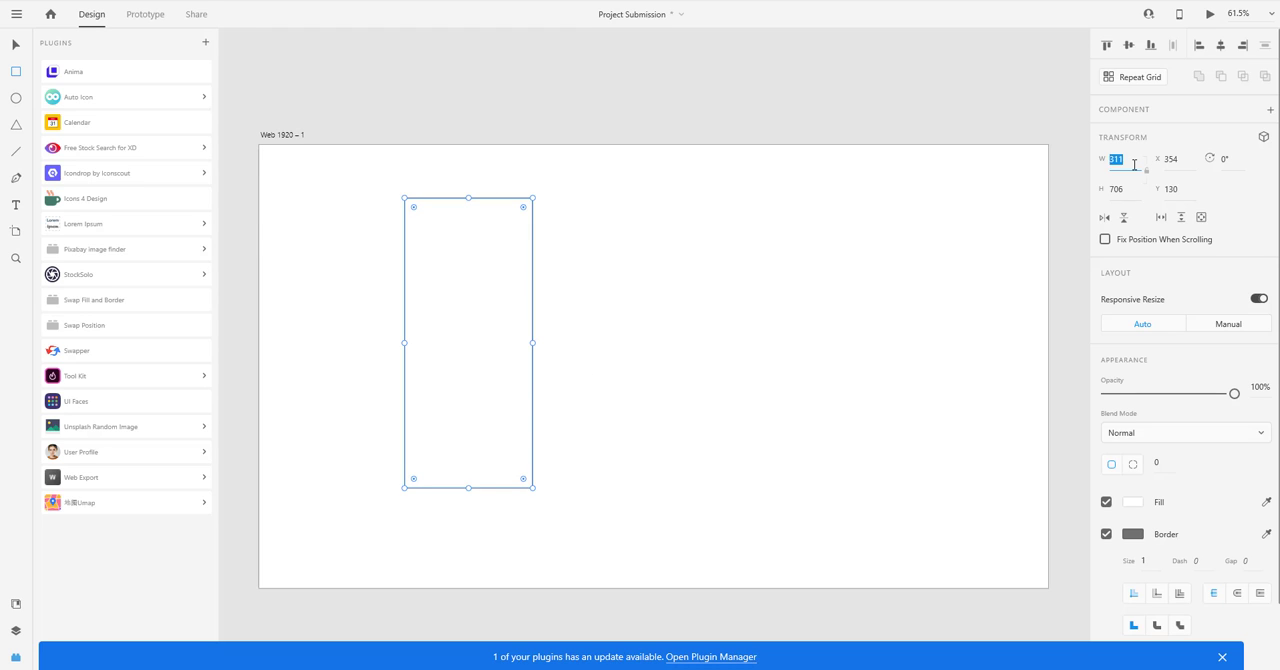
pyautogui.write('340')
pyautogui.press('Tab')
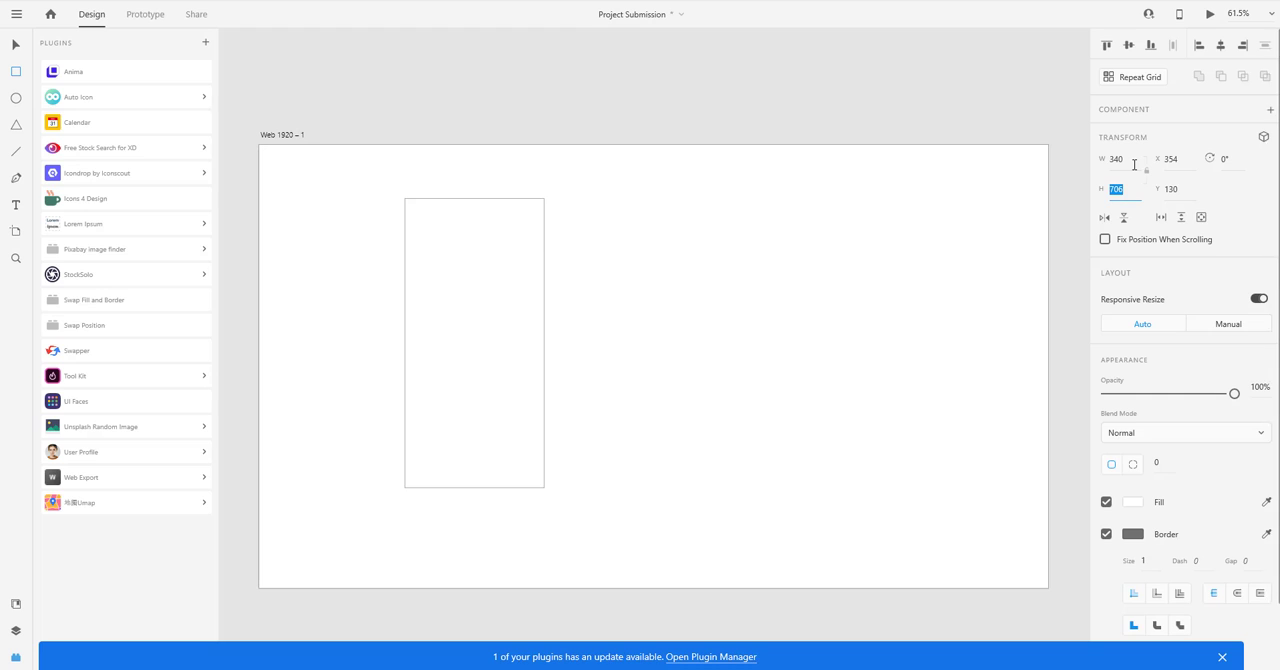
pyautogui.click(1134, 165)
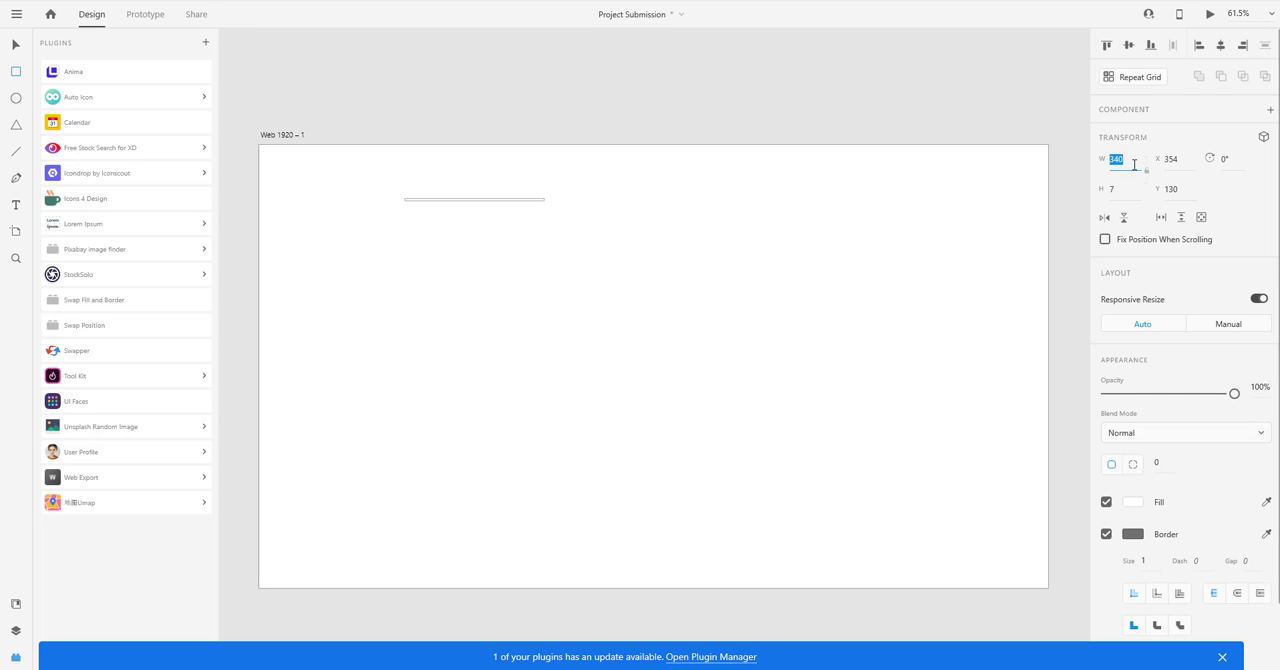
pyautogui.write('360')
pyautogui.press('Tab')
pyautogui.write('740')
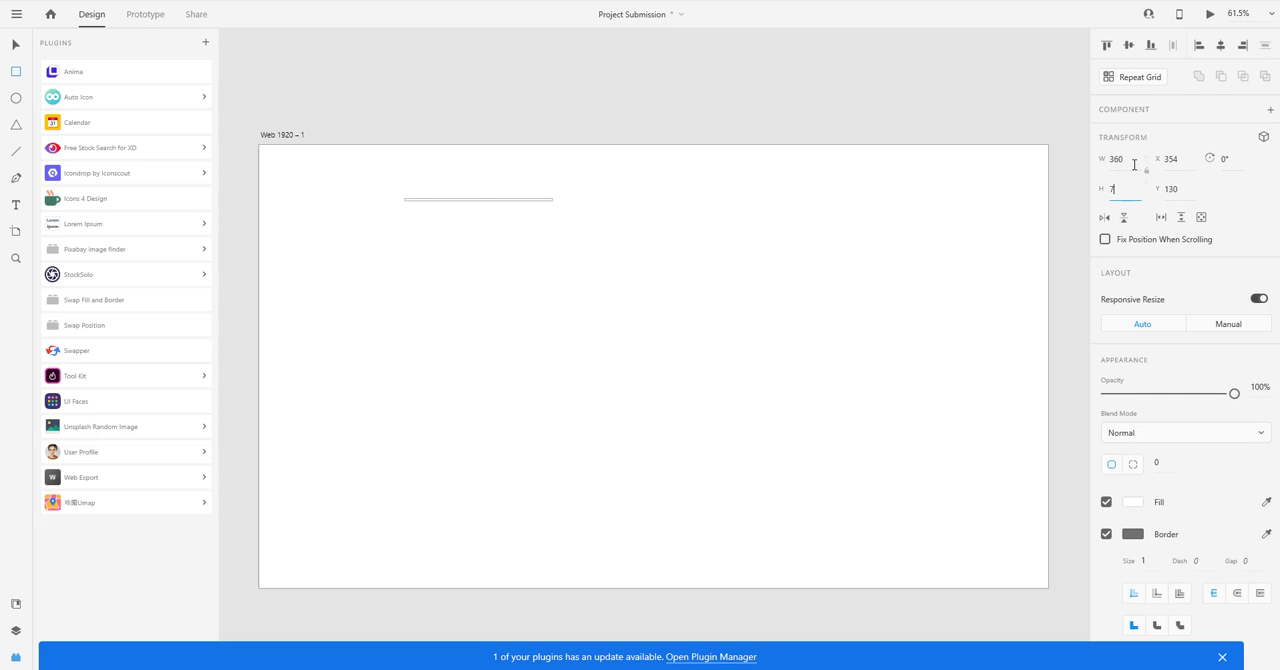
pyautogui.press('Return')
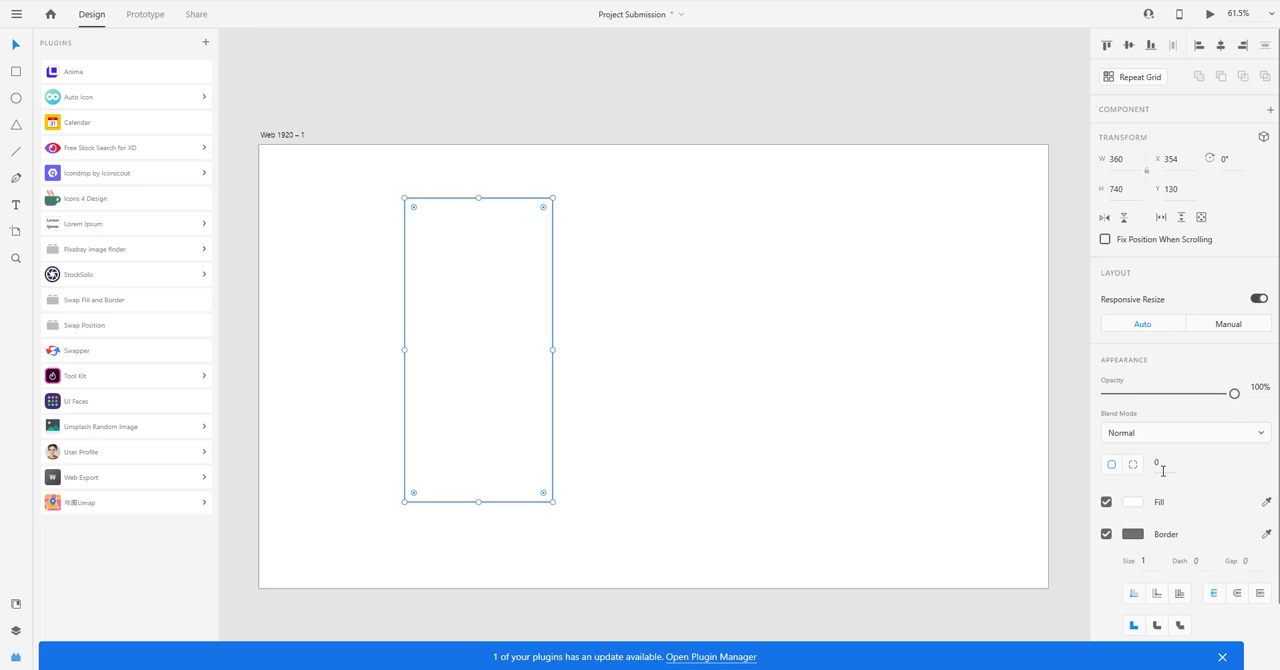
# Give the rectangle a corner radius of 40 and a border size of 10.
pyautogui.click(1163, 470)
pyautogui.write('40')
pyautogui.press('Return')
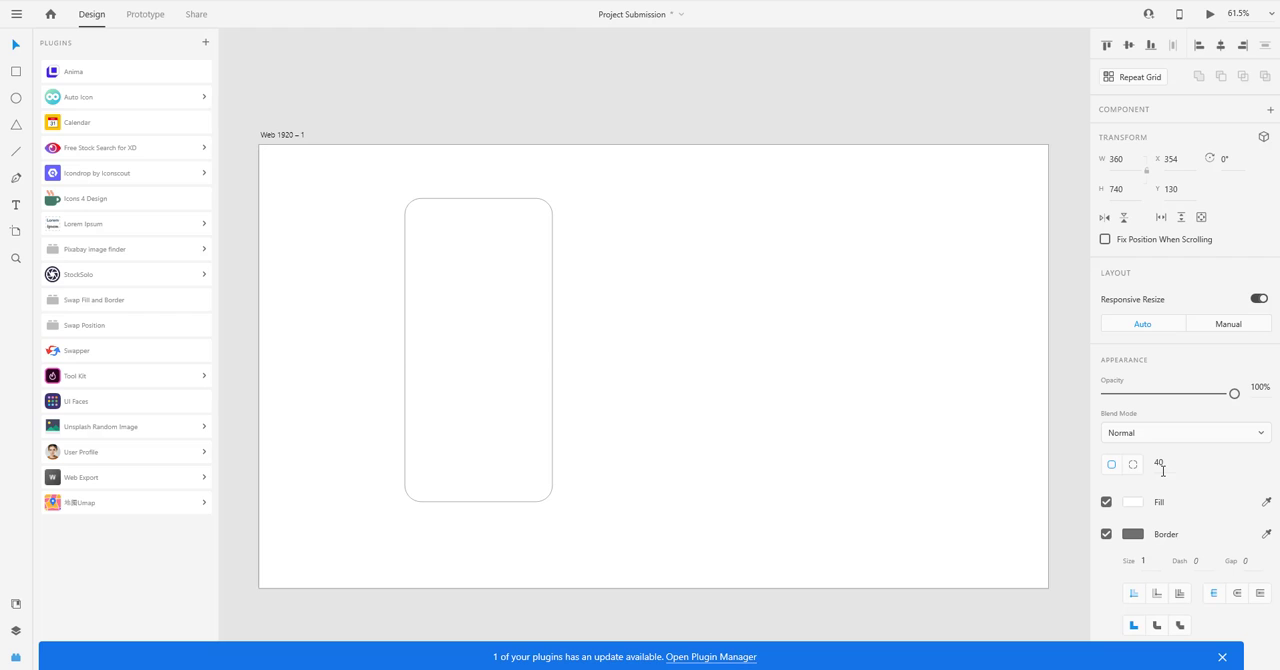
pyautogui.click(1146, 560)
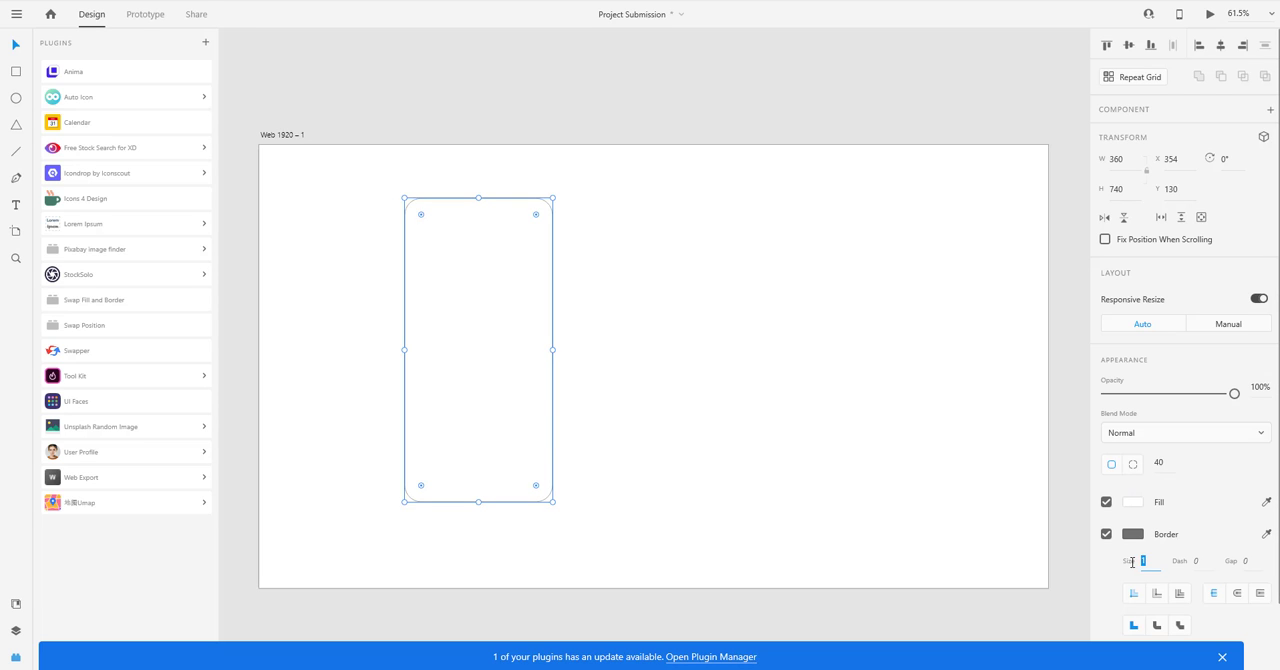
pyautogui.write('50')
pyautogui.press('Return')
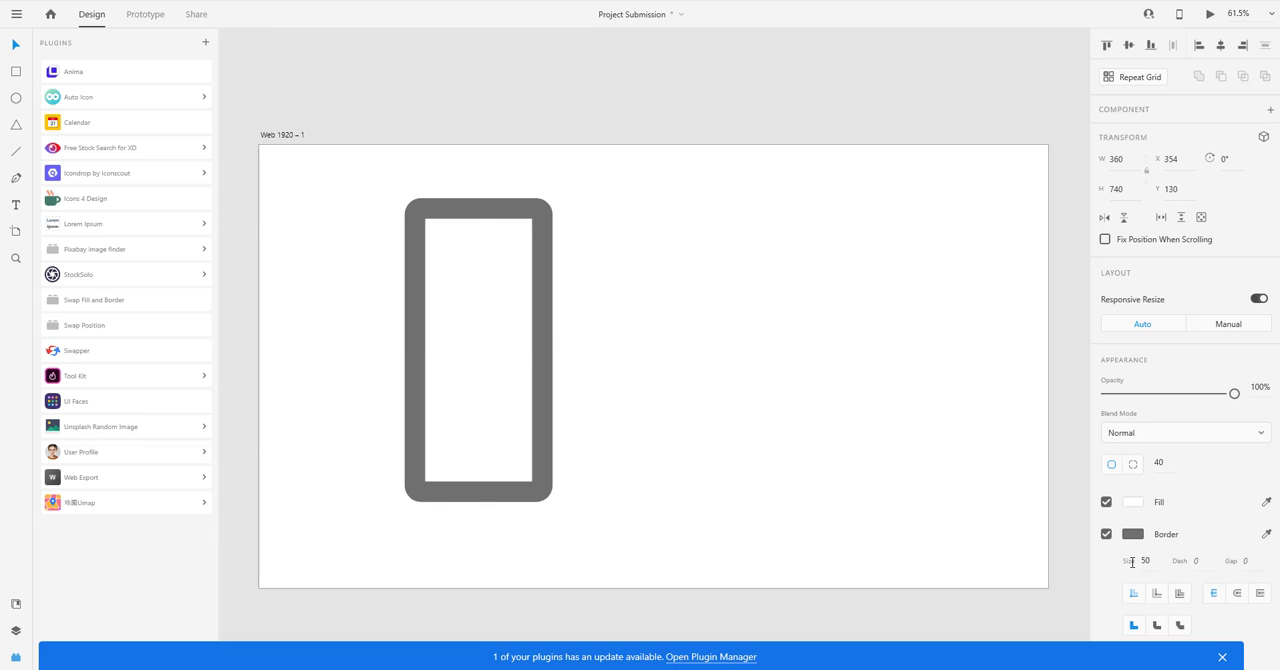
pyautogui.click(1146, 560)
pyautogui.write('10')
pyautogui.press('Return')
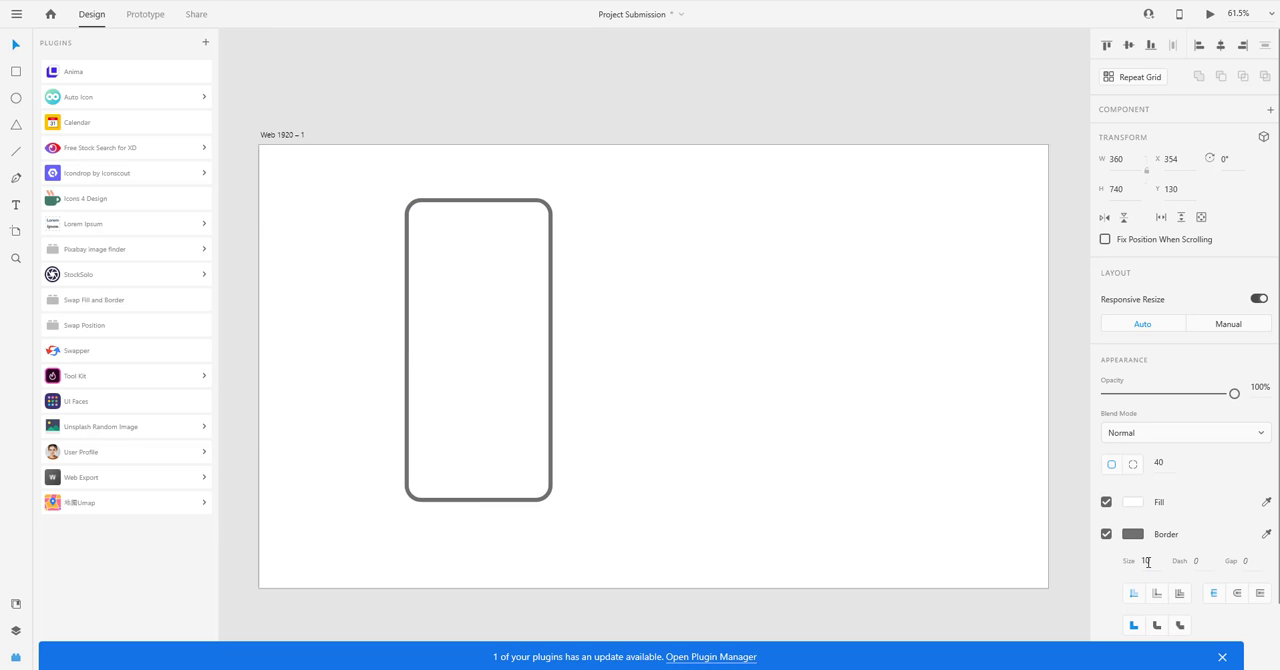
pyautogui.click(1148, 562)
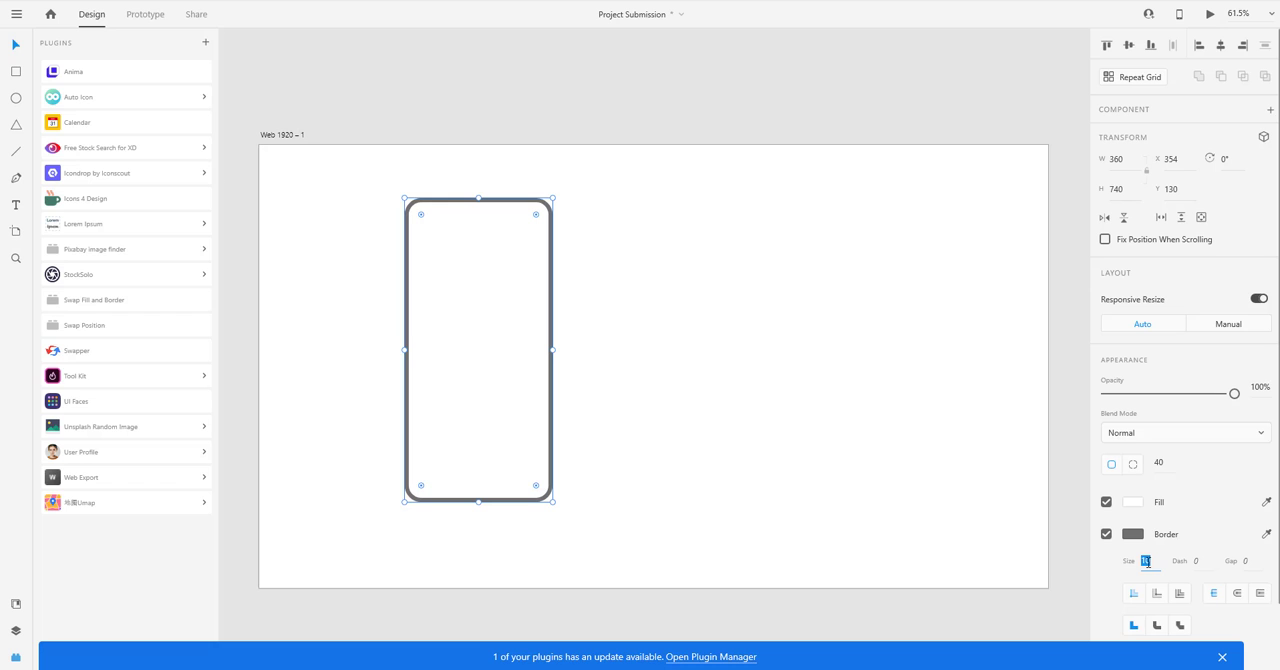
pyautogui.click(749, 404)
pyautogui.press('space')
pyautogui.moveTo(640, 360); pyautogui.dragTo(694, 347)
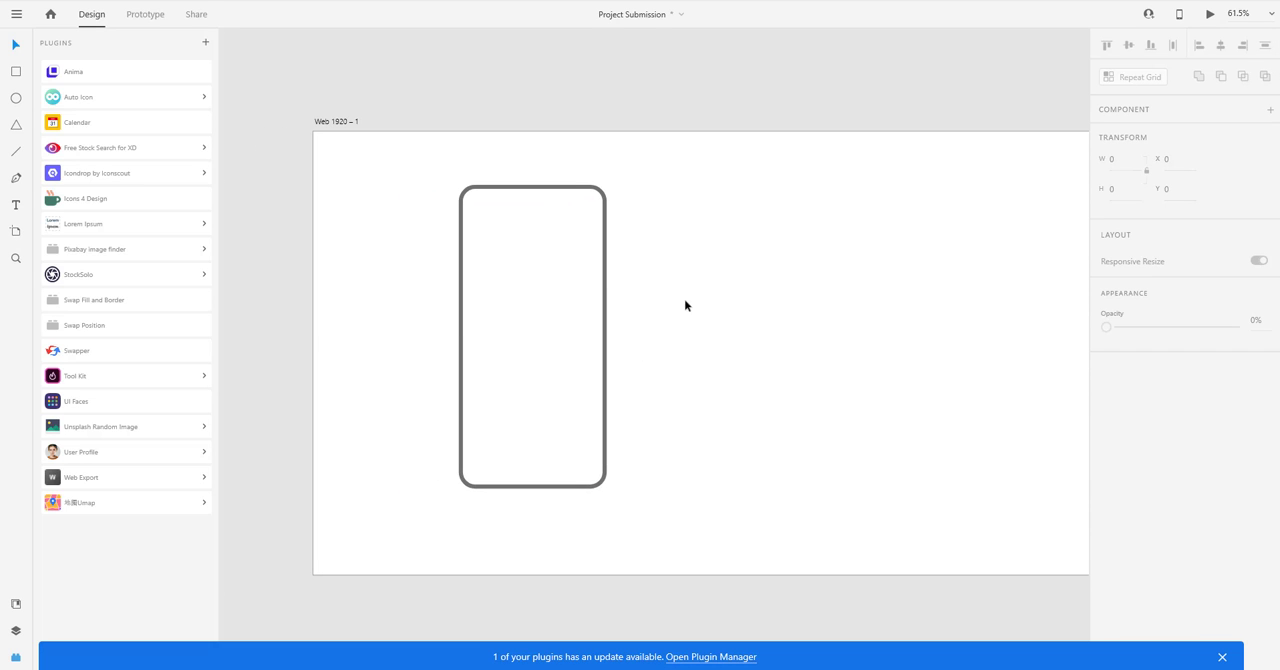
# Change the rounded rectangle's border colour to dark grey #2D2D2D.
pyautogui.click(573, 361)
pyautogui.press('space')
pyautogui.moveTo(573, 361); pyautogui.dragTo(567, 347)
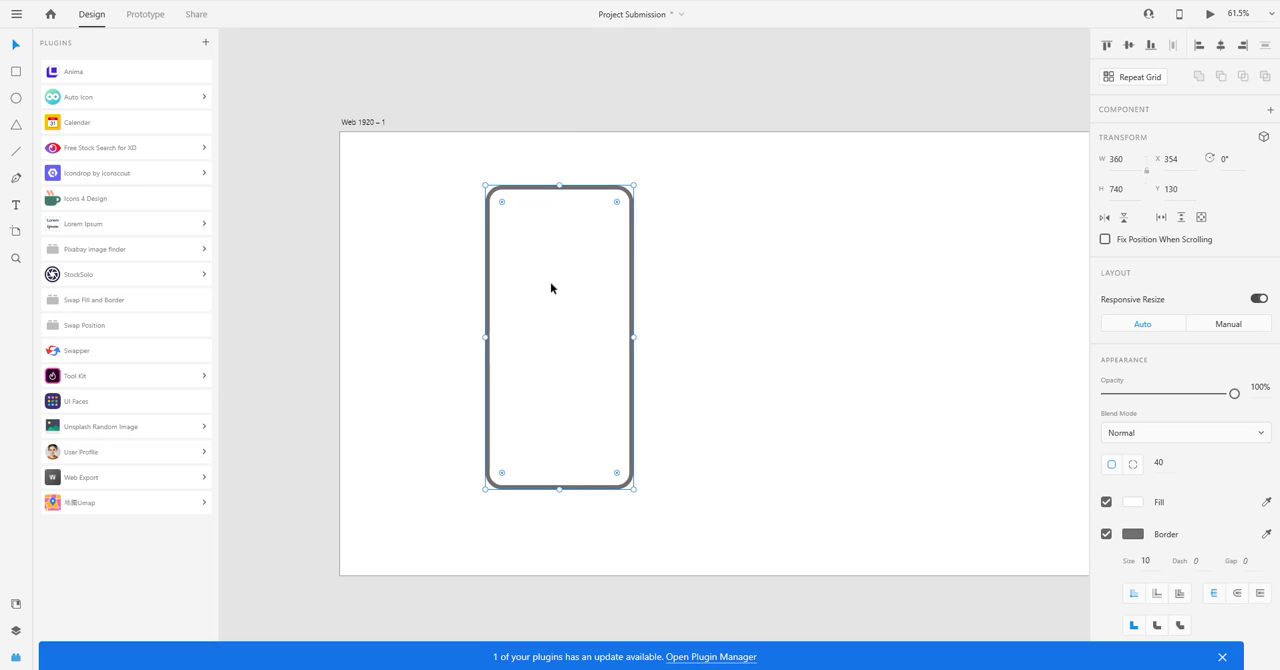
pyautogui.scroll(3, 551, 286)
pyautogui.click(1132, 534)
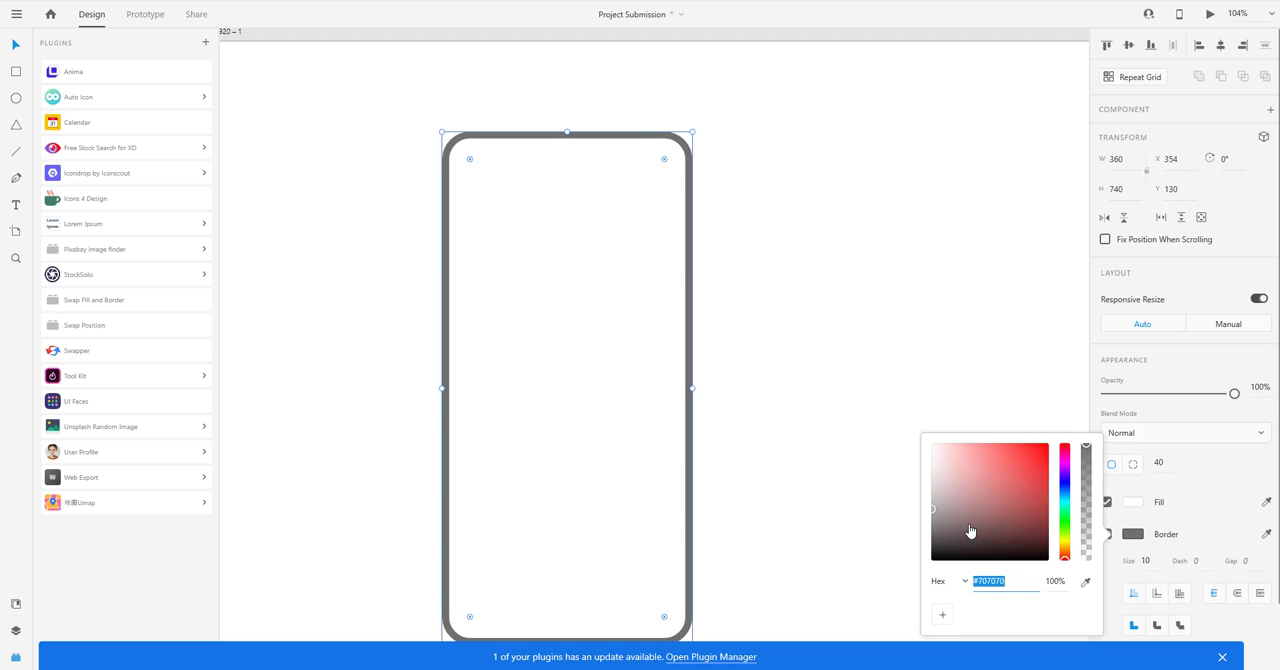
pyautogui.moveTo(965, 532); pyautogui.dragTo(934, 542)
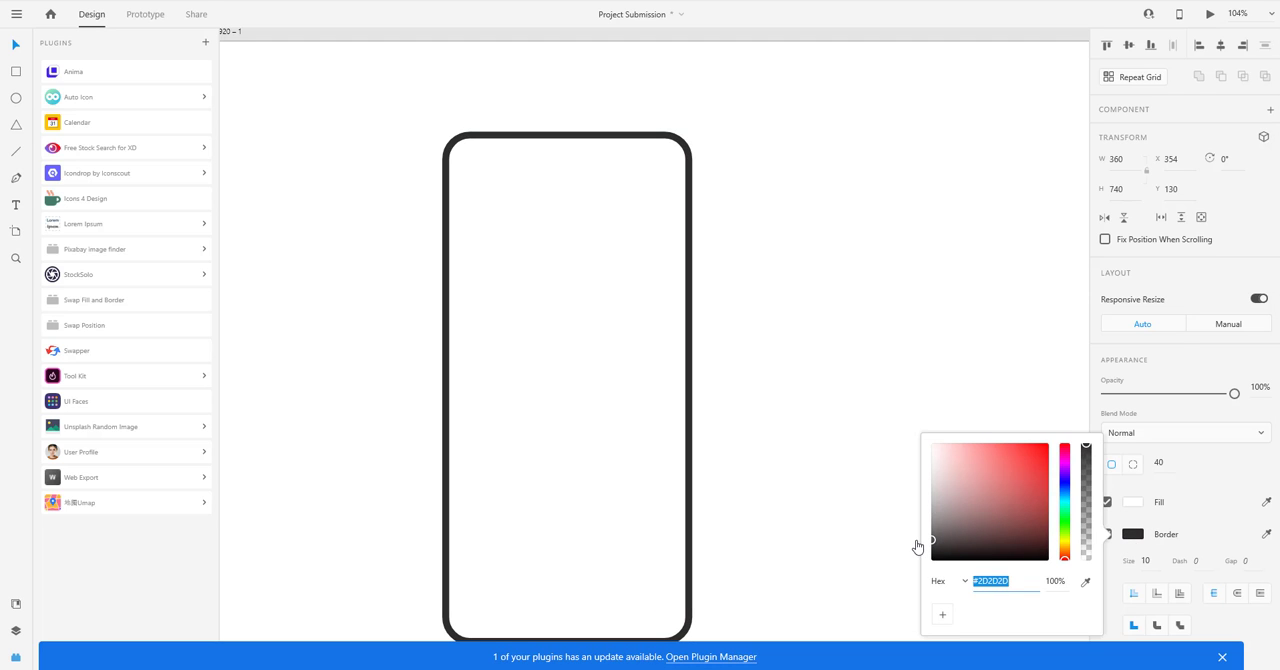
pyautogui.click(750, 372)
# Draw a small upright rectangle about 12 by 45 just outside the phone frame's upper left edge.
pyautogui.press('space')
pyautogui.moveTo(718, 347); pyautogui.dragTo(742, 317)
pyautogui.moveTo(587, 283); pyautogui.dragTo(616, 348)
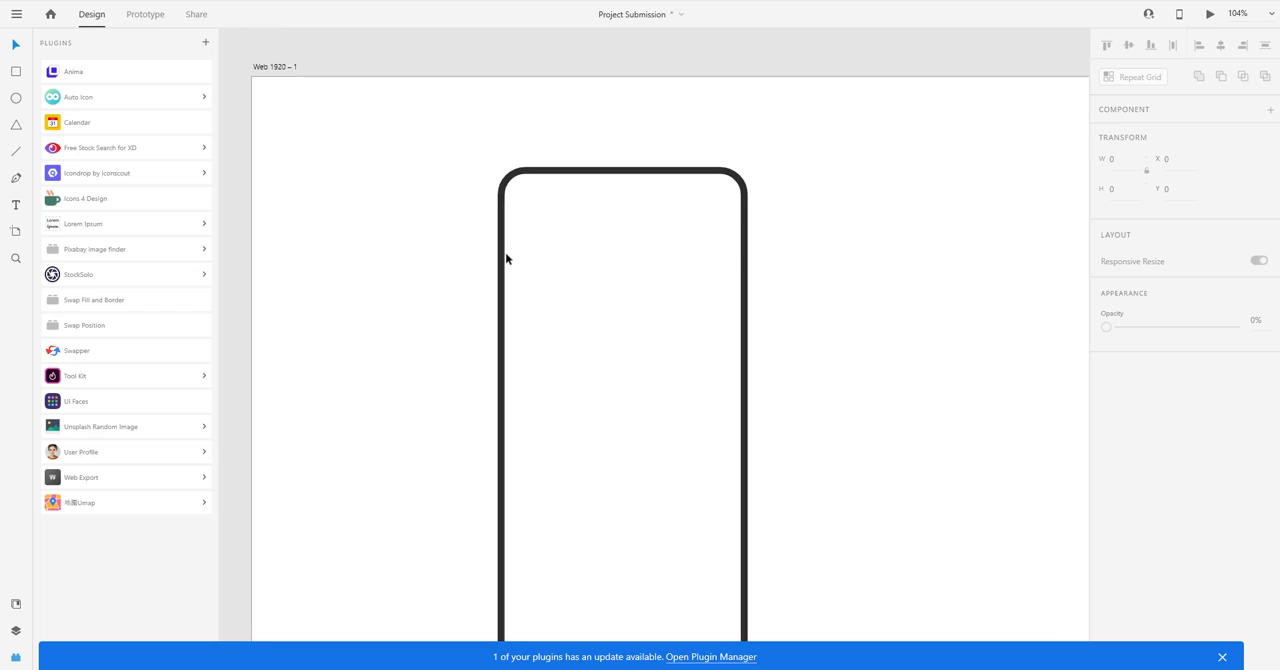
pyautogui.scroll(3, 506, 258)
pyautogui.click(506, 258)
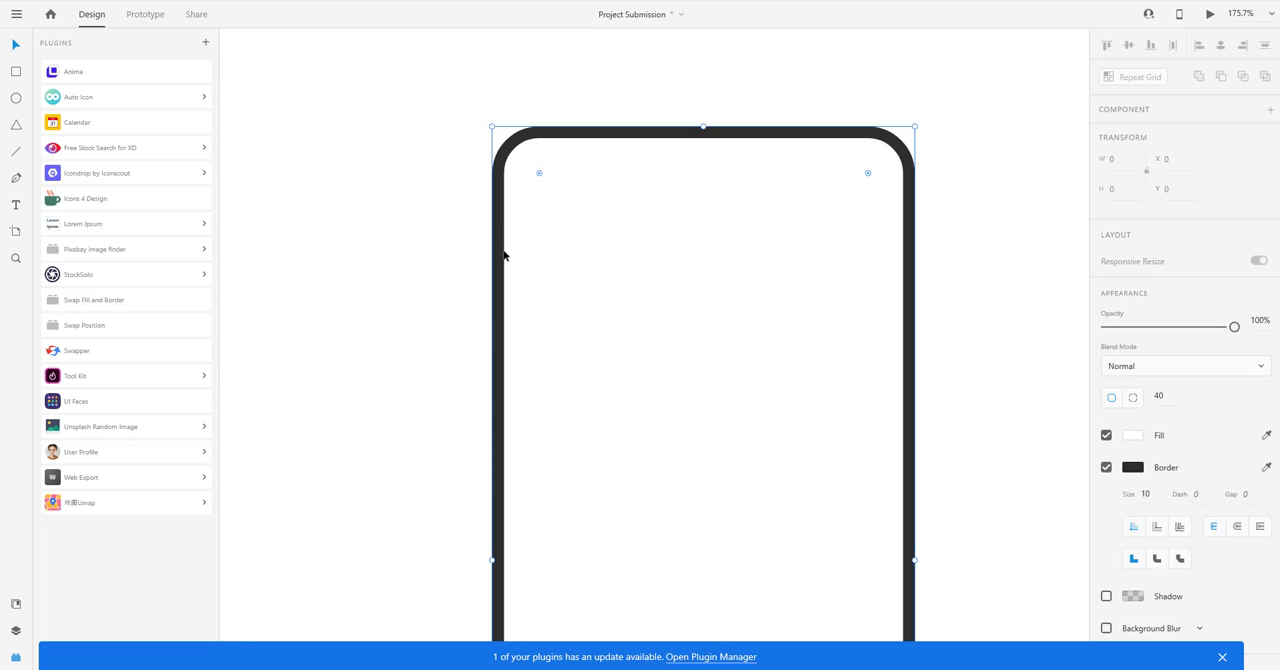
pyautogui.click(20, 71)
pyautogui.moveTo(475, 251); pyautogui.dragTo(488, 298)
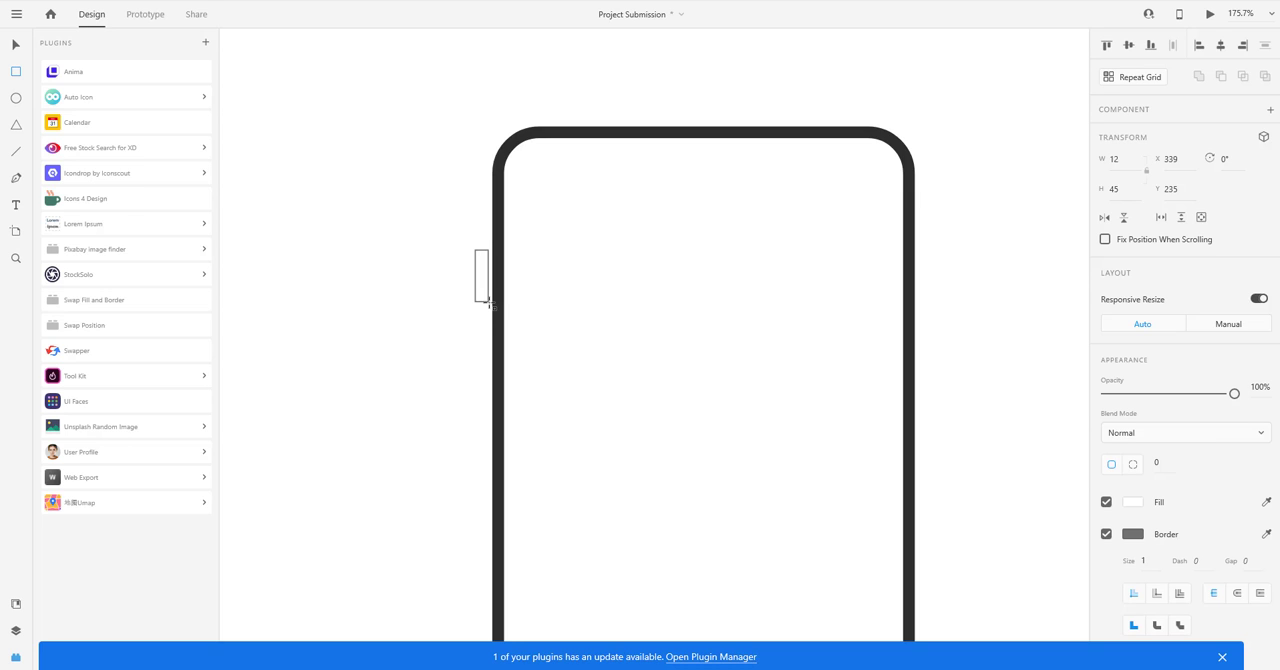
pyautogui.moveTo(488, 302); pyautogui.dragTo(488, 303)
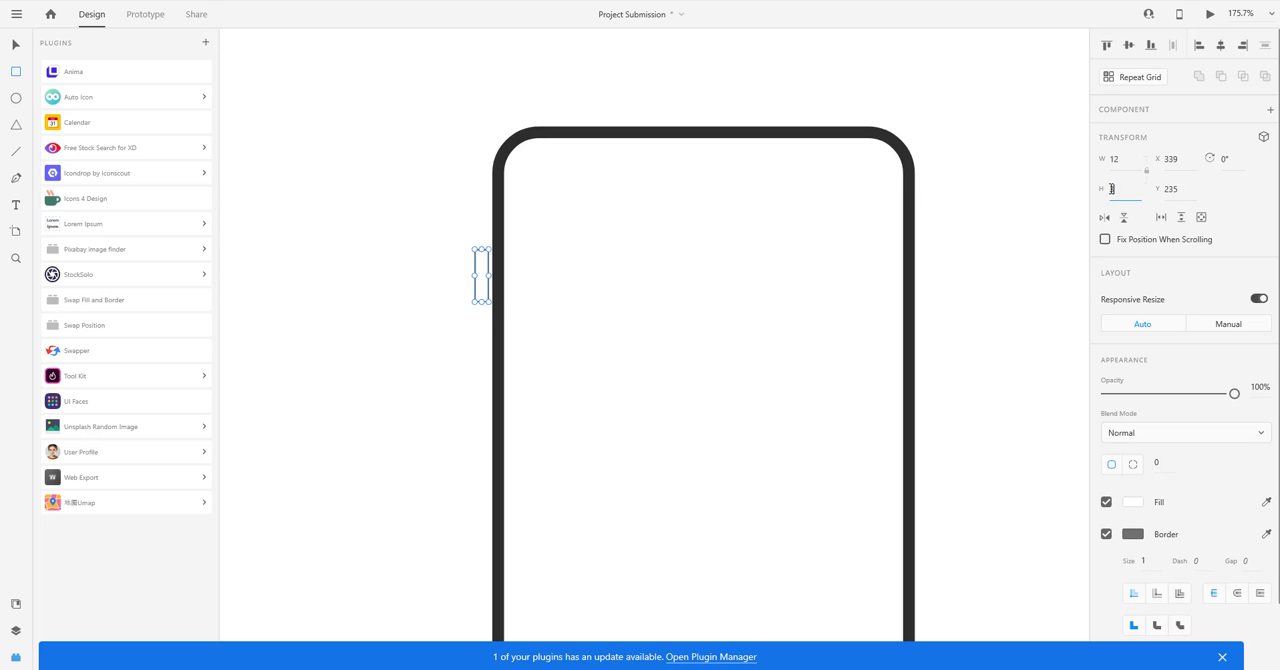
# Set the small rectangle's height to 30, and place it across the frame's left edge with fully rounded corners of radius 6.
pyautogui.write('20')
pyautogui.press('Return')
pyautogui.scroll(6, 486, 265)
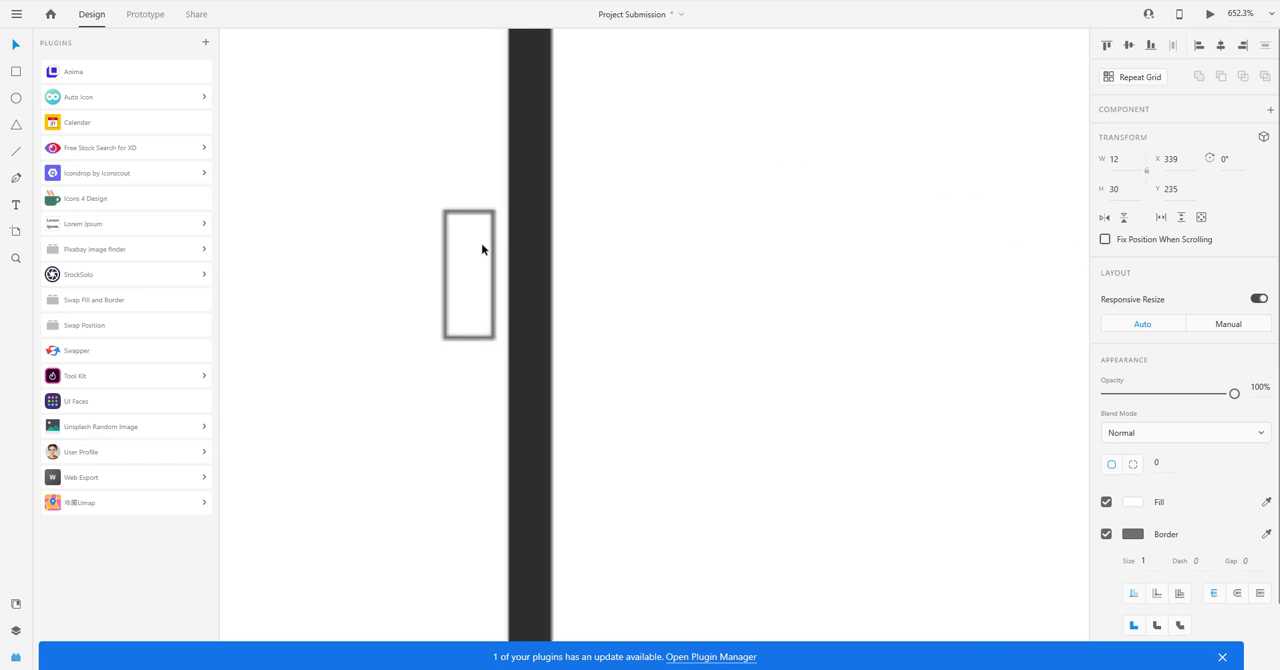
pyautogui.moveTo(487, 220); pyautogui.dragTo(532, 290)
# Fill the side button with the frame's dark grey and turn off its border.
pyautogui.press('i')
pyautogui.click(543, 180)
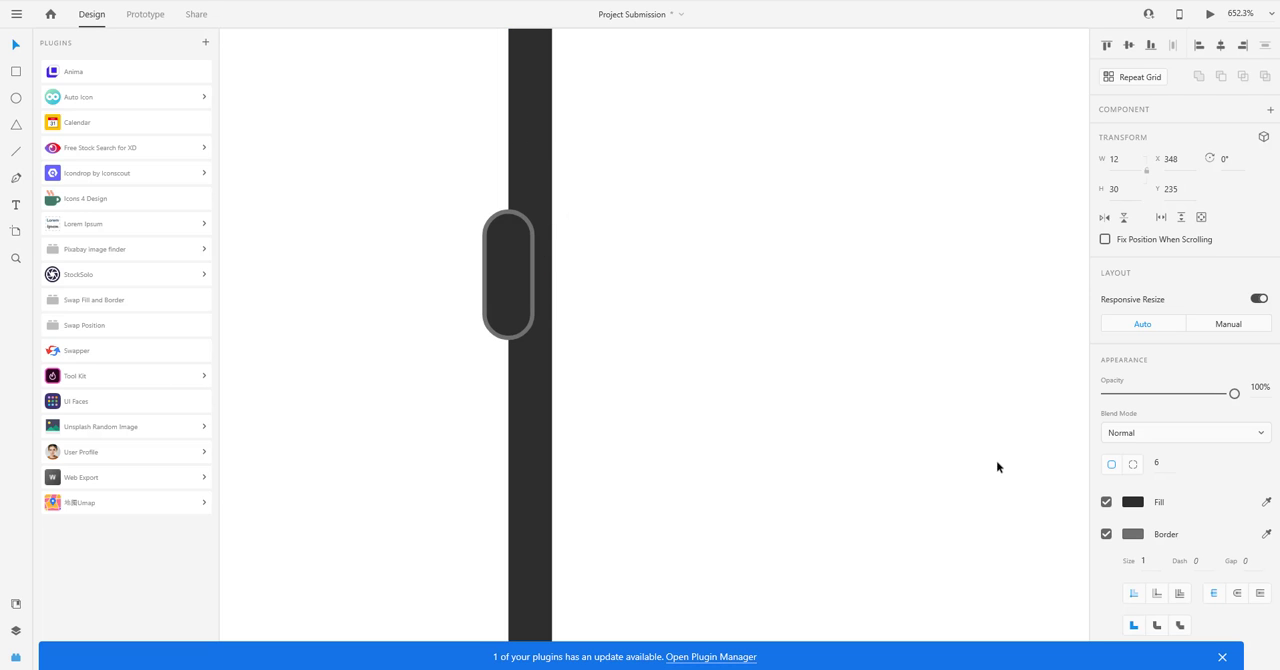
pyautogui.click(1106, 534)
pyautogui.click(443, 371)
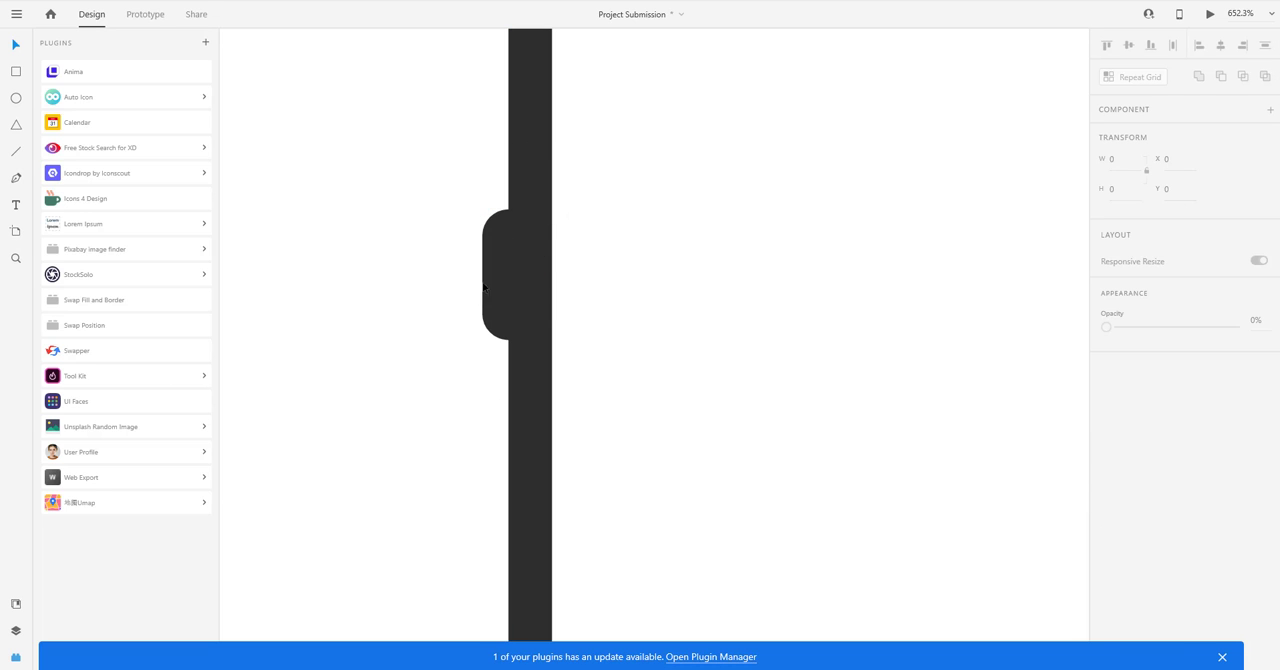
# Duplicate the side button directly below the original on the frame's left edge.
pyautogui.click(499, 263)
pyautogui.moveTo(499, 263); pyautogui.dragTo(509, 431)
pyautogui.click(405, 338)
pyautogui.scroll(-5, 404, 338)
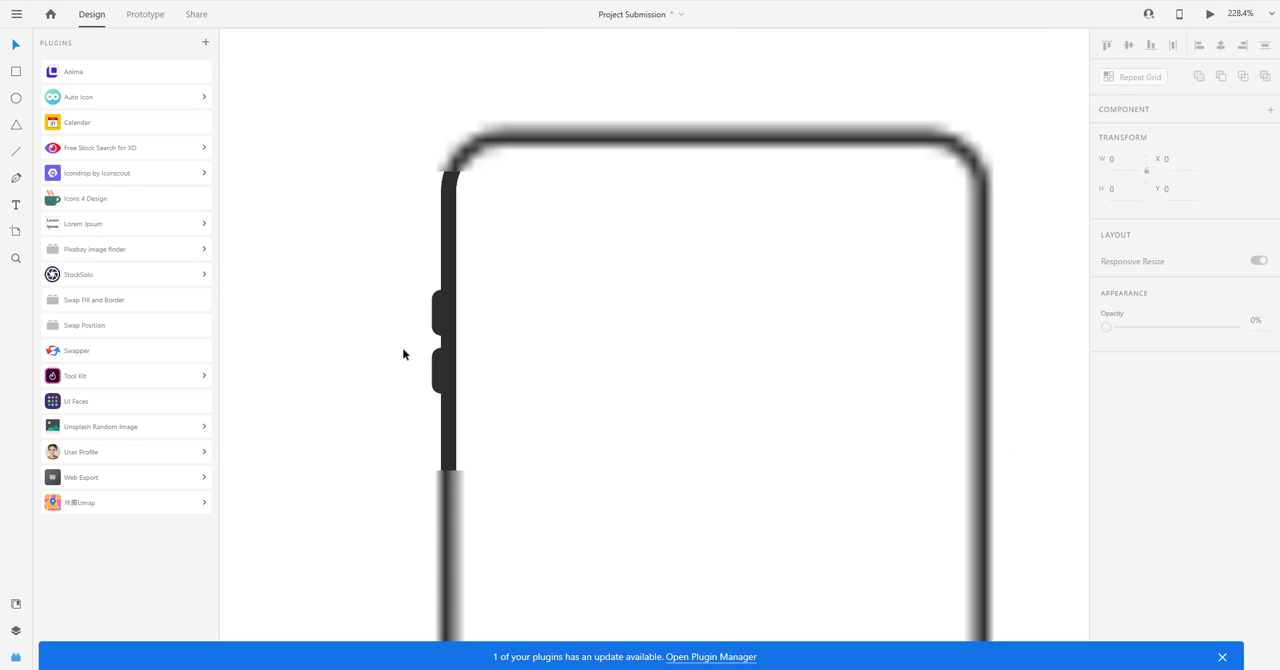
# Try to stretch both left side buttons taller together.
pyautogui.moveTo(402, 347); pyautogui.dragTo(356, 303)
pyautogui.scroll(-3, 358, 277)
pyautogui.scroll(4, 366, 277)
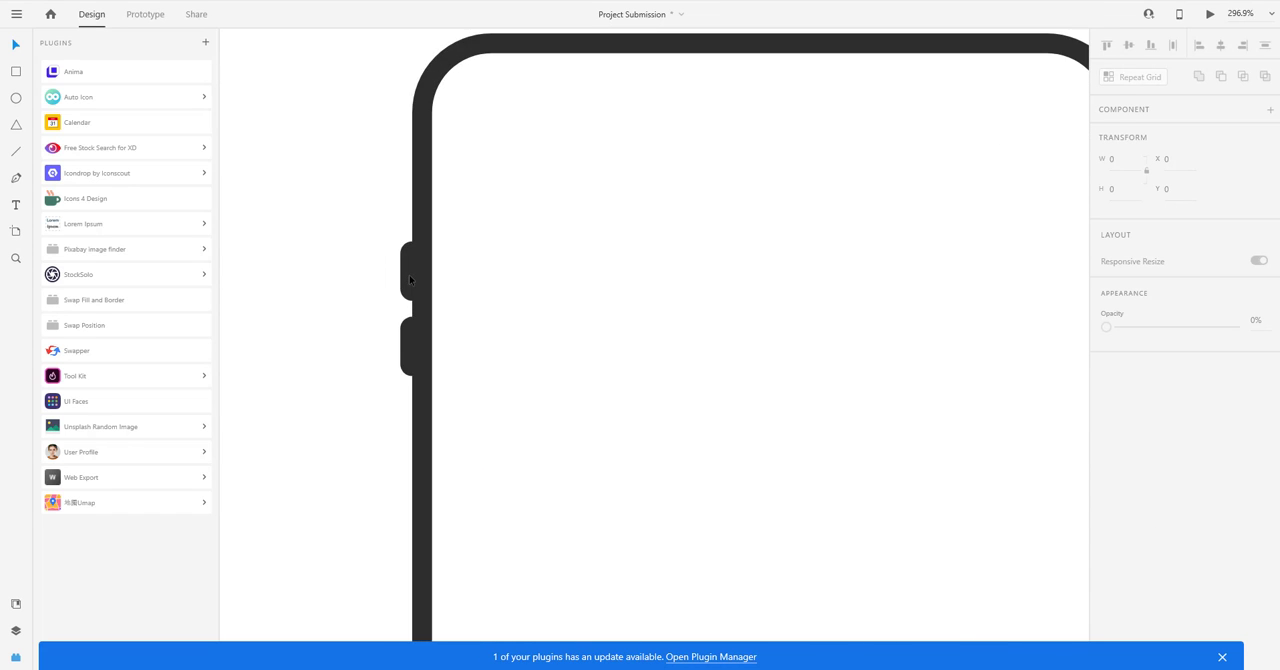
pyautogui.click(410, 272)
pyautogui.keyDown('shift'); pyautogui.click(416, 336); pyautogui.keyUp('shift')
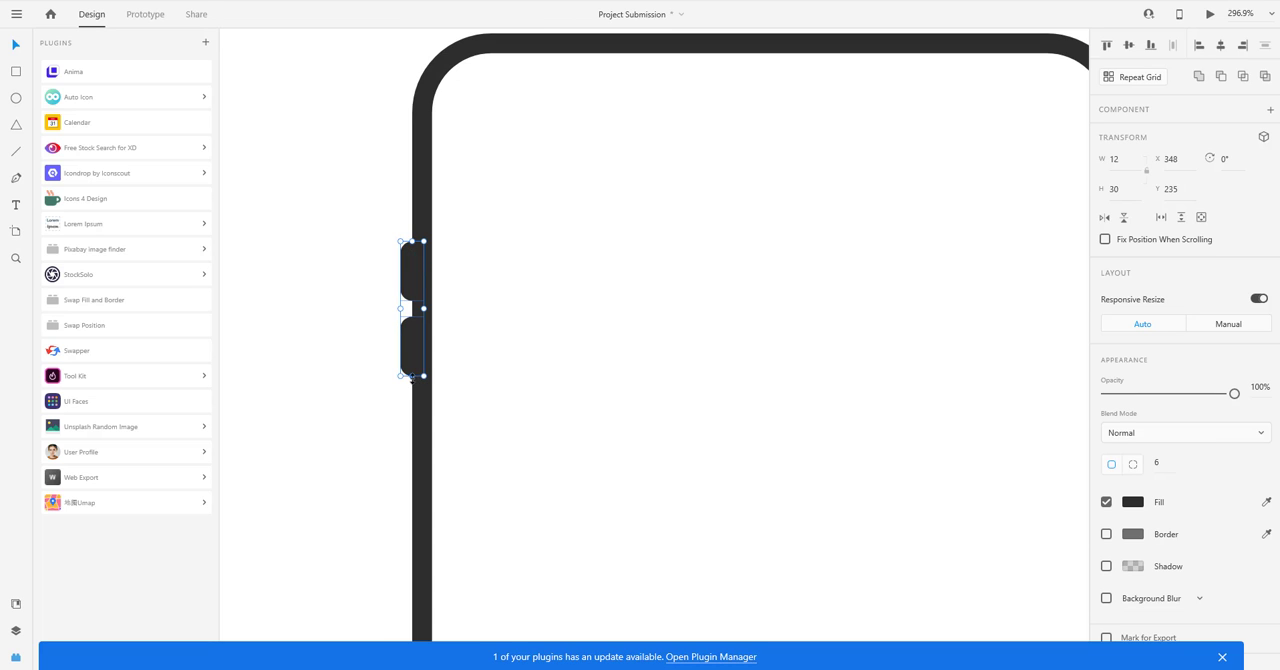
pyautogui.moveTo(412, 378); pyautogui.dragTo(411, 400)
pyautogui.hotkey('ctrl', 'z')
pyautogui.click(385, 322)
# Set the height of each of the two left side buttons to 40.
pyautogui.click(415, 275)
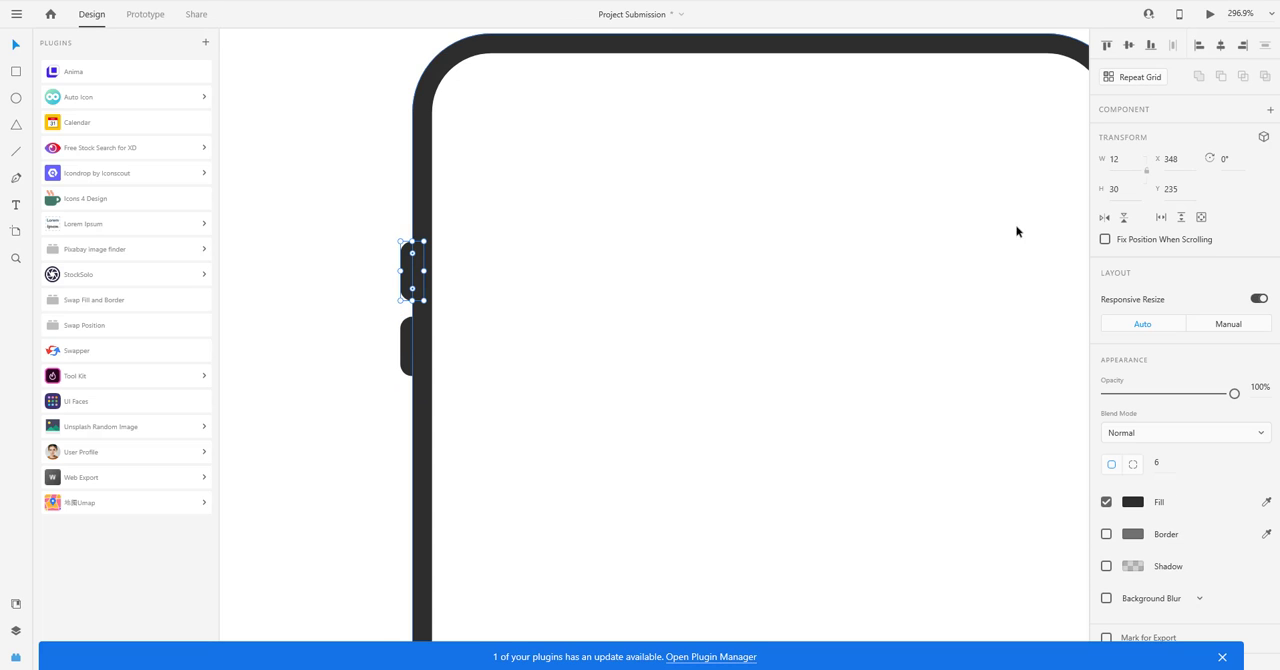
pyautogui.press('Return')
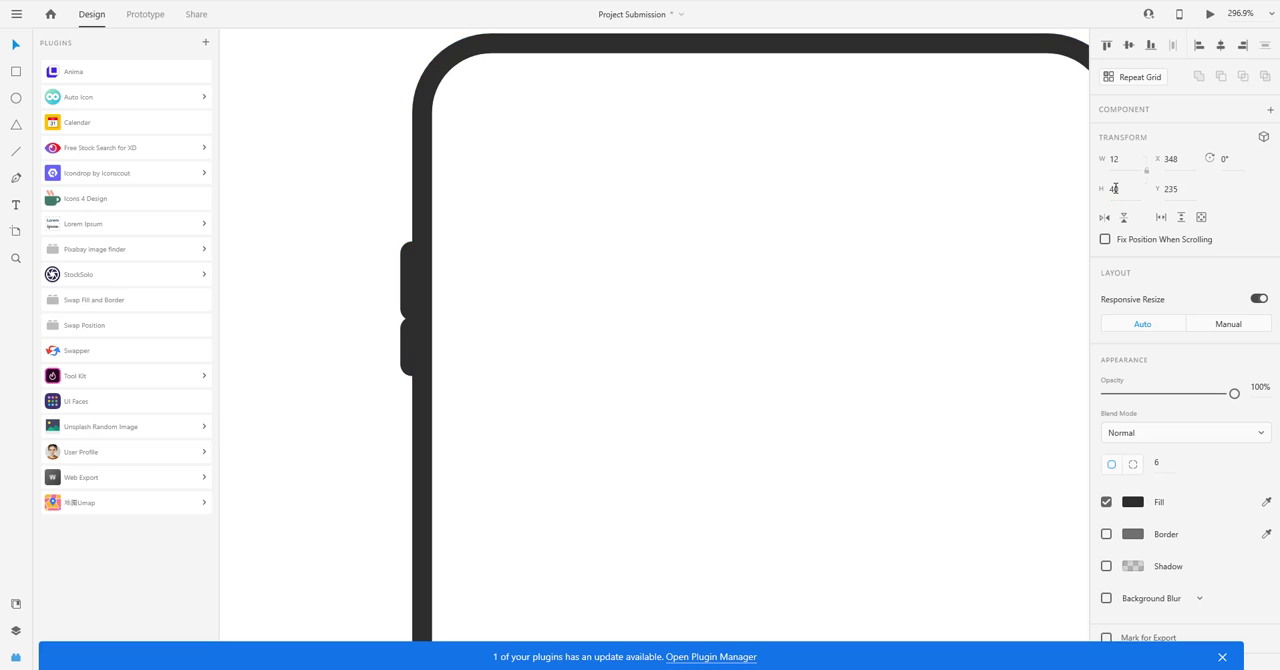
pyautogui.click(412, 350)
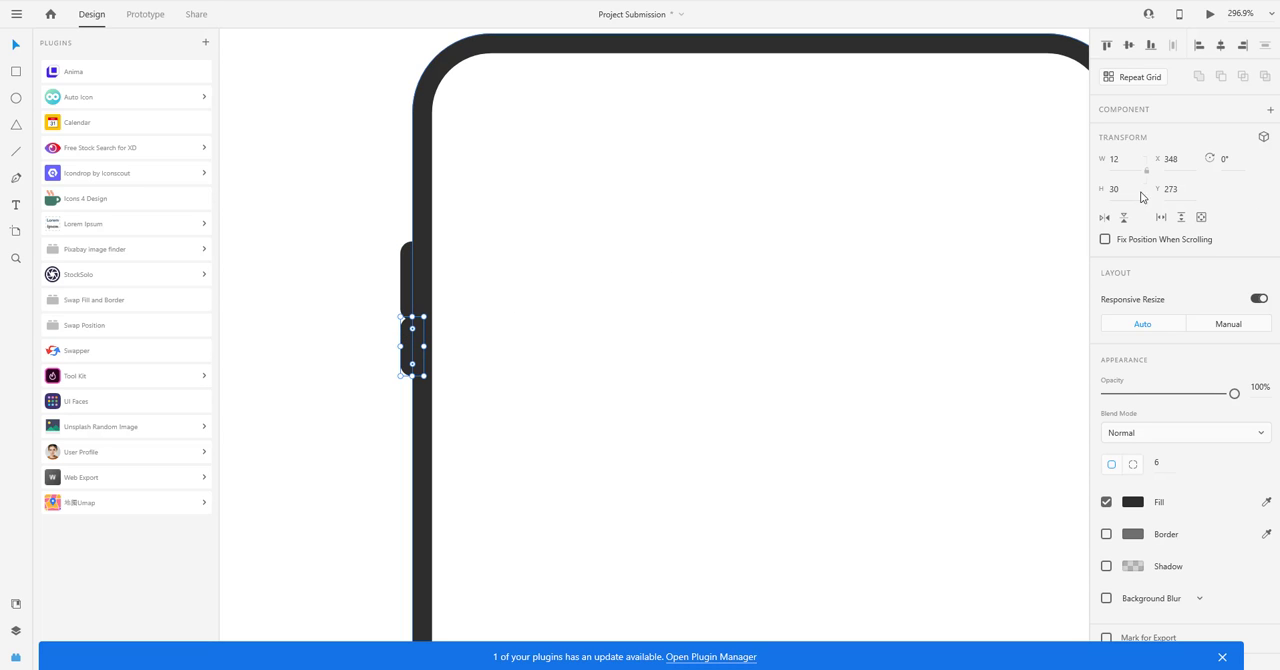
pyautogui.press('Return')
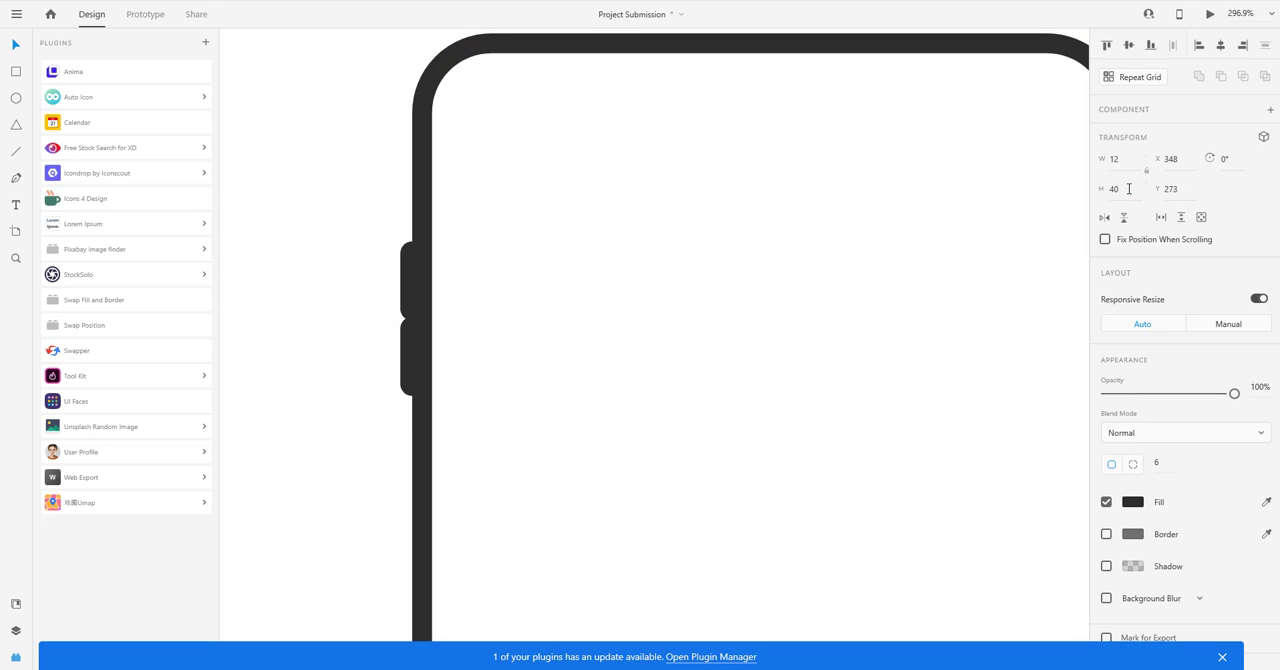
# Move the lower left side button down to leave a gap between the two buttons.
pyautogui.click(410, 340)
pyautogui.scroll(4, 406, 335)
pyautogui.moveTo(406, 335); pyautogui.dragTo(408, 411)
pyautogui.scroll(-5, 317, 324)
pyautogui.click(315, 279)
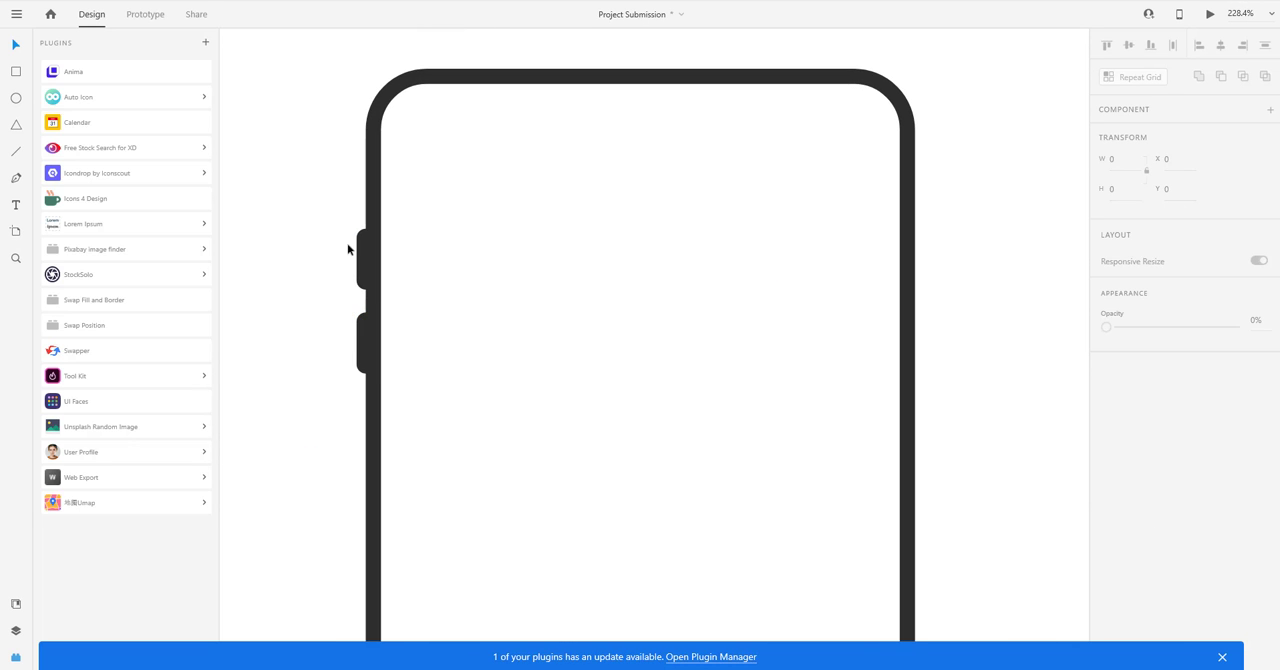
# Shift both left side buttons slightly inward to X 349.
pyautogui.moveTo(334, 229); pyautogui.dragTo(371, 342)
pyautogui.scroll(1, 362, 332)
pyautogui.click(347, 232)
pyautogui.moveTo(329, 190); pyautogui.dragTo(371, 335)
pyautogui.scroll(2, 367, 335)
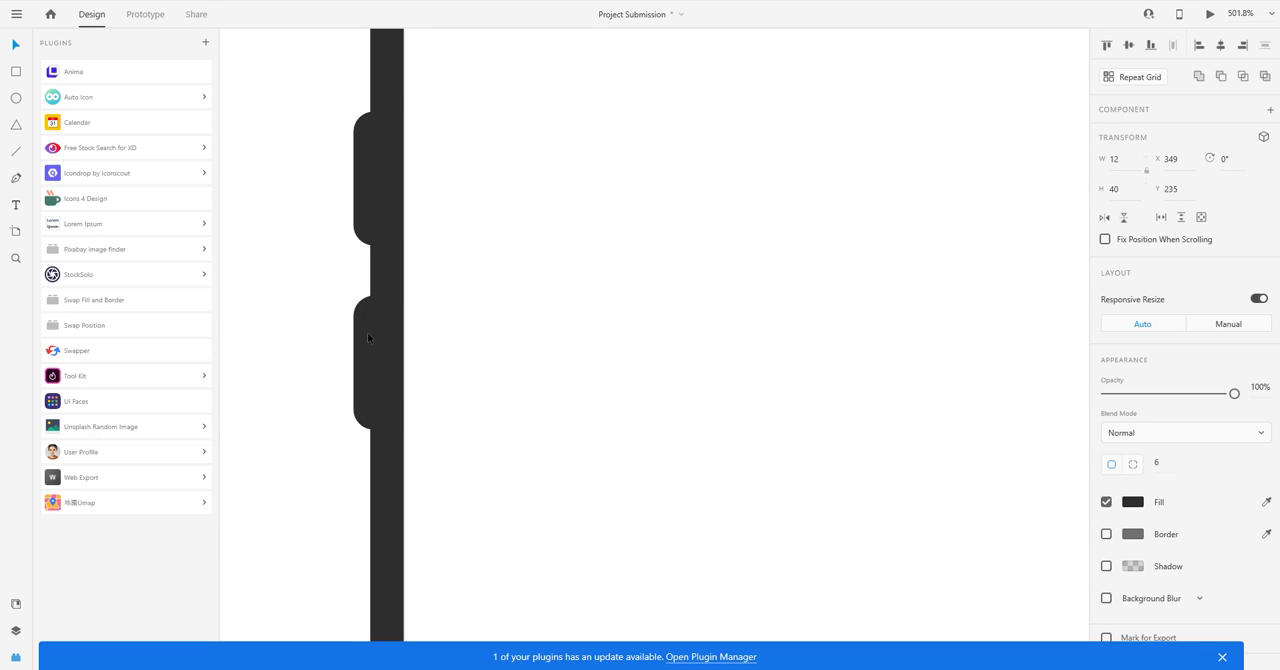
# Copy a left side button onto the frame's right edge at about X 708, Y 282.
pyautogui.scroll(-5, 334, 309)
pyautogui.moveTo(325, 245); pyautogui.dragTo(344, 323)
pyautogui.click(301, 310)
pyautogui.moveTo(344, 277); pyautogui.dragTo(670, 318)
pyautogui.click(747, 331)
pyautogui.scroll(-3, 748, 331)
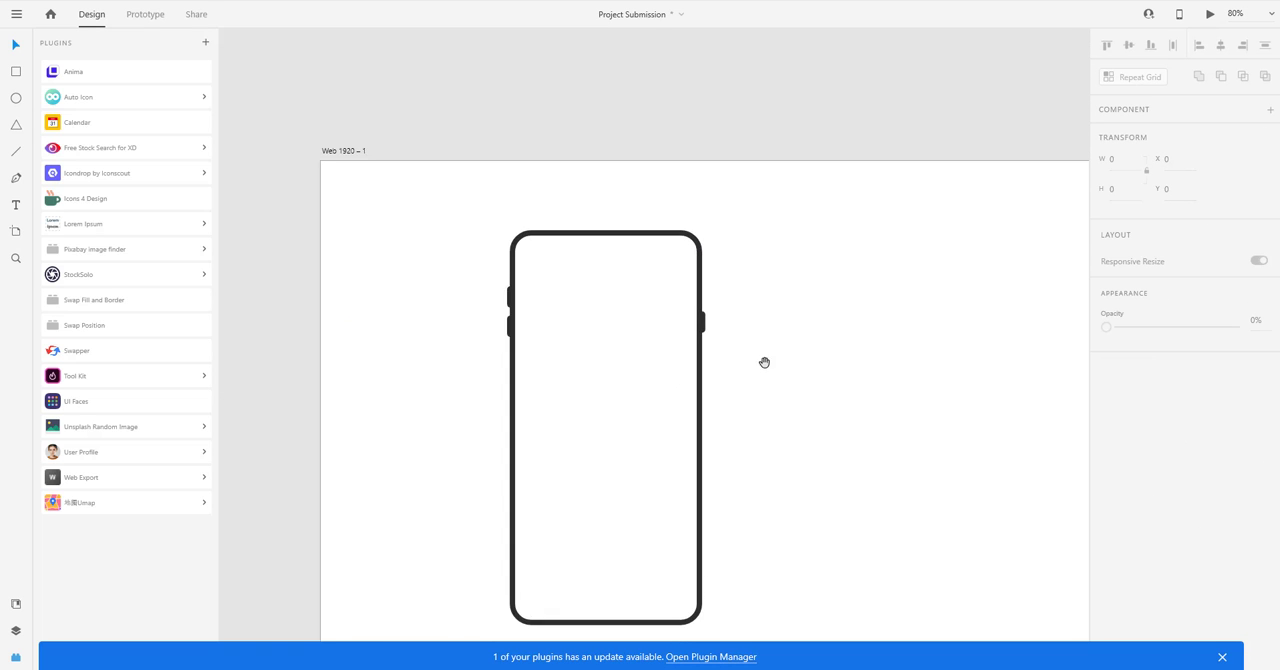
# Switch to the Behance project to examine the side buttons on its phone mockups, and return to Adobe XD.
pyautogui.hotkey('alt', 'Tab')
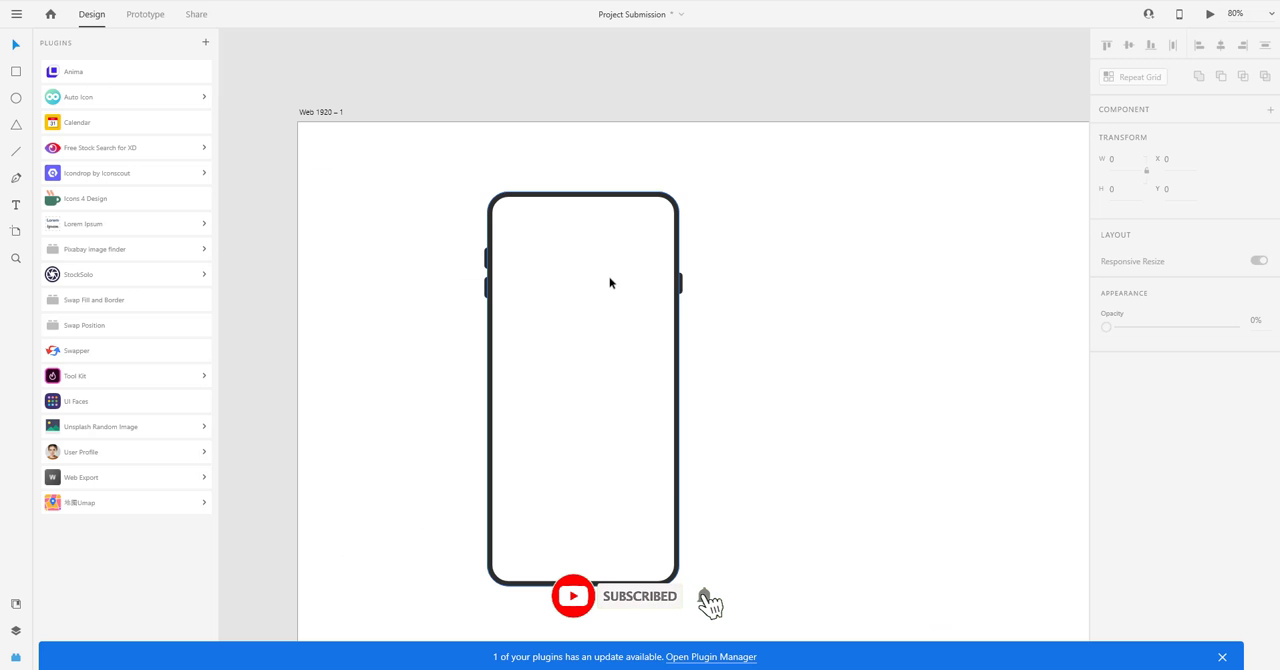
pyautogui.hotkey('alt', 'Tab')
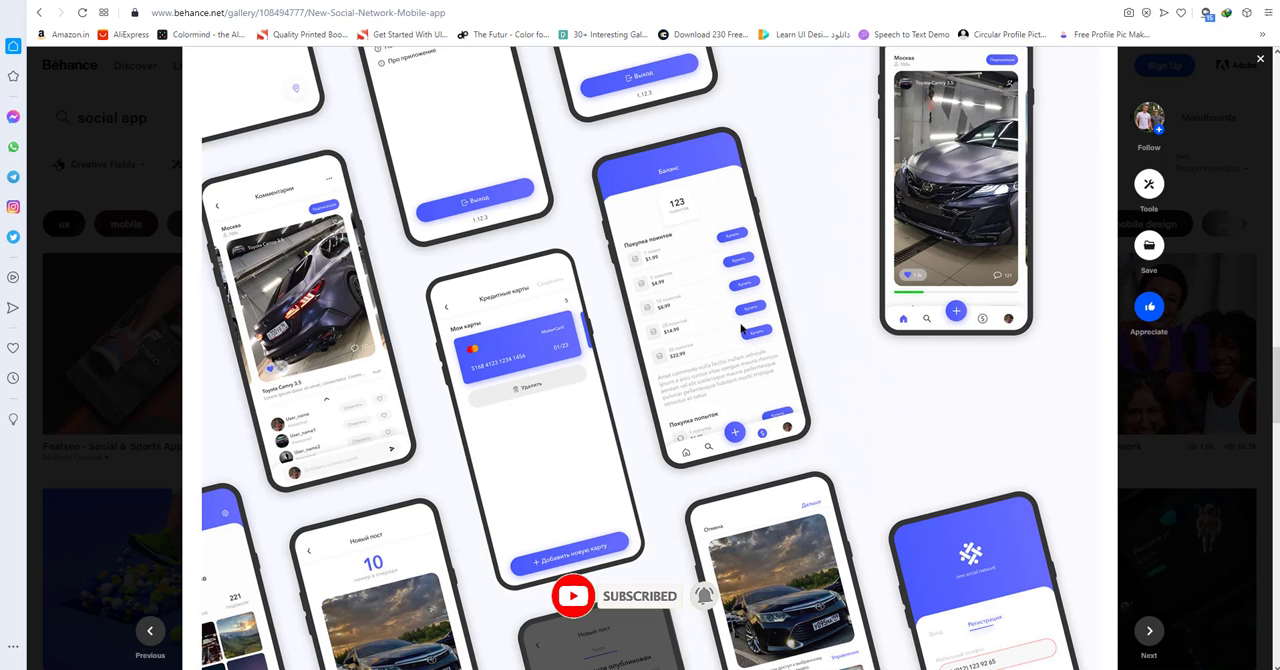
pyautogui.hotkey('alt', 'Tab')
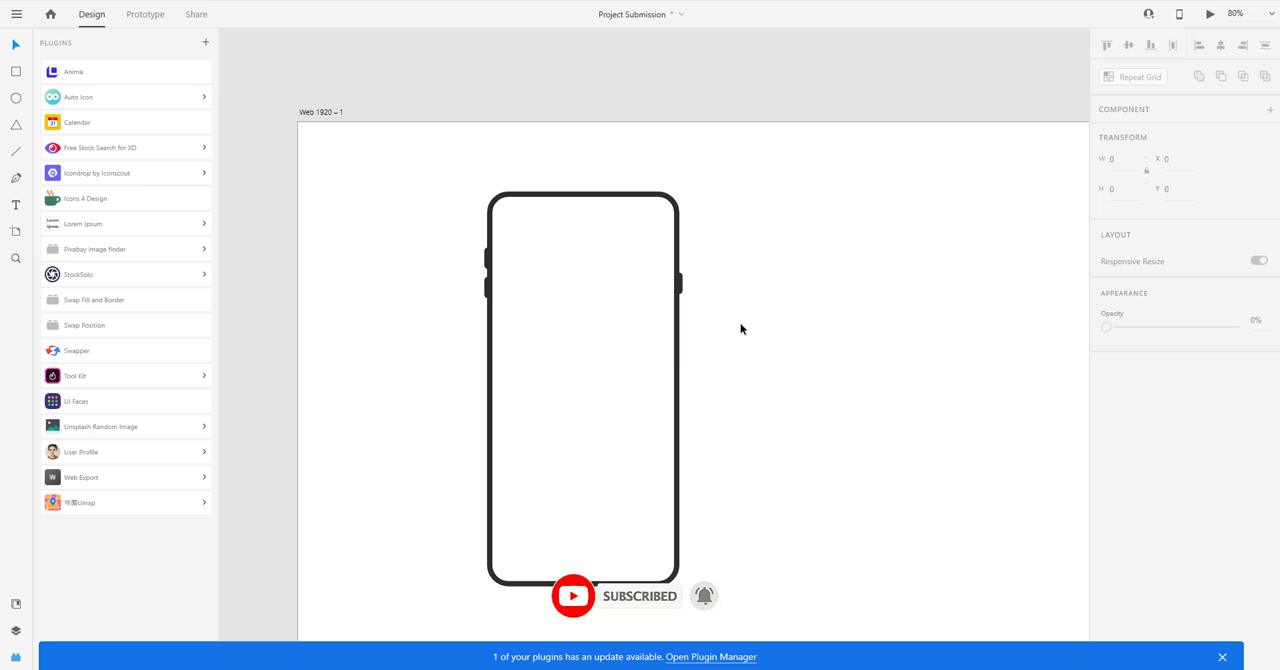
# Move the lower left side button down to Y 300.
pyautogui.scroll(10, 486, 266)
pyautogui.click(489, 273)
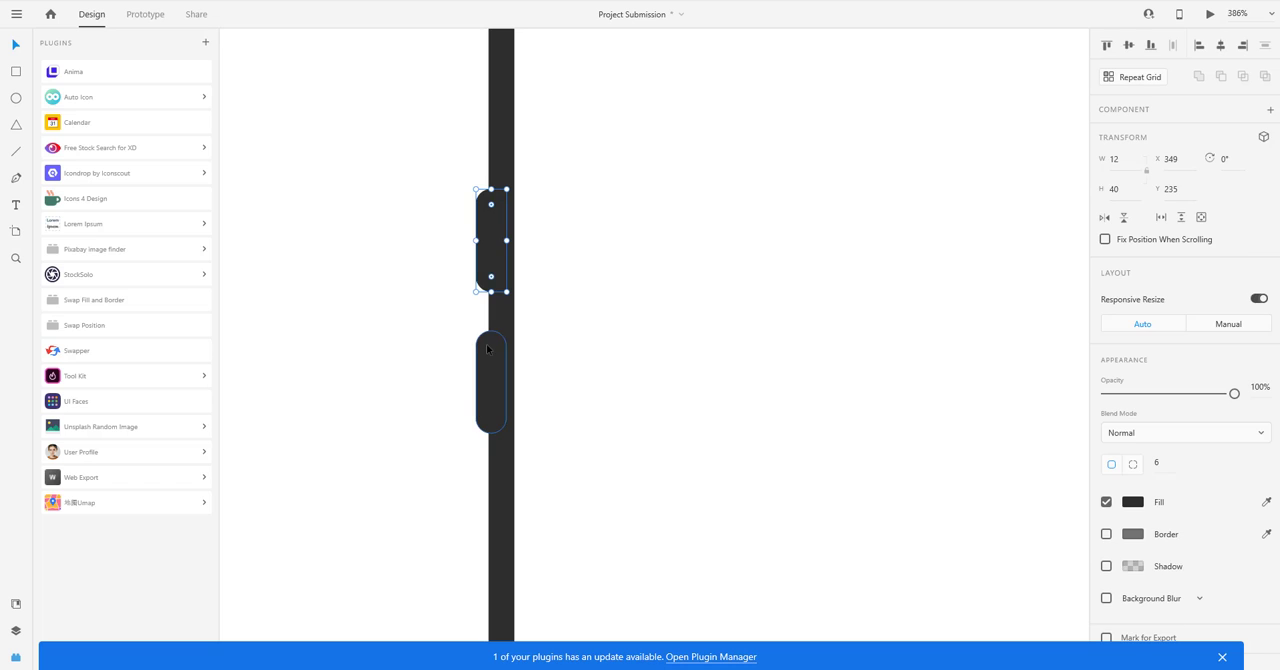
pyautogui.keyDown('shift'); pyautogui.click(496, 420); pyautogui.keyUp('shift')
pyautogui.moveTo(491, 434); pyautogui.dragTo(491, 460)
pyautogui.click(454, 334)
# Set the heights of the upper and lower left side buttons to 45.
pyautogui.click(504, 266)
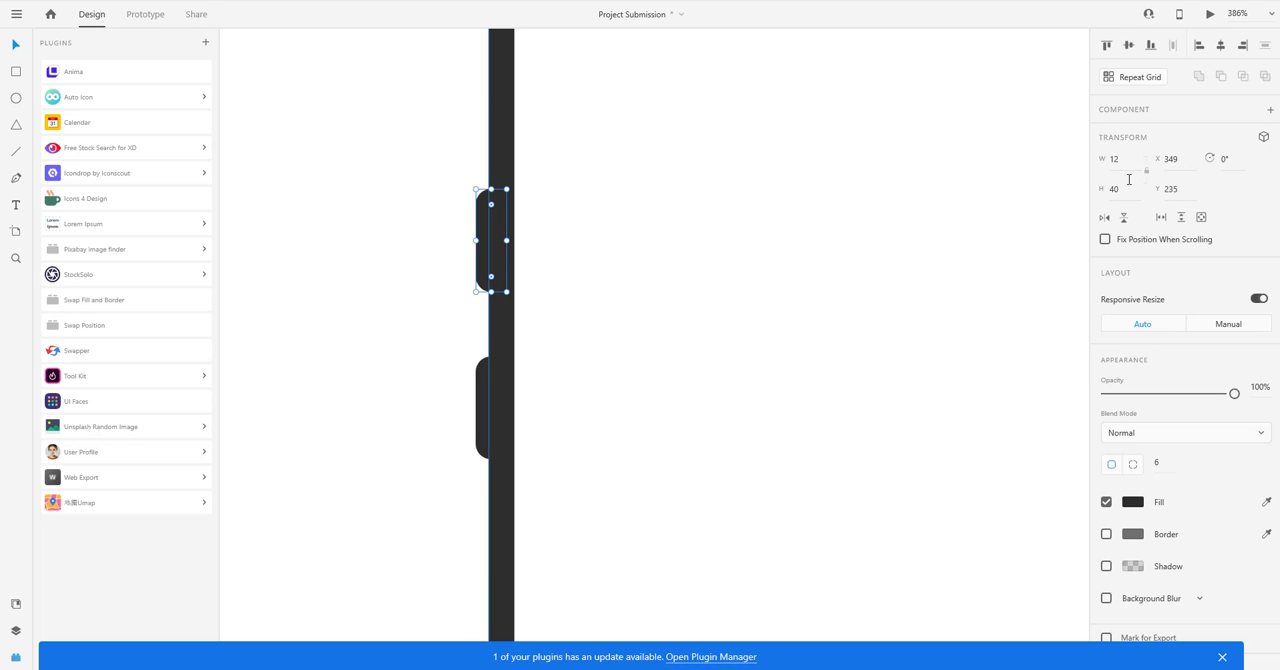
pyautogui.click(1119, 190)
pyautogui.write('45')
pyautogui.press('Return')
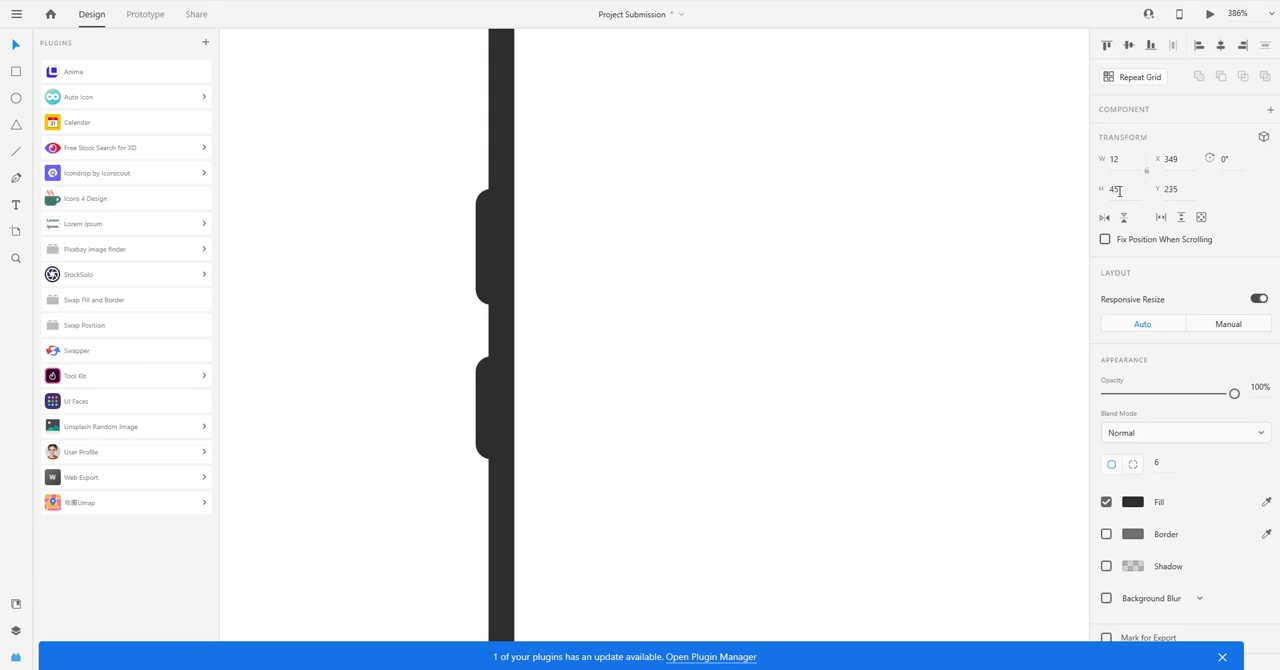
pyautogui.click(483, 408)
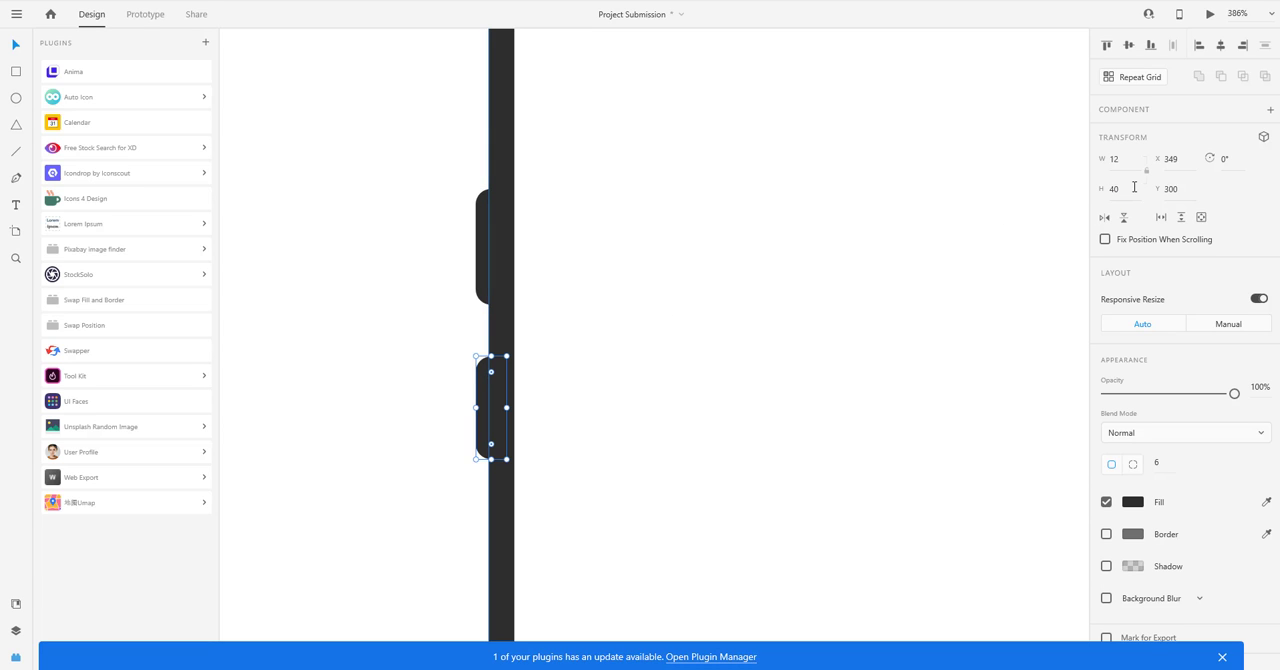
pyautogui.press('Return')
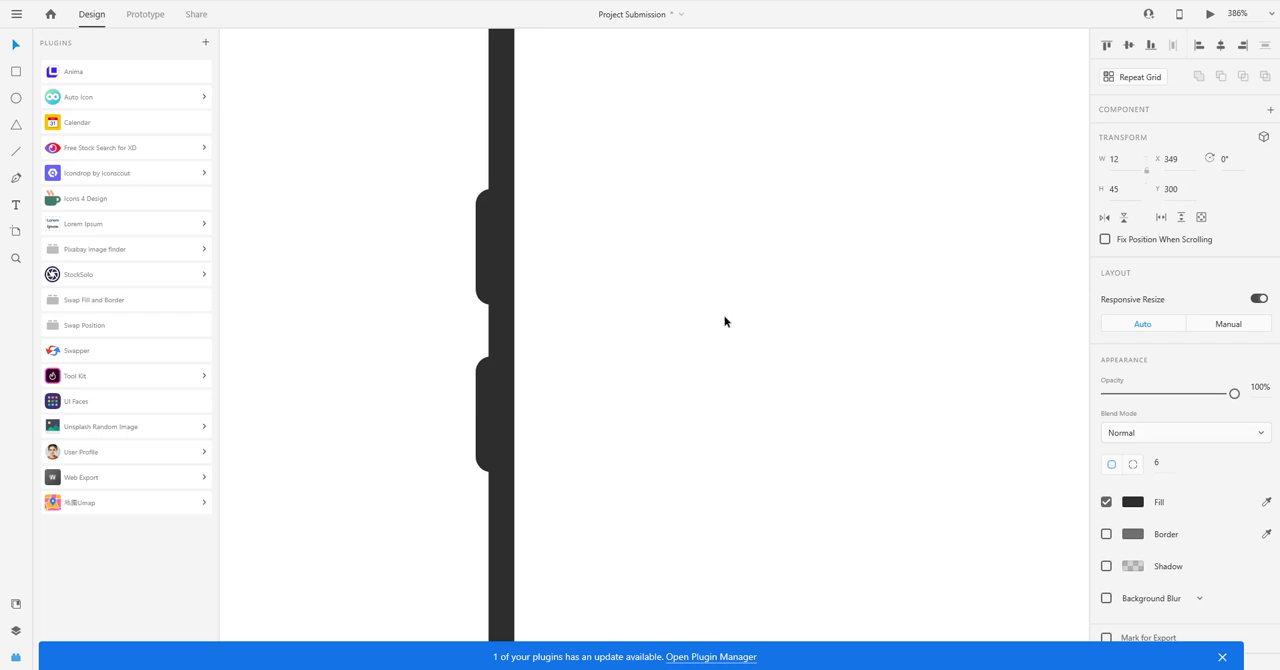
# Move the lower left side button up to Y 292.
pyautogui.scroll(3, 463, 390)
pyautogui.moveTo(505, 378); pyautogui.dragTo(505, 340)
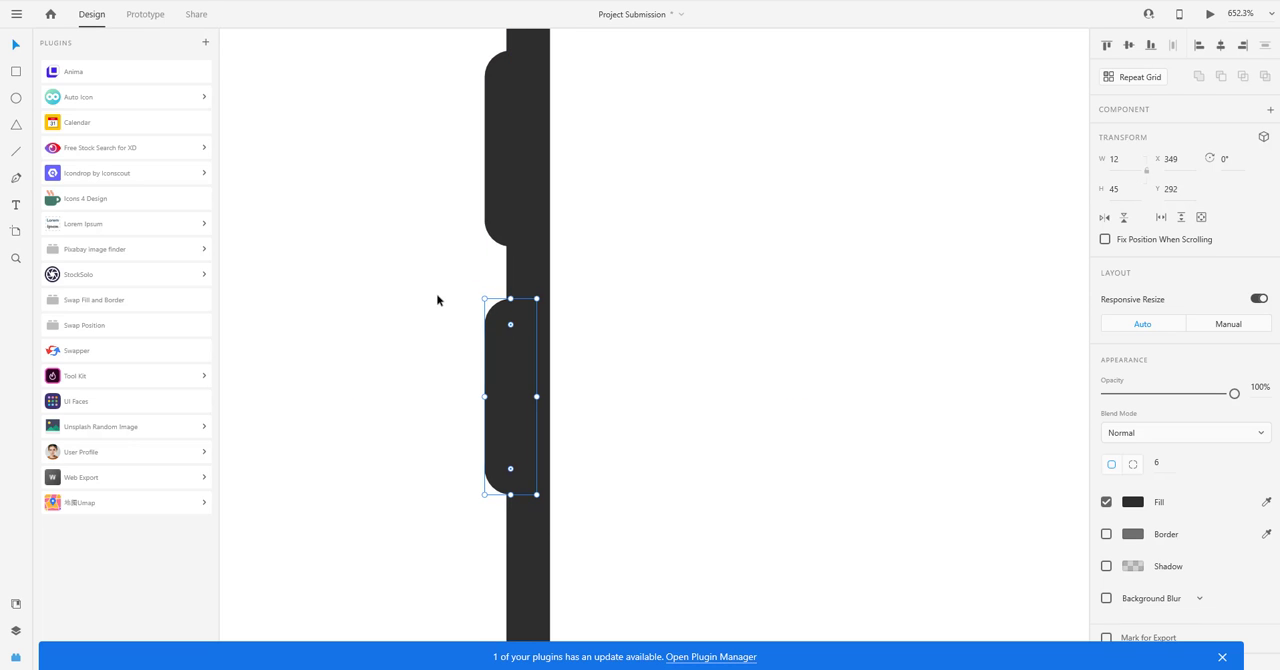
pyautogui.click(437, 296)
pyautogui.hotkey('ctrl', '0')
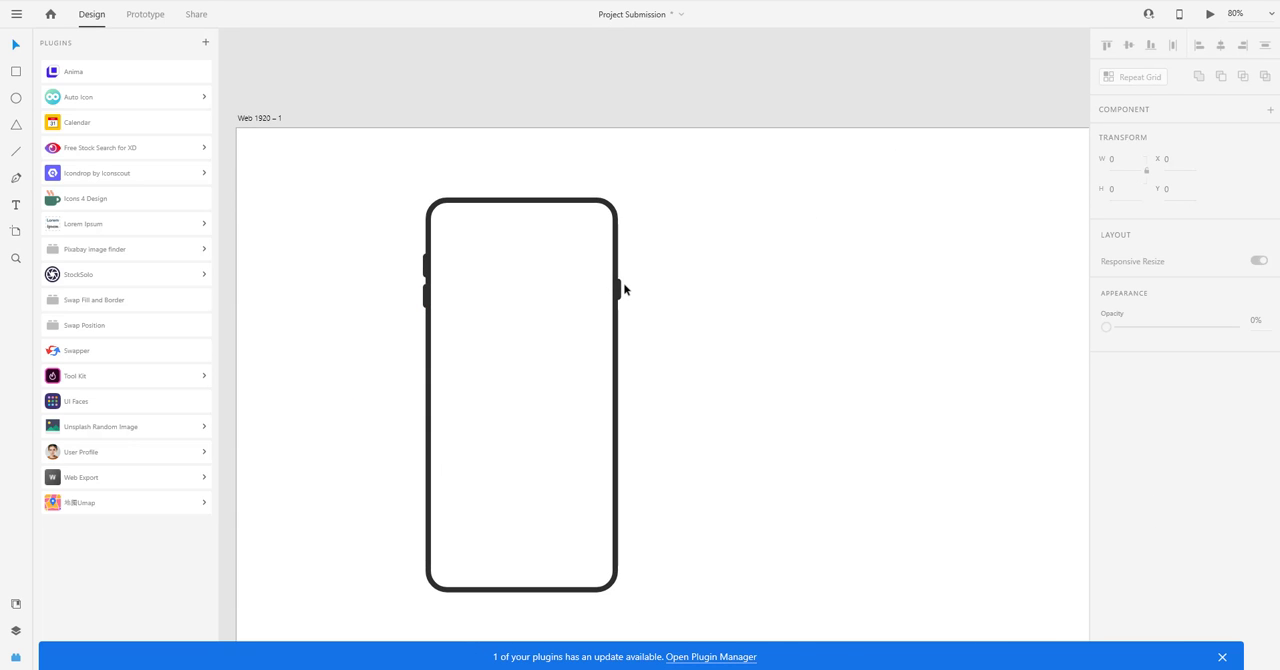
# Nudge the right side button slightly inward over the frame's right edge.
pyautogui.scroll(3, 620, 288)
pyautogui.click(614, 288)
pyautogui.scroll(3, 610, 292)
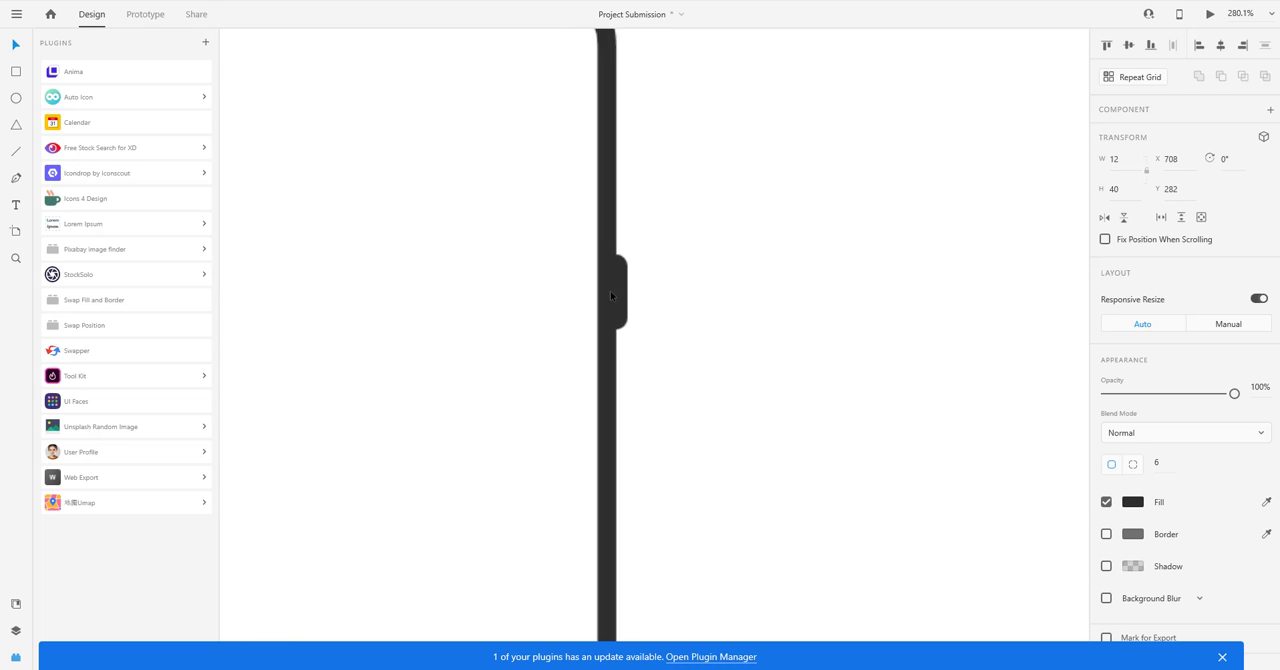
pyautogui.scroll(3, 610, 291)
pyautogui.moveTo(640, 270); pyautogui.dragTo(1004, 288)
pyautogui.scroll(-4, 664, 310)
pyautogui.click(727, 308)
# Select both left side buttons and shift them inward to X 350.
pyautogui.scroll(3, 509, 209)
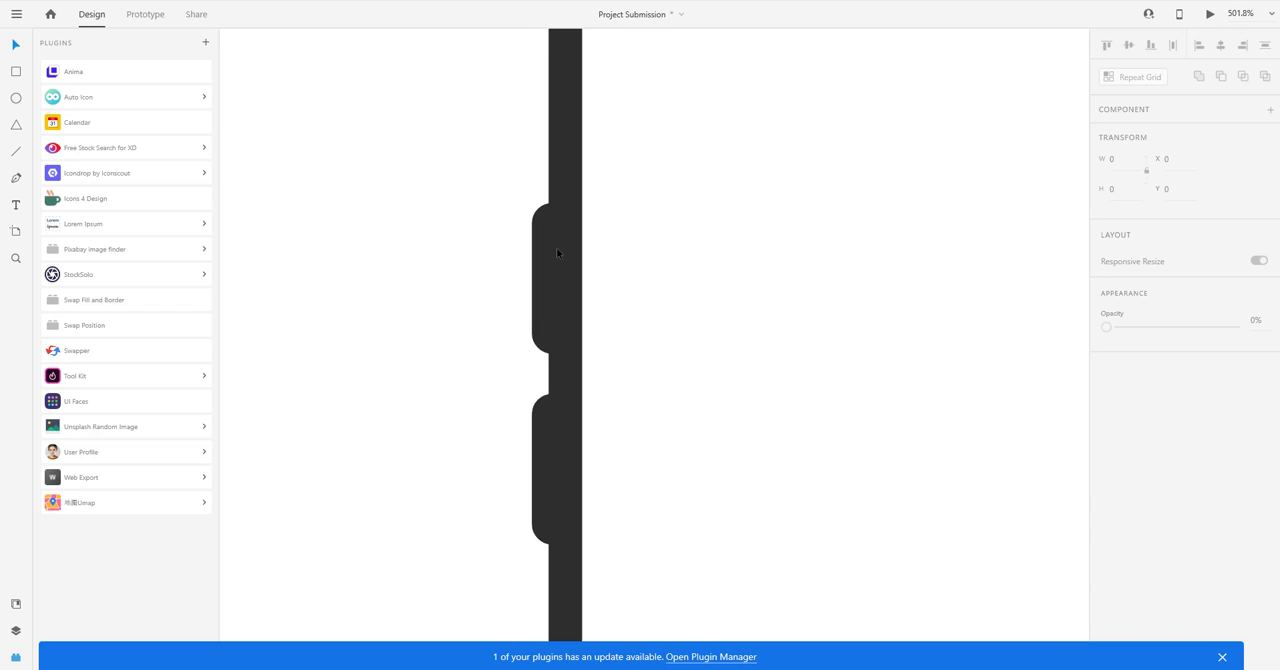
pyautogui.click(556, 248)
pyautogui.keyDown('shift'); pyautogui.click(544, 448); pyautogui.keyUp('shift')
pyautogui.press('Right')
pyautogui.click(450, 373)
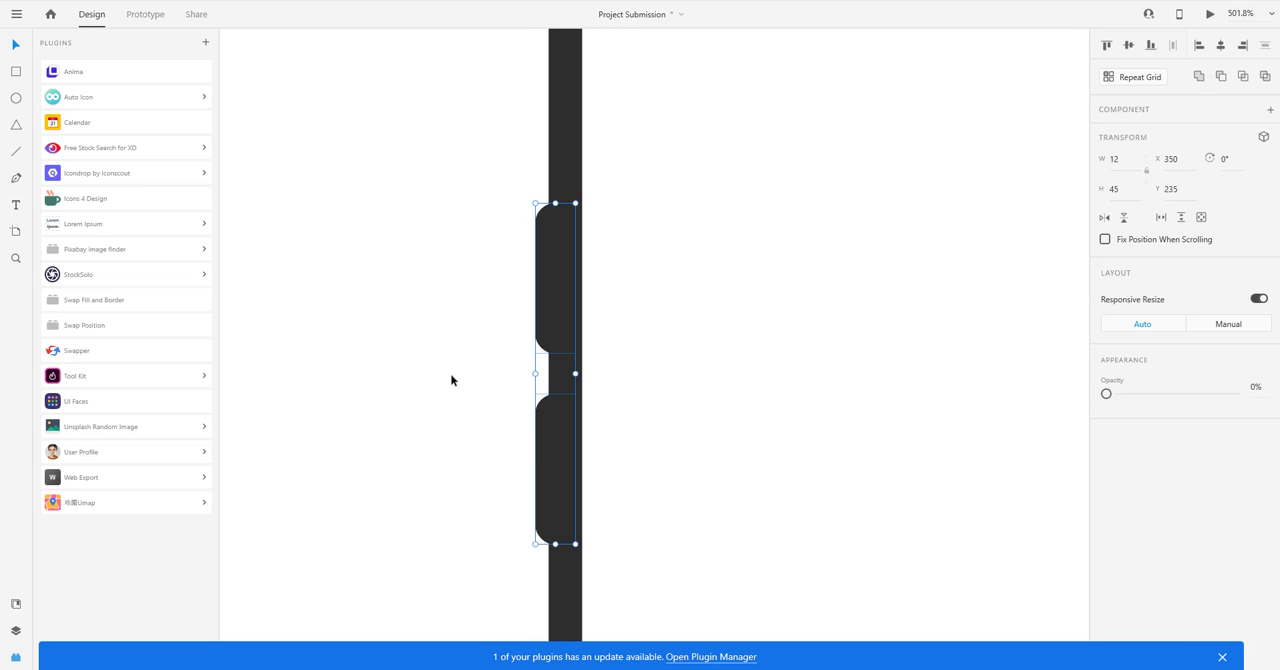
# Duplicate the bare phone frame to the right of the original, and group the original frame with its three side buttons.
pyautogui.scroll(-9, 428, 347)
pyautogui.scroll(-1, 496, 370)
pyautogui.scroll(3, 477, 365)
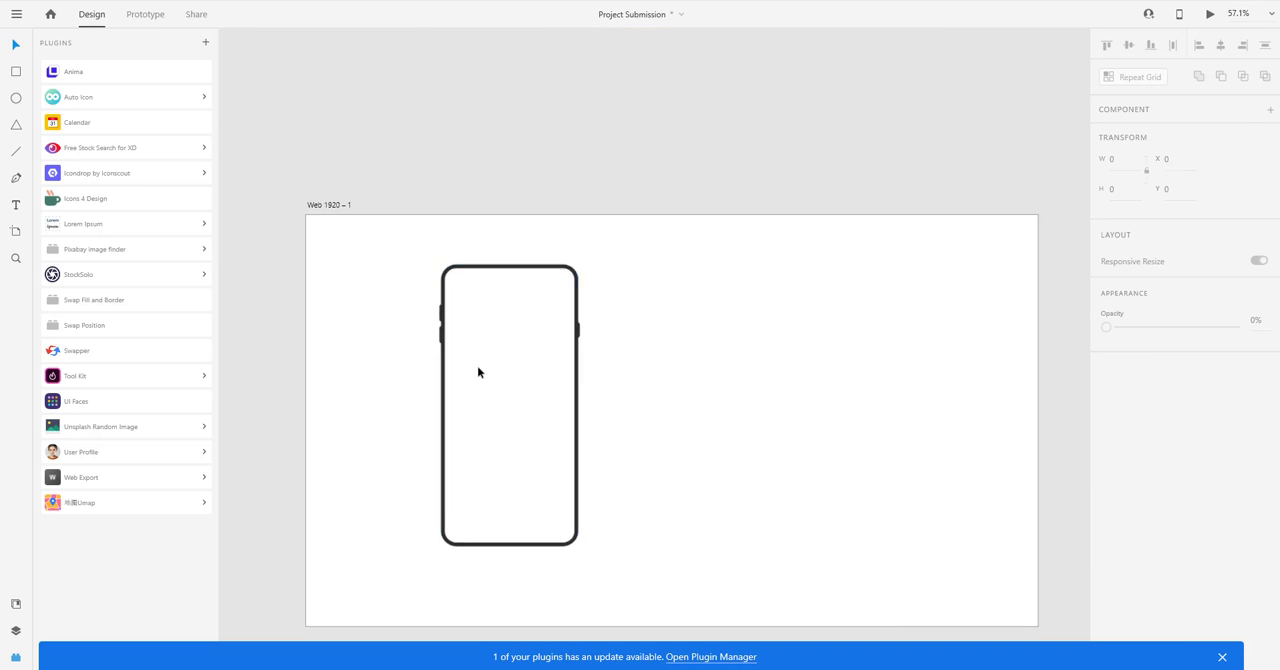
pyautogui.click(430, 367)
pyautogui.moveTo(430, 367); pyautogui.dragTo(706, 360)
pyautogui.hscroll(-2, 666, 309)
pyautogui.moveTo(374, 181); pyautogui.dragTo(659, 356)
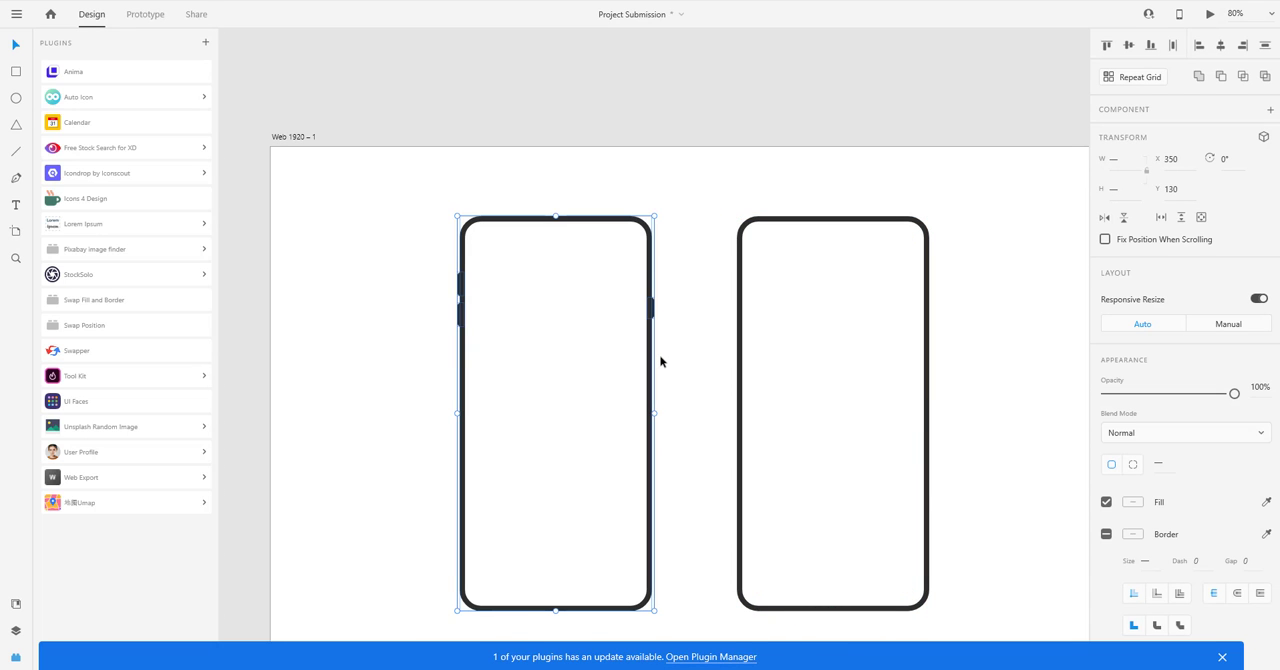
pyautogui.click(677, 271)
# Place the task app's home screen over the second phone frame, scaled to about 420 by 717.
pyautogui.moveTo(674, 260); pyautogui.dragTo(607, 243)
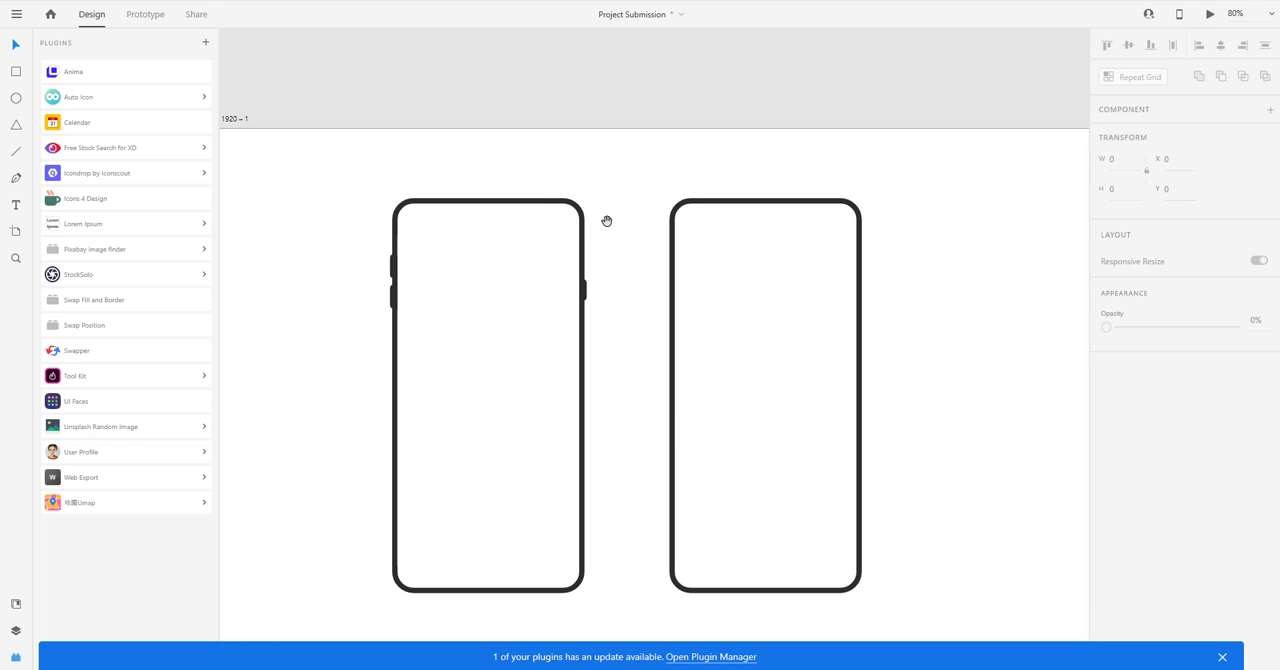
pyautogui.scroll(10, 606, 232)
pyautogui.hscroll(-4, 606, 232)
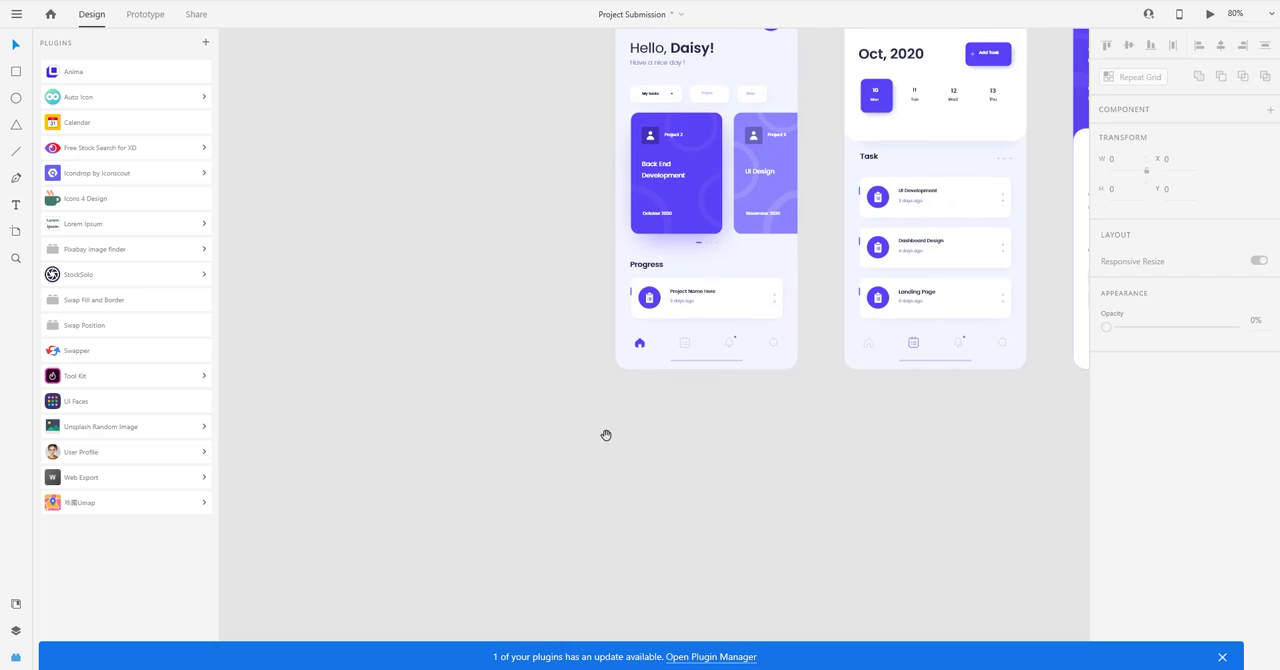
pyautogui.moveTo(606, 435); pyautogui.dragTo(589, 466)
pyautogui.scroll(-2, 600, 470)
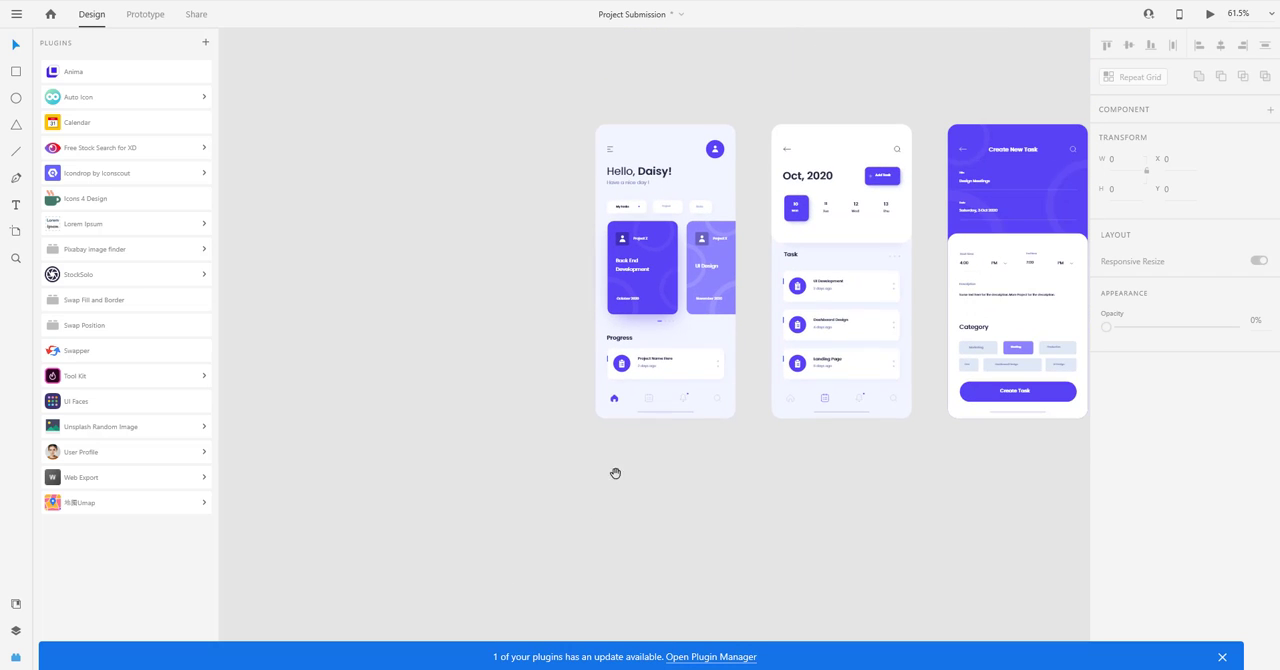
pyautogui.click(631, 252)
pyautogui.moveTo(645, 307); pyautogui.dragTo(689, 323)
pyautogui.scroll(-2, 540, 190)
pyautogui.scroll(2, 676, 536)
pyautogui.scroll(2, 679, 537)
pyautogui.scroll(2, 707, 530)
pyautogui.scroll(3, 762, 517)
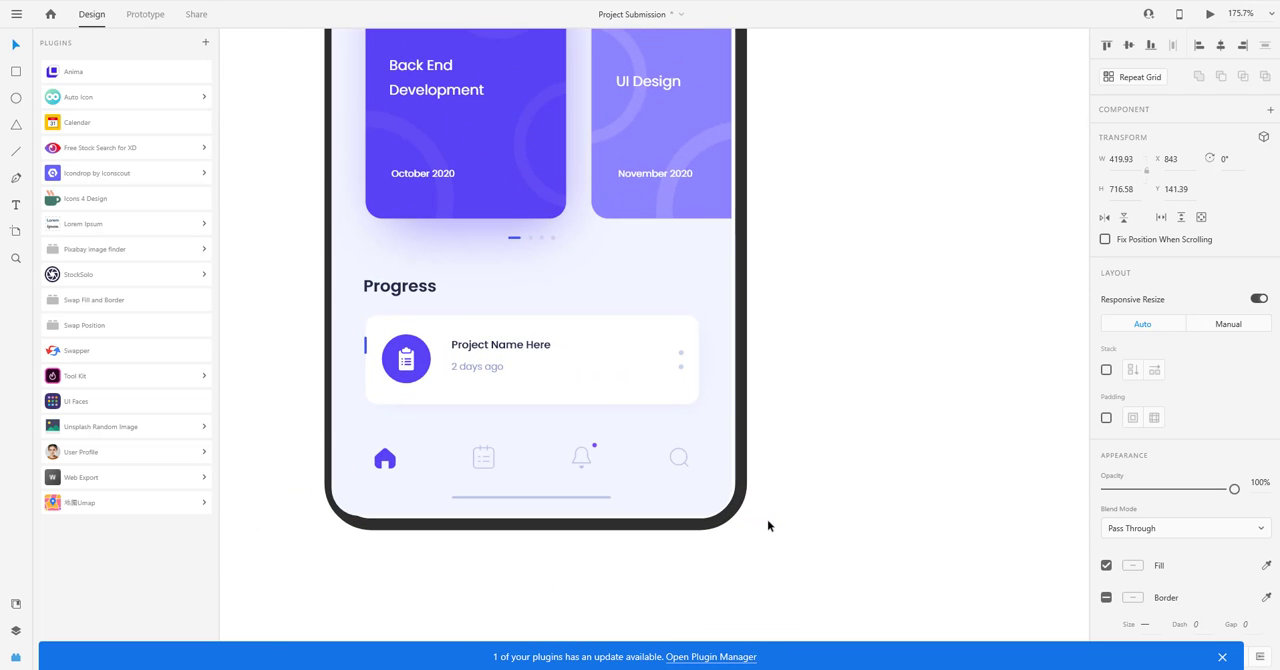
# Enlarge the app screen to about 422 by 721 so it fills the second phone frame.
pyautogui.moveTo(780, 517); pyautogui.dragTo(784, 524)
pyautogui.scroll(-3, 713, 434)
pyautogui.moveTo(713, 434); pyautogui.dragTo(811, 492)
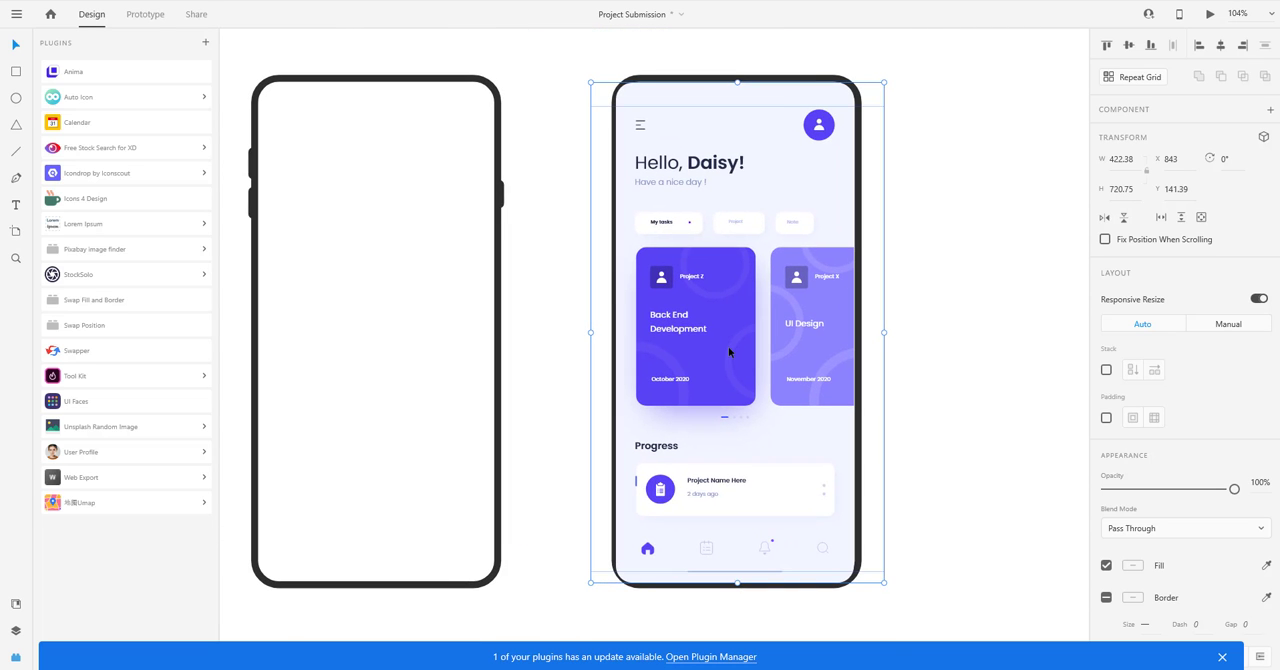
# Move the app screen into the first phone frame at about X 323, Y 139, and arrange it in front of the frame's fill.
pyautogui.scroll(1, 727, 343)
pyautogui.moveTo(721, 343)
pyautogui.mouseDown()
pyautogui.moveTo(791, 355)
pyautogui.moveTo(695, 378)
pyautogui.moveTo(518, 377)
pyautogui.mouseUp()
pyautogui.scroll(-2, 723, 345)
pyautogui.hotkey('ctrl', 'shift', '[')
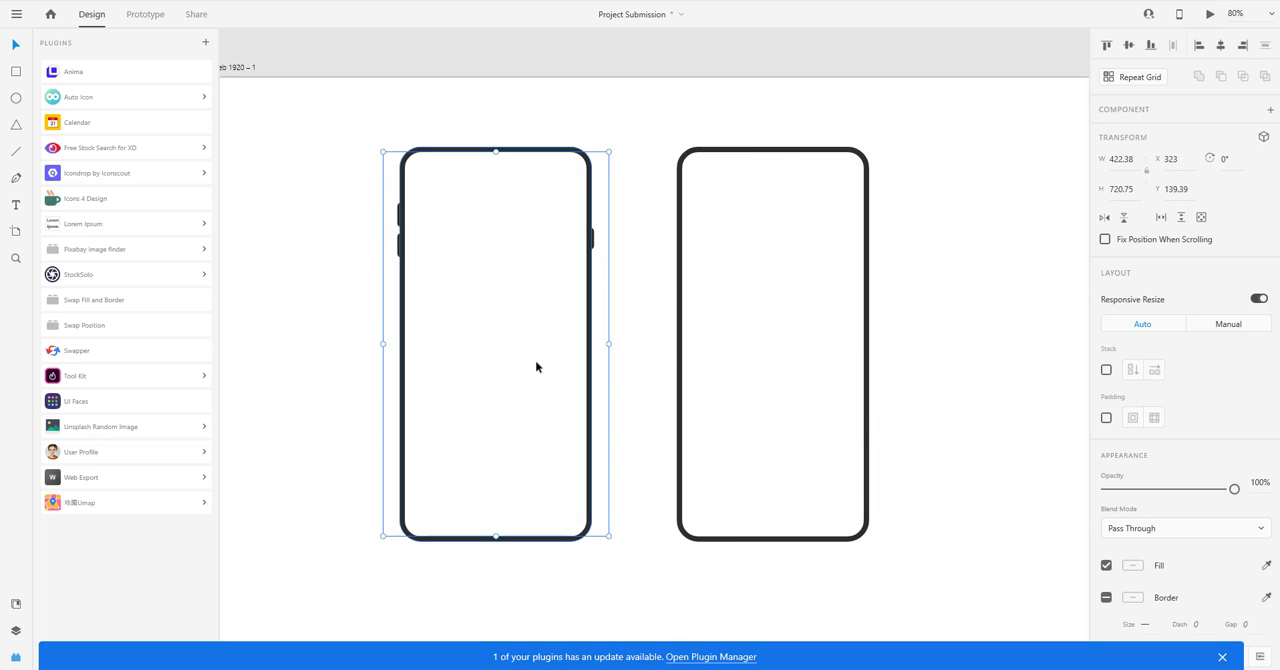
pyautogui.hotkey('ctrl', ']')
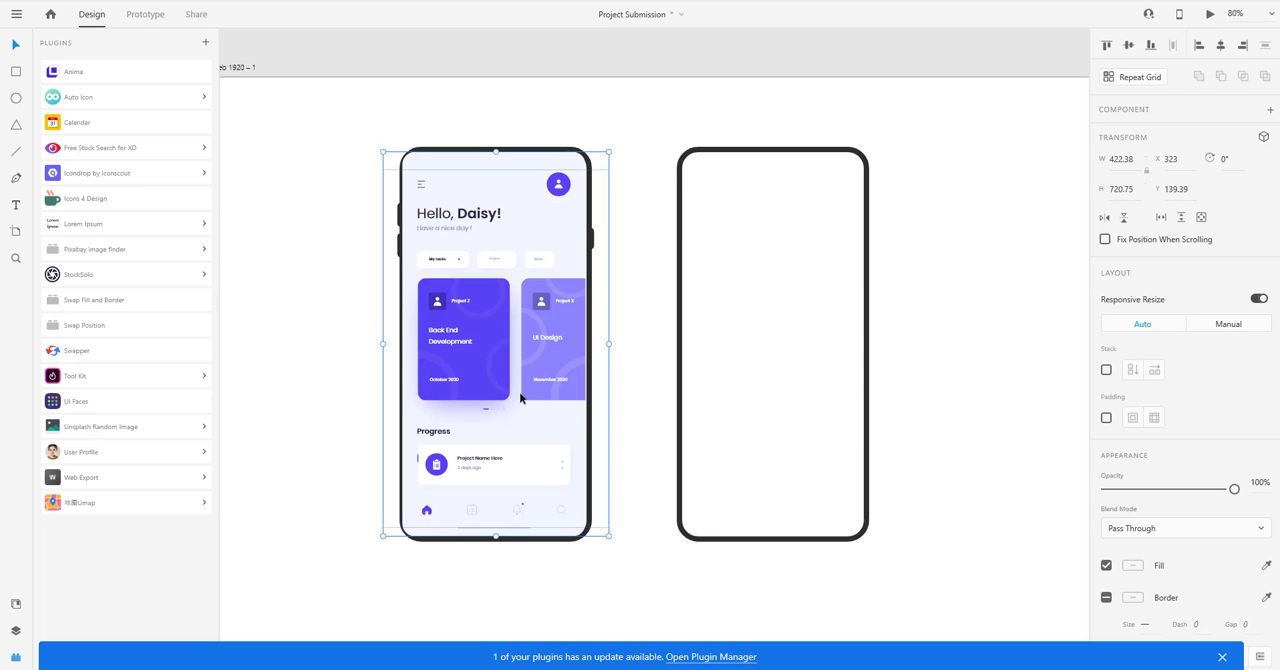
# Nudge the app screen horizontally to X 326 so it sits evenly inside the first phone frame.
pyautogui.scroll(5, 434, 515)
pyautogui.scroll(3, 459, 524)
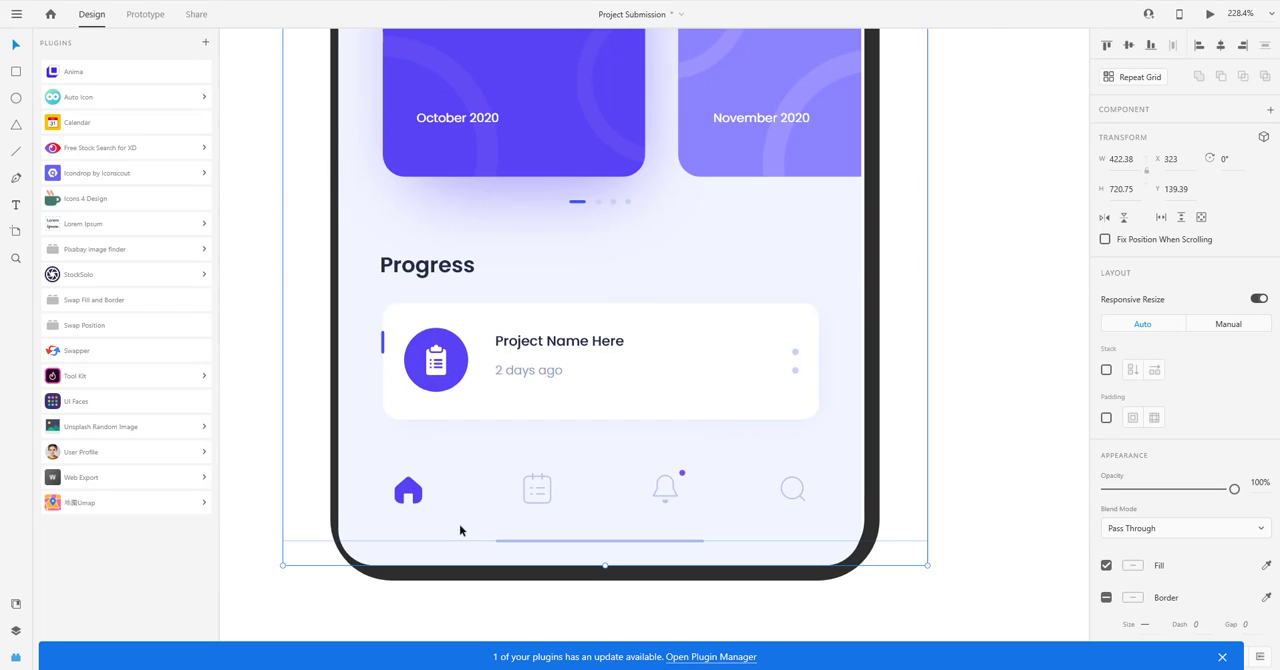
pyautogui.press('Right')
pyautogui.press('Right')
pyautogui.press('Right')
pyautogui.press('Left')
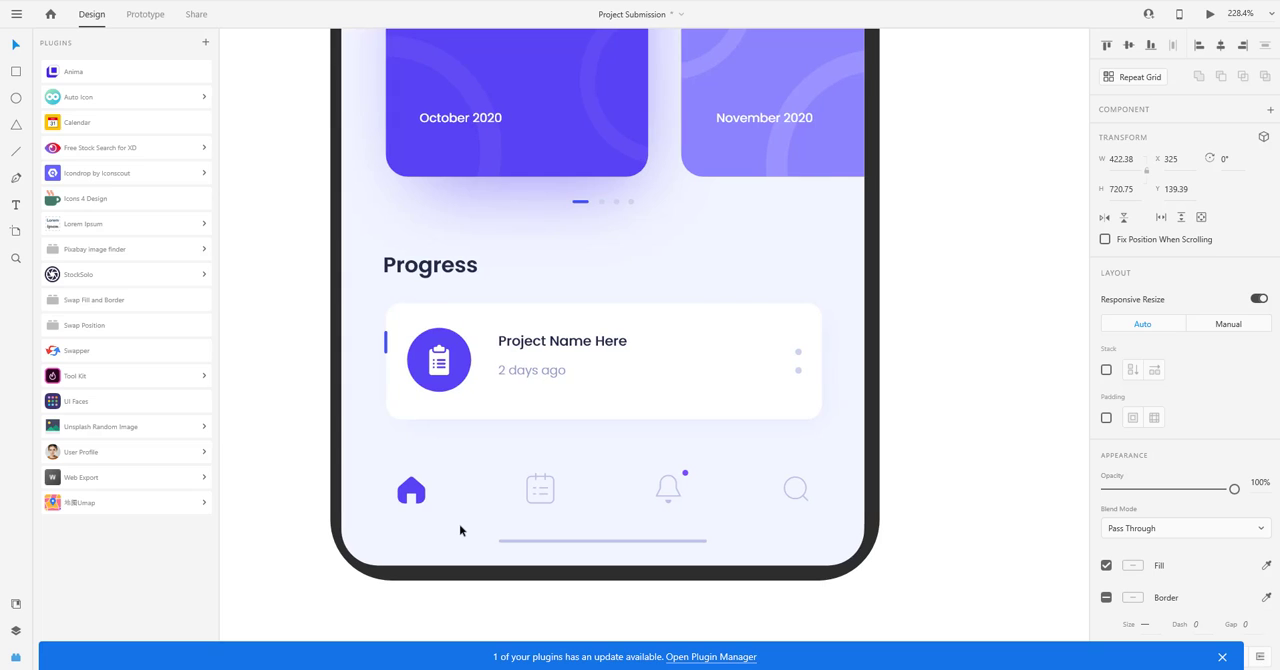
pyautogui.press('Right')
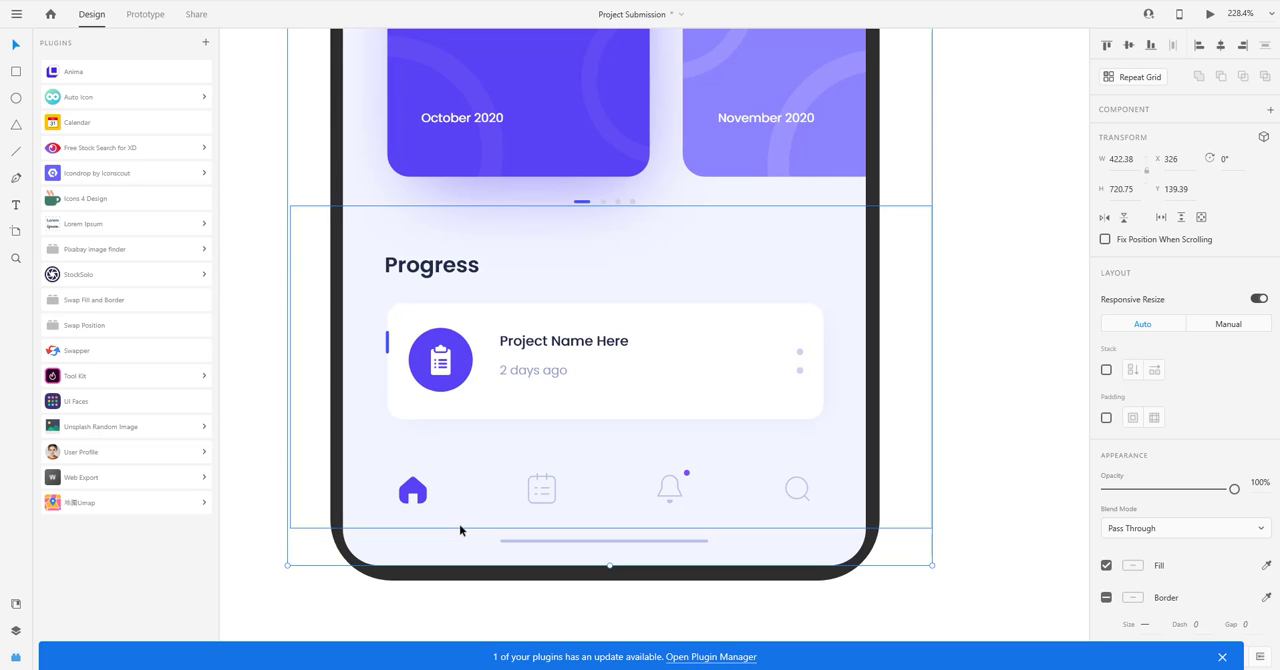
# Send the app screen behind the first phone frame and remove the fill from the frame's rounded rectangle.
pyautogui.hotkey('ctrl', '[')
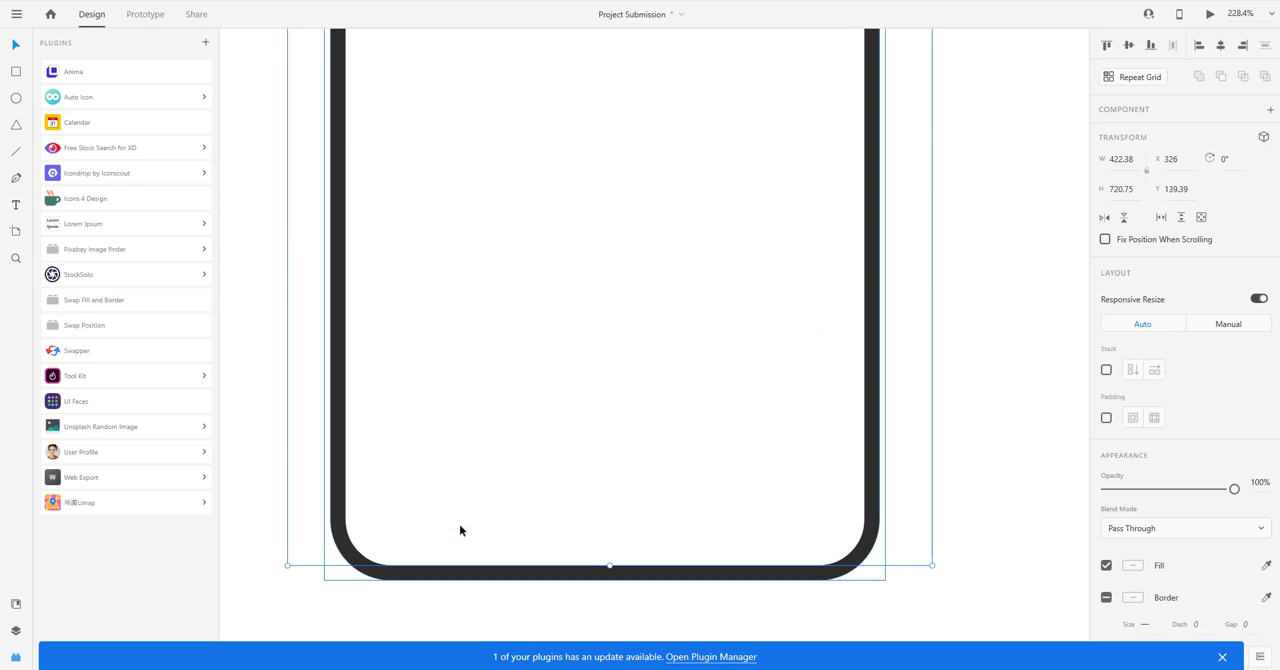
pyautogui.click(503, 580)
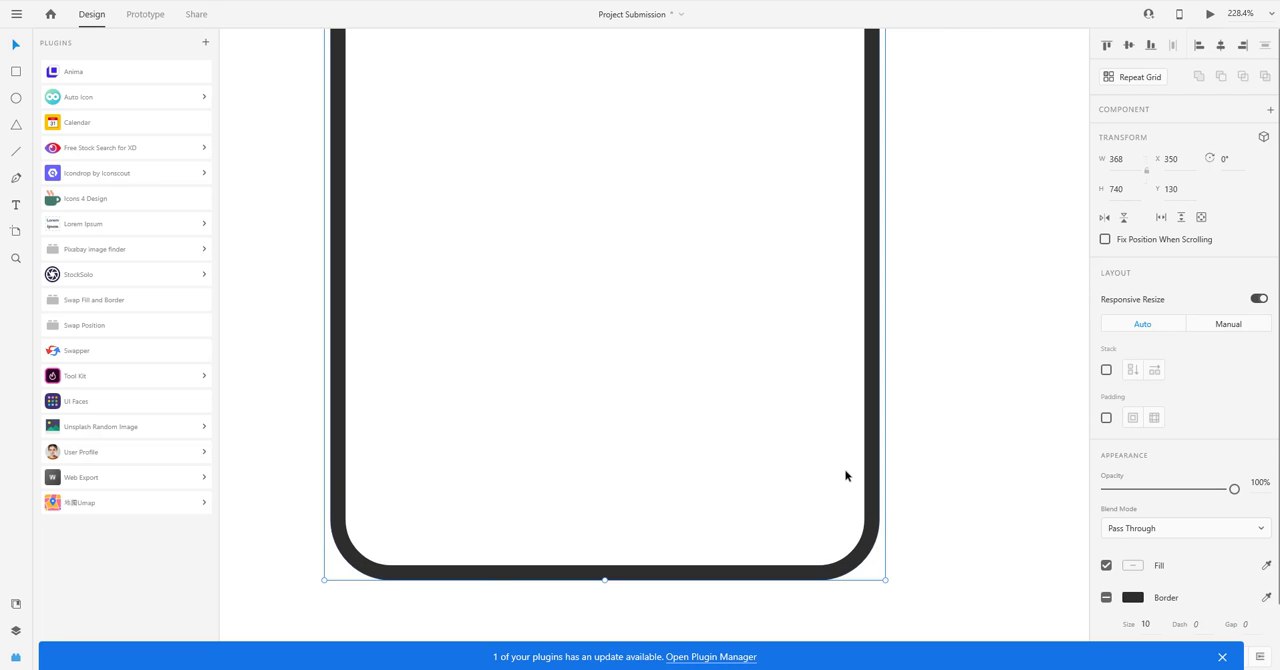
pyautogui.click(872, 490)
pyautogui.click(1106, 487)
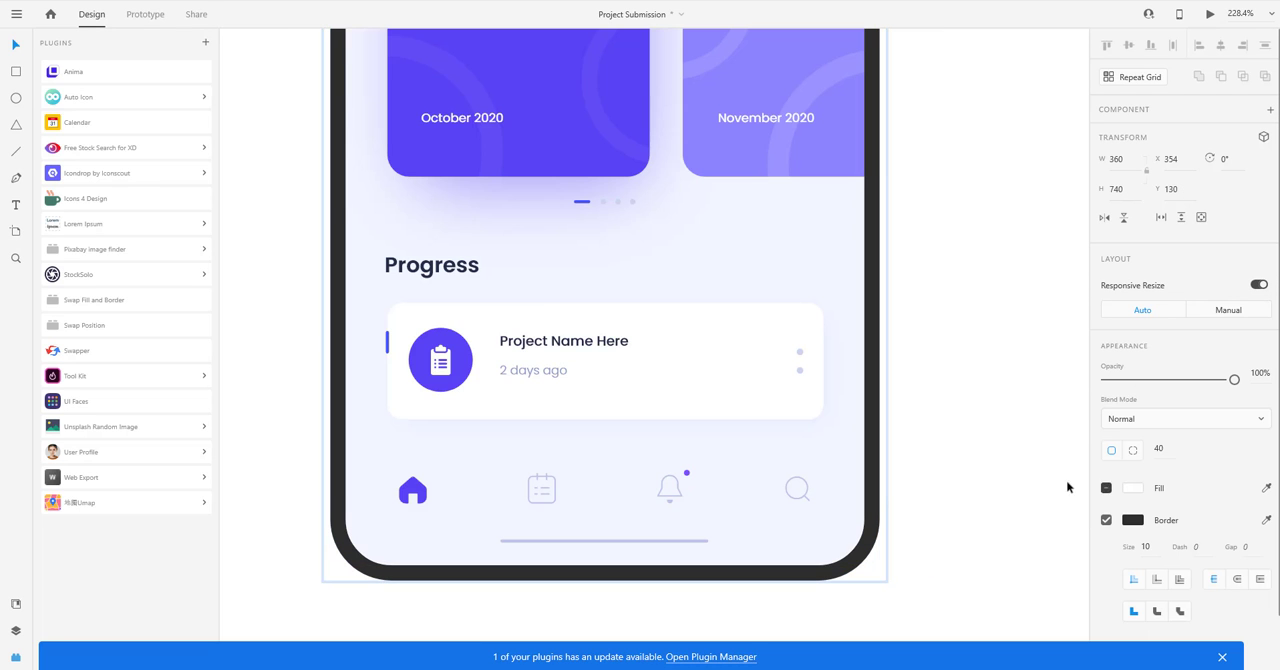
pyautogui.scroll(-5, 911, 483)
pyautogui.click(903, 414)
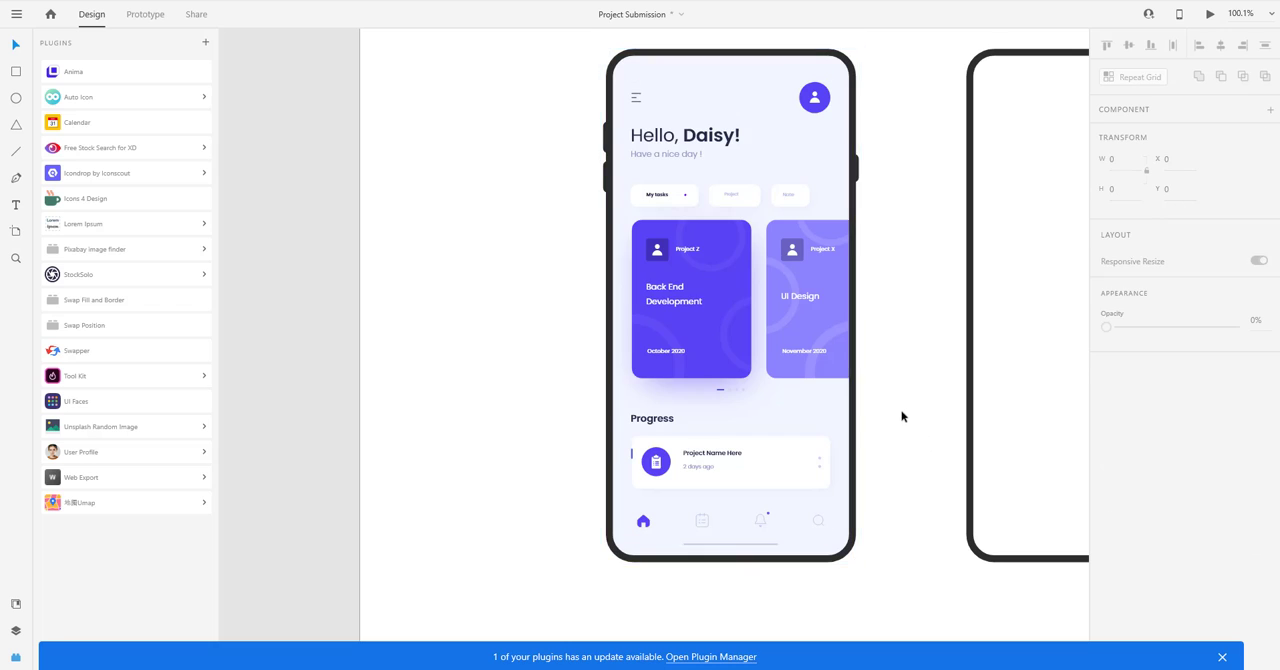
# Remove the second phone frame's border and give the shape a shadow with Y 10 and blur 30.
pyautogui.scroll(-3, 903, 414)
pyautogui.click(862, 318)
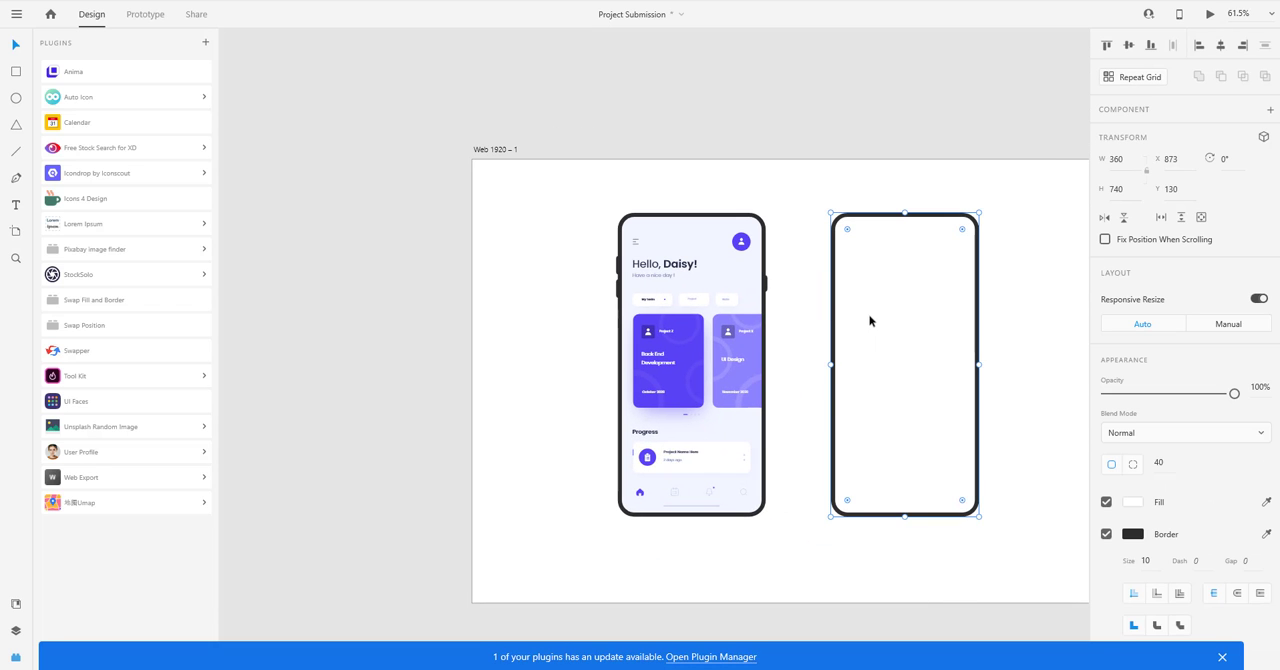
pyautogui.press('Escape')
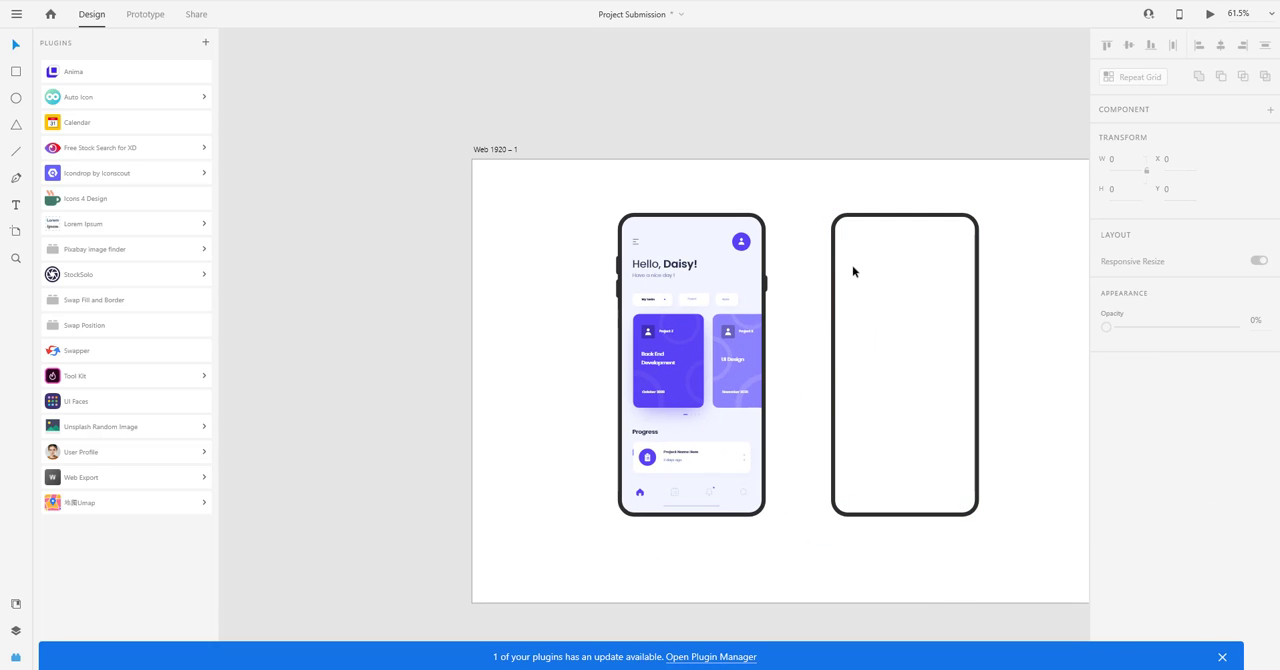
pyautogui.click(835, 263)
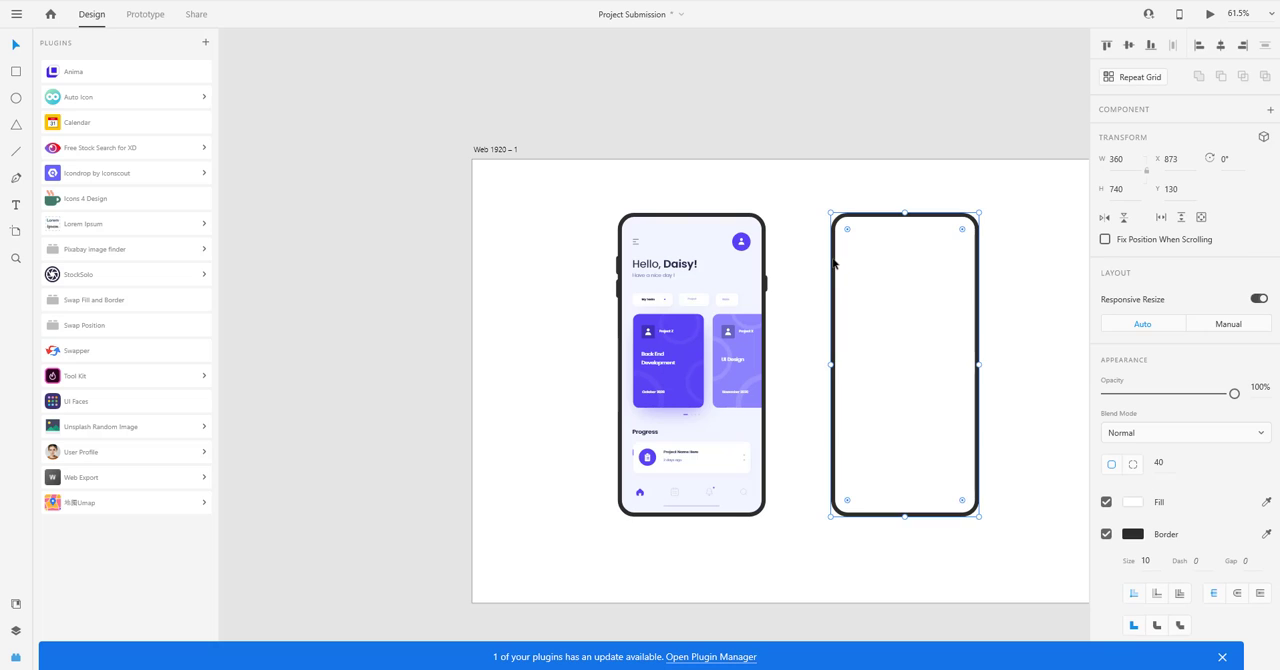
pyautogui.click(763, 222)
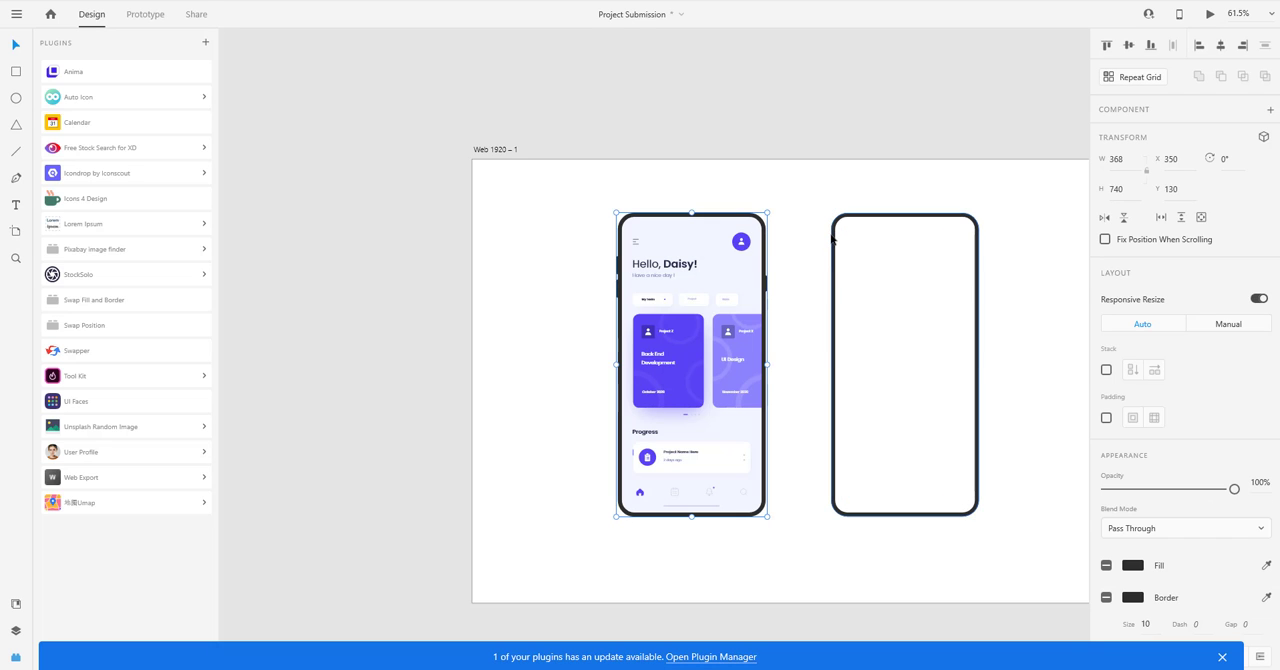
pyautogui.click(833, 238)
pyautogui.click(1106, 535)
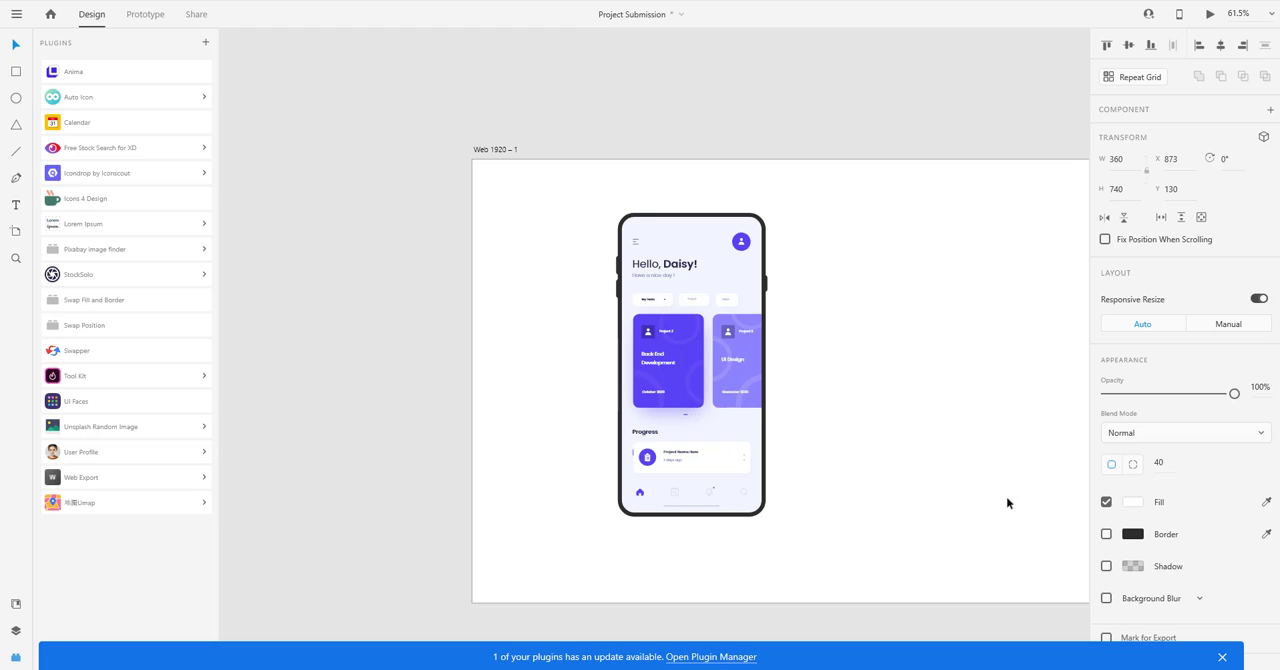
pyautogui.click(1106, 566)
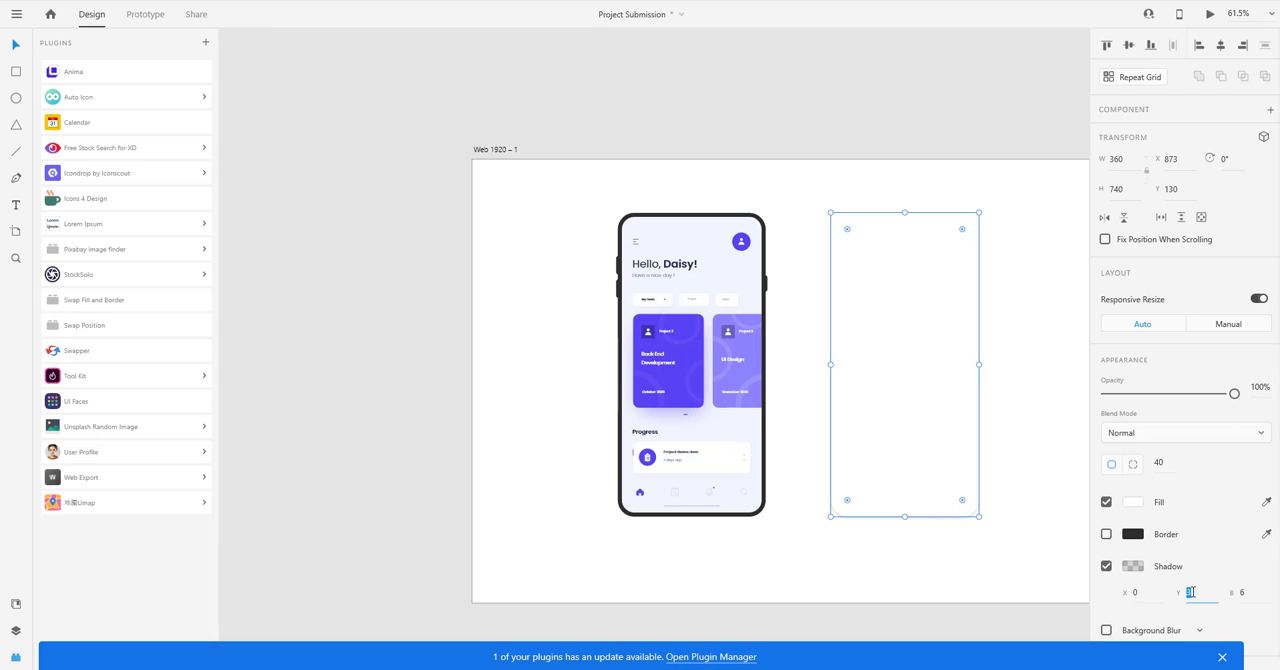
pyautogui.press('Tab')
pyautogui.press('Return')
# Move the borderless shadow shape onto the first phone, aligned with its frame at X 354, Y 130.
pyautogui.moveTo(884, 422); pyautogui.dragTo(689, 408)
pyautogui.press('Left')
pyautogui.press('Left')
pyautogui.press('Left')
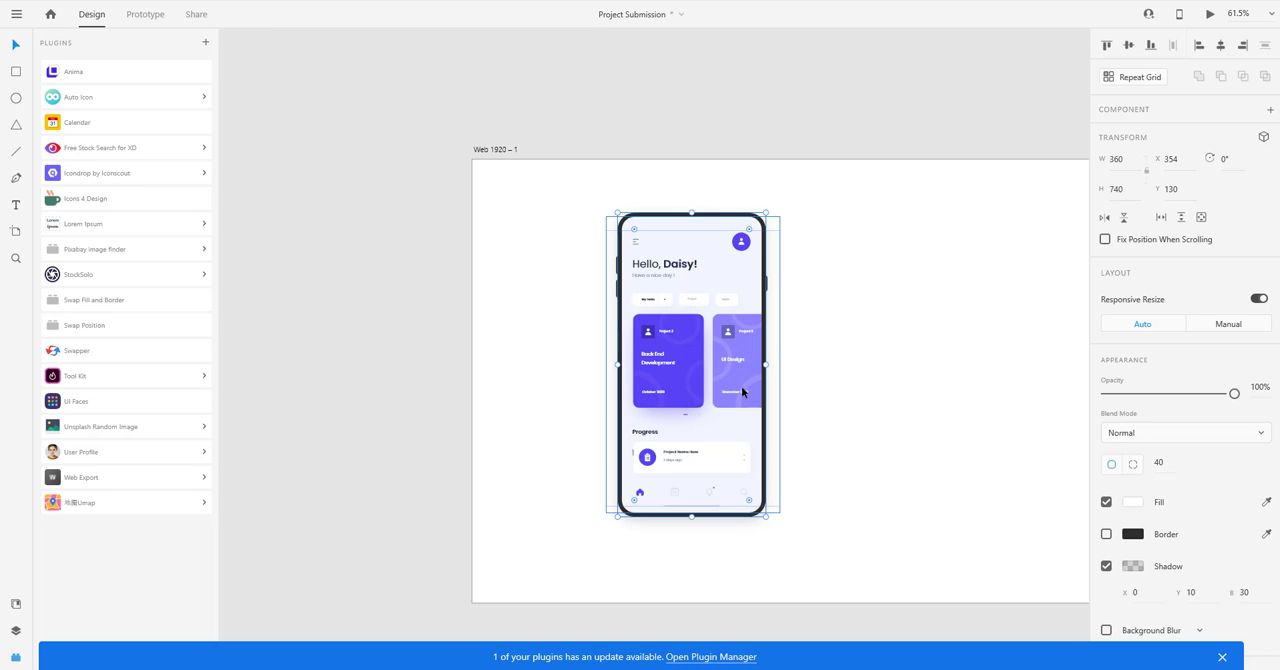
pyautogui.click(557, 320)
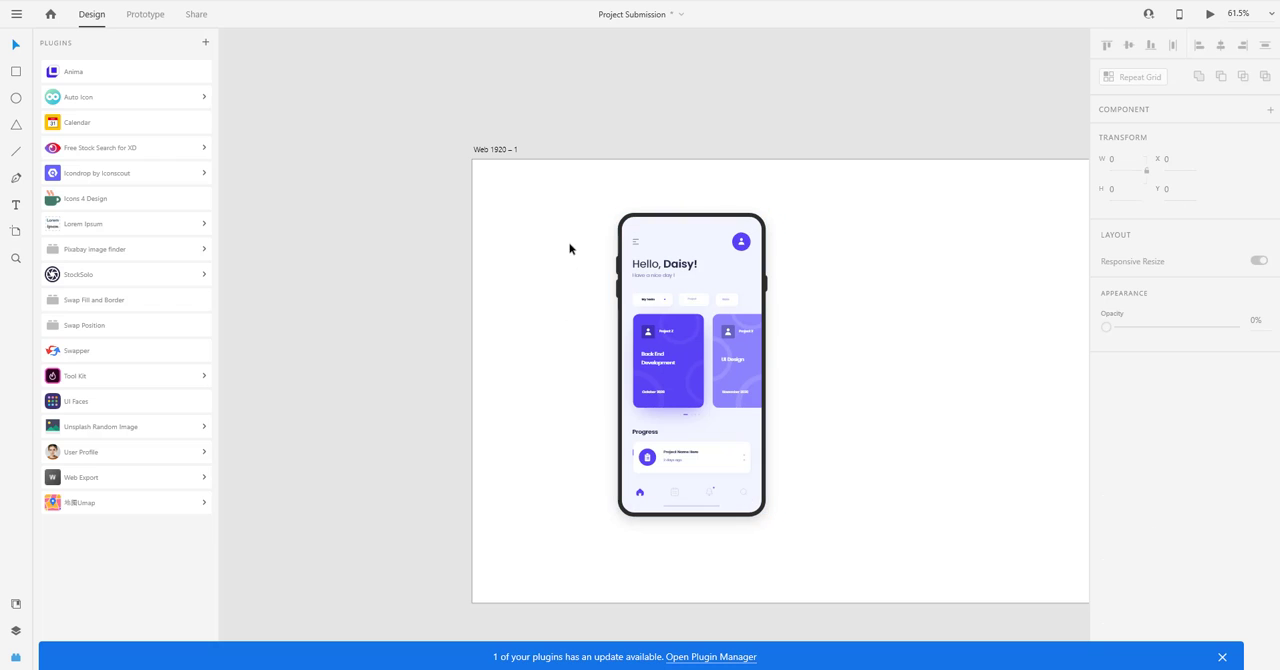
# Group the phone frame, the app screen and the shadow shape into one mockup.
pyautogui.click(621, 234)
pyautogui.moveTo(574, 221); pyautogui.dragTo(722, 370)
pyautogui.hotkey('ctrl', 'g')
pyautogui.click(856, 426)
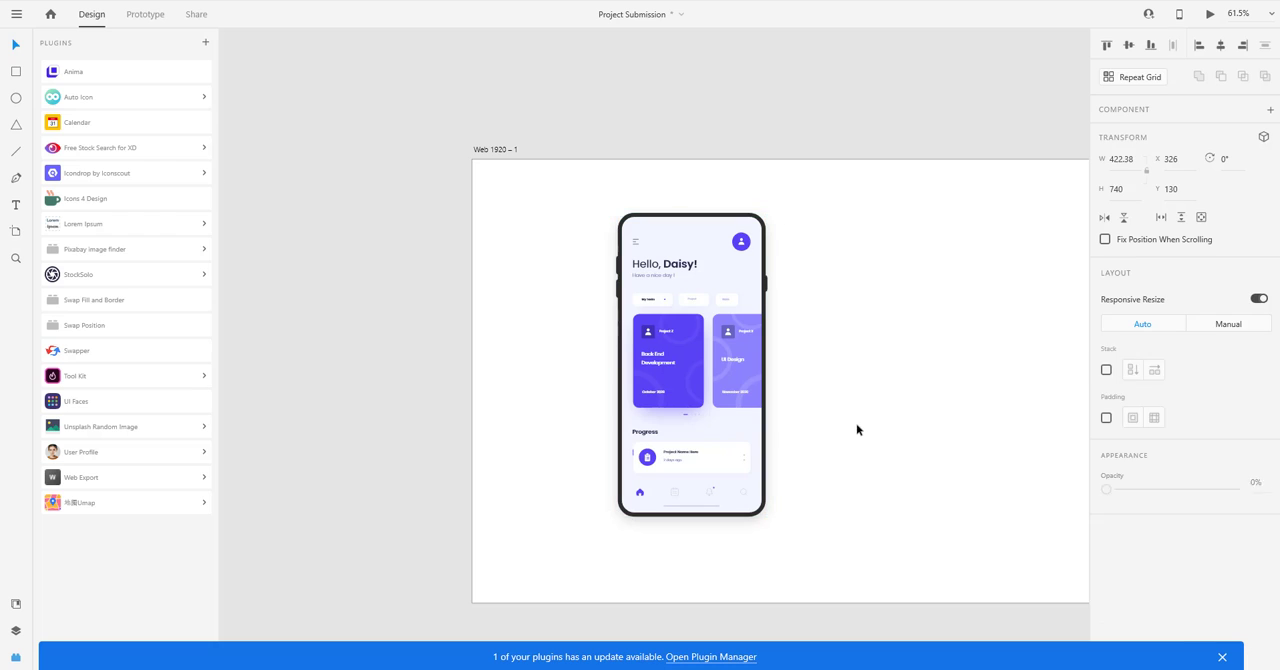
# Move the grouped phone mockup to about X 538, Y 119 on the artboard.
pyautogui.scroll(-3, 826, 426)
pyautogui.moveTo(788, 427); pyautogui.dragTo(723, 411)
pyautogui.scroll(3, 630, 414)
pyautogui.hscroll(1, 700, 397)
pyautogui.scroll(-1, 700, 397)
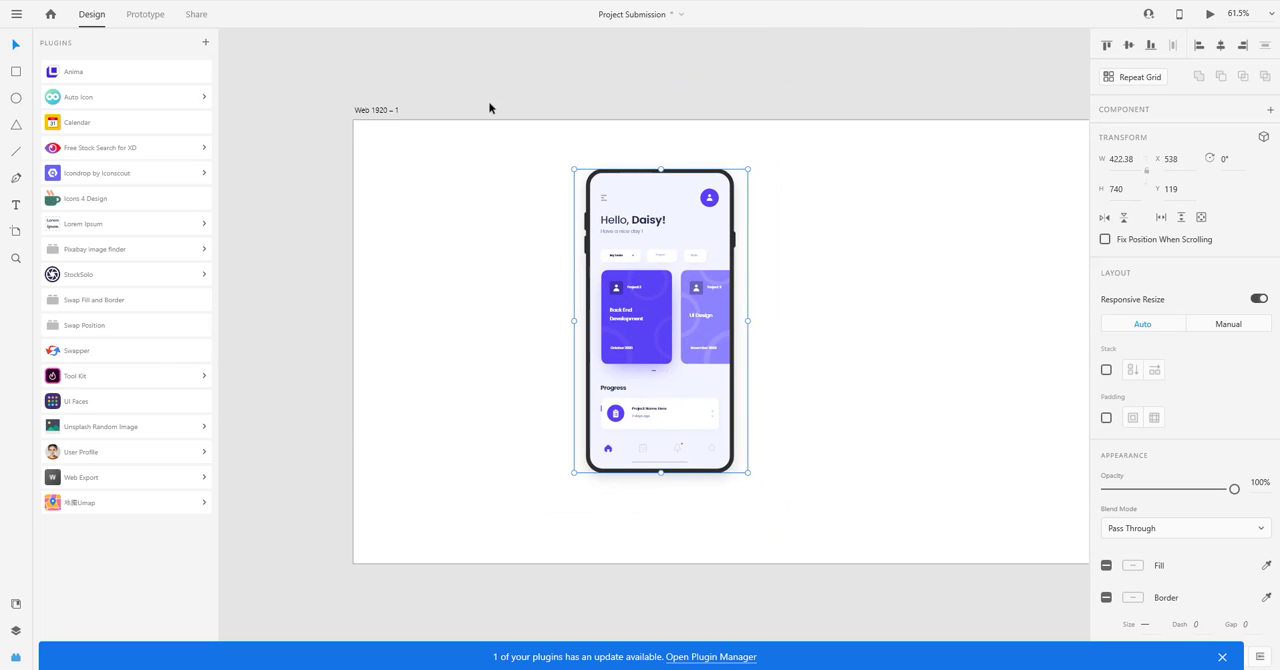
# Switch to the Behance social network project in the browser and examine the layout of its cover section.
pyautogui.hotkey('alt', 'Tab')
pyautogui.click(621, 255)
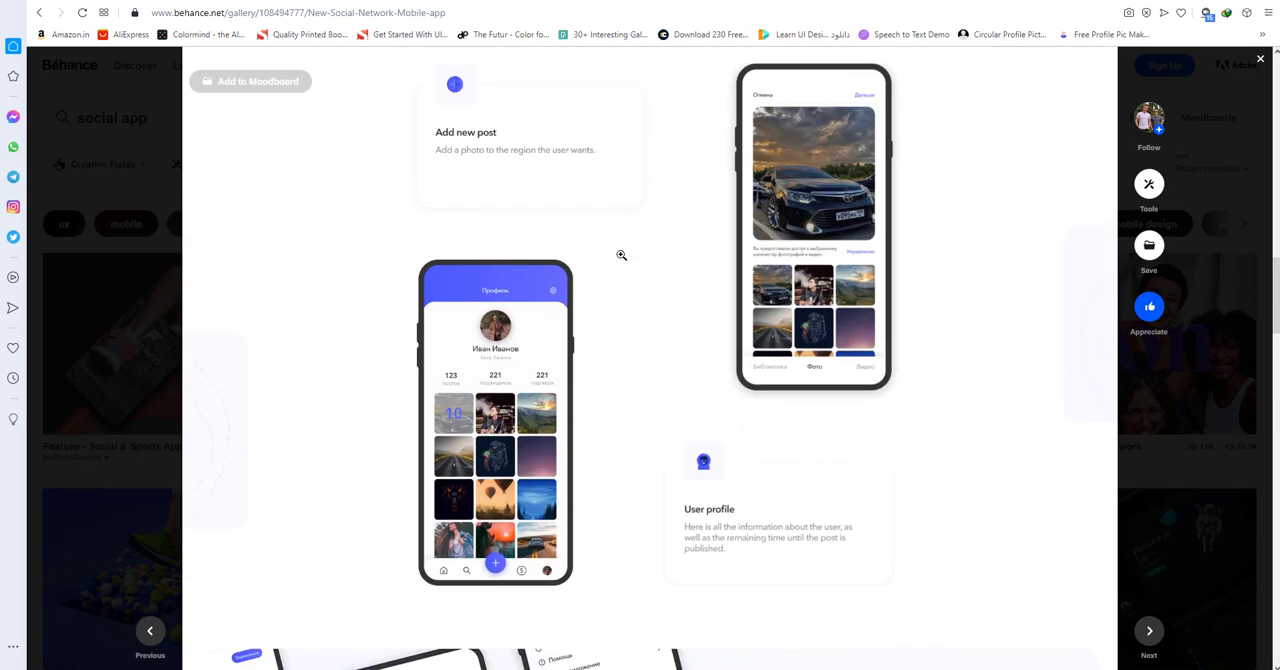
pyautogui.scroll(18, 621, 255)
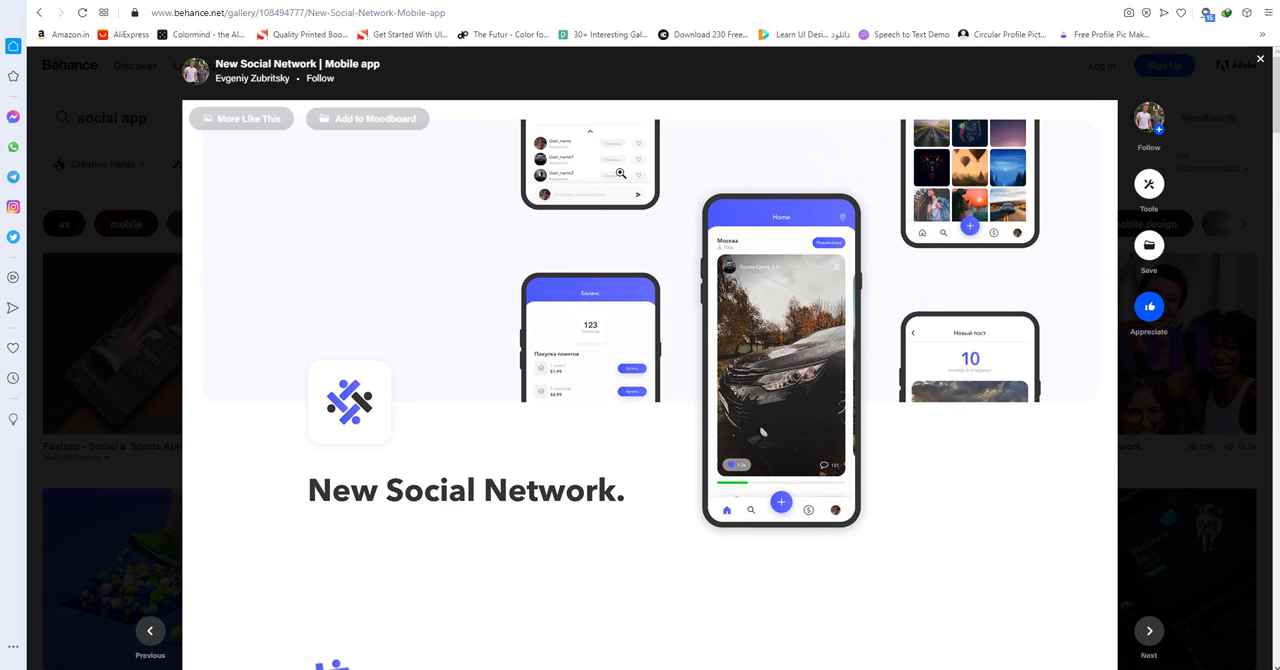
pyautogui.hotkey('alt', 'Tab')
# In Adobe XD, extend the Web 1920 – 1 artboard downward to a height of about 1471.
pyautogui.scroll(1, 802, 365)
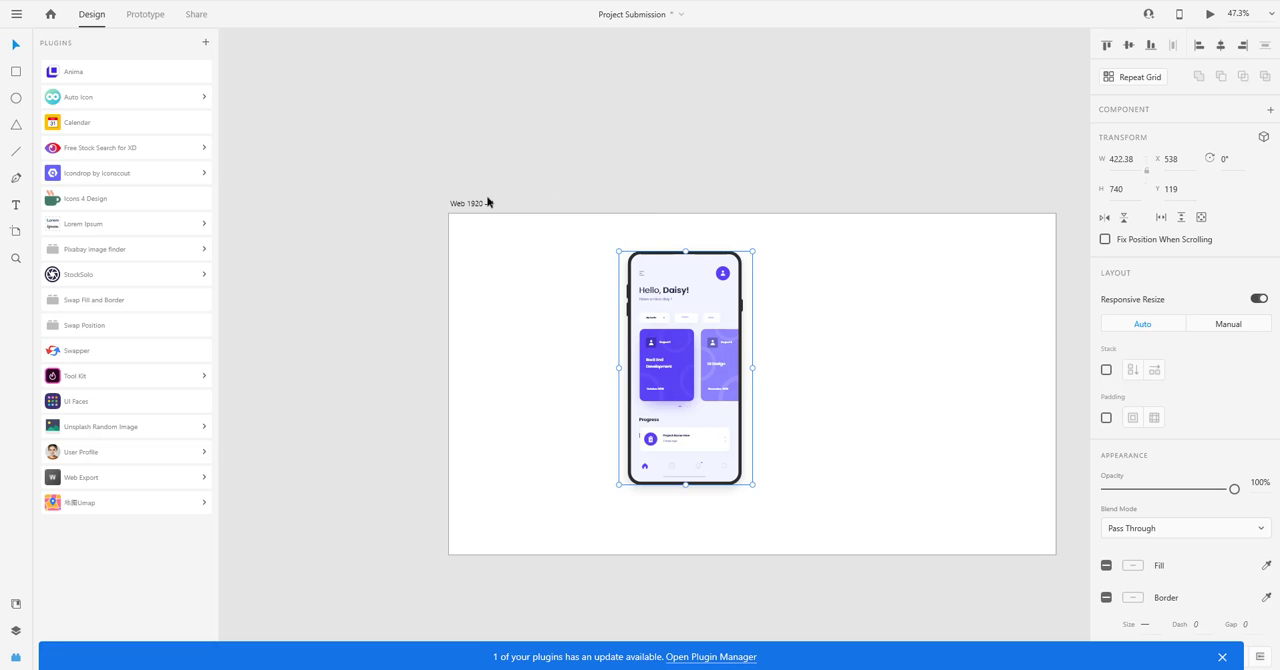
pyautogui.click(620, 237)
pyautogui.scroll(-2, 450, 152)
pyautogui.click(443, 137)
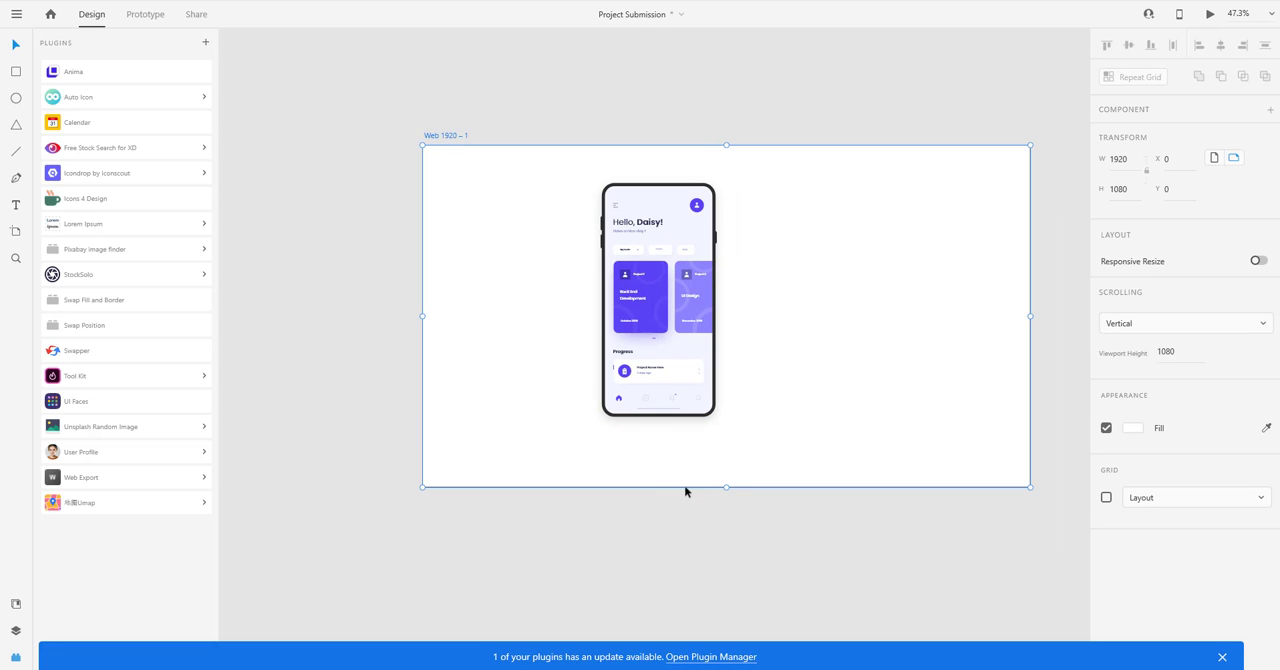
pyautogui.moveTo(727, 486); pyautogui.dragTo(759, 610)
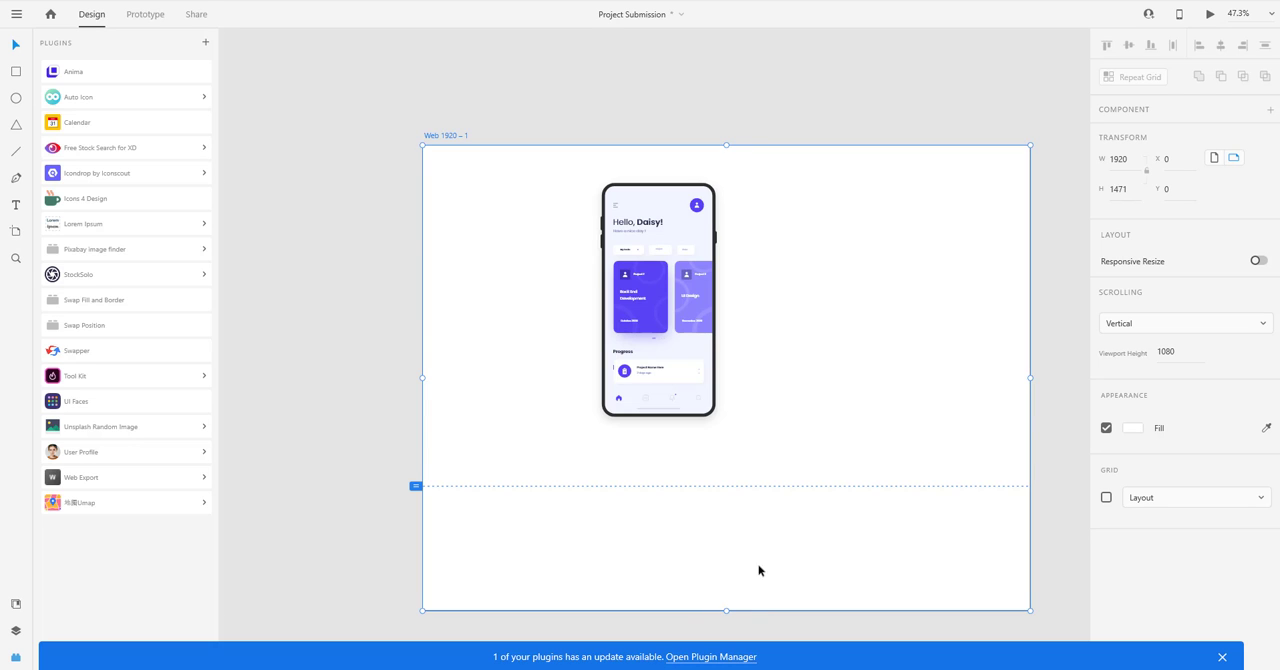
pyautogui.scroll(-5, 718, 424)
pyautogui.moveTo(748, 451); pyautogui.dragTo(687, 480)
pyautogui.scroll(3, 716, 448)
pyautogui.click(690, 448)
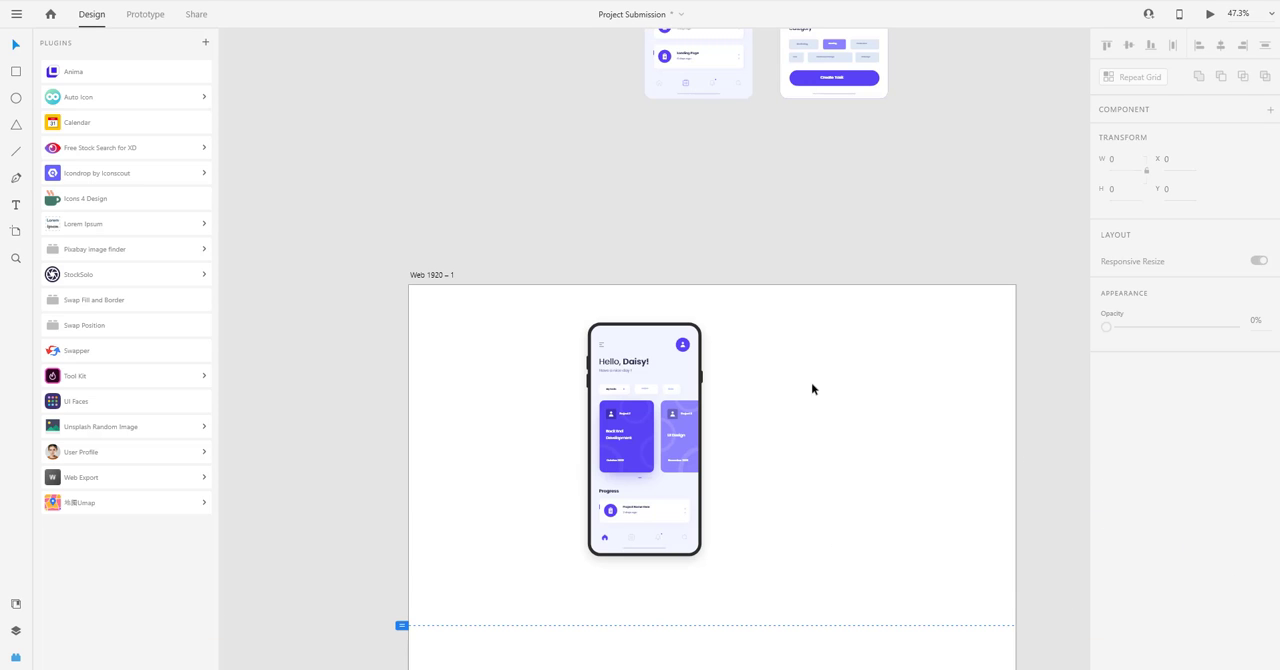
# Check the Behance cover layout once more and move the phone mockup to the right part of the artboard.
pyautogui.moveTo(817, 356); pyautogui.dragTo(863, 261)
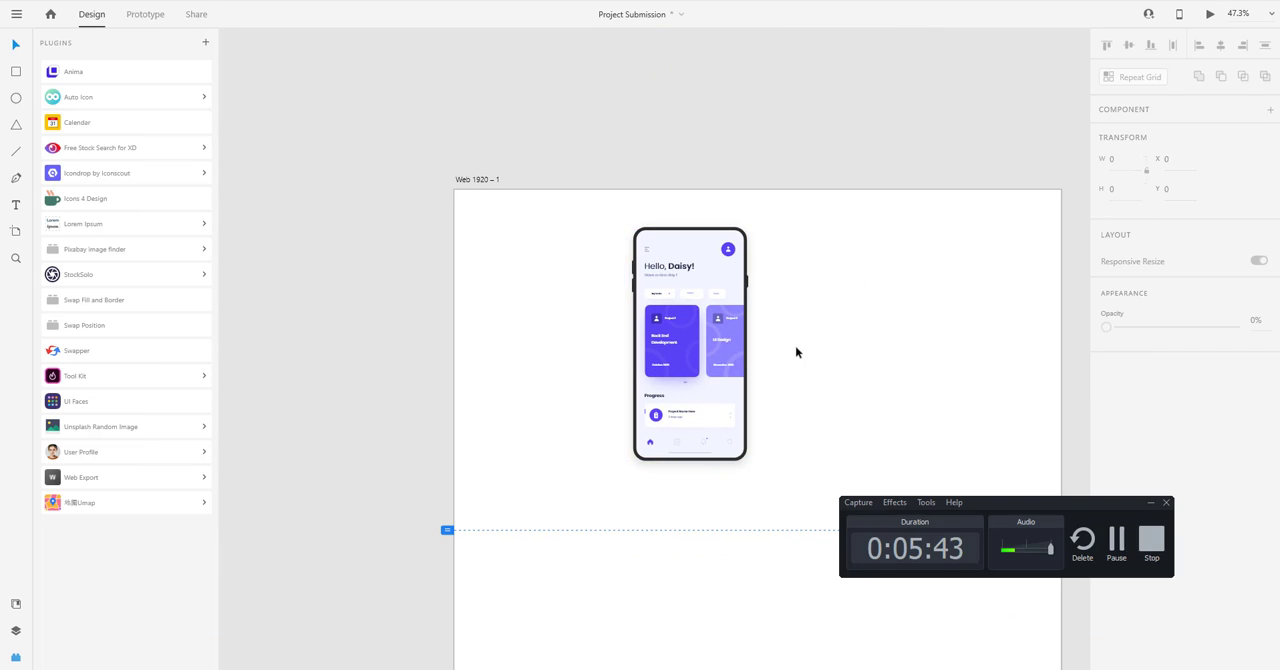
pyautogui.hotkey('alt', 'Tab')
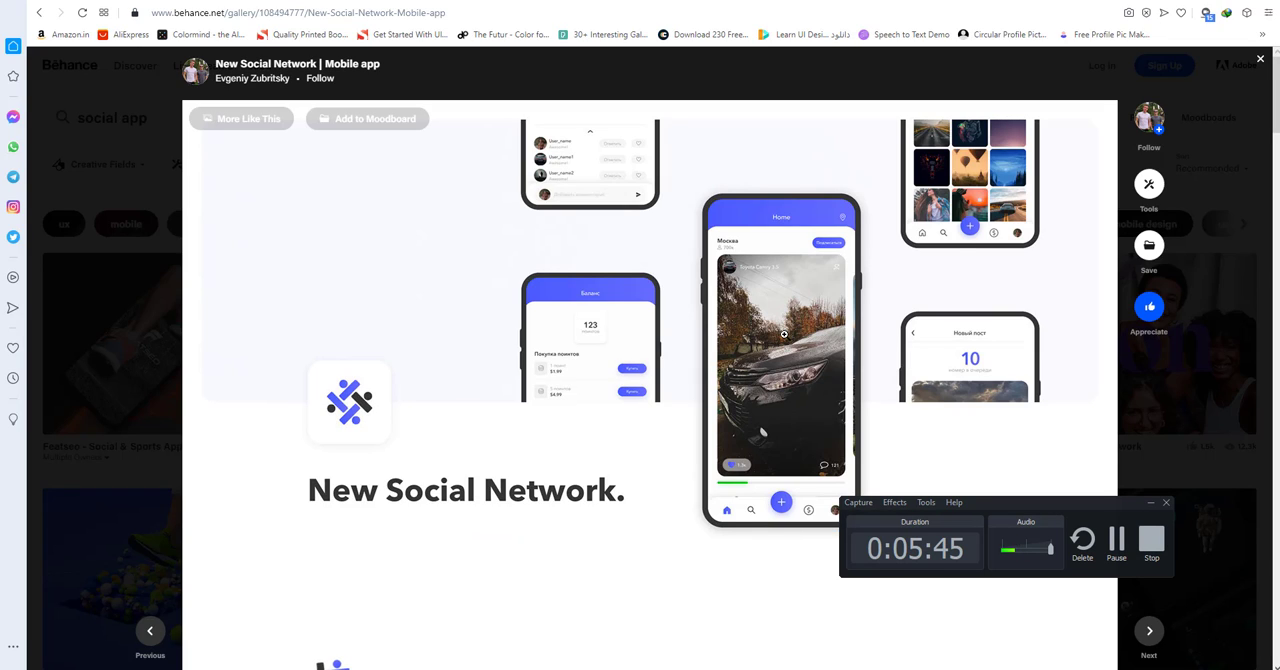
pyautogui.hotkey('alt', 'Tab')
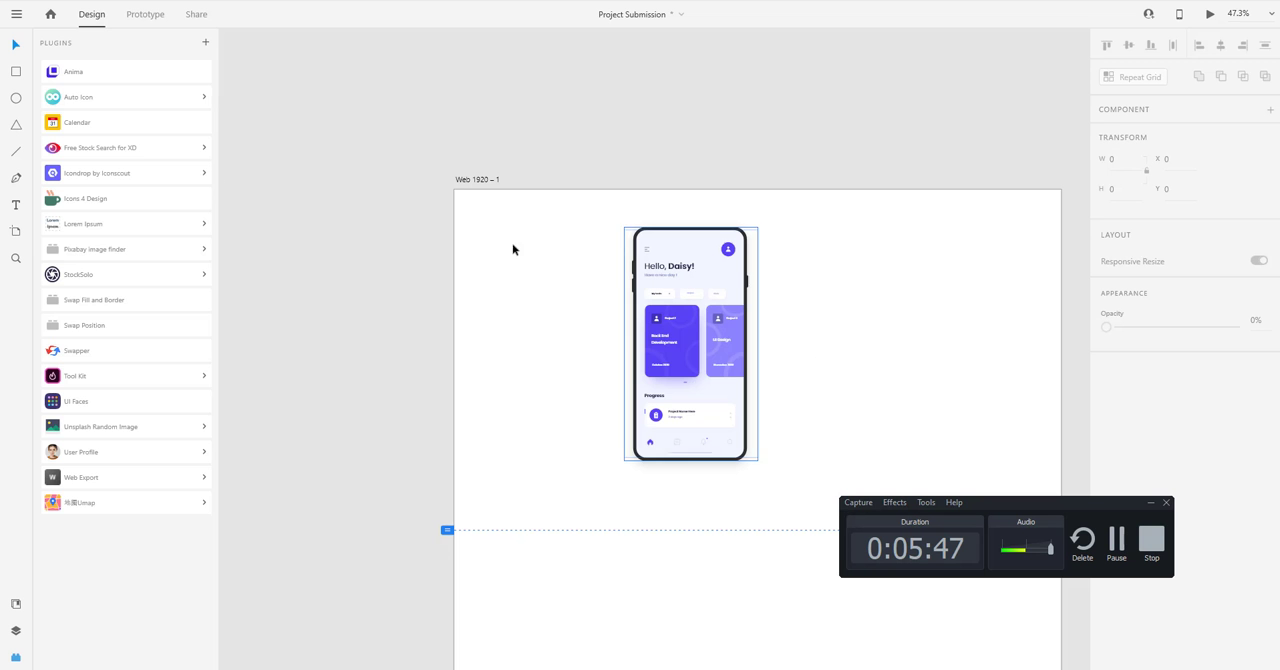
pyautogui.moveTo(854, 352); pyautogui.dragTo(734, 288)
pyautogui.moveTo(583, 291); pyautogui.dragTo(782, 291)
pyautogui.click(515, 233)
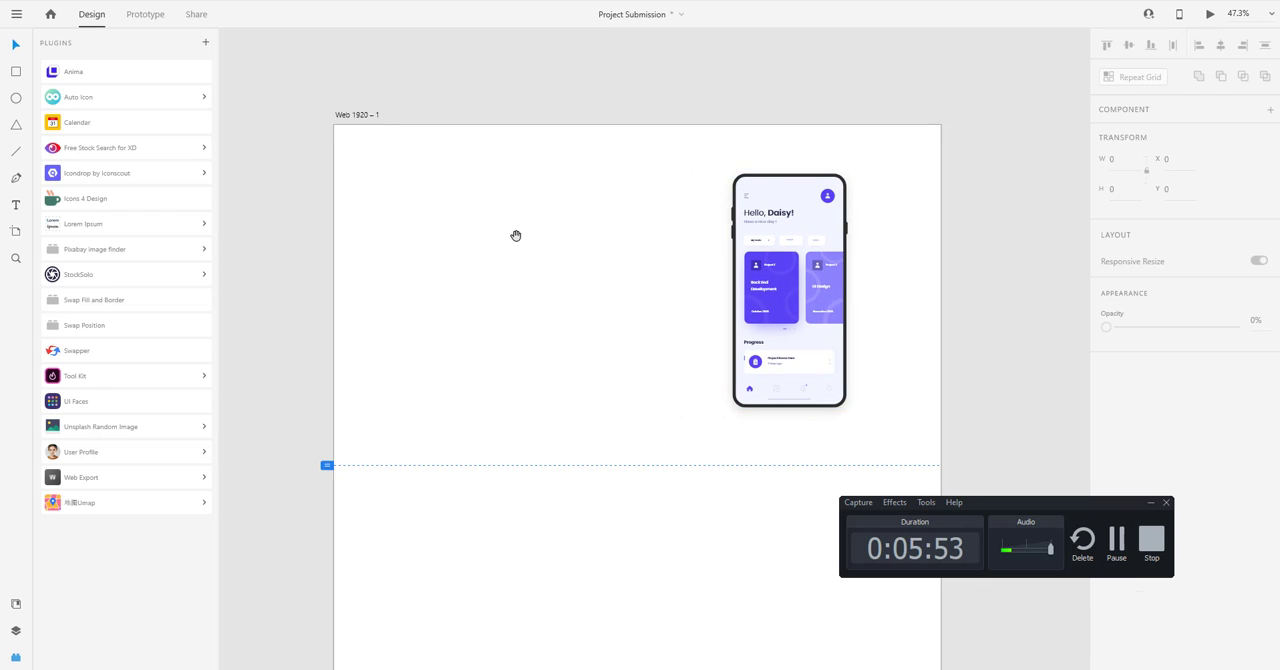
# Add the heading text "Welcome" beside the phone mockup and enlarge it to font size 113 at about X 334, Y 255.
pyautogui.hscroll(-1, 514, 234)
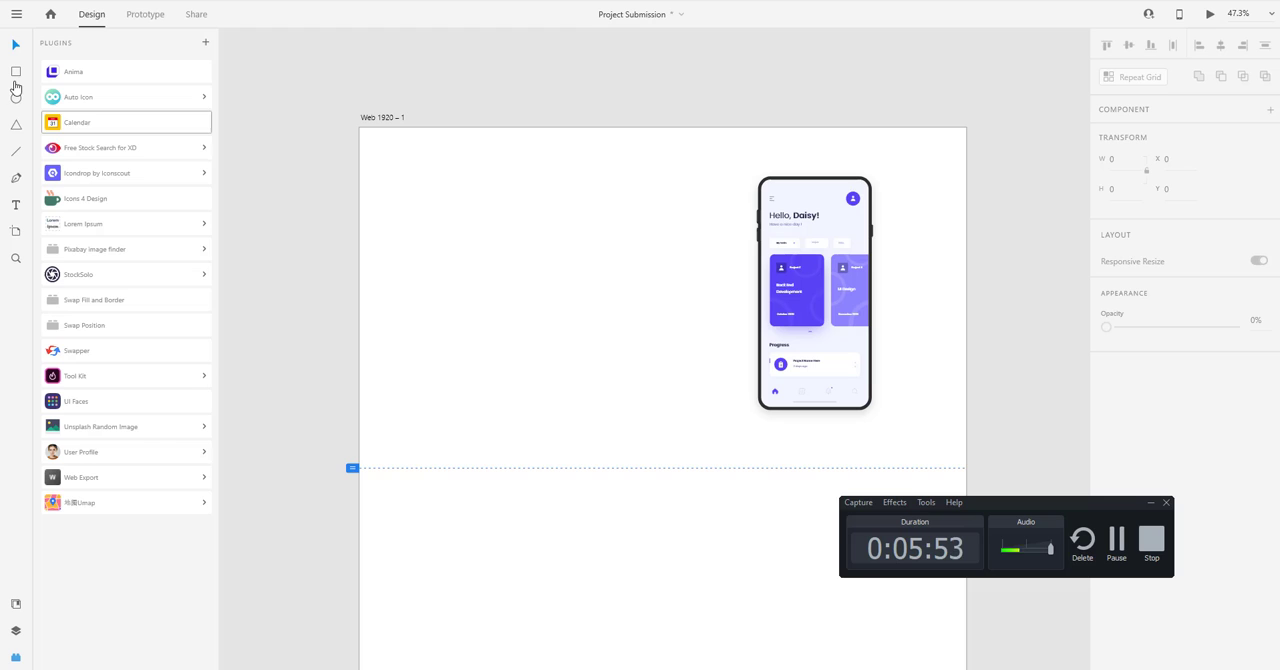
pyautogui.click(450, 209)
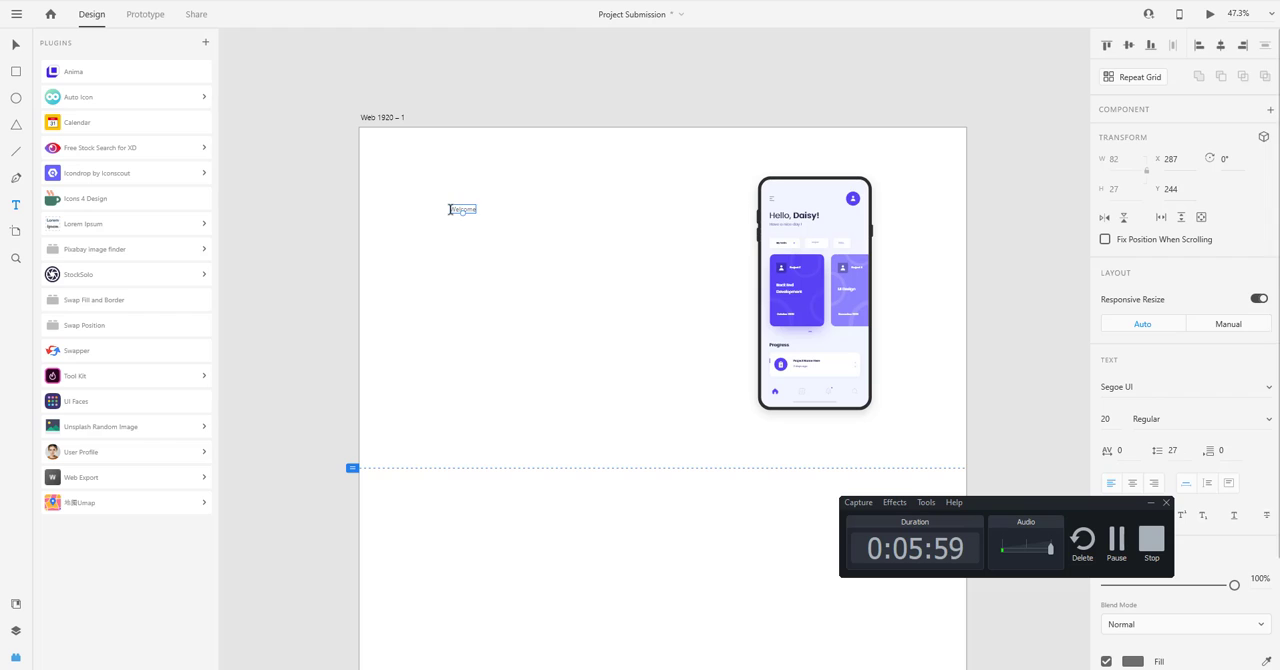
pyautogui.press('Escape')
pyautogui.moveTo(467, 231); pyautogui.dragTo(573, 252)
pyautogui.doubleClick(573, 250)
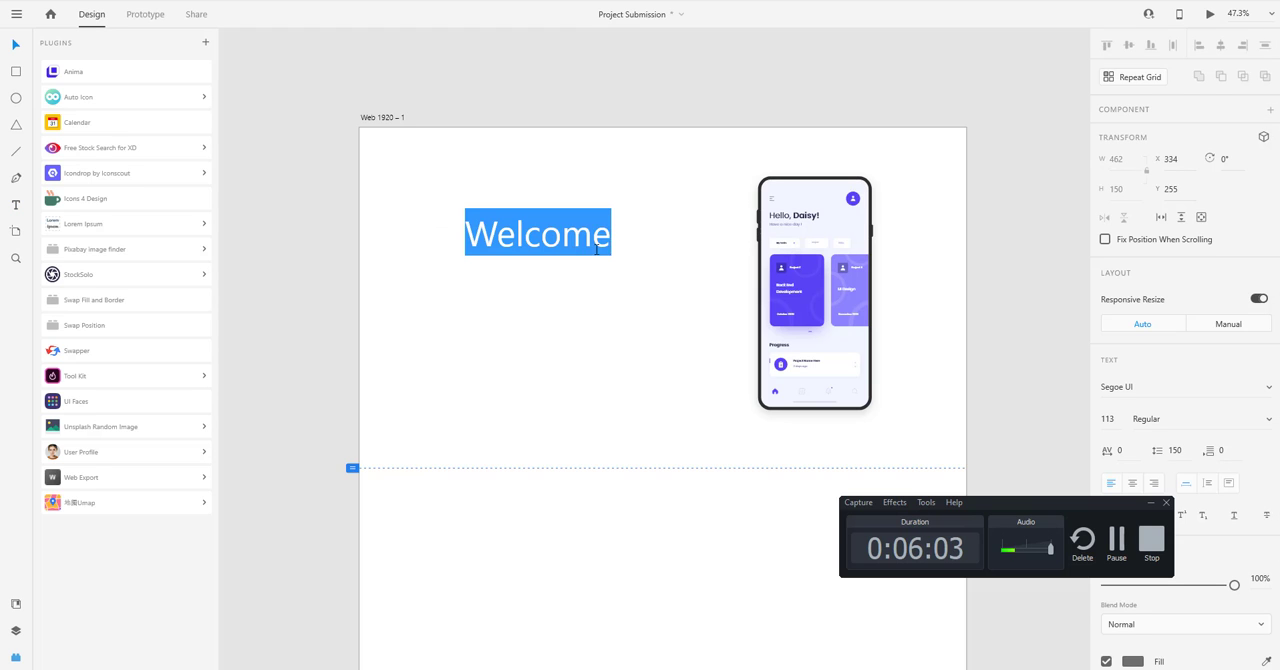
pyautogui.click(615, 243)
pyautogui.press('Escape')
# Set the "Welcome" heading's font to Roboto with the Bold weight.
pyautogui.click(1118, 387)
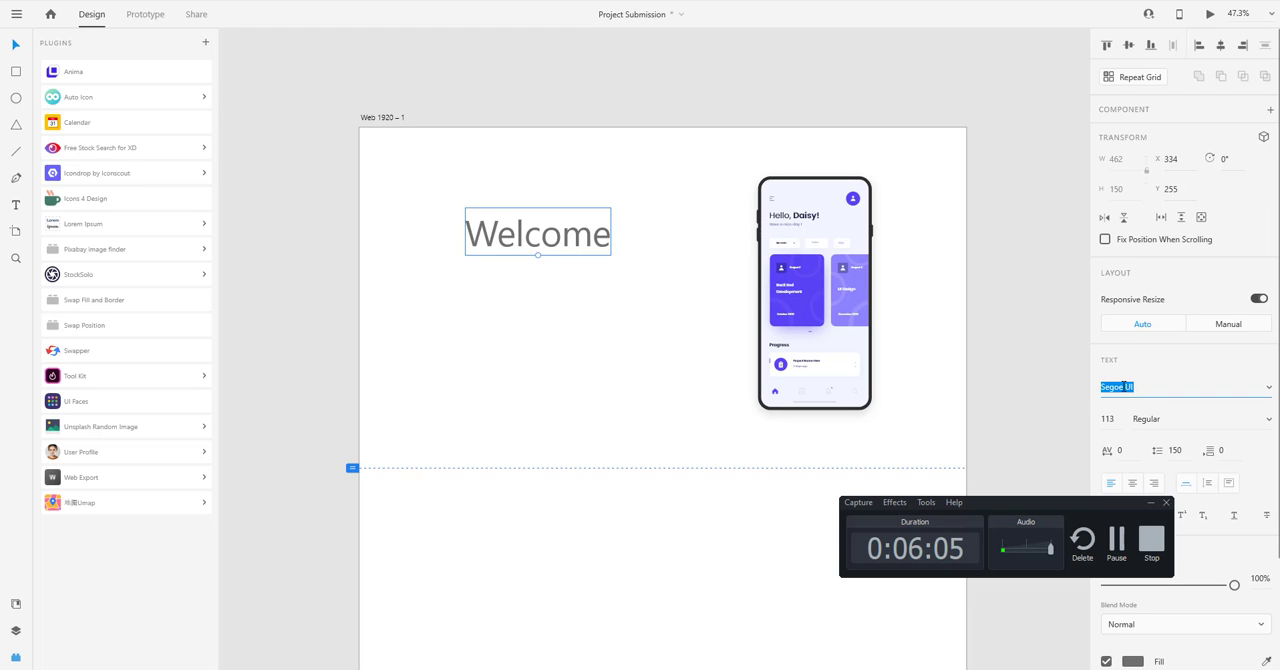
pyautogui.write('Roboto')
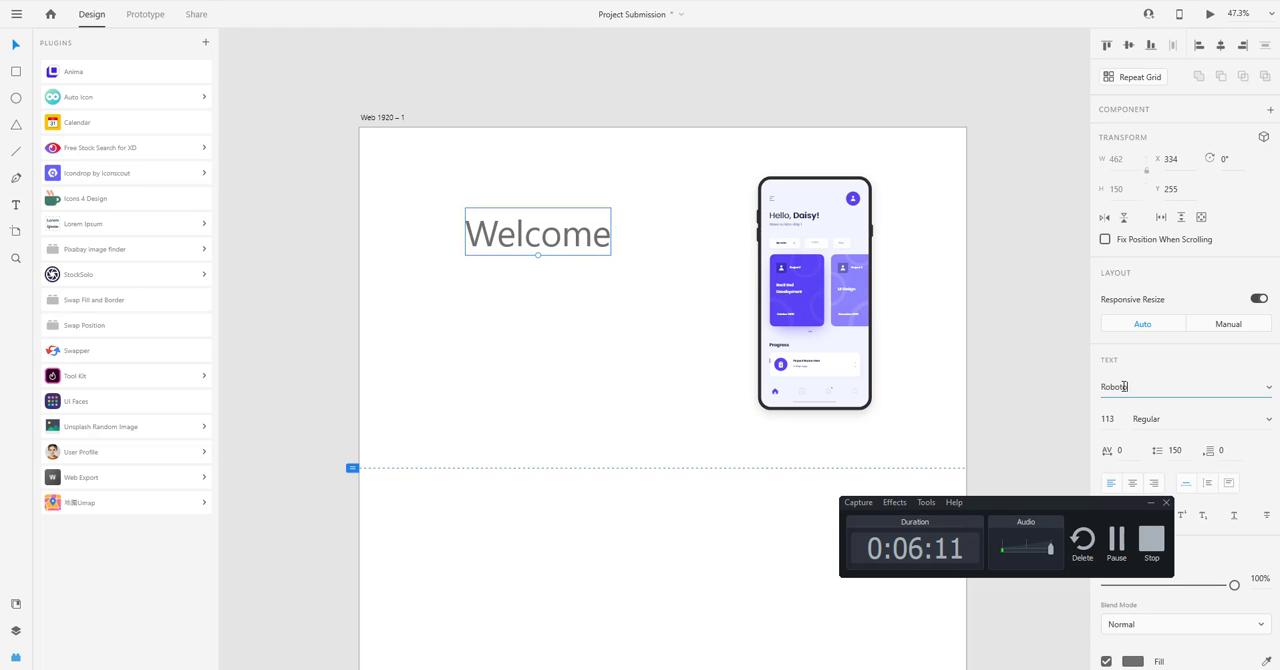
pyautogui.press('Return')
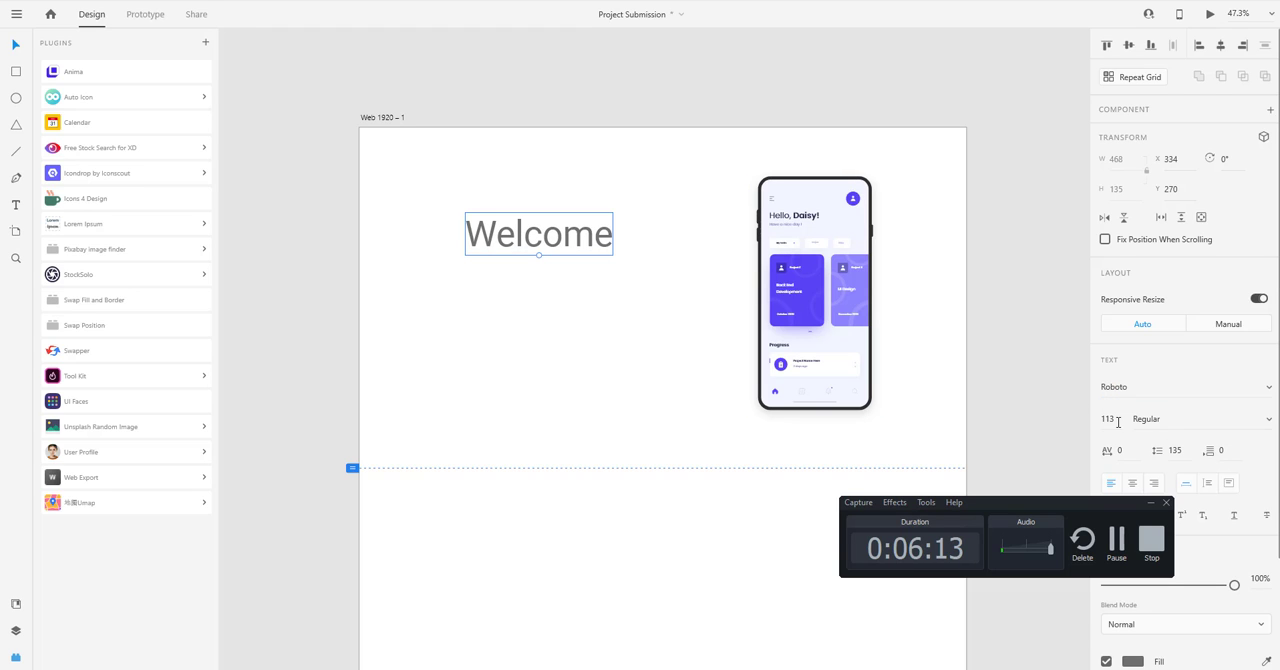
pyautogui.click(1271, 421)
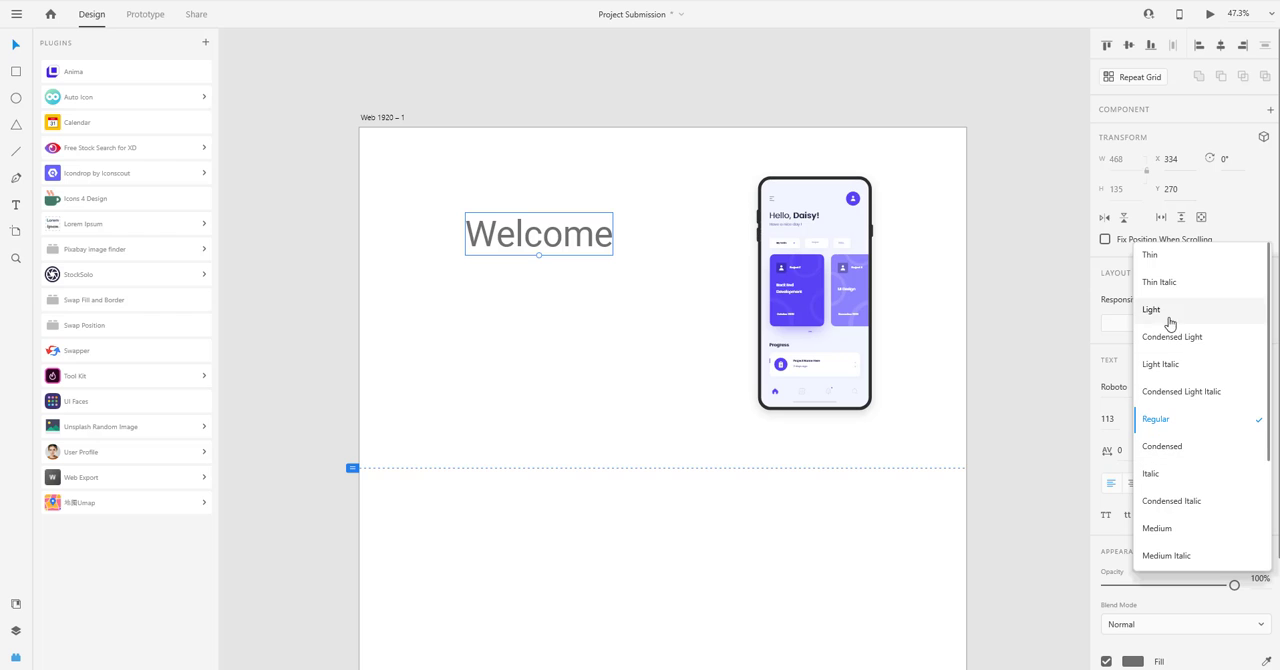
pyautogui.scroll(-2, 1173, 485)
pyautogui.click(1171, 488)
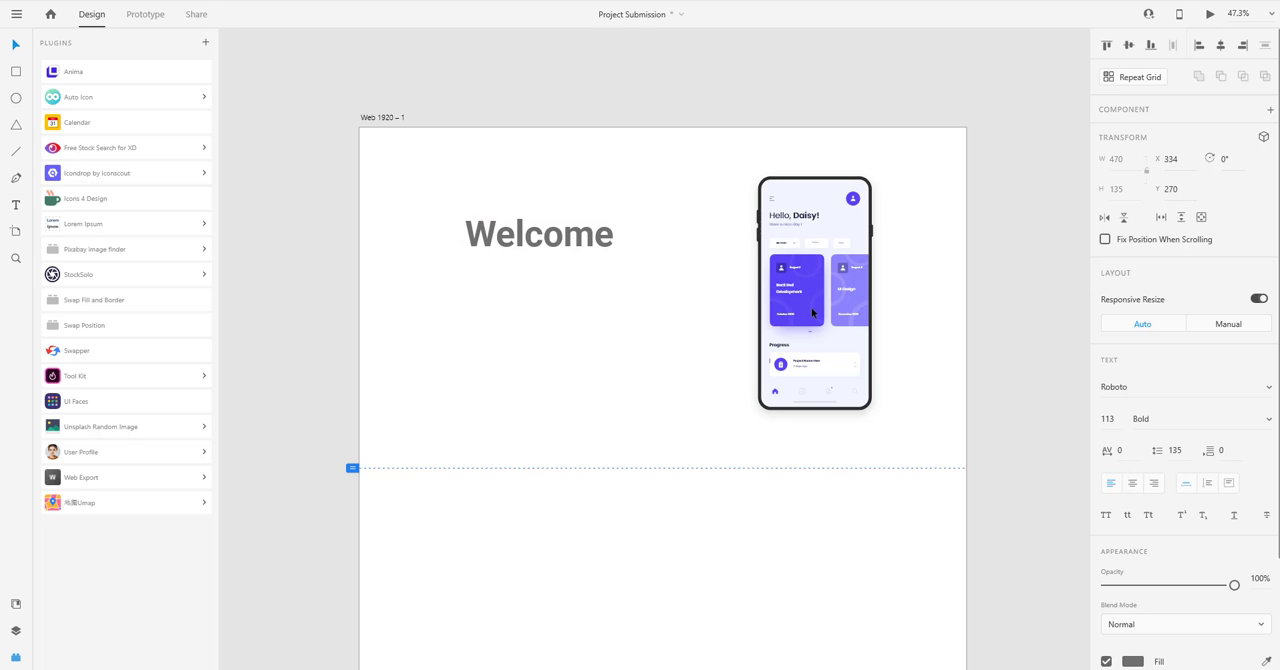
# Set the fill colour of the "Welcome" heading to dark navy #050121.
pyautogui.scroll(-3, 1133, 614)
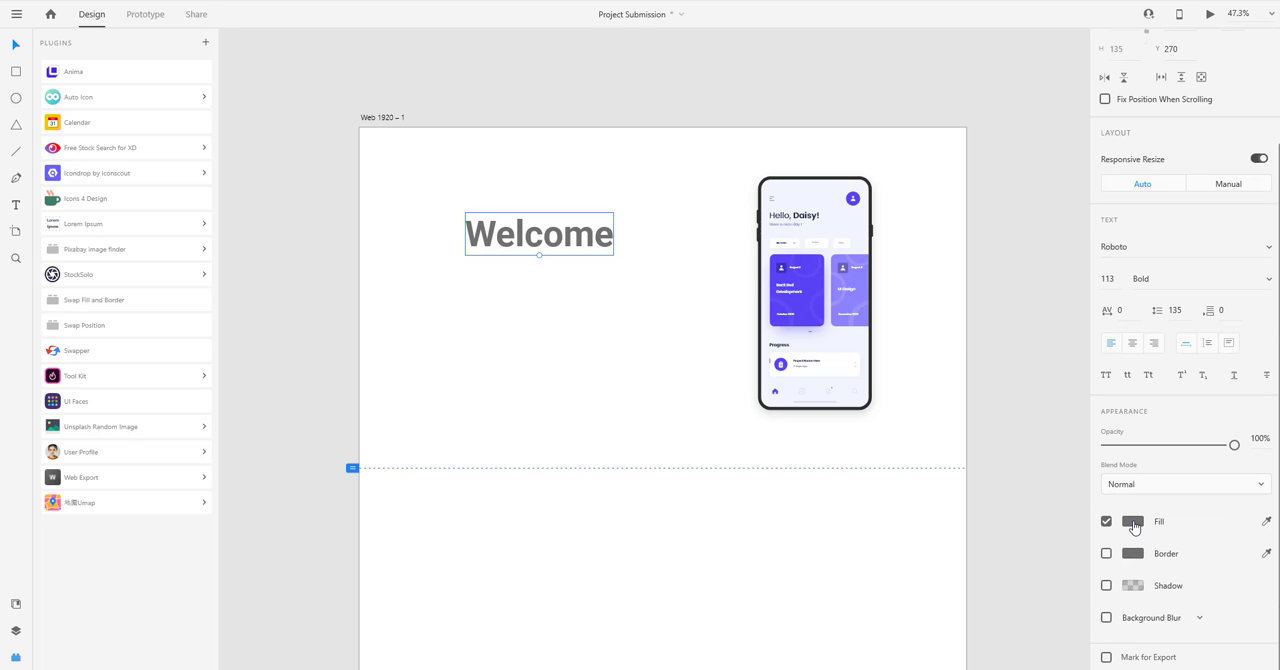
pyautogui.click(1134, 521)
pyautogui.click(1045, 514)
pyautogui.click(1066, 473)
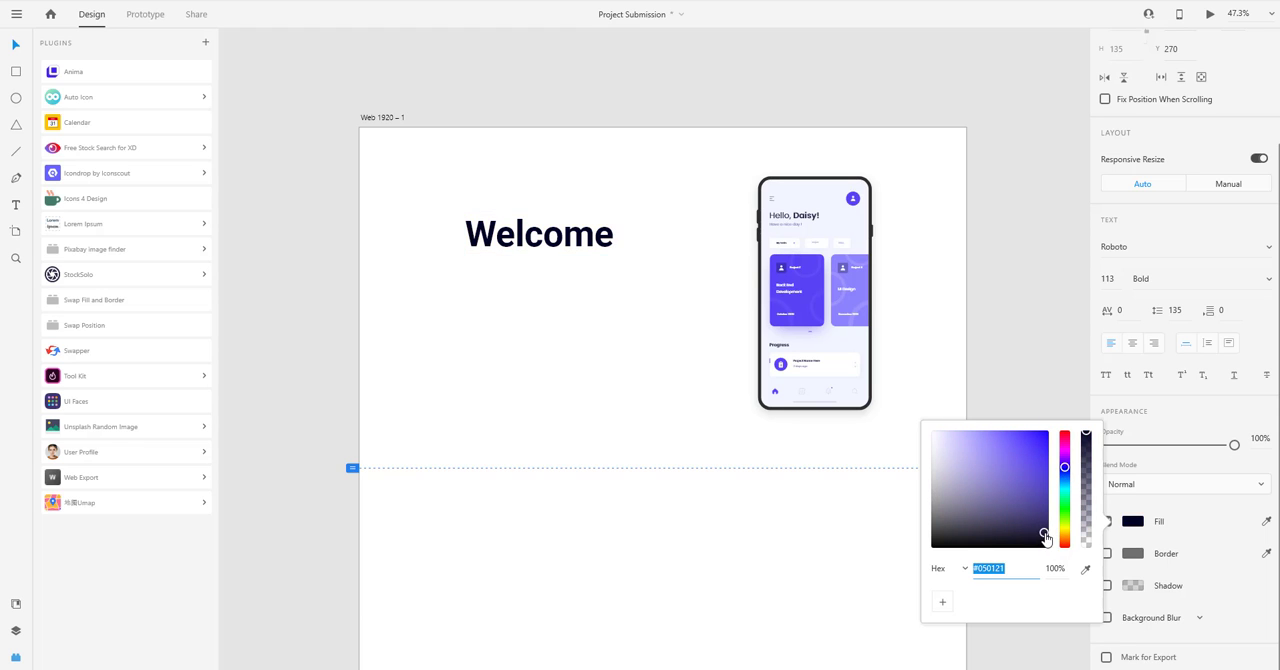
pyautogui.click(568, 321)
# Change the heading text to "Welcome Back" and move it to X 245, Y 327.
pyautogui.click(580, 240)
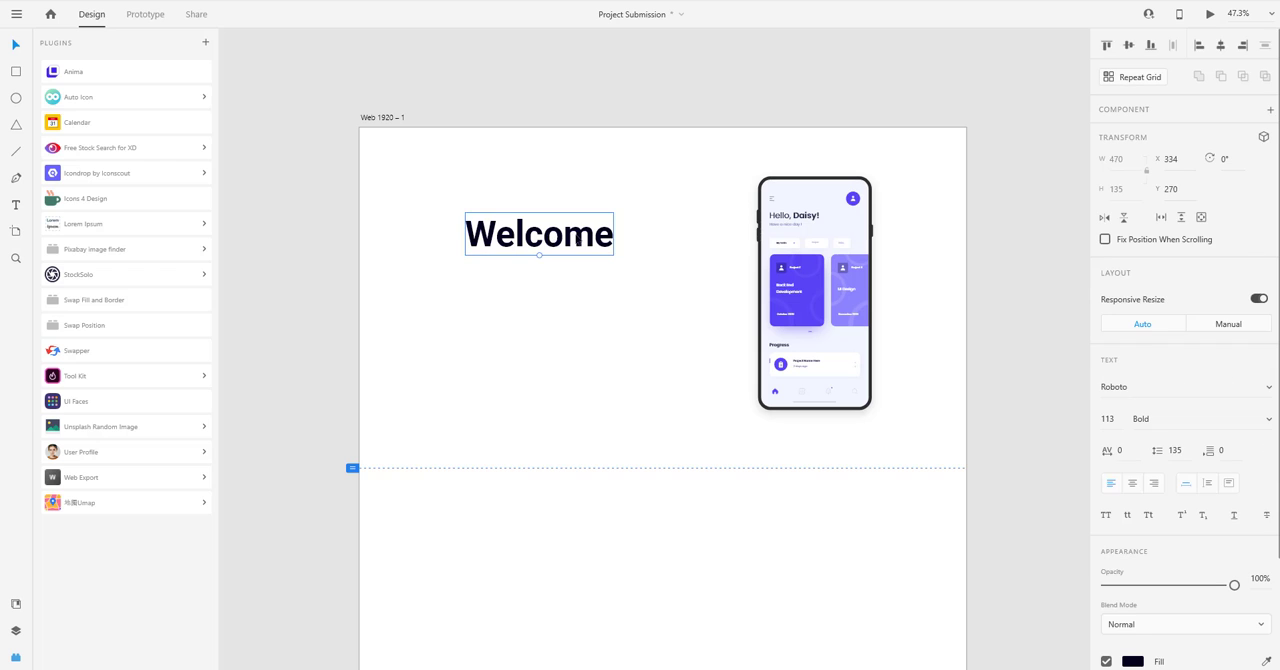
pyautogui.doubleClick(580, 240)
pyautogui.click(617, 234)
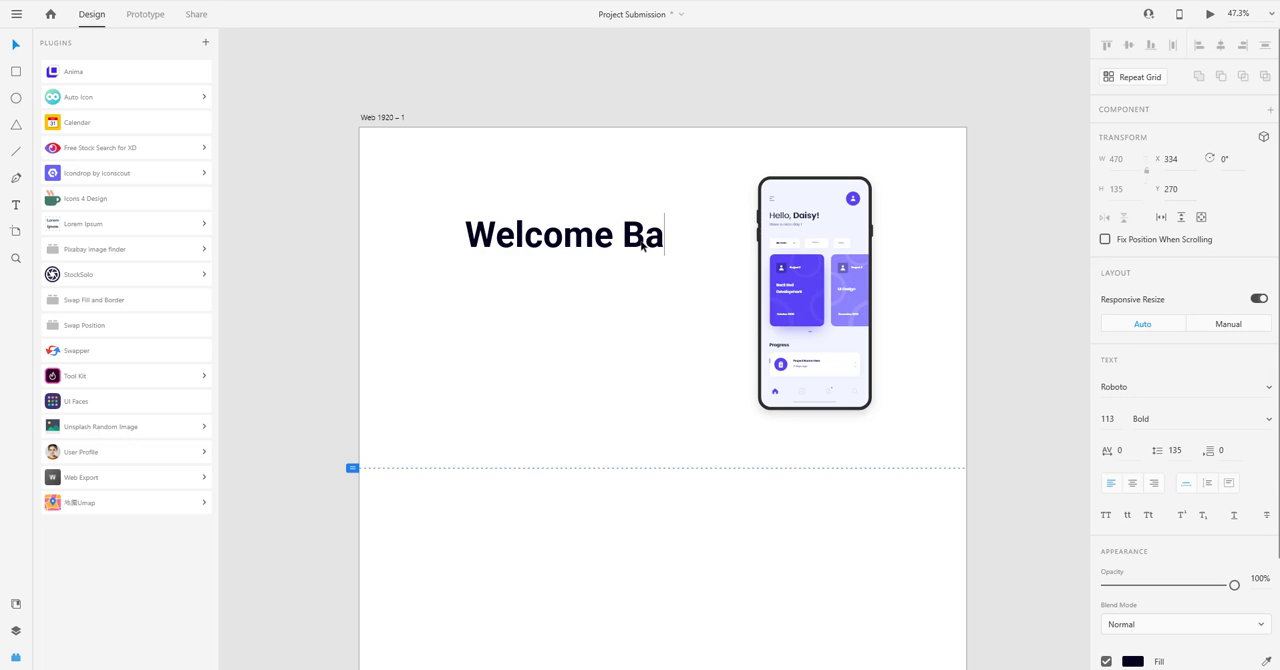
pyautogui.press('Escape')
pyautogui.moveTo(640, 247); pyautogui.dragTo(615, 263)
pyautogui.press('Escape')
pyautogui.doubleClick(608, 248)
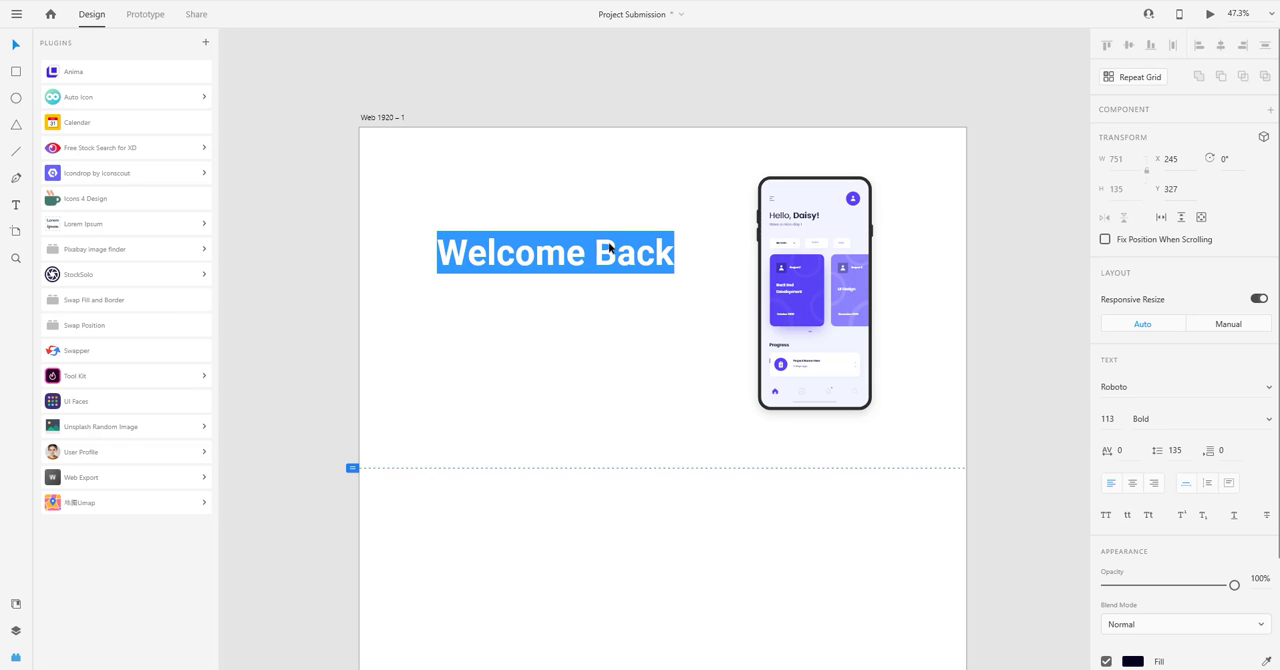
pyautogui.click(600, 286)
# Duplicate the heading directly below at Y 462 and change the copy's text to "Fit App".
pyautogui.keyDown('alt'); pyautogui.moveTo(574, 258); pyautogui.dragTo(576, 301); pyautogui.keyUp('alt')
pyautogui.scroll(6, 790, 299)
pyautogui.moveTo(402, 371); pyautogui.dragTo(663, 383)
pyautogui.scroll(-2, 630, 377)
pyautogui.hscroll(-2, 571, 366)
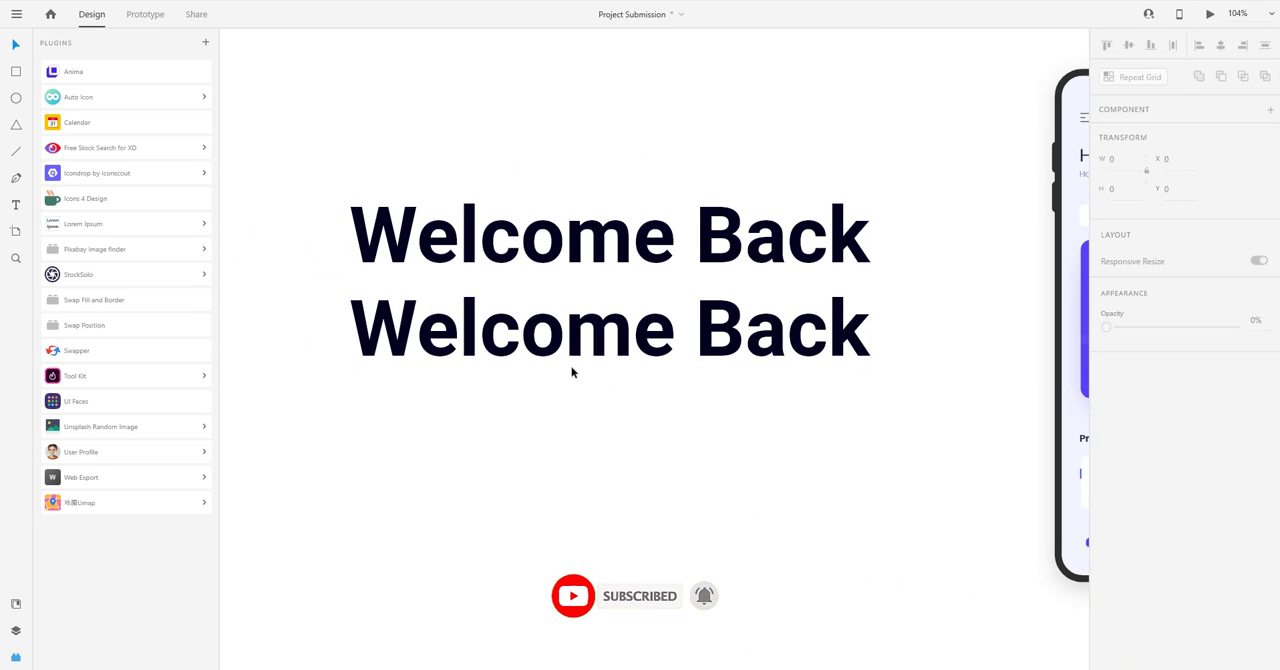
pyautogui.doubleClick(546, 347)
pyautogui.write('Fit ')
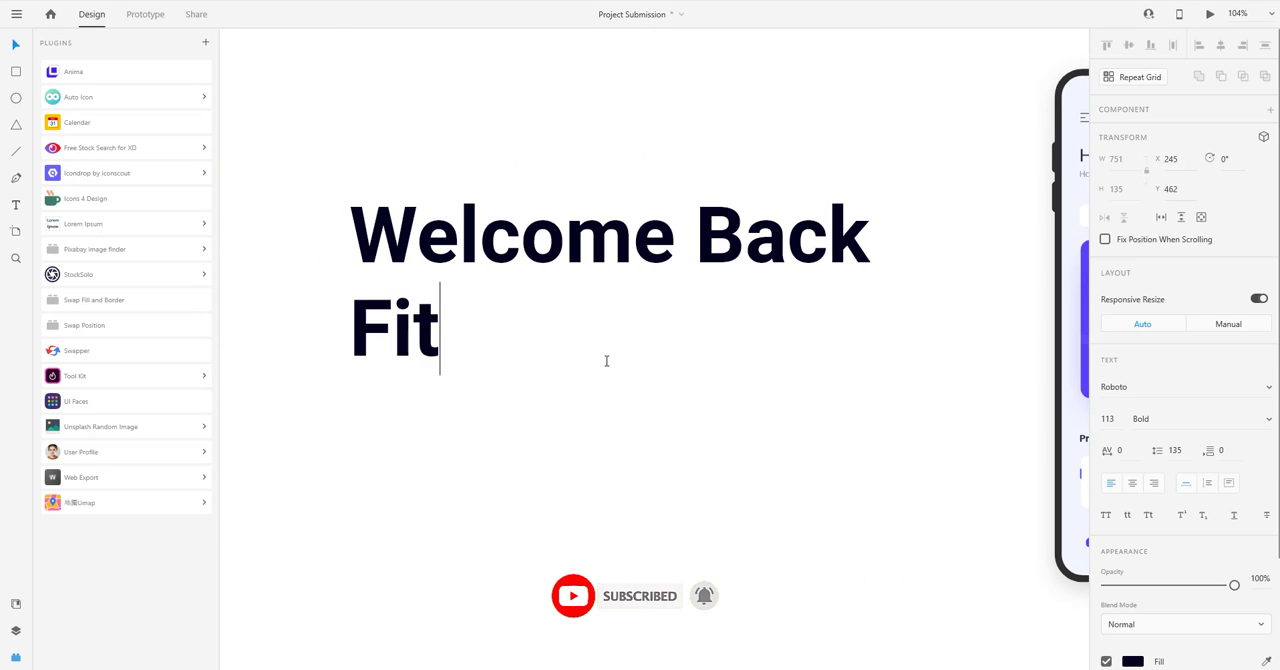
pyautogui.write('App')
pyautogui.press('Escape')
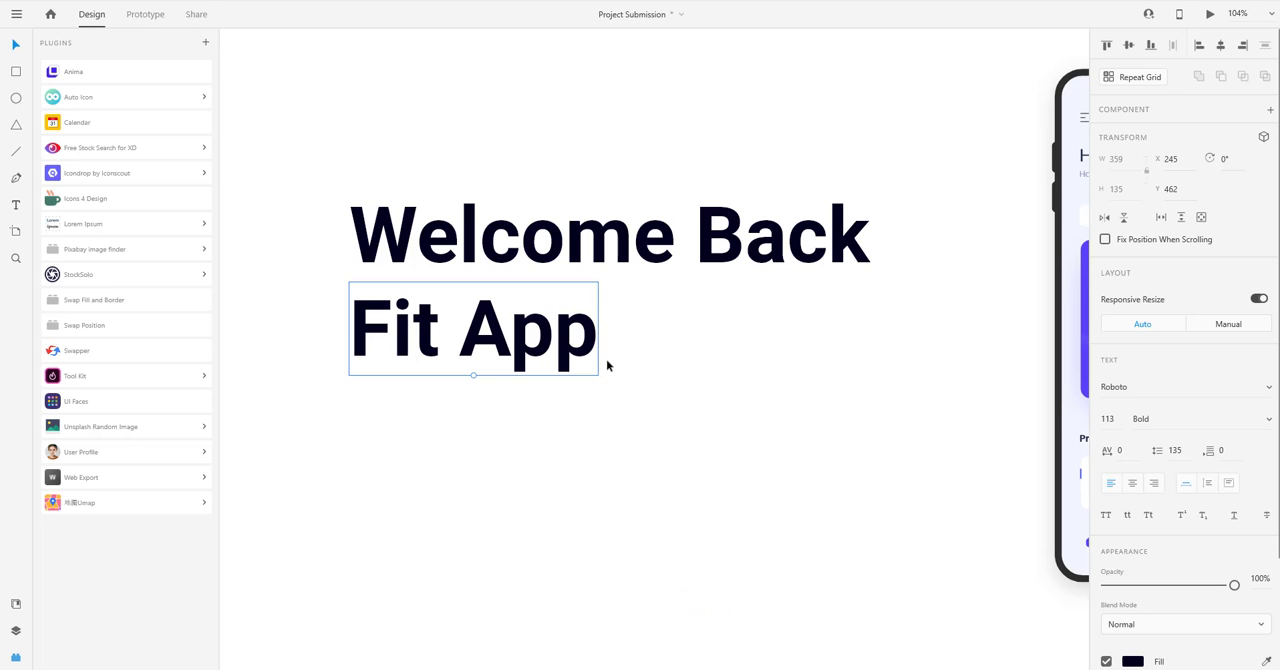
# Recolour the "Fit App" text with the purple sampled from the card on the phone screen.
pyautogui.scroll(-3, 610, 363)
pyautogui.click(547, 330)
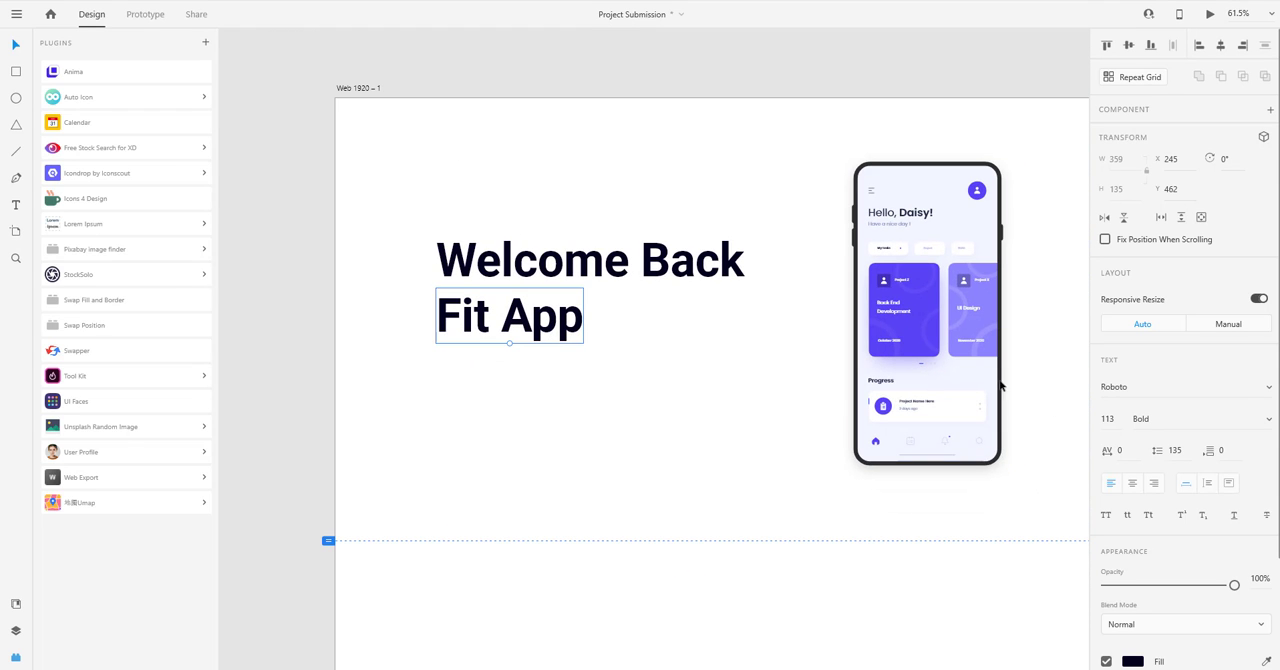
pyautogui.press('i')
pyautogui.click(914, 318)
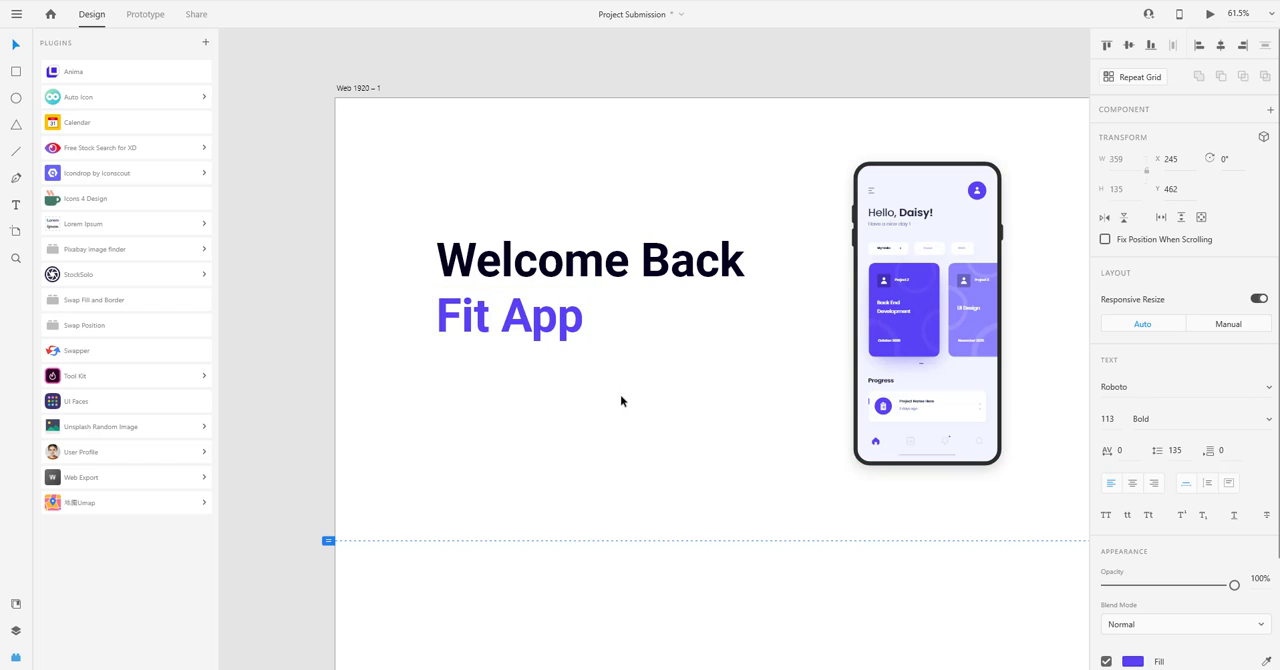
pyautogui.click(621, 398)
# Draw a rectangle of about 1667 by 551 with corner radius 109 and send it behind the heading and phone.
pyautogui.moveTo(632, 393); pyautogui.dragTo(605, 370)
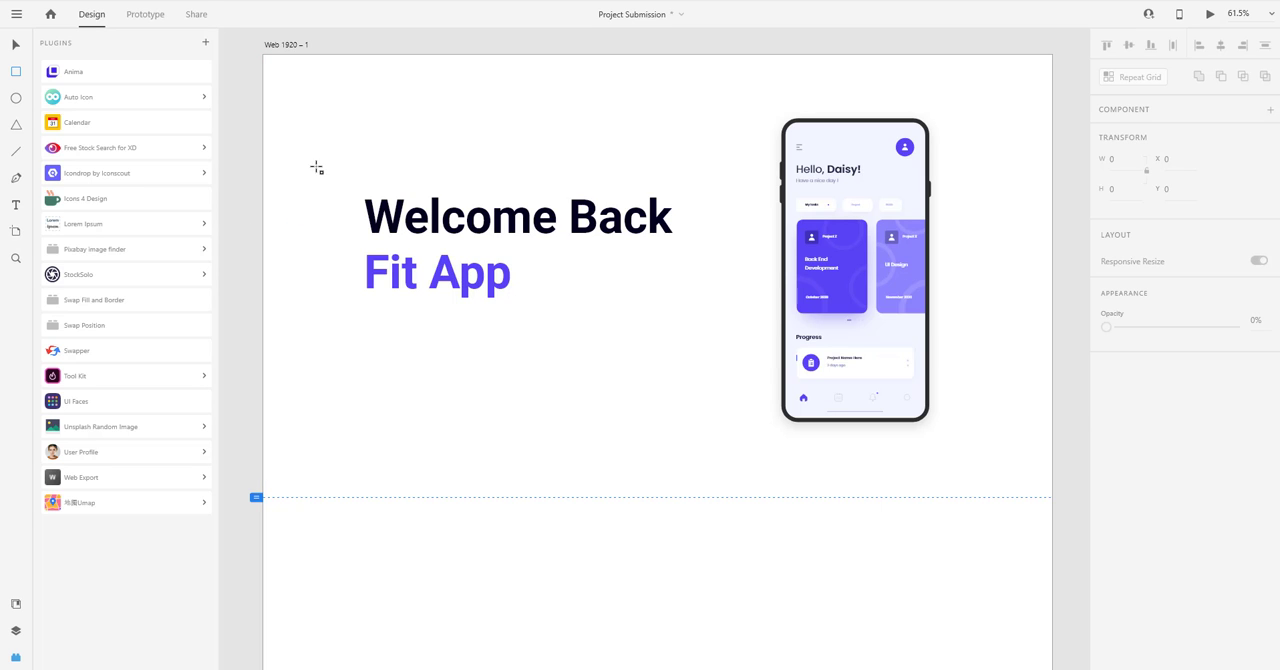
pyautogui.moveTo(316, 167); pyautogui.dragTo(1001, 392)
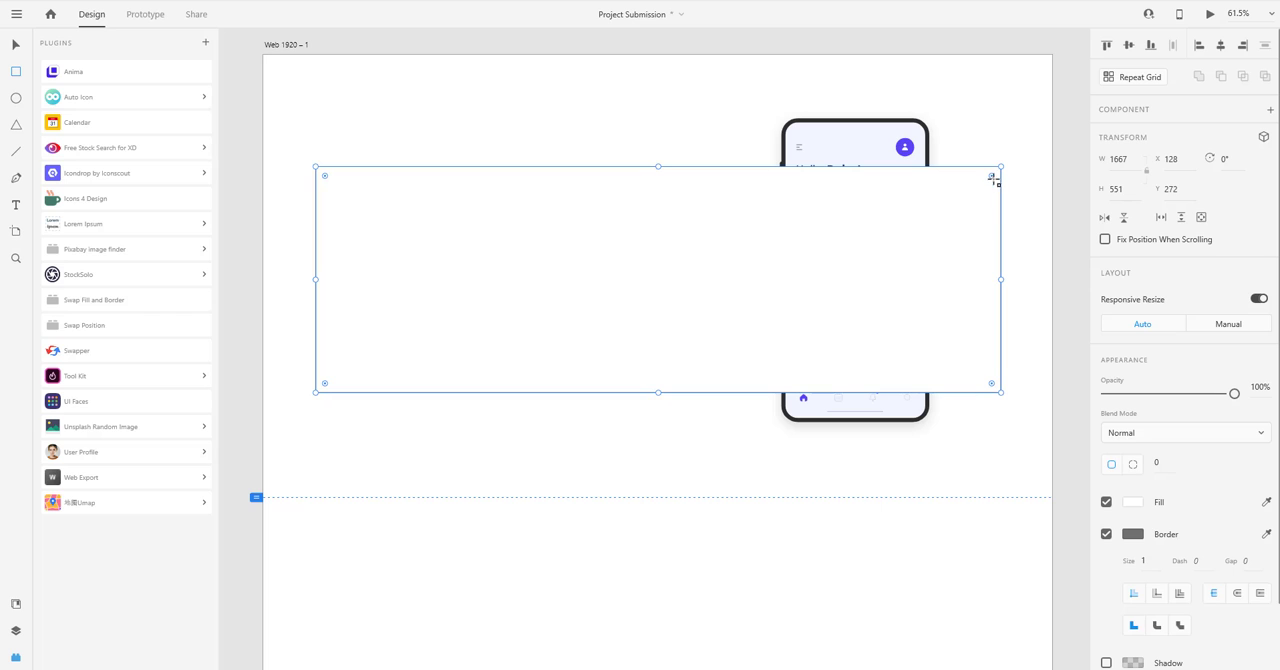
pyautogui.moveTo(991, 176); pyautogui.dragTo(985, 215)
pyautogui.hotkey('ctrl', 'shift', '[')
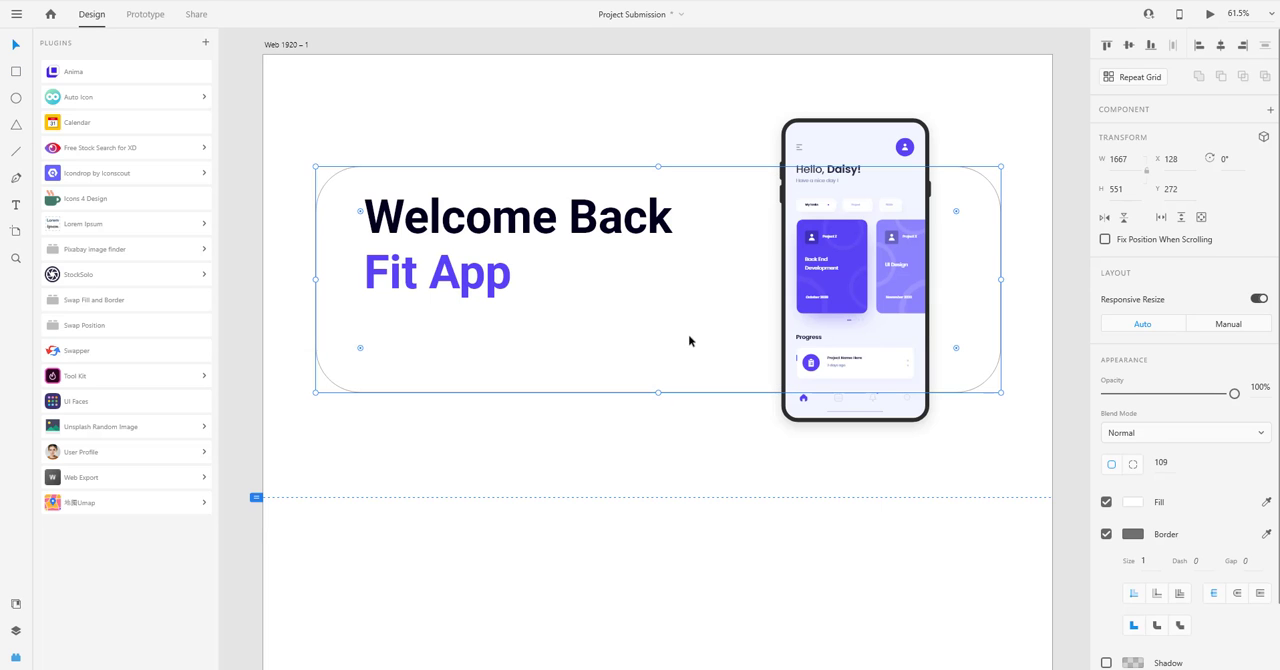
# Move the rounded rectangle up to about Y 207 and the phone mockup to about Y 101.
pyautogui.moveTo(688, 341); pyautogui.dragTo(685, 306)
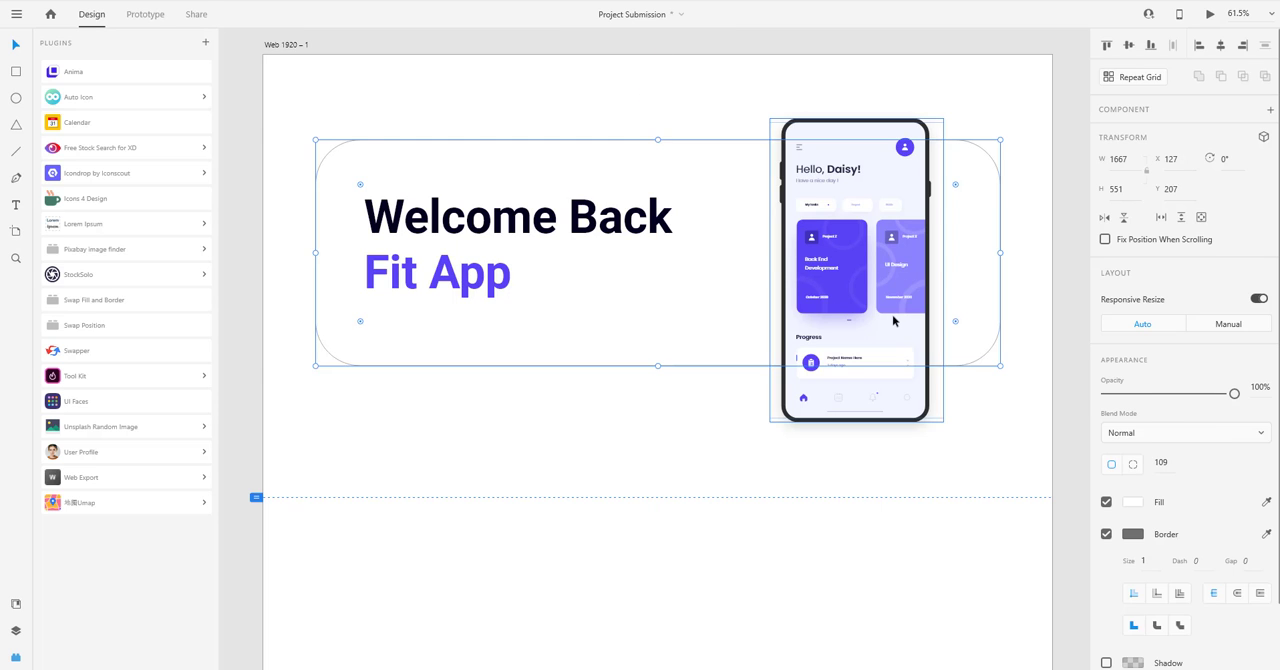
pyautogui.moveTo(894, 321); pyautogui.dragTo(891, 294)
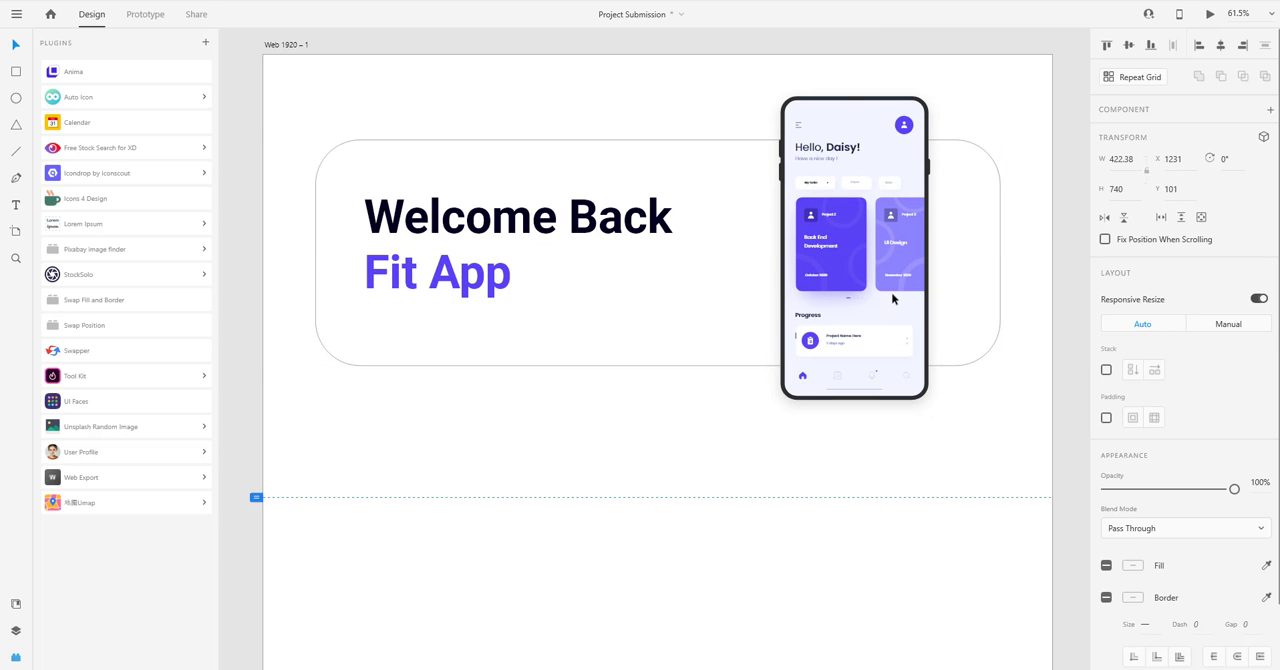
# Remove the rounded rectangle's border and fill it with a very light tint of the phone card's purple.
pyautogui.click(600, 325)
pyautogui.click(1106, 535)
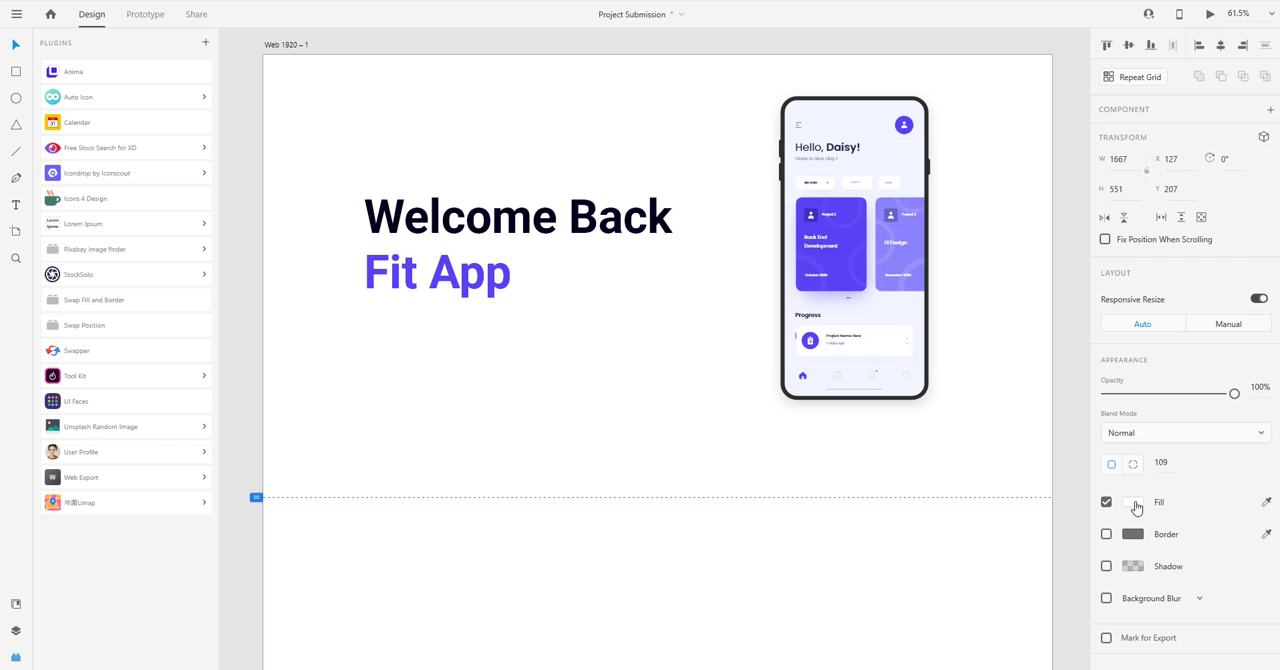
pyautogui.click(1133, 502)
pyautogui.click(953, 390)
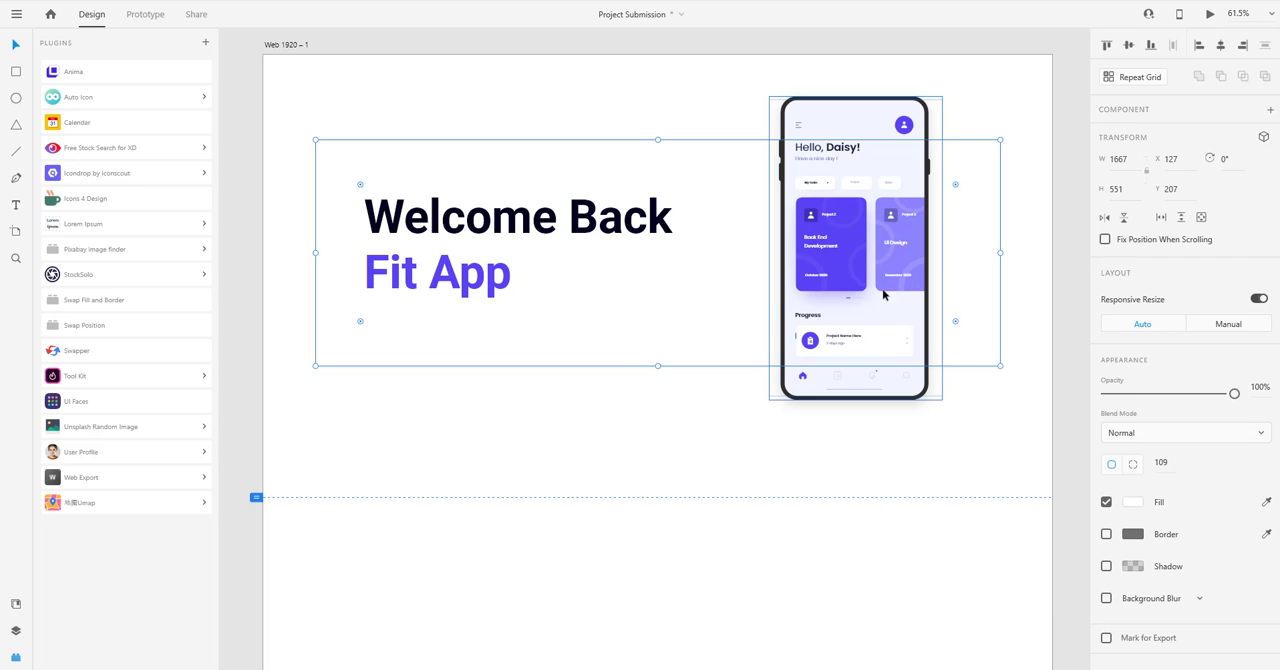
pyautogui.click(850, 268)
pyautogui.click(842, 273)
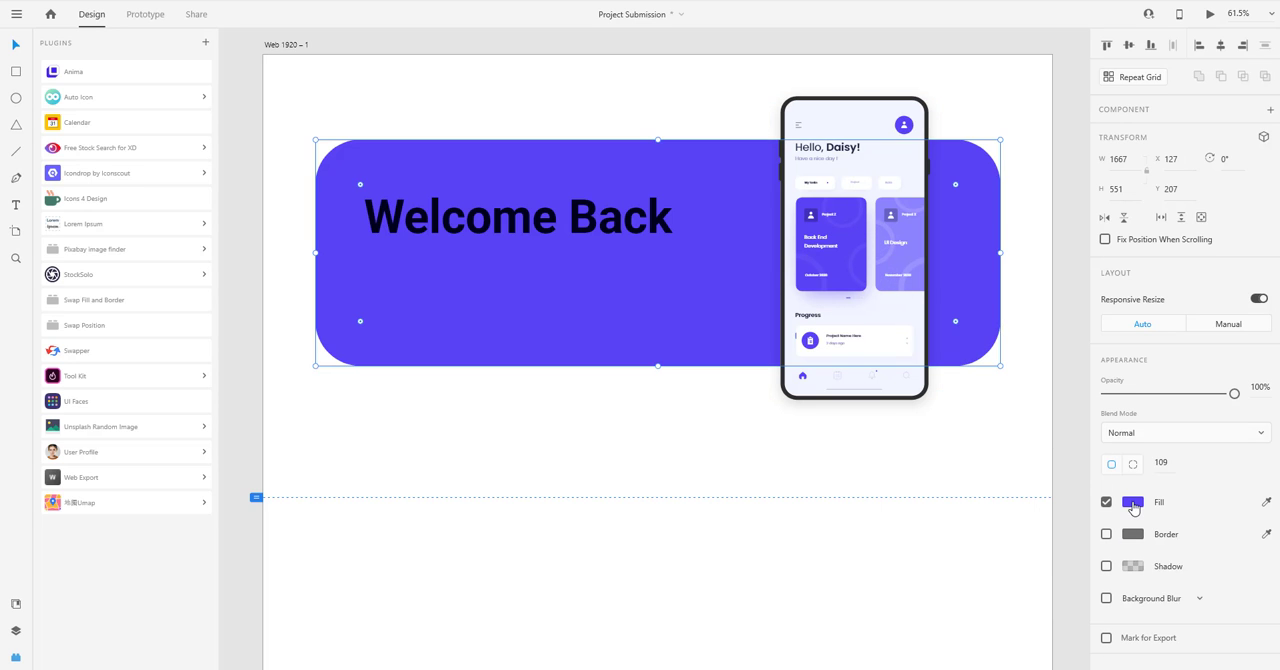
pyautogui.click(1131, 504)
pyautogui.moveTo(992, 462); pyautogui.dragTo(938, 421)
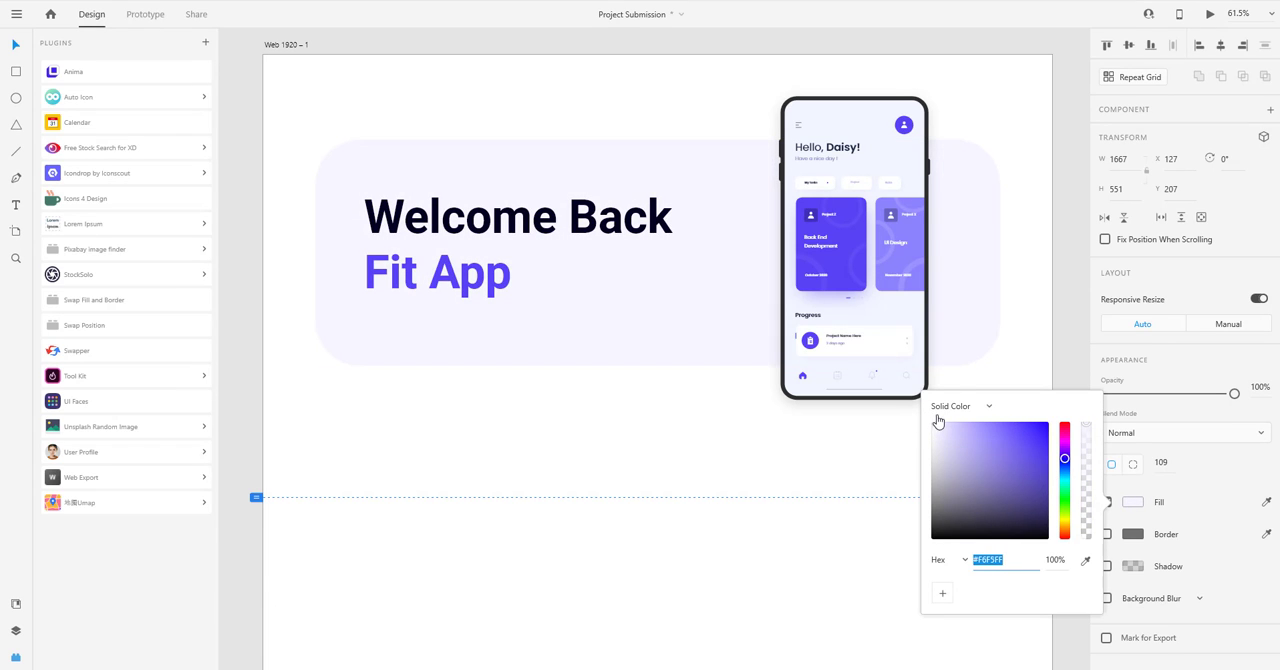
pyautogui.click(474, 369)
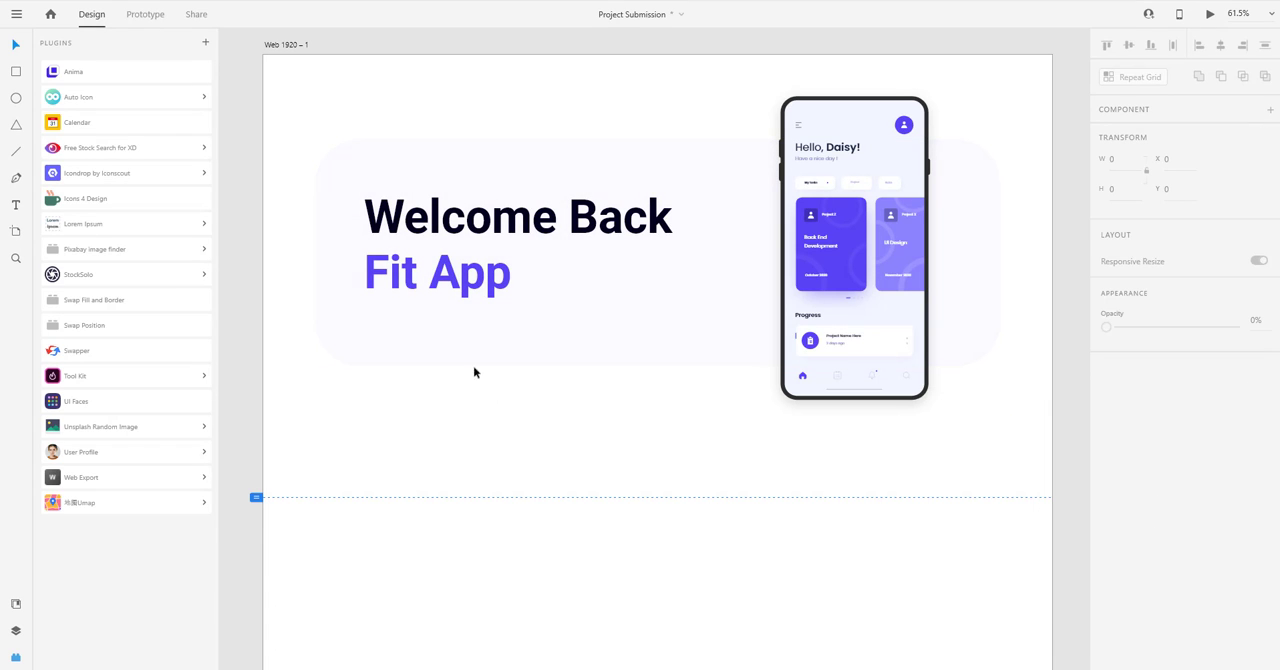
# Try the Light weight and font size 98 on the "Fit App" text.
pyautogui.click(455, 285)
pyautogui.scroll(-2, 1205, 343)
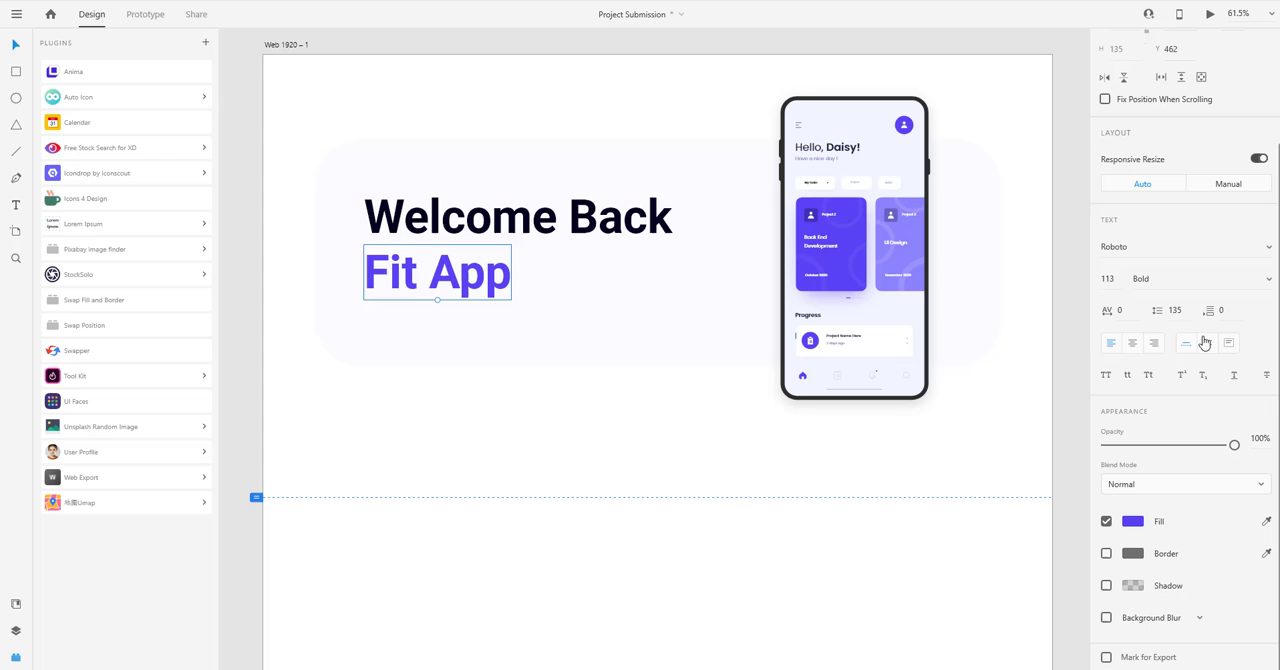
pyautogui.click(1255, 279)
pyautogui.scroll(2, 1179, 235)
pyautogui.click(1172, 170)
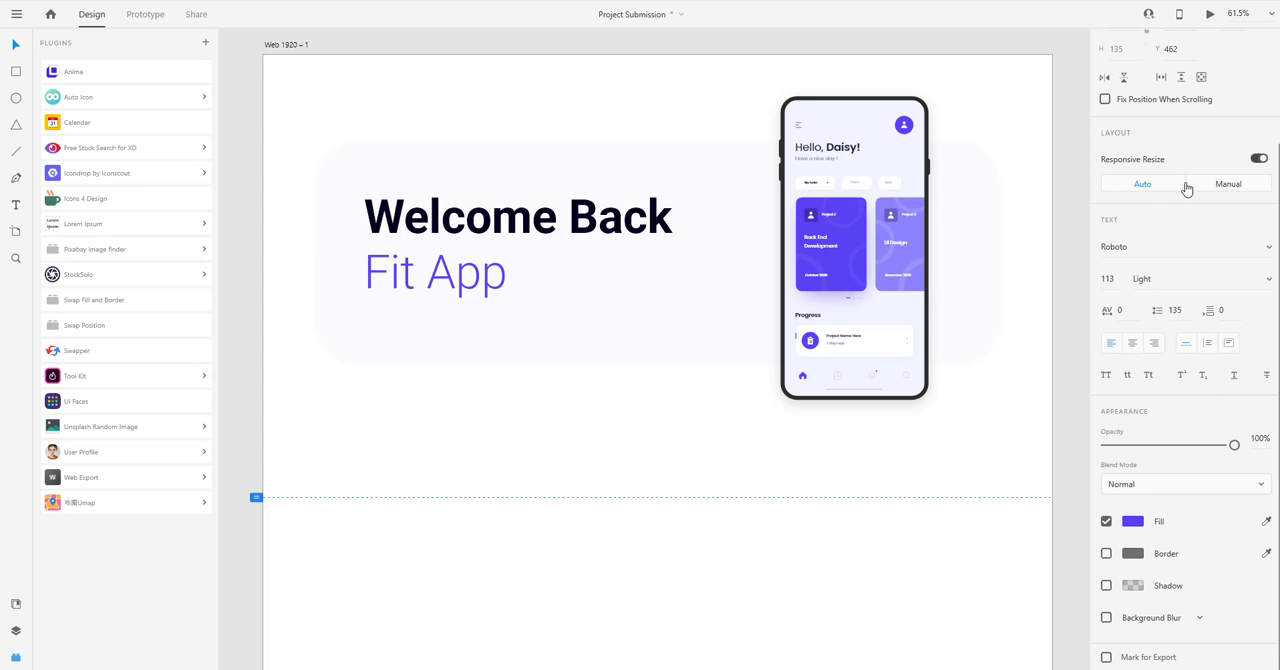
pyautogui.click(519, 405)
pyautogui.moveTo(468, 296); pyautogui.dragTo(502, 335)
pyautogui.click(501, 348)
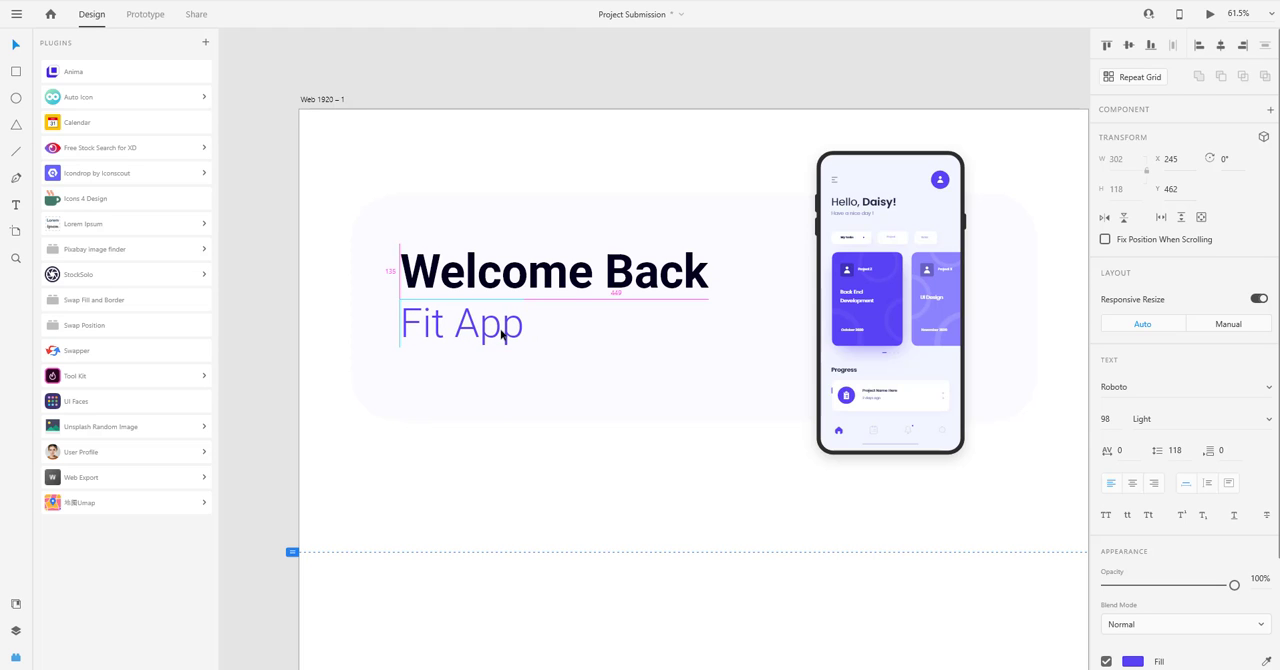
# Undo the weight, size and position changes on the "Fit App" text.
pyautogui.hotkey('ctrl', 'z')
pyautogui.hotkey('ctrl', 'z')
pyautogui.hotkey('ctrl', 'z')
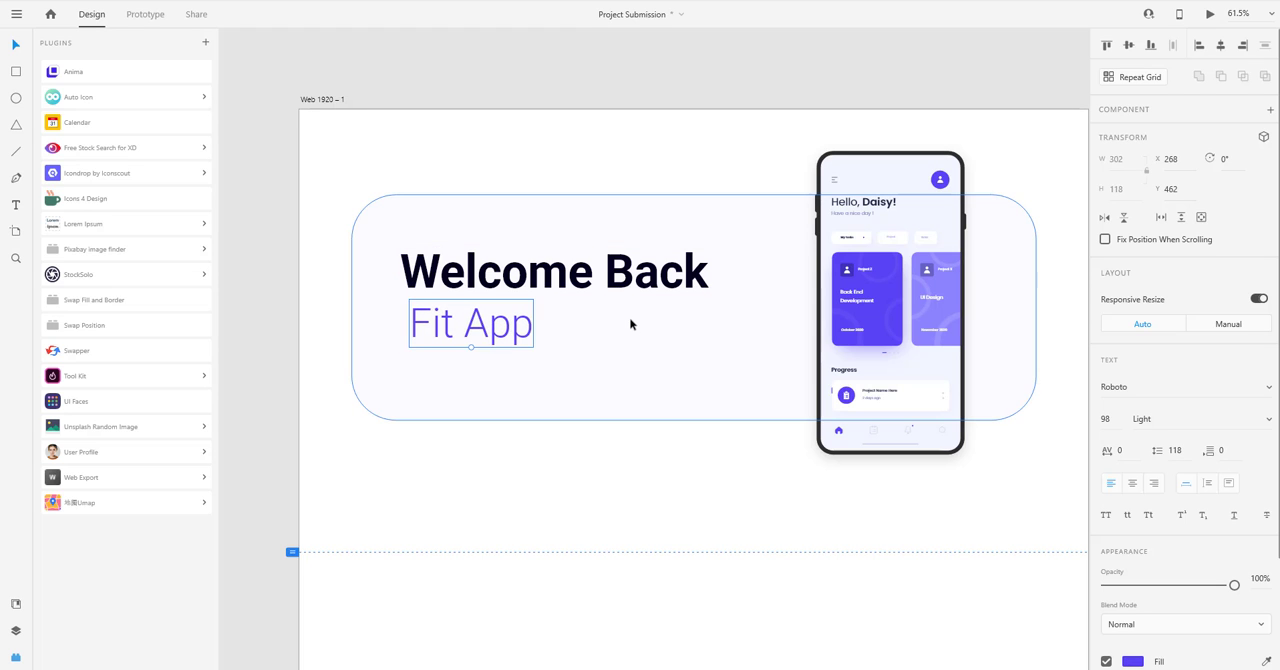
# Set the "Welcome Back" text to the Light weight and shift the heading lines slightly left.
pyautogui.click(627, 287)
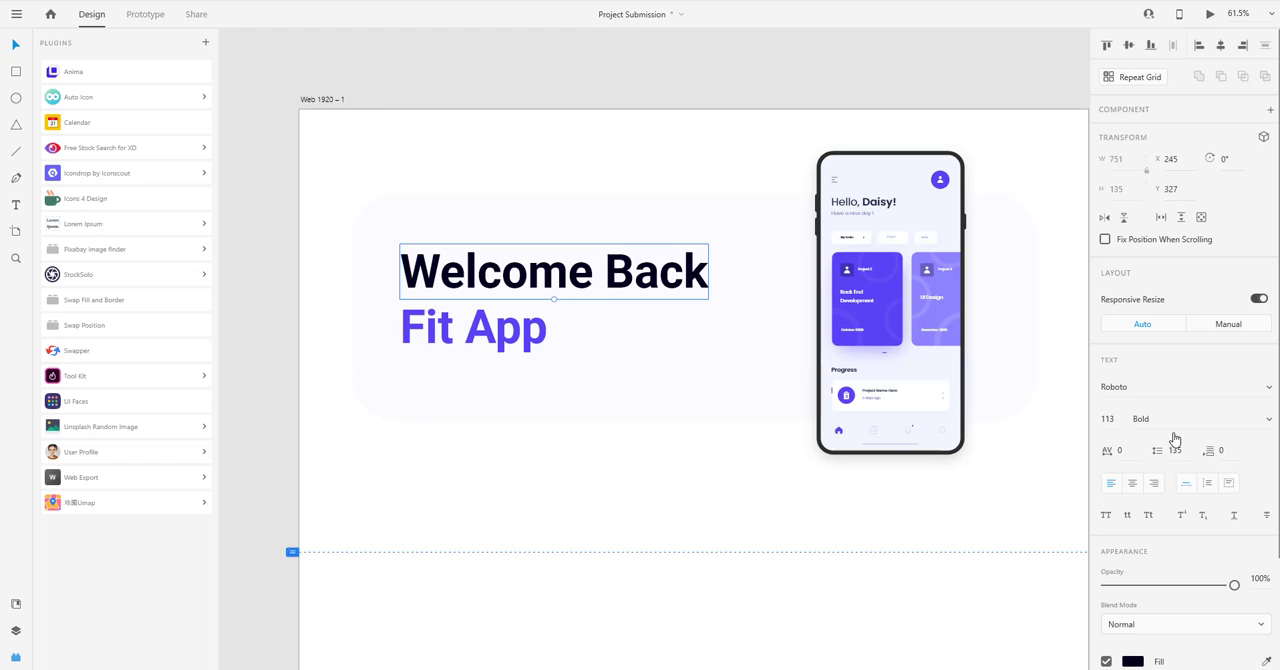
pyautogui.click(1248, 430)
pyautogui.click(1211, 312)
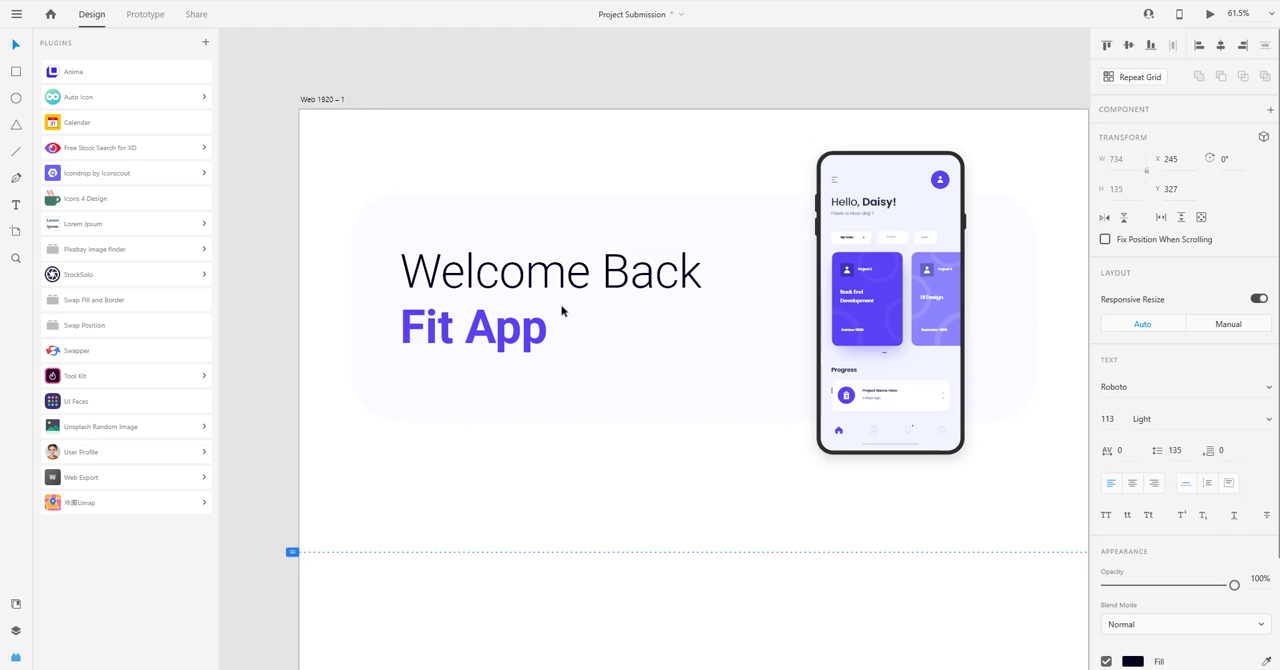
pyautogui.moveTo(538, 283); pyautogui.dragTo(529, 335)
pyautogui.click(572, 491)
# Duplicate the phone mockup and place the copy at the artboard's right edge below the original.
pyautogui.scroll(-3, 560, 425)
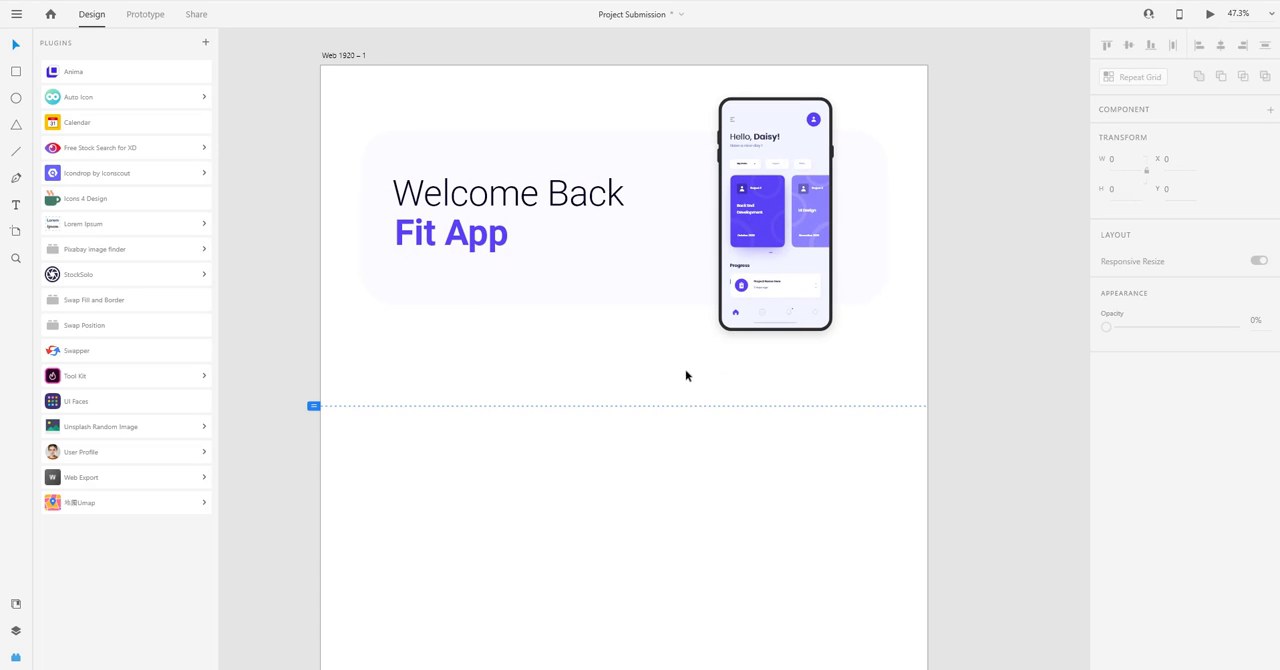
pyautogui.scroll(-3, 720, 378)
pyautogui.click(745, 340)
pyautogui.scroll(-1, 751, 316)
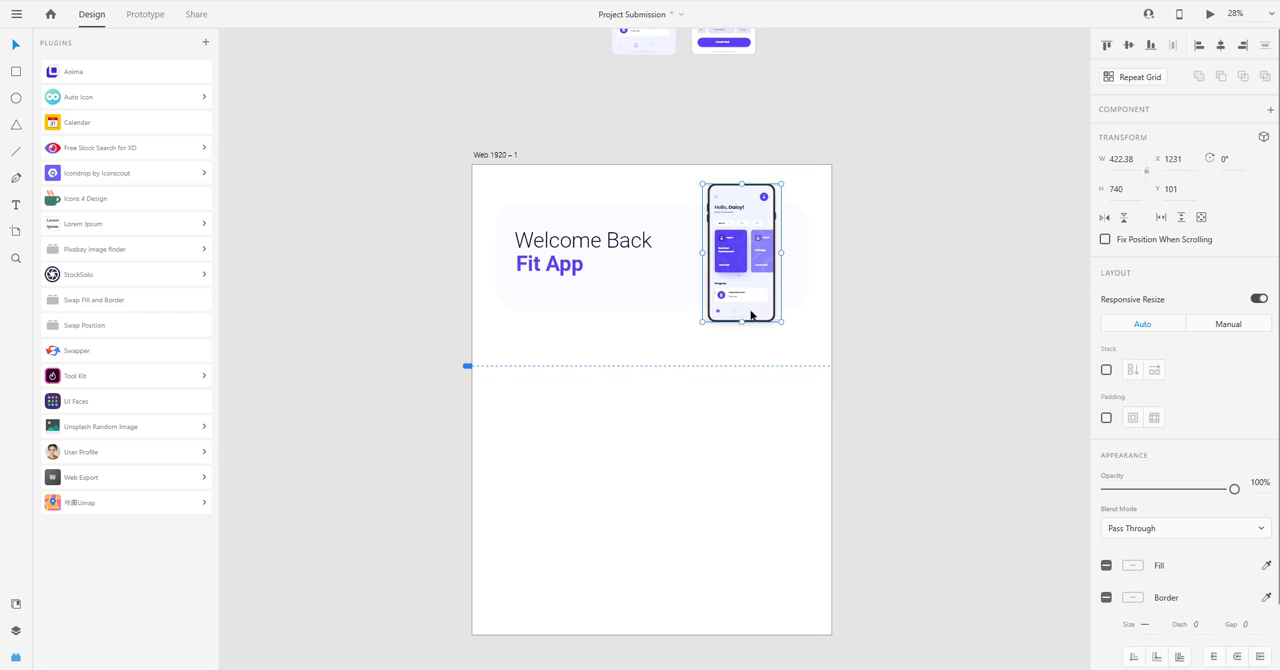
pyautogui.moveTo(751, 316); pyautogui.dragTo(823, 480)
# Try enlarging the phone copy to about 690 by 1210.
pyautogui.moveTo(749, 526); pyautogui.dragTo(697, 583)
pyautogui.moveTo(791, 503); pyautogui.dragTo(802, 483)
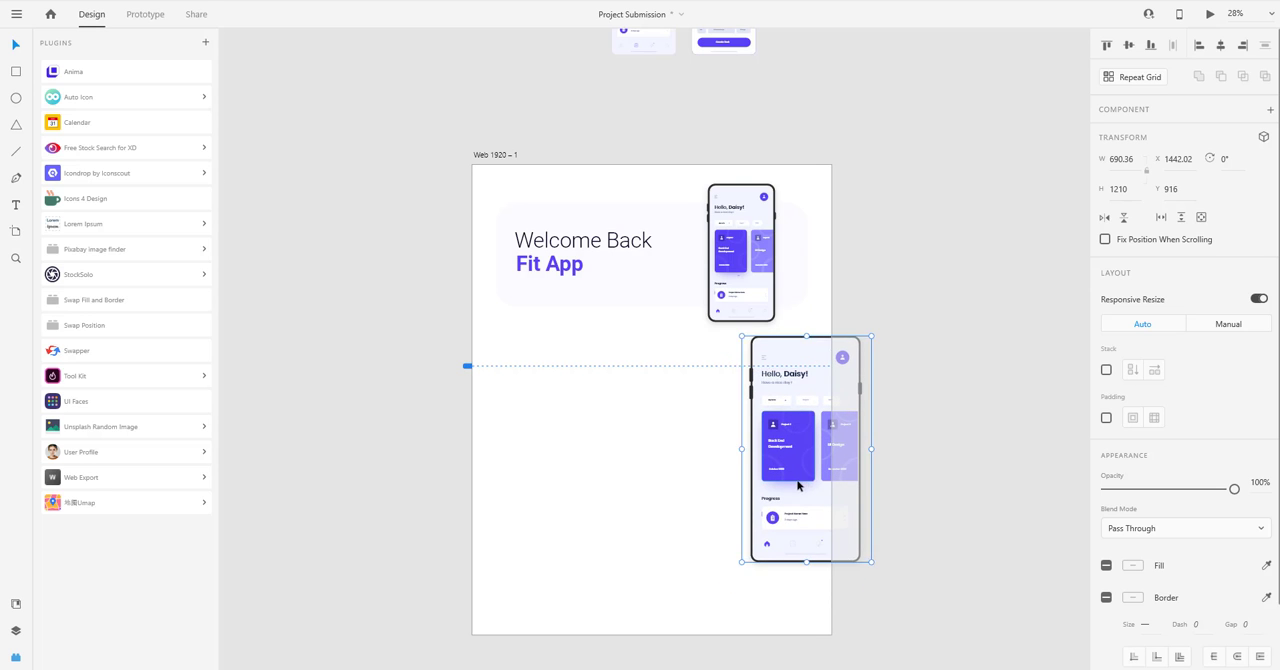
pyautogui.hotkey('ctrl', 'z')
pyautogui.hotkey('ctrl', 'z')
# Move the phone copy to the artboard's left side, just below the dashed line and under the heading.
pyautogui.click(689, 441)
pyautogui.moveTo(676, 429); pyautogui.dragTo(646, 423)
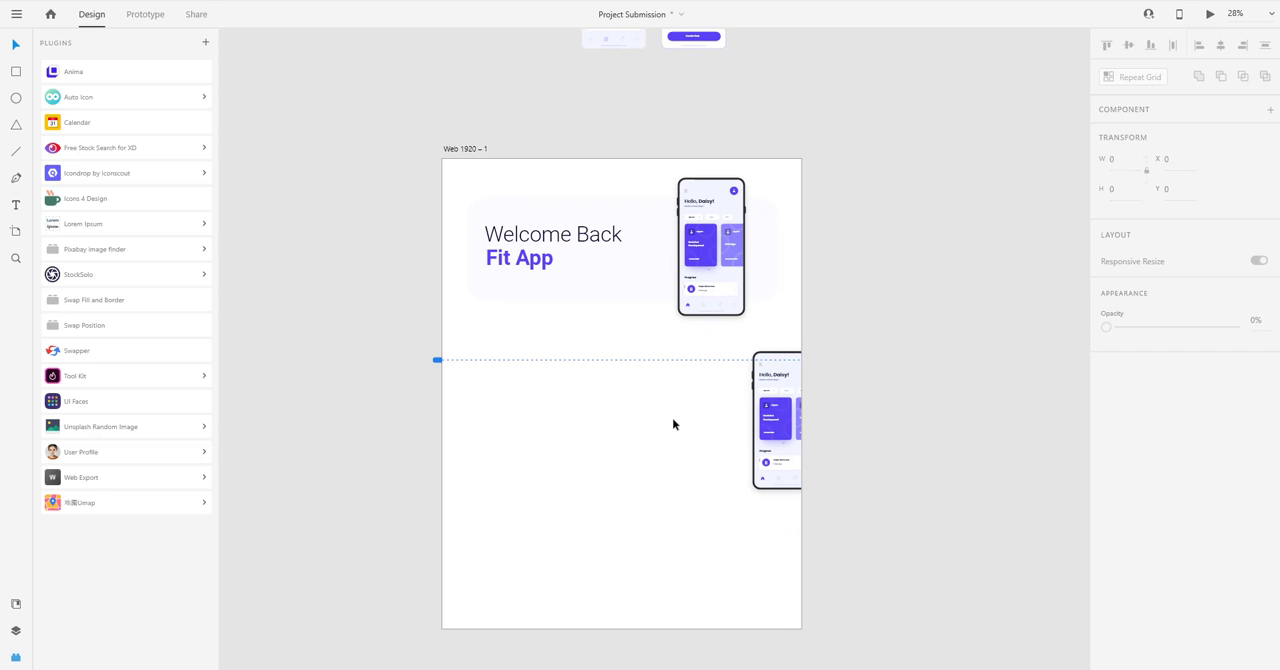
pyautogui.moveTo(778, 432); pyautogui.dragTo(529, 424)
pyautogui.click(655, 430)
pyautogui.moveTo(655, 430); pyautogui.dragTo(655, 398)
# Duplicate the "Welcome Back" and "Fit App" lines and place the copies beside the lower phone mockup.
pyautogui.click(543, 220)
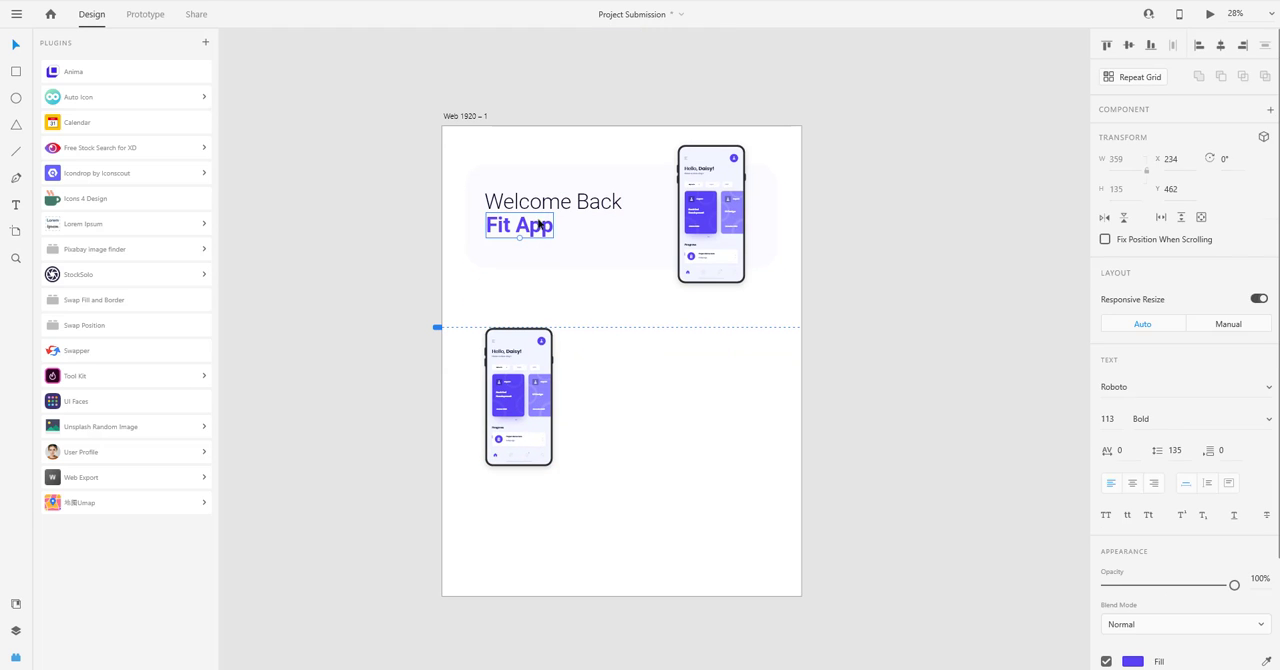
pyautogui.moveTo(534, 228); pyautogui.dragTo(632, 288)
pyautogui.click(603, 363)
pyautogui.moveTo(603, 363); pyautogui.dragTo(666, 354)
pyautogui.click(466, 57)
# Duplicate the "Welcome Back" line to X 226, Y 2002 below the lower phone and change its text to "Typography".
pyautogui.click(623, 373)
pyautogui.moveTo(664, 288); pyautogui.dragTo(568, 425)
pyautogui.doubleClick(565, 429)
pyautogui.write('Typography')
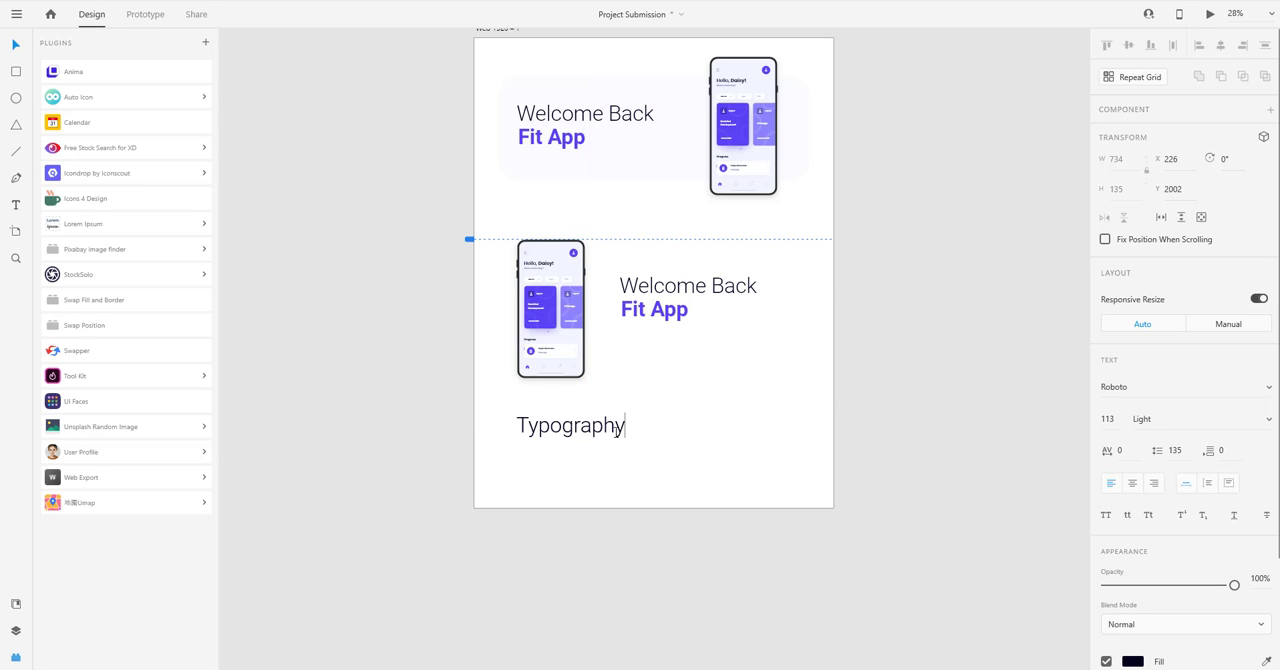
pyautogui.press('Escape')
# Duplicate the lower "Fit App" line to X 222, Y 2141 below the "Typography" heading and change its text to "Roboto".
pyautogui.keyDown('ctrl'); pyautogui.scroll(5, 600, 426); pyautogui.keyUp('ctrl')
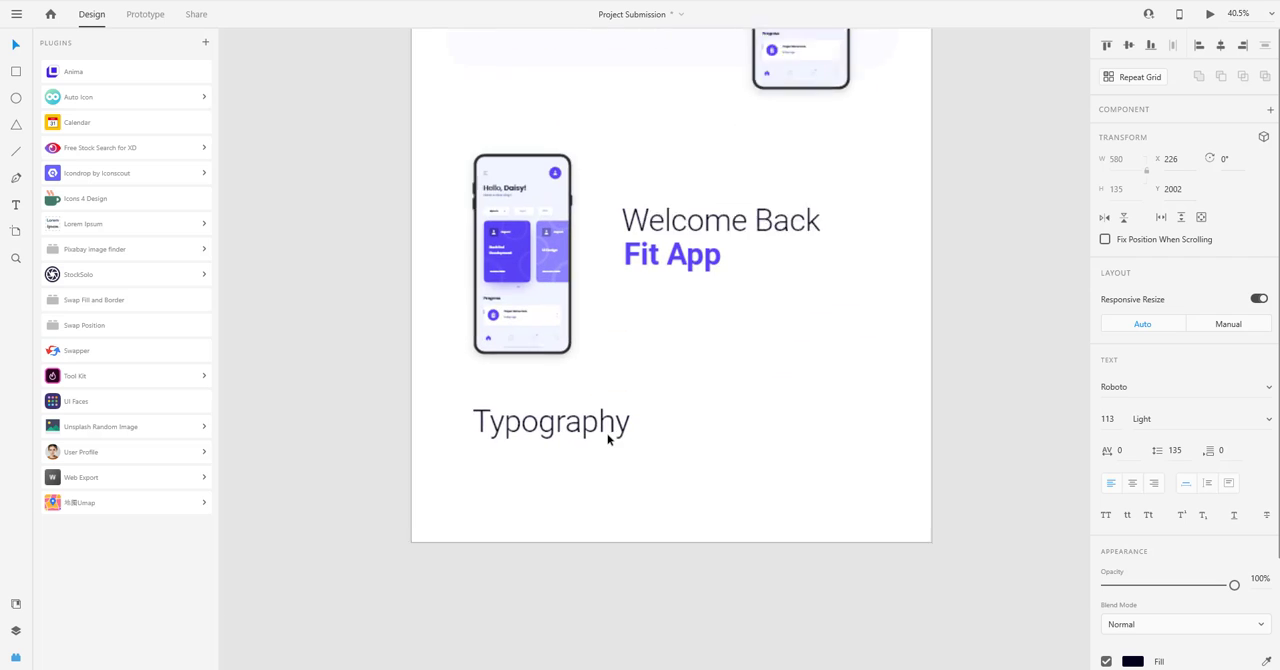
pyautogui.click(589, 479)
pyautogui.scroll(-1, 589, 479)
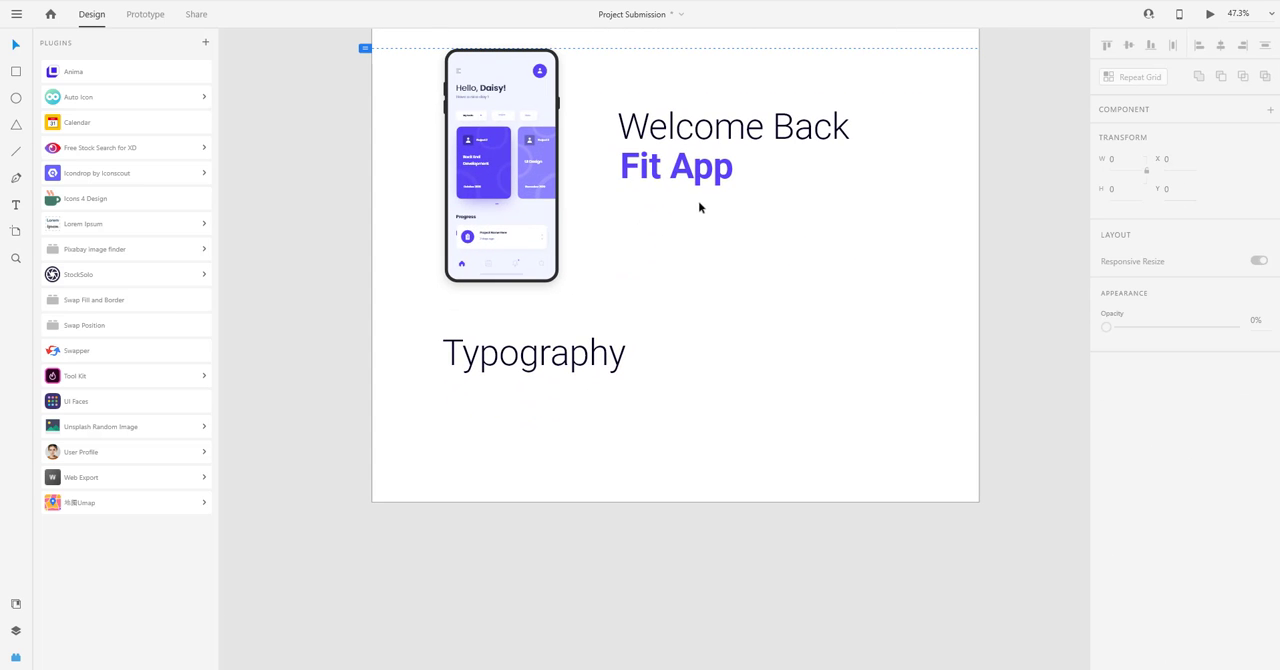
pyautogui.keyDown('alt'); pyautogui.moveTo(688, 187); pyautogui.dragTo(505, 419); pyautogui.keyUp('alt')
pyautogui.doubleClick(505, 419)
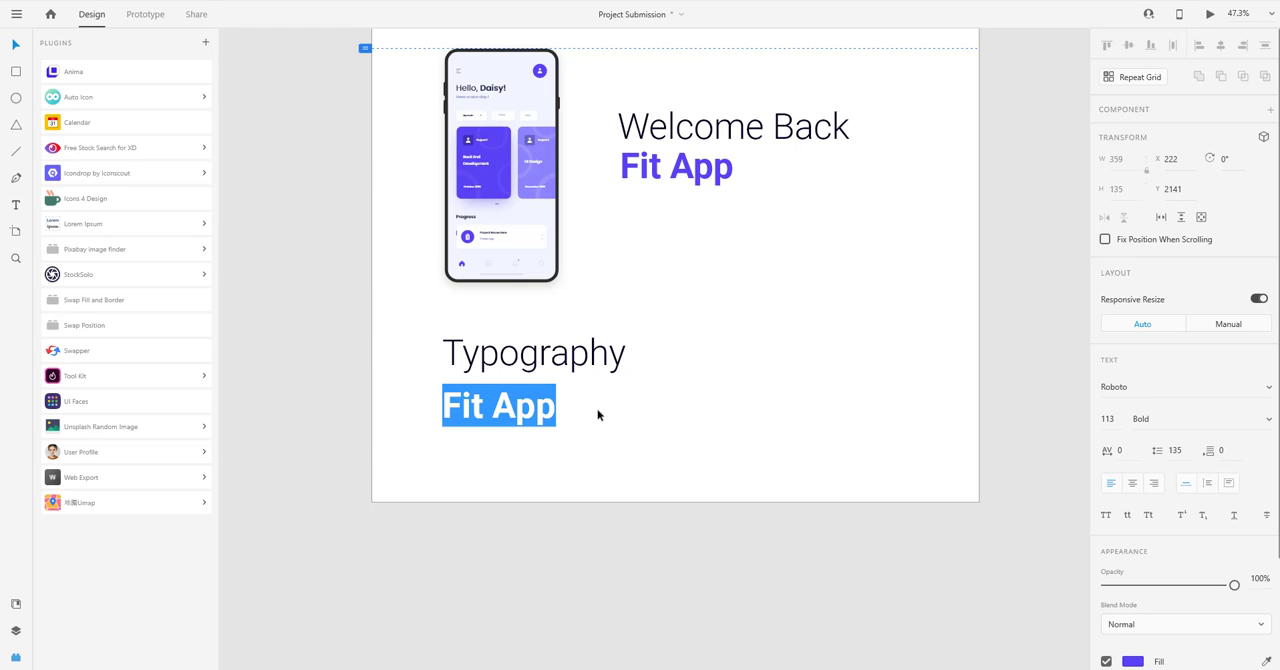
pyautogui.write('Roboto')
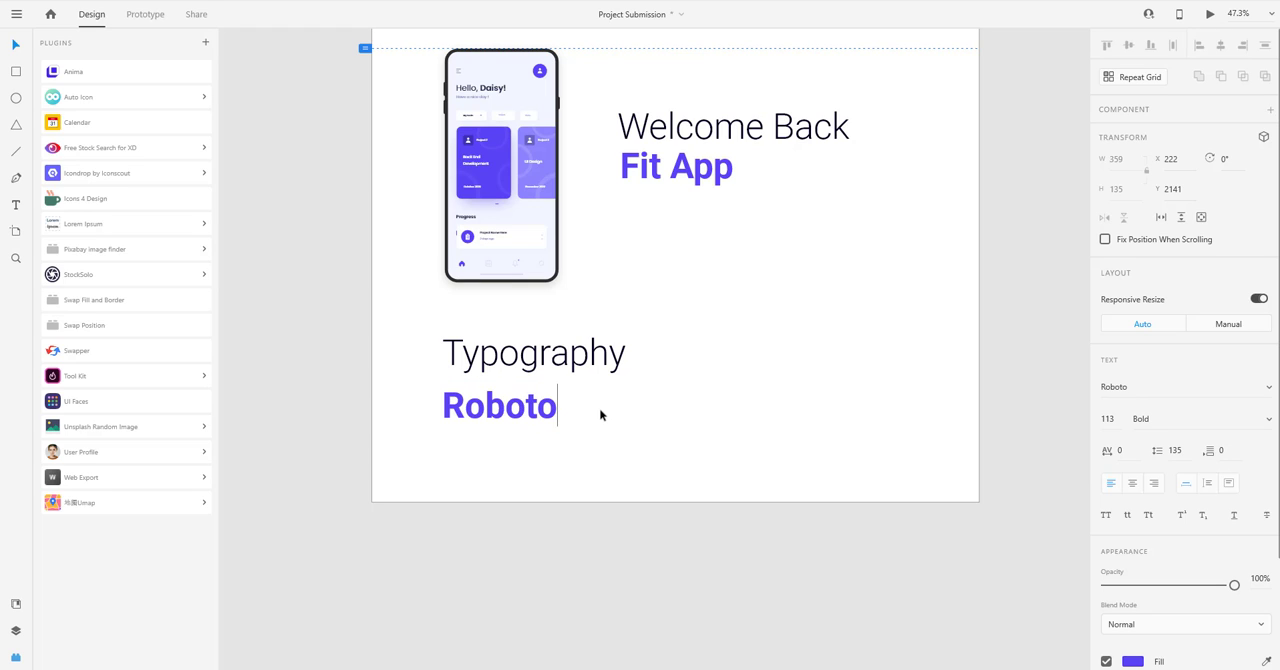
pyautogui.press('Escape')
# Duplicate the "Roboto" line beside the original and change the copy's text to "abcdefghik".
pyautogui.moveTo(491, 406); pyautogui.dragTo(609, 411)
pyautogui.doubleClick(613, 416)
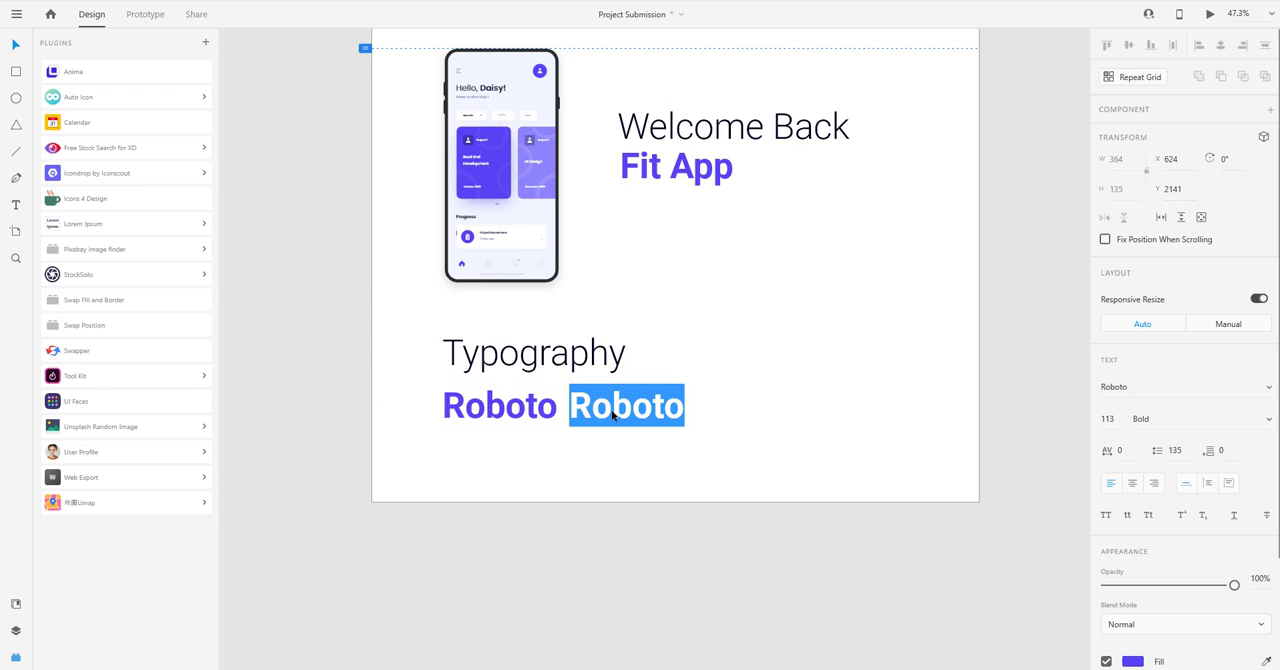
pyautogui.write('abcdefghik')
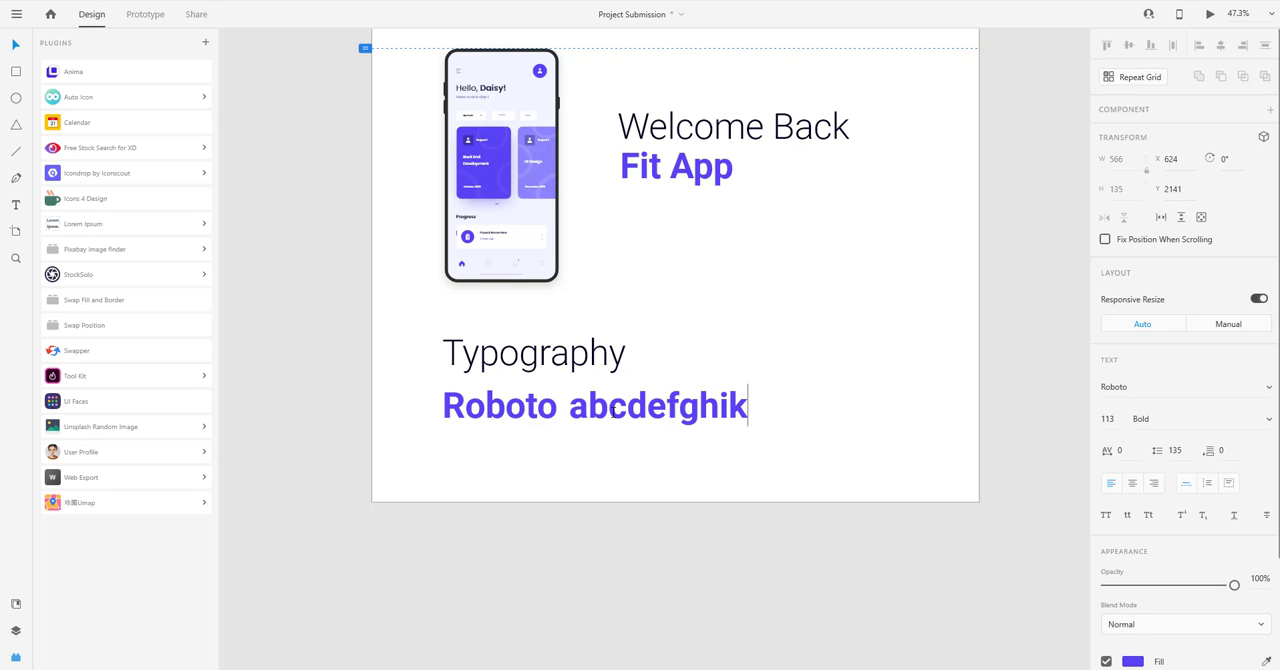
pyautogui.click(613, 410)
# Set the "abcdefghik" text to Light weight and move it farther from "Roboto" on the same line.
pyautogui.click(1263, 422)
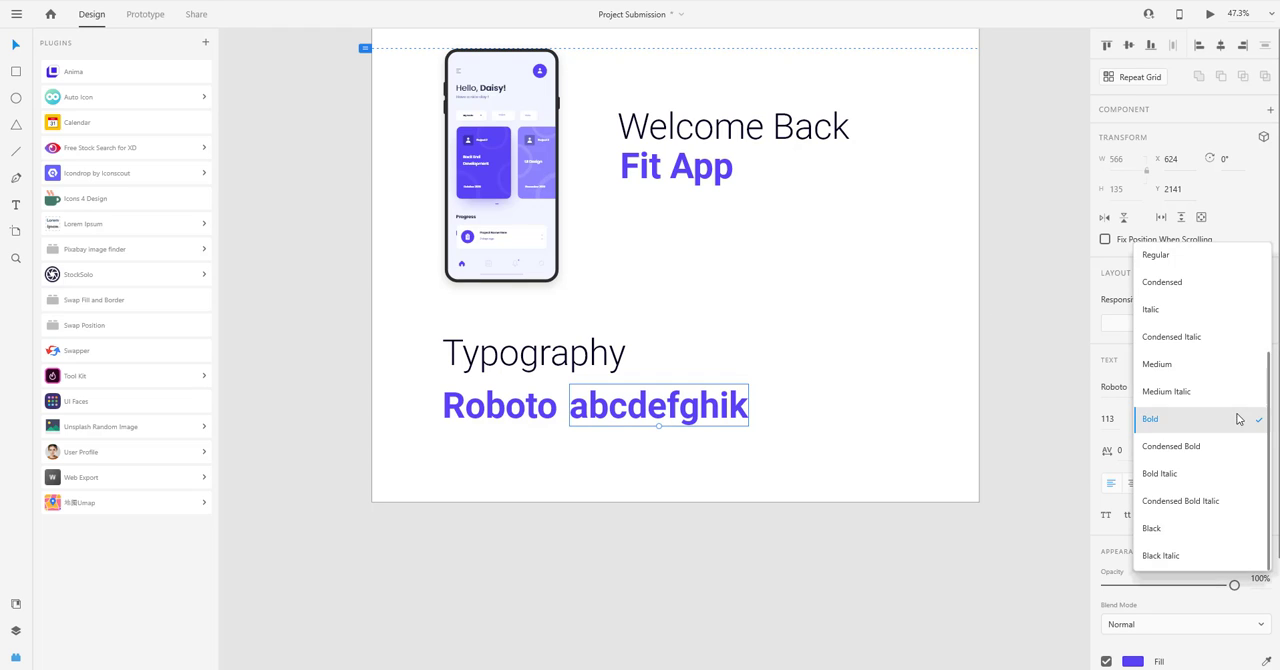
pyautogui.scroll(5, 1180, 380)
pyautogui.click(1172, 314)
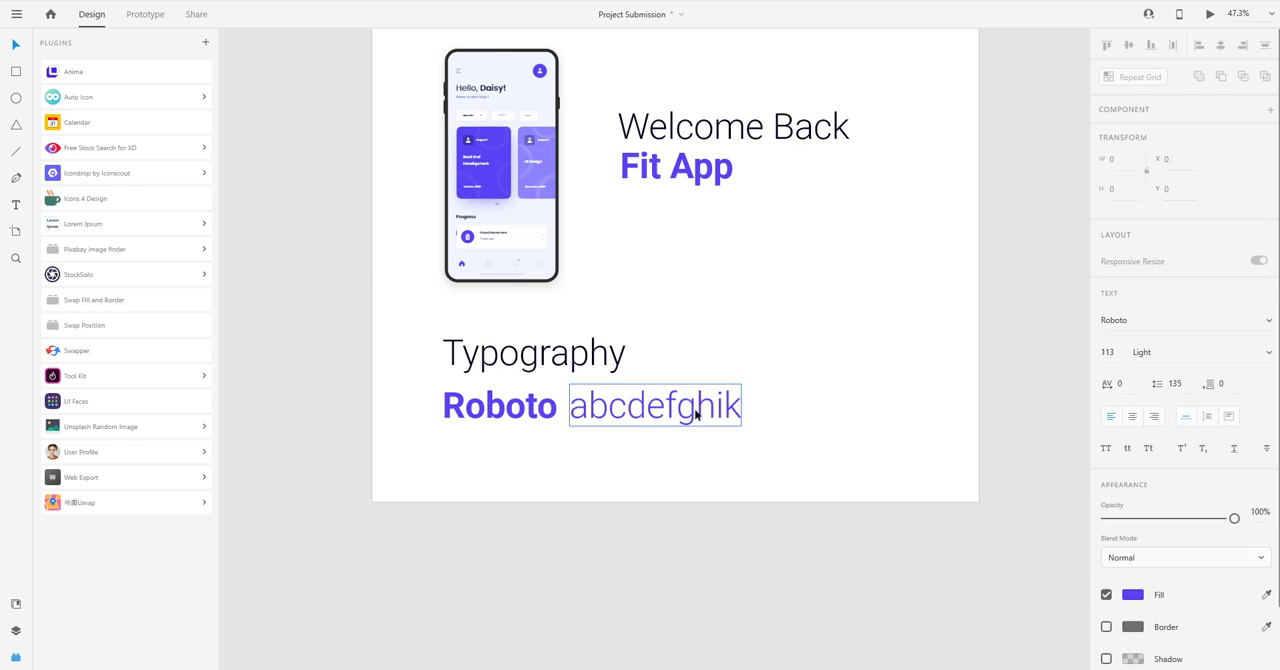
pyautogui.moveTo(686, 409); pyautogui.dragTo(714, 409)
pyautogui.click(560, 467)
pyautogui.scroll(-3, 589, 439)
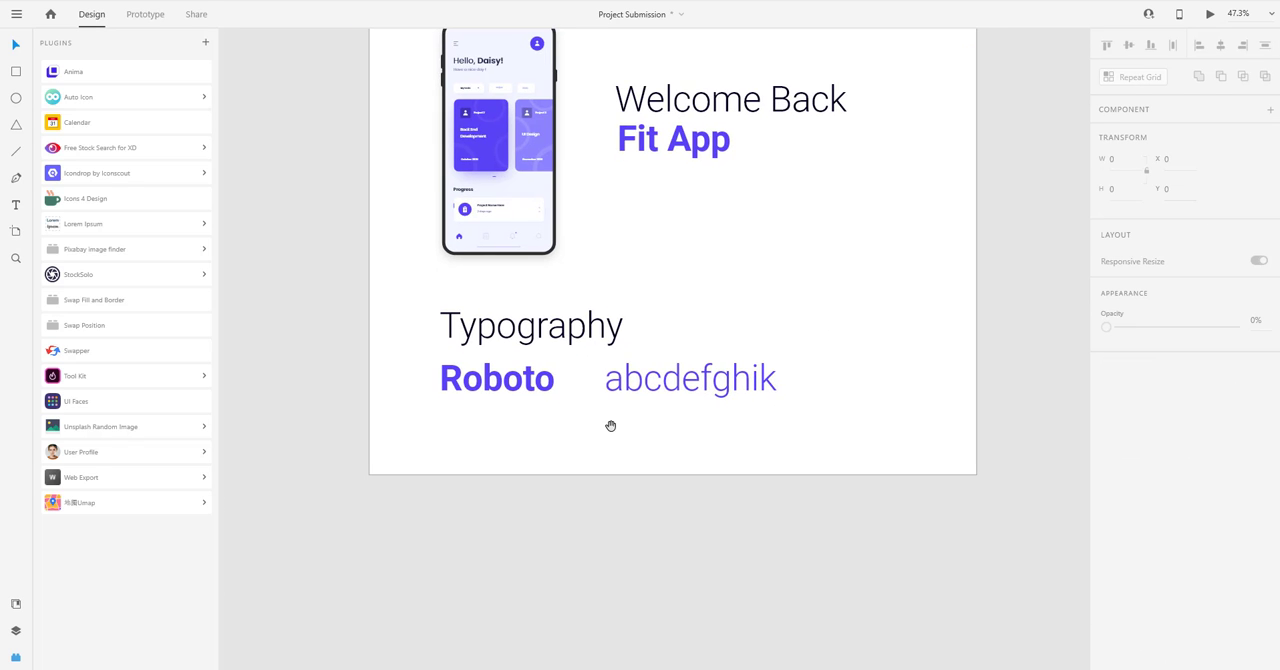
# Extend the Web 1920 – 1 artboard downward to a height of 3899.
pyautogui.scroll(-6, 631, 427)
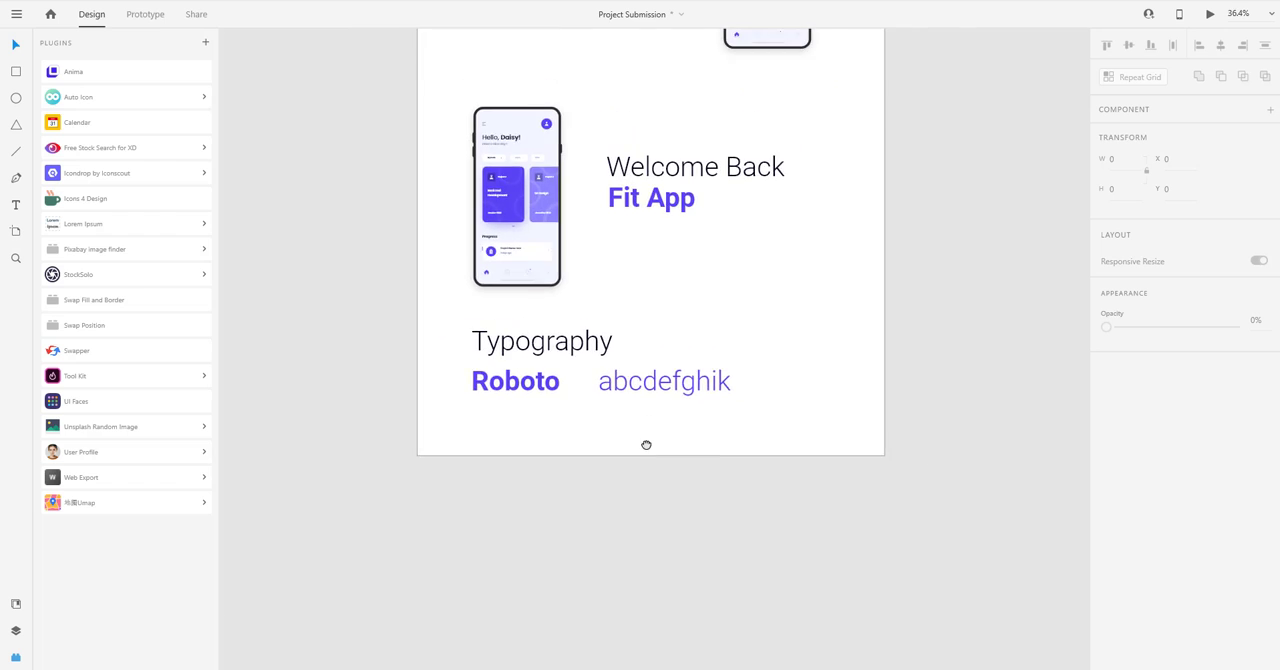
pyautogui.click(571, 196)
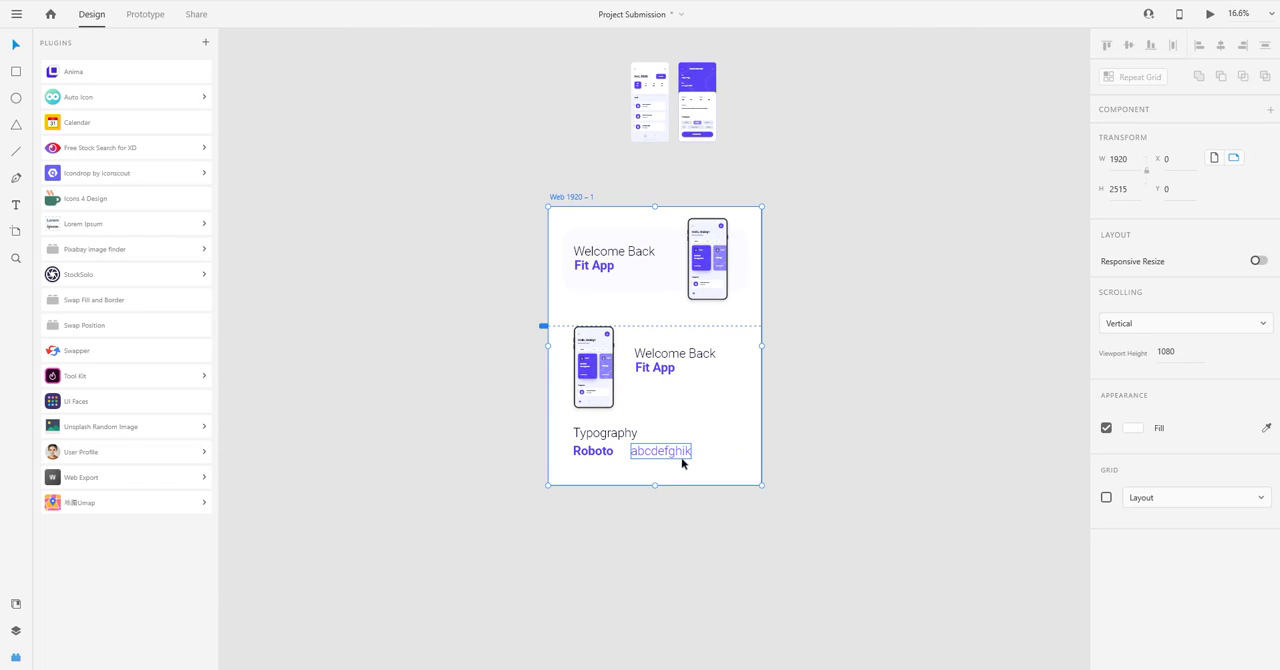
pyautogui.moveTo(658, 488); pyautogui.dragTo(677, 638)
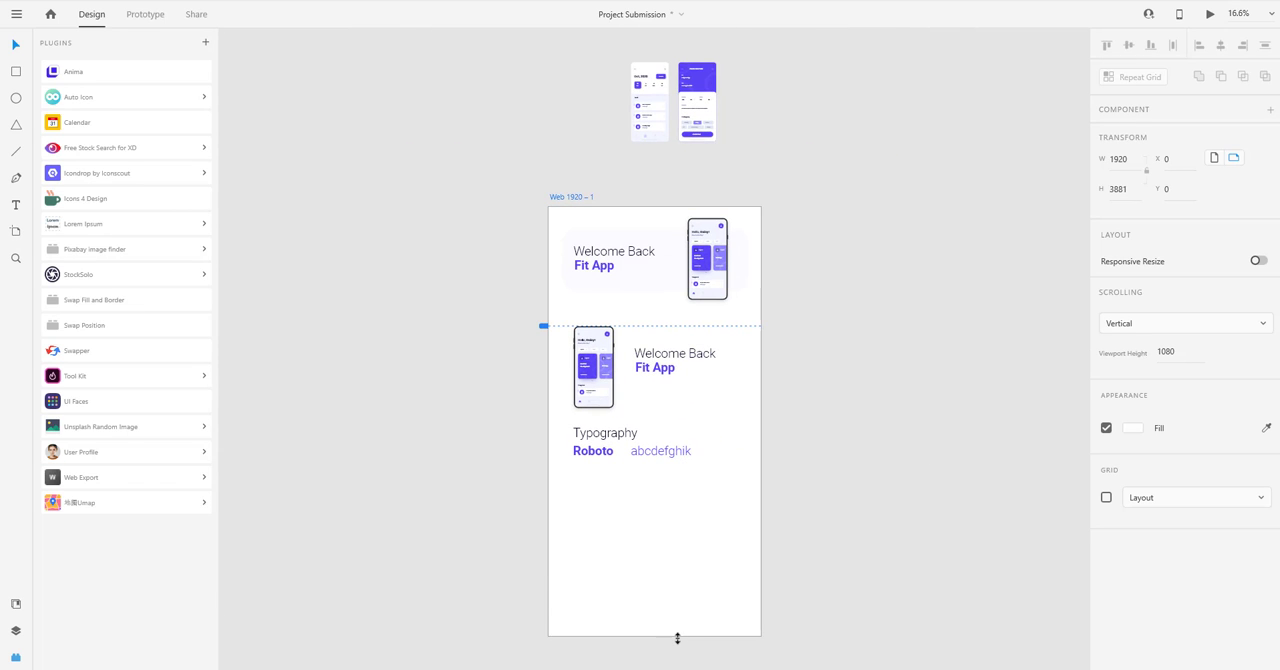
pyautogui.click(814, 523)
pyautogui.scroll(-3, 820, 455)
pyautogui.scroll(5, 666, 417)
pyautogui.scroll(1, 660, 403)
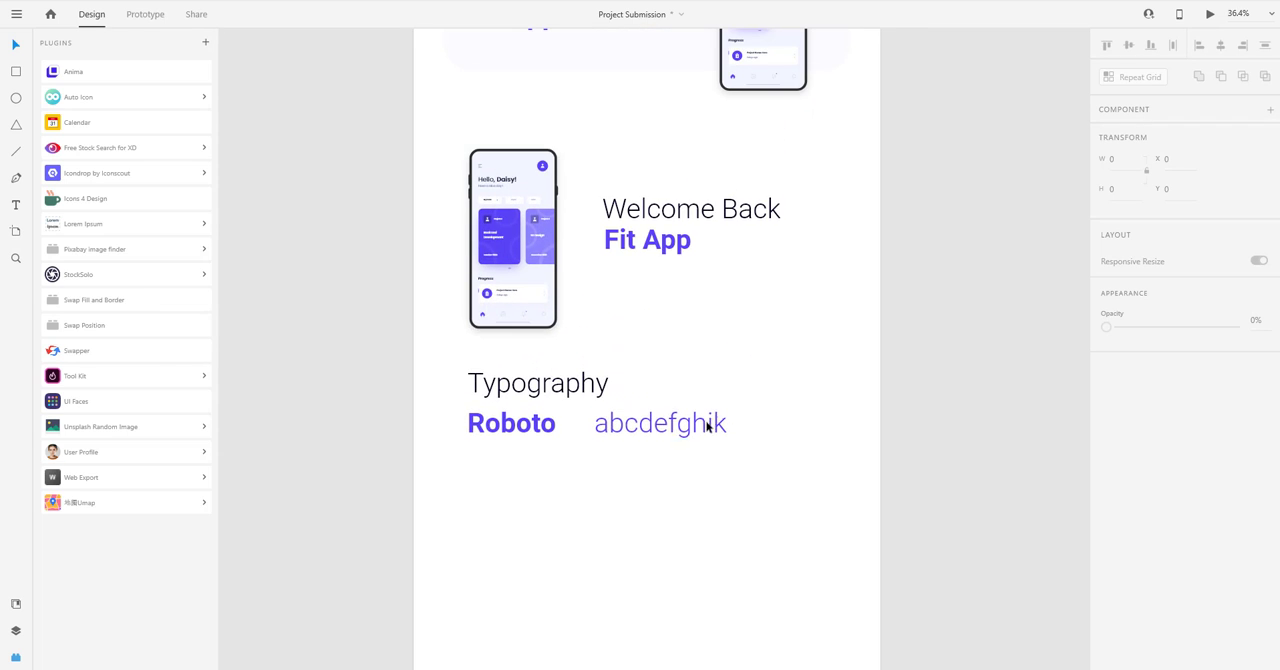
# Switch to the Behance project in the browser, examine its branding and screen sections, and return to Adobe XD.
pyautogui.hotkey('alt', 'Tab')
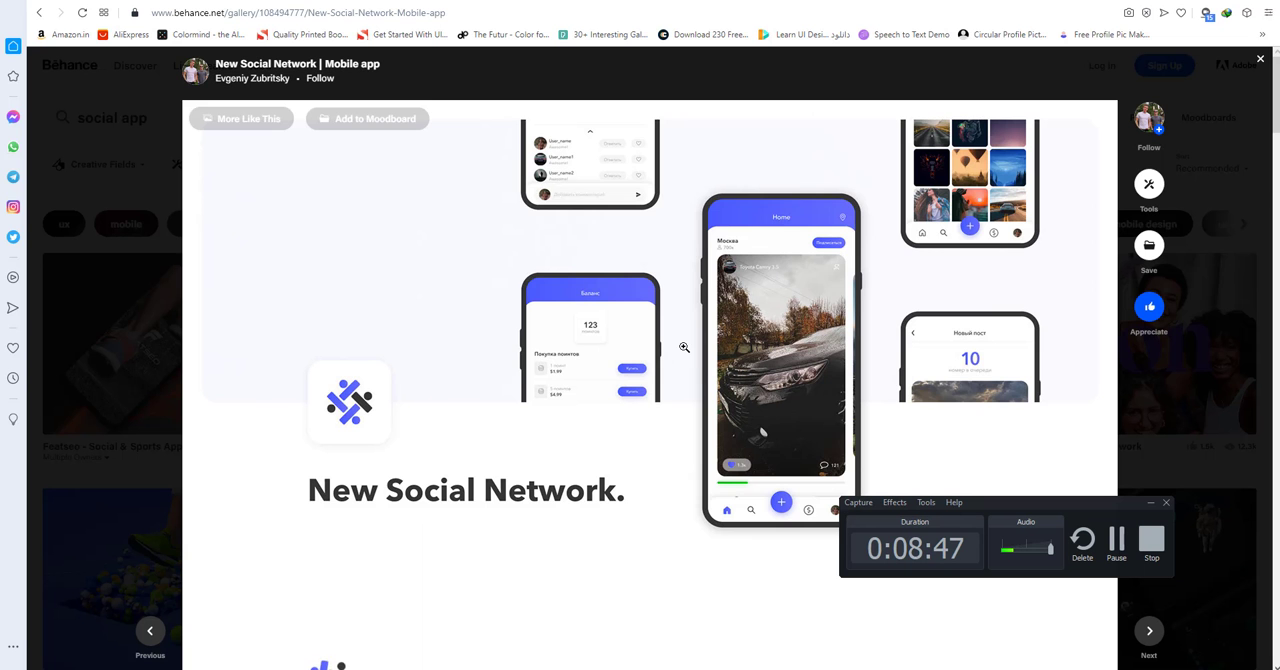
pyautogui.scroll(-2, 686, 350)
pyautogui.scroll(-2, 686, 350)
pyautogui.scroll(2, 395, 154)
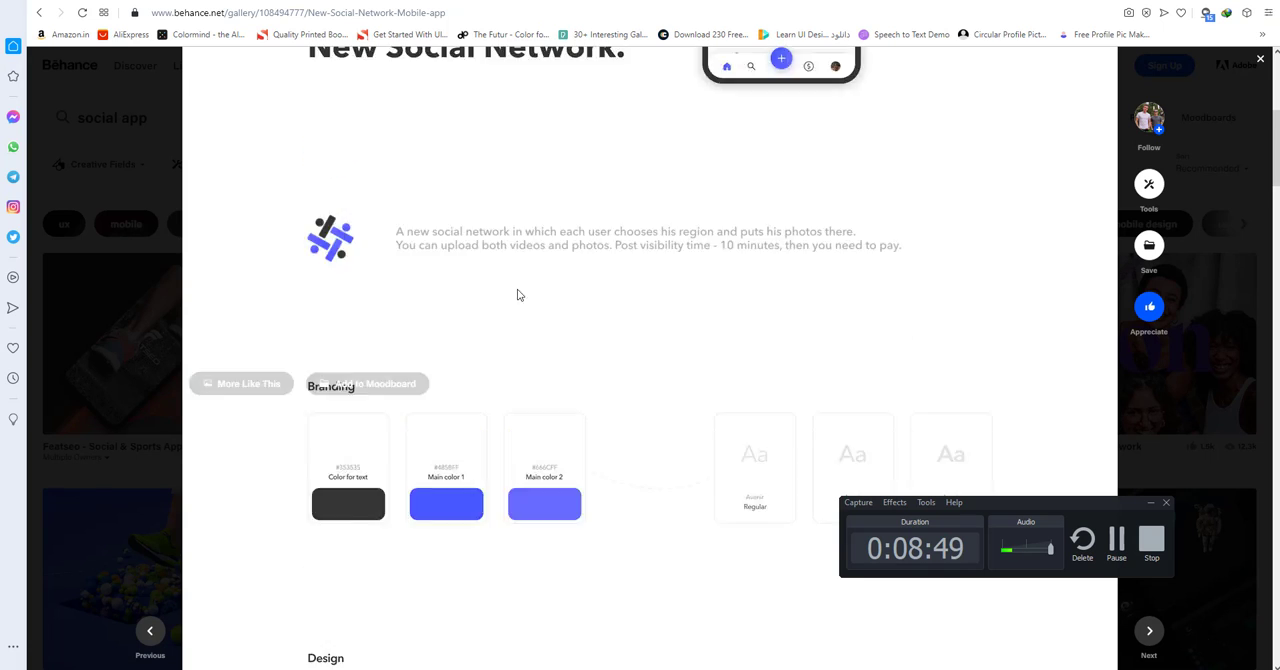
pyautogui.scroll(-8, 395, 154)
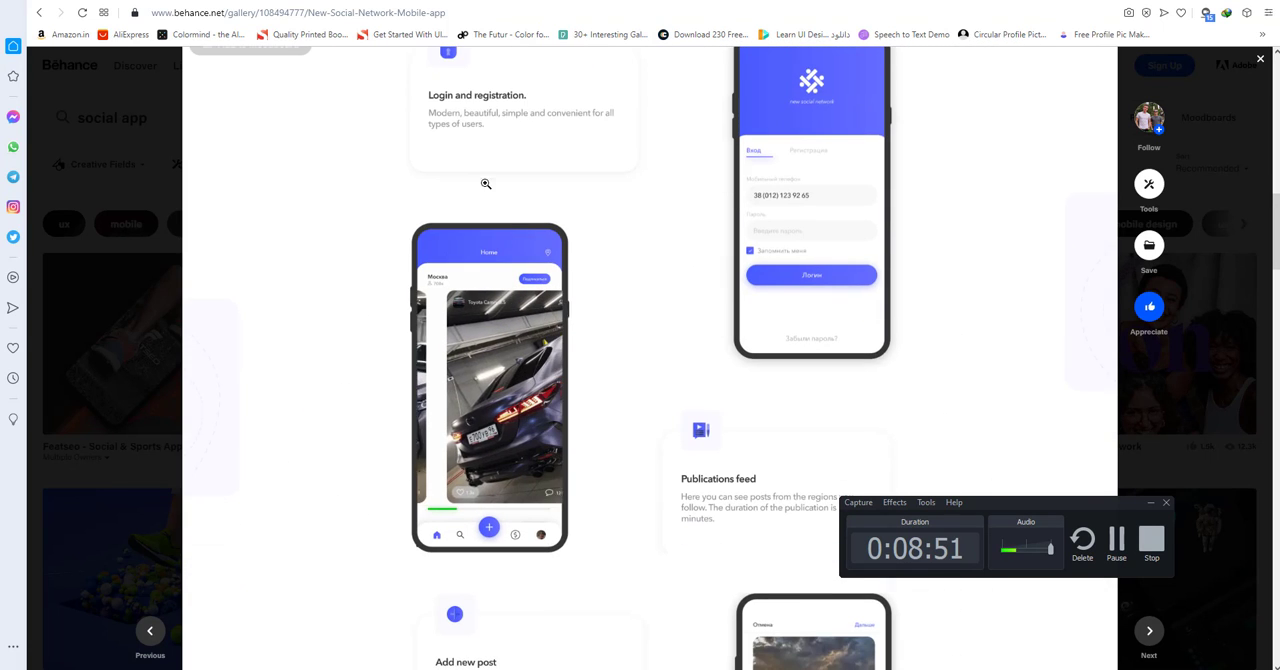
pyautogui.scroll(1, 560, 210)
pyautogui.scroll(-1, 628, 233)
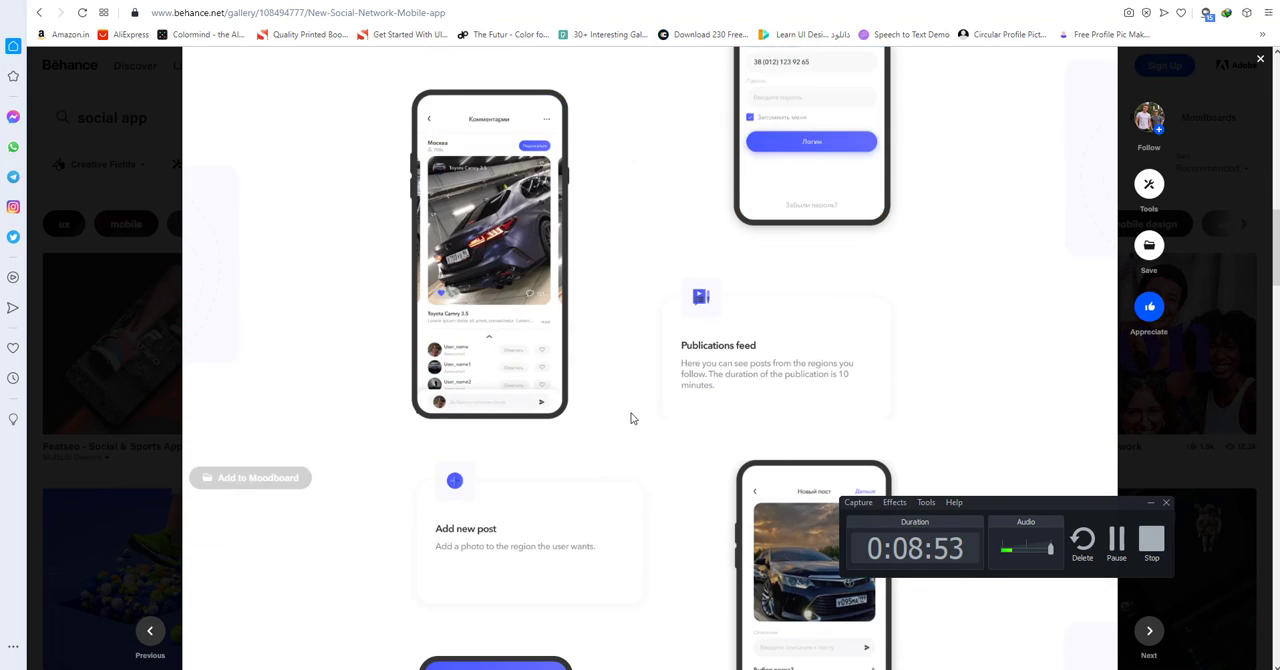
pyautogui.scroll(-2, 740, 384)
pyautogui.hotkey('alt', 'Tab')
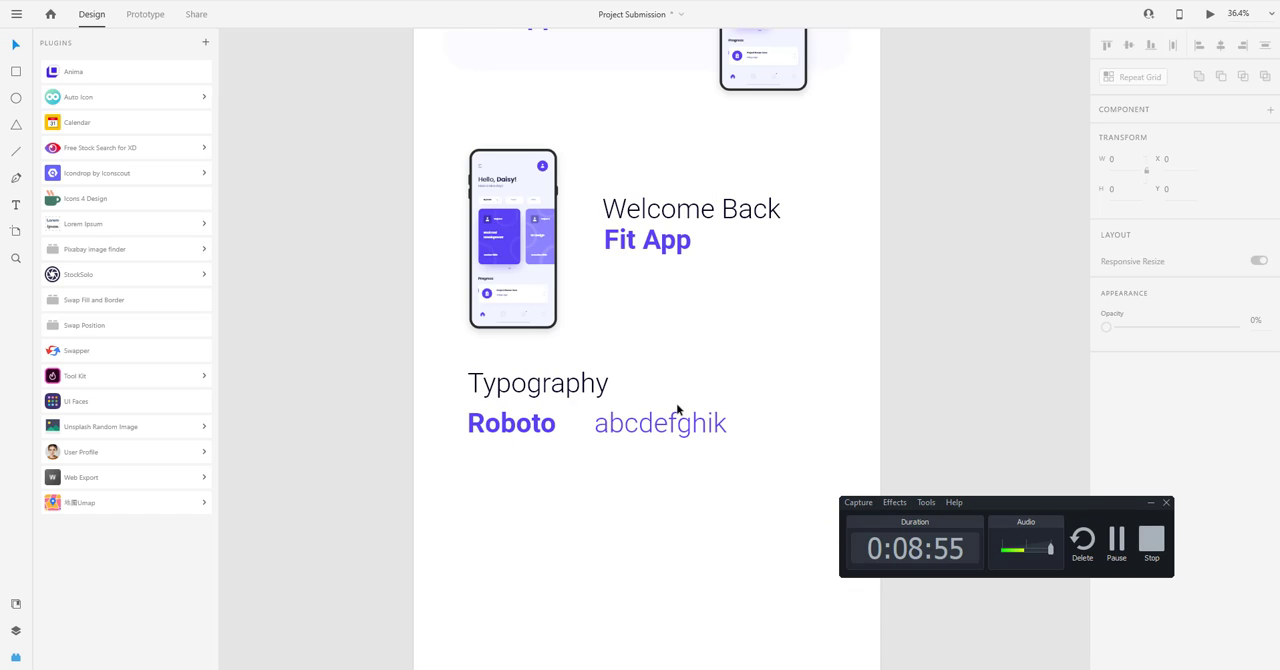
# Duplicate the Typography block below itself at X 222, Y 2404 and change the copied heading to "Color".
pyautogui.moveTo(707, 395); pyautogui.dragTo(672, 253)
pyautogui.moveTo(675, 336); pyautogui.dragTo(496, 358)
pyautogui.doubleClick(497, 358)
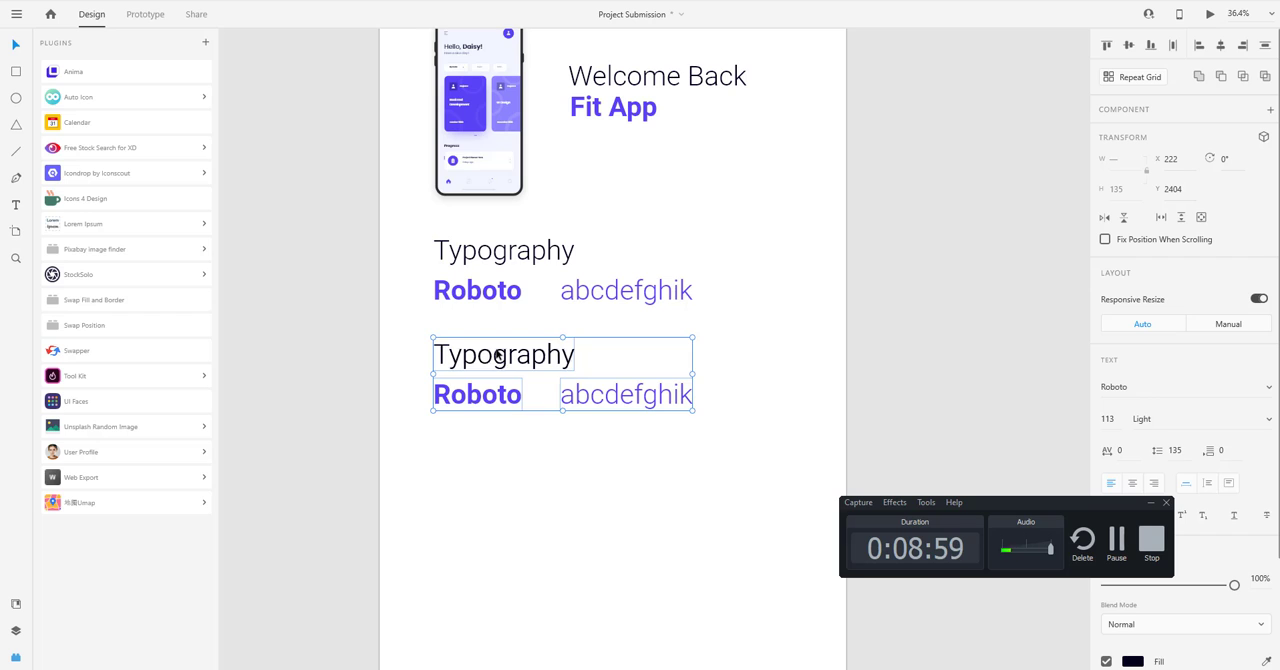
pyautogui.doubleClick(535, 362)
pyautogui.write('Color')
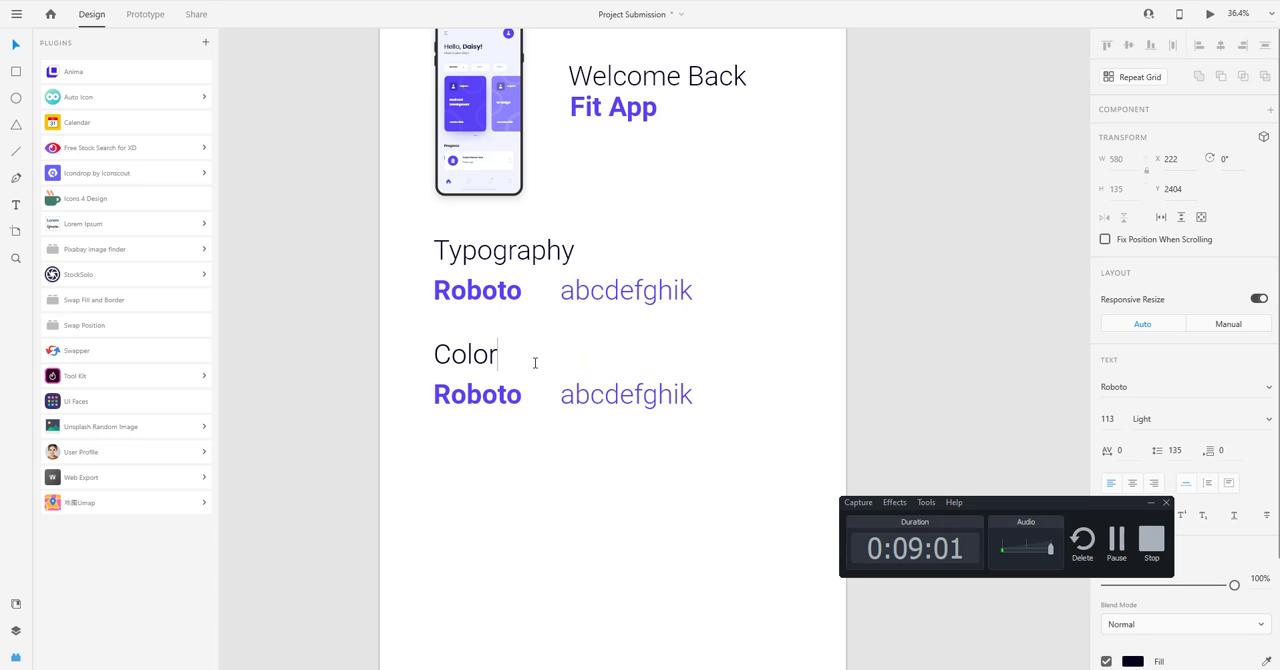
pyautogui.press('Escape')
# Copy the hex fill value of the "Roboto" line under the "Color" heading.
pyautogui.click(471, 393)
pyautogui.scroll(3, 481, 398)
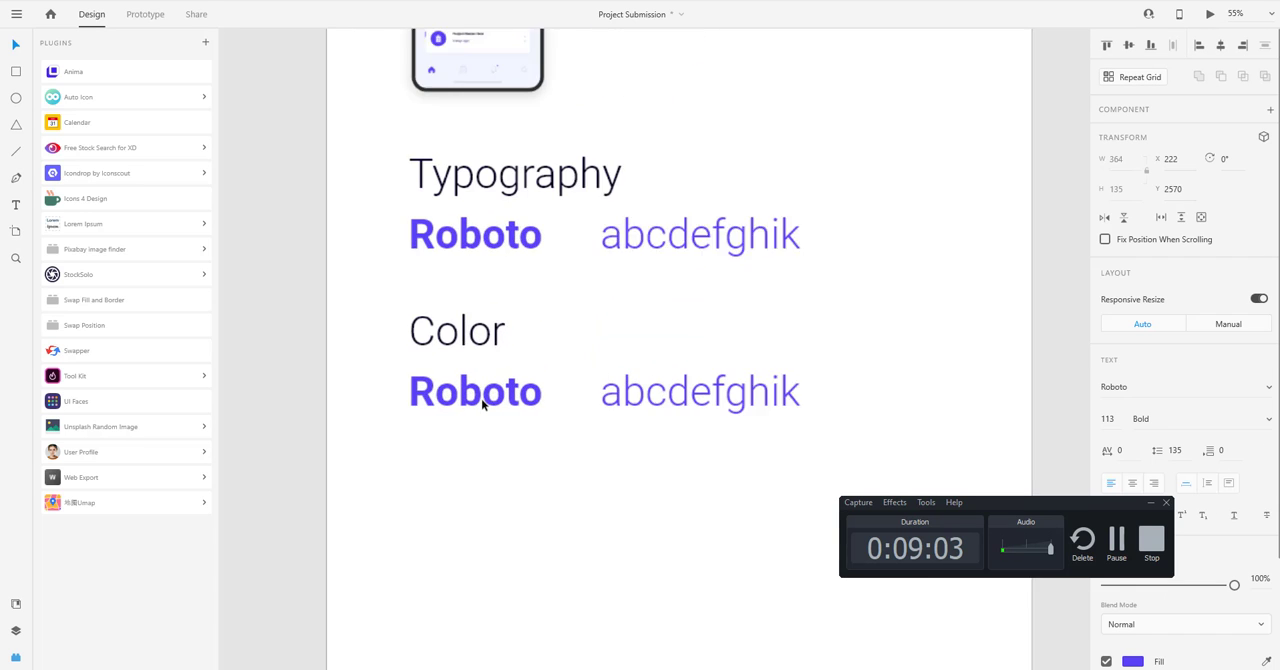
pyautogui.click(1150, 505)
pyautogui.click(1133, 662)
pyautogui.hotkey('ctrl', 'c')
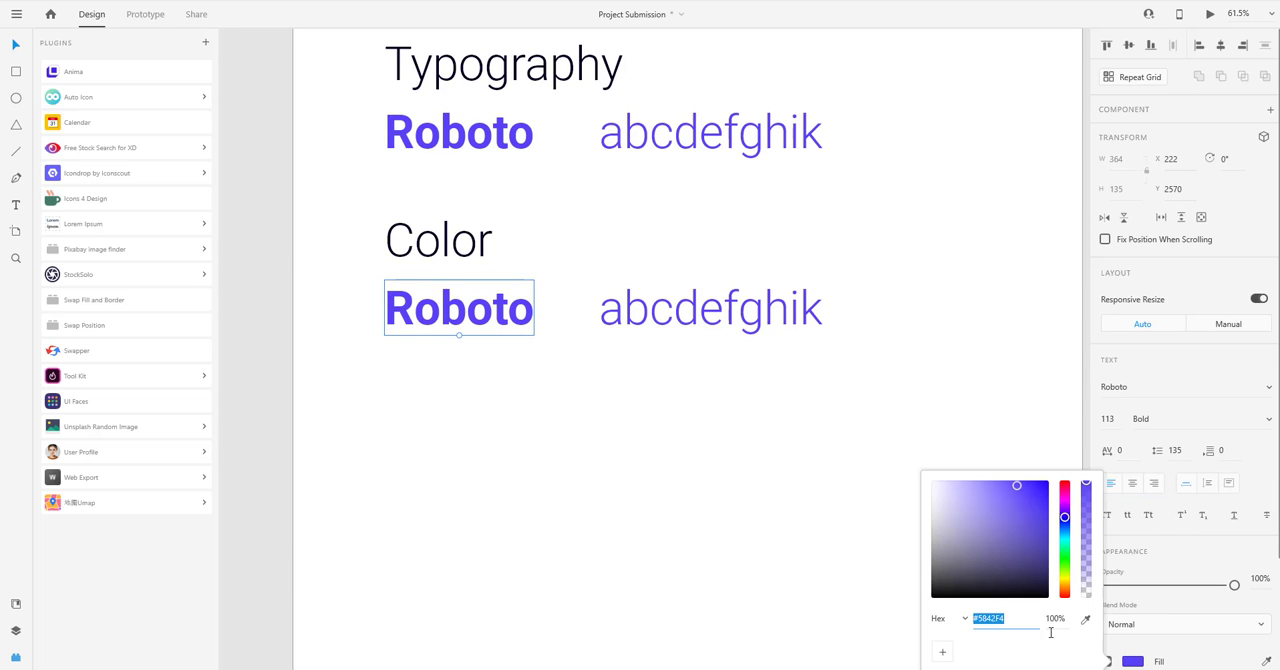
pyautogui.click(585, 484)
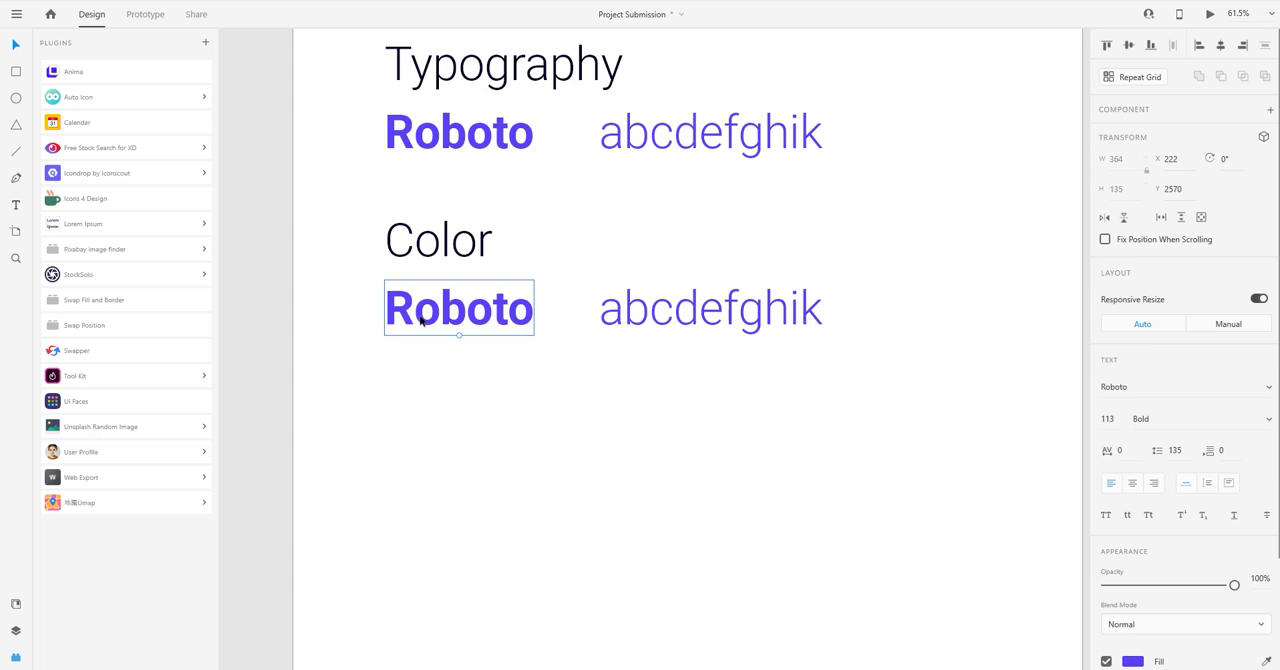
# Move the lower text pair aside to X 789 and draw a 391 by 159 purple swatch with corner radius 36 under "Color".
pyautogui.moveTo(669, 352); pyautogui.dragTo(480, 286)
pyautogui.moveTo(423, 314); pyautogui.dragTo(655, 314)
pyautogui.click(17, 73)
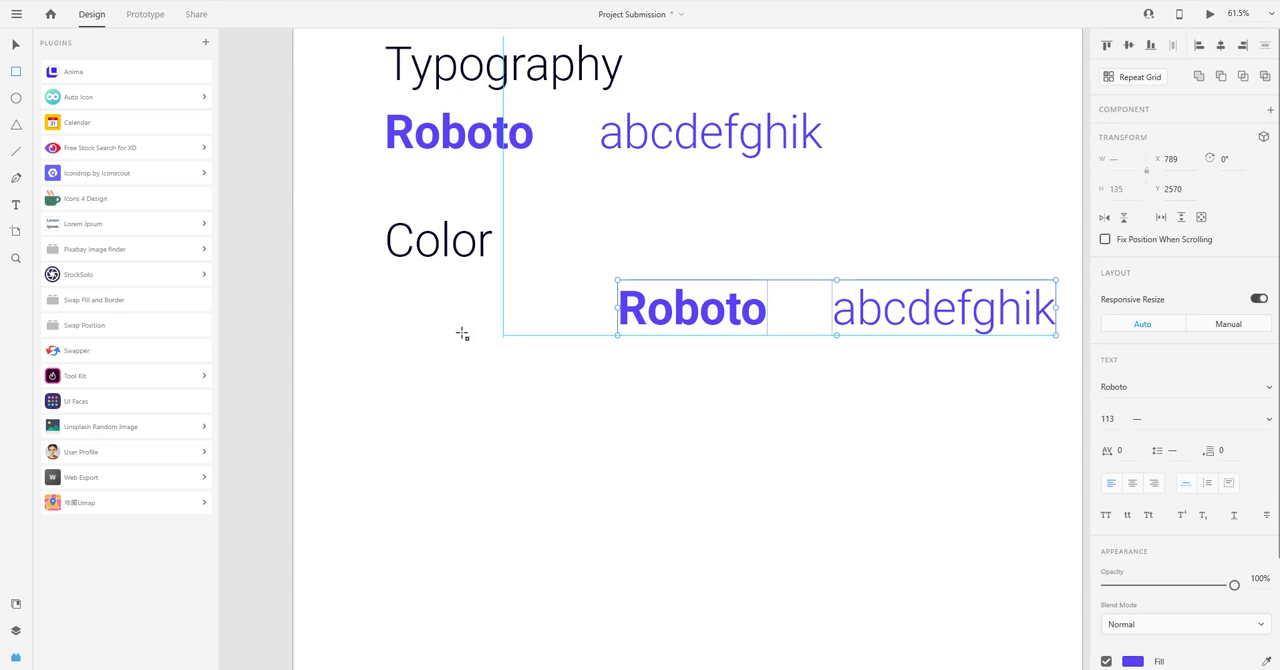
pyautogui.moveTo(385, 275)
pyautogui.mouseDown()
pyautogui.moveTo(556, 338)
pyautogui.moveTo(545, 340)
pyautogui.mouseUp()
pyautogui.moveTo(536, 284); pyautogui.dragTo(521, 307)
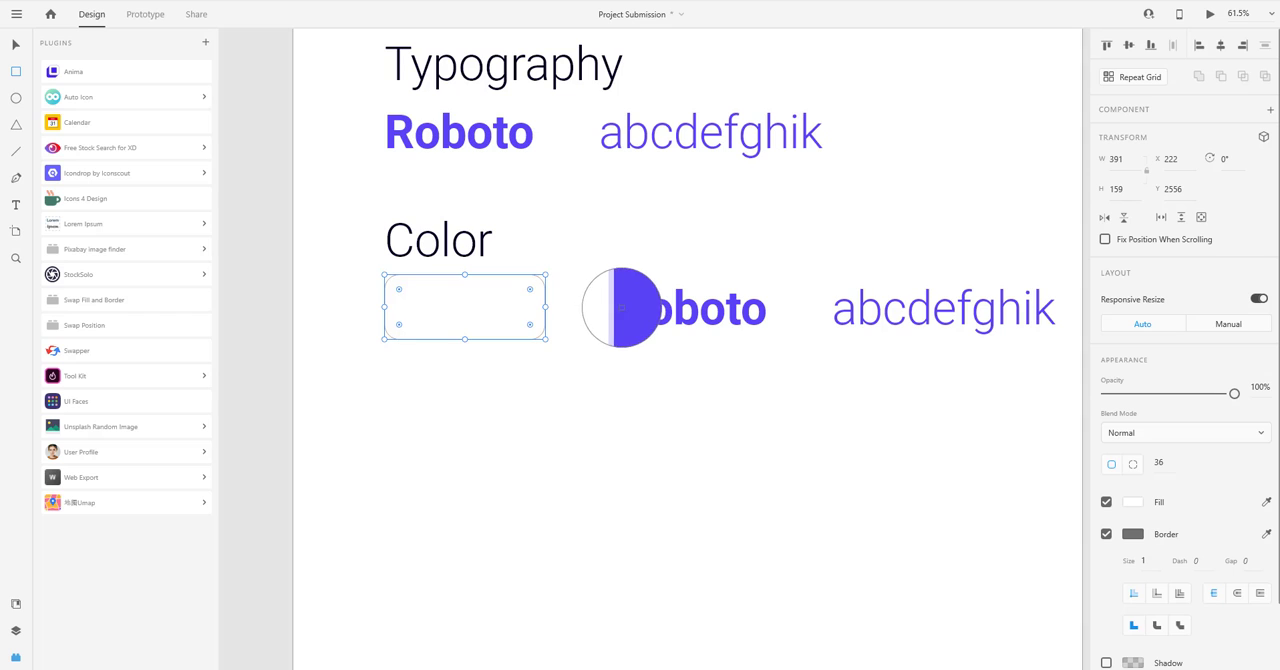
pyautogui.click(621, 310)
pyautogui.click(526, 372)
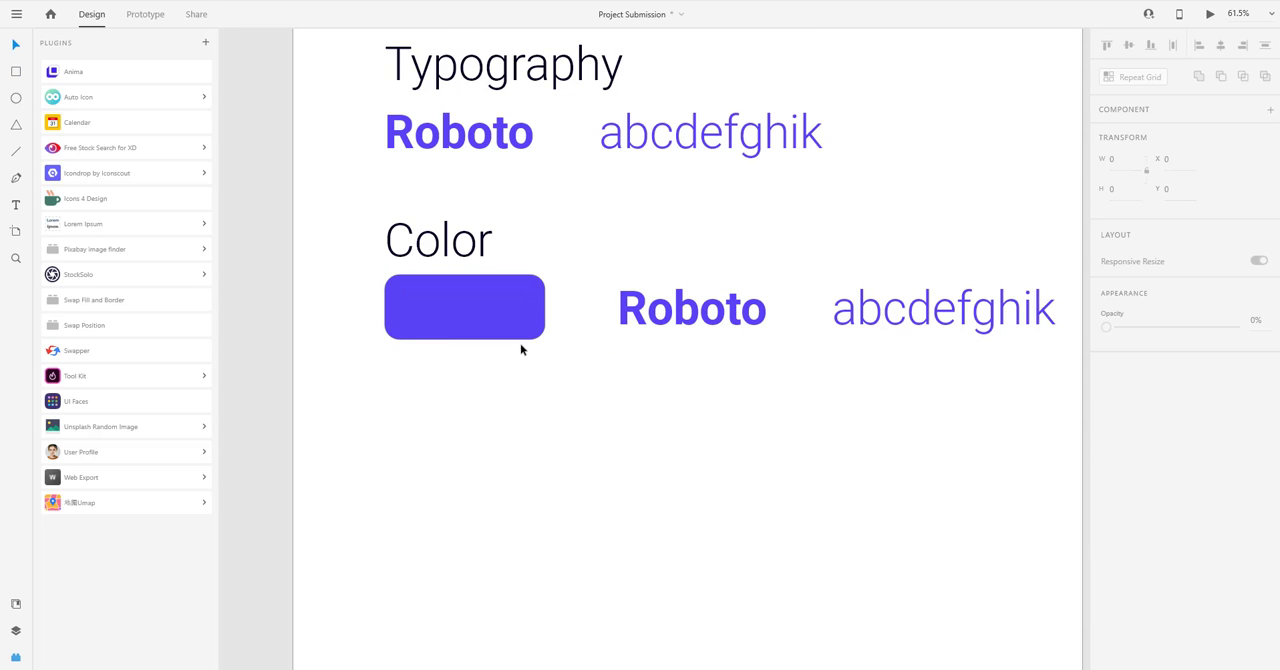
# Replace the lower "Roboto" text with #5842F4, move it to X 675 beside the swatch, and delete the "abcdefghik" copy.
pyautogui.doubleClick(640, 318)
pyautogui.hotkey('ctrl', 'v')
pyautogui.moveTo(700, 319); pyautogui.dragTo(653, 319)
pyautogui.click(880, 320)
pyautogui.press('Delete')
# Set the #5842F4 label to Light weight.
pyautogui.click(703, 321)
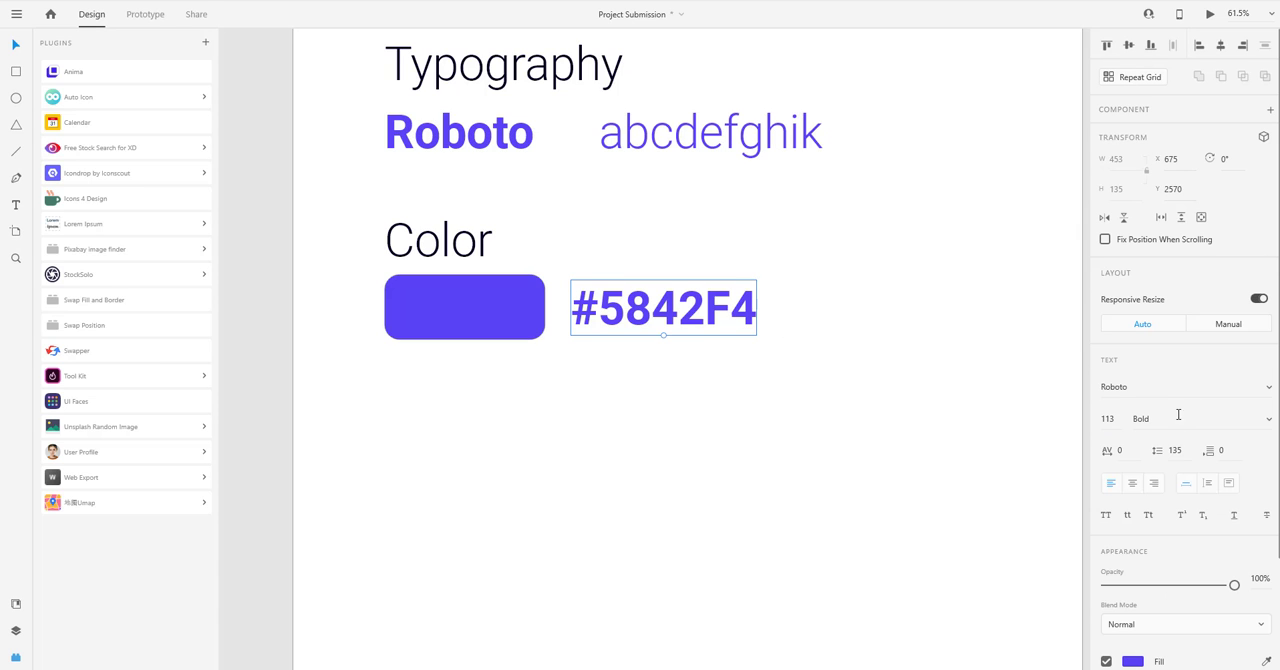
pyautogui.click(1268, 426)
pyautogui.scroll(2, 1180, 340)
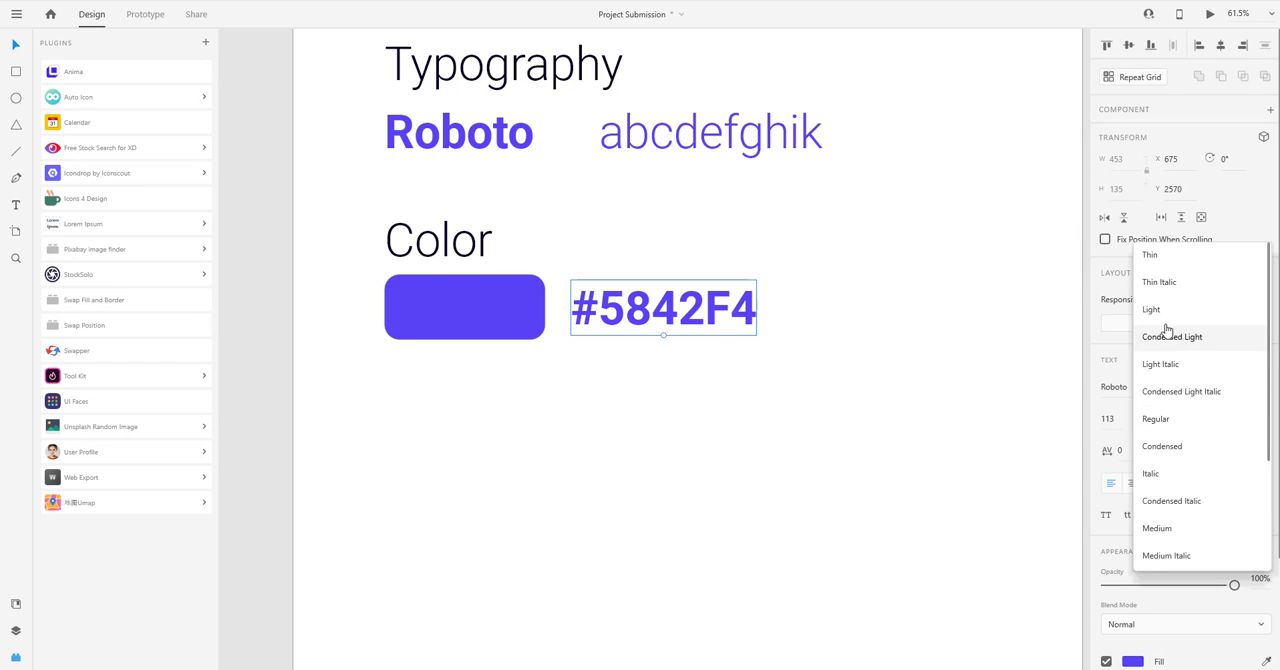
pyautogui.click(1150, 307)
pyautogui.click(712, 379)
# Shrink the #5842F4 label and center it vertically beside the purple swatch.
pyautogui.click(640, 323)
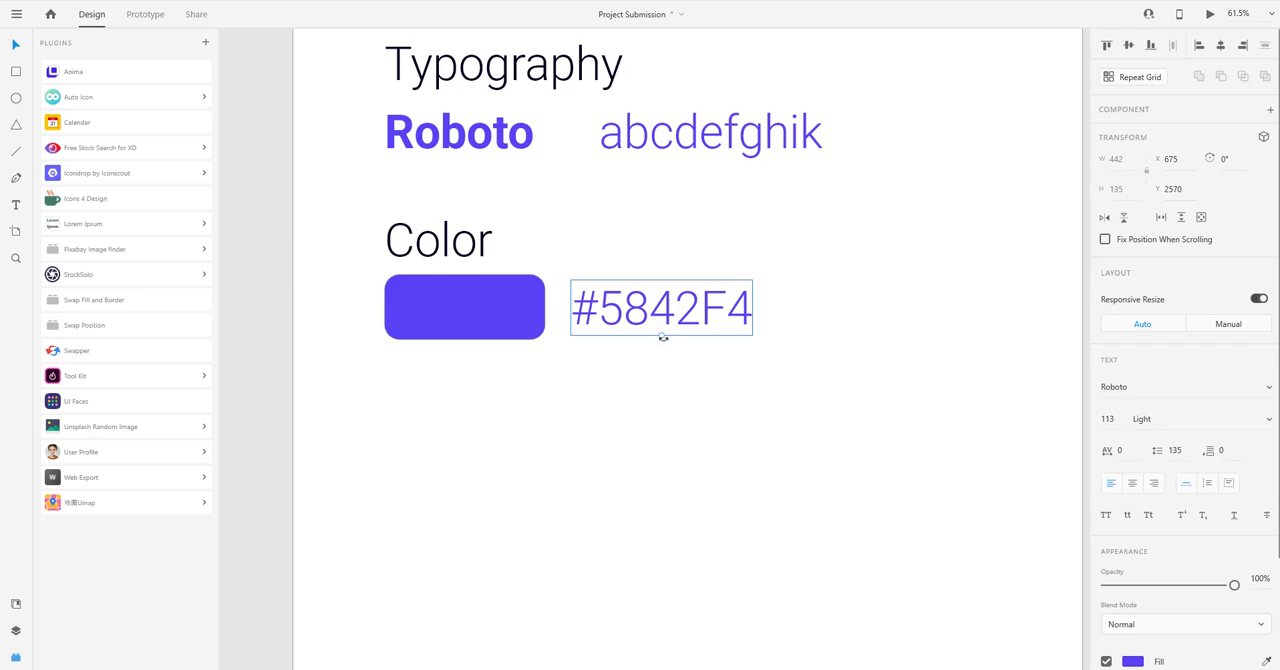
pyautogui.moveTo(660, 336); pyautogui.dragTo(638, 320)
pyautogui.click(577, 384)
pyautogui.scroll(-5, 577, 384)
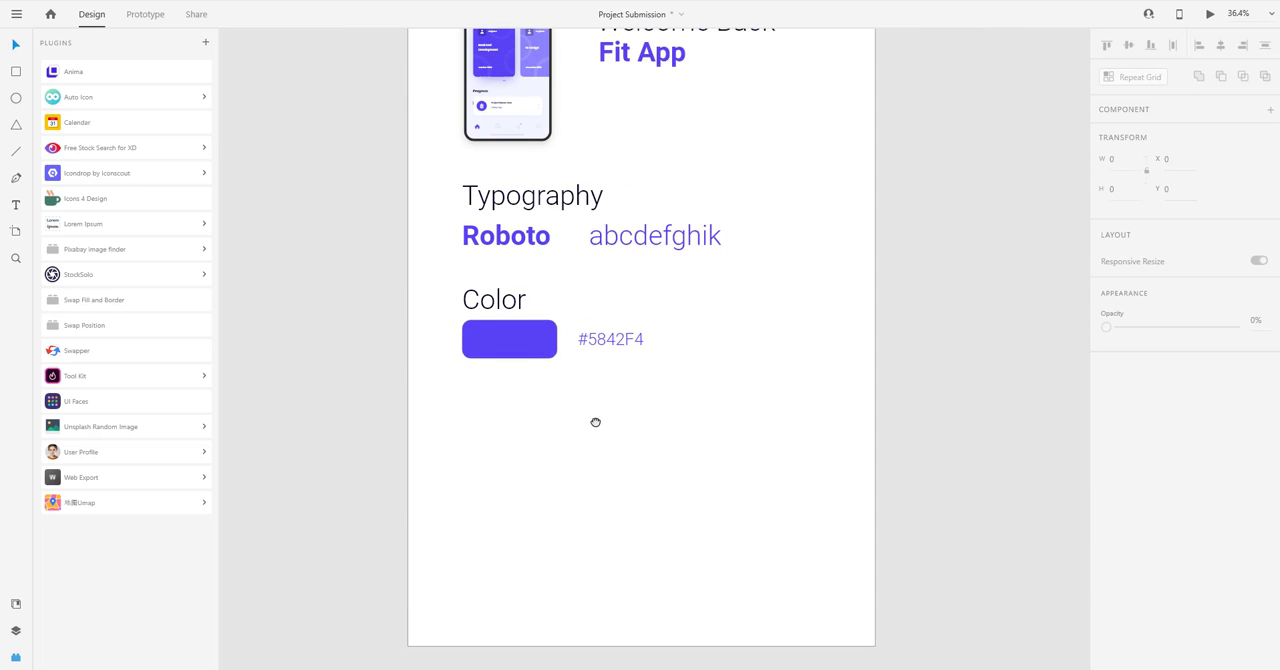
# Move the Color section to the artboard's right side, with the heading right-aligned to the swatch and the hex label left of it.
pyautogui.moveTo(595, 423); pyautogui.dragTo(539, 471)
pyautogui.moveTo(410, 345); pyautogui.dragTo(734, 347)
pyautogui.moveTo(460, 388); pyautogui.dragTo(731, 388)
pyautogui.moveTo(578, 387); pyautogui.dragTo(644, 387)
pyautogui.click(567, 443)
# Draw a 972 by 972 circle and place it at X -440, Y 1003 over the lower phone mockup.
pyautogui.scroll(-4, 566, 443)
pyautogui.moveTo(566, 445); pyautogui.dragTo(565, 464)
pyautogui.scroll(3, 571, 418)
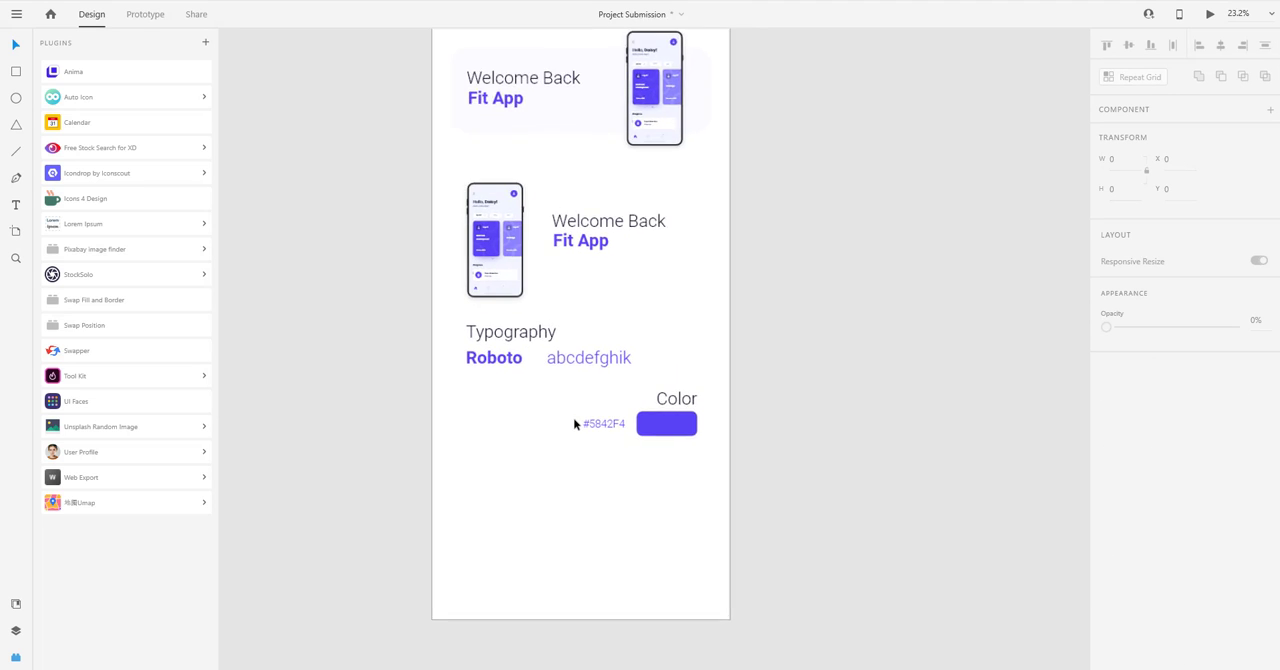
pyautogui.moveTo(555, 417); pyautogui.dragTo(551, 453)
pyautogui.scroll(-1, 684, 284)
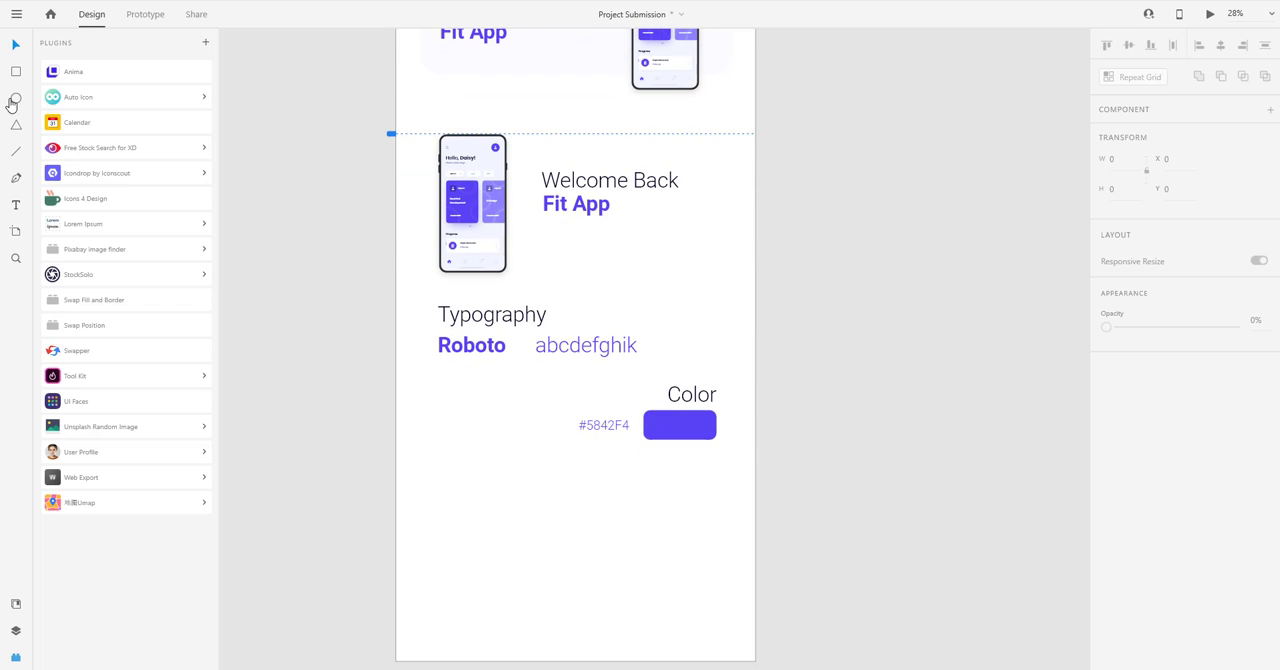
pyautogui.moveTo(339, 152)
pyautogui.mouseDown()
pyautogui.moveTo(506, 314)
pyautogui.moveTo(522, 346)
pyautogui.mouseUp()
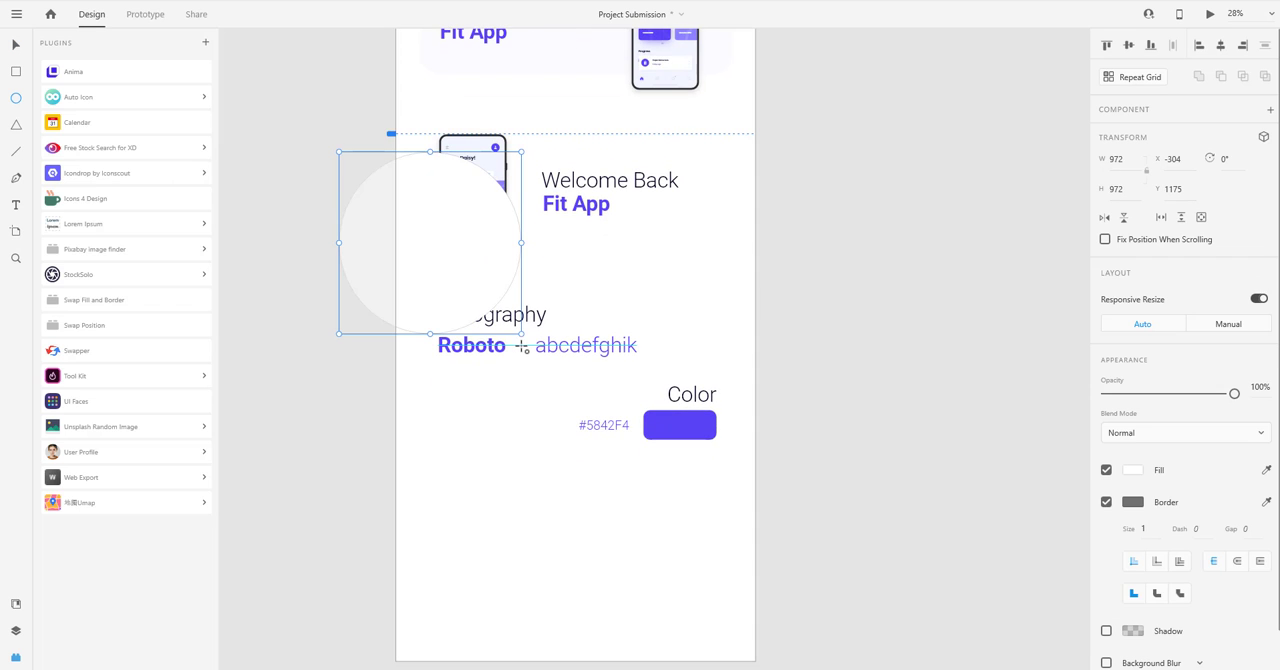
pyautogui.moveTo(474, 265); pyautogui.dragTo(449, 237)
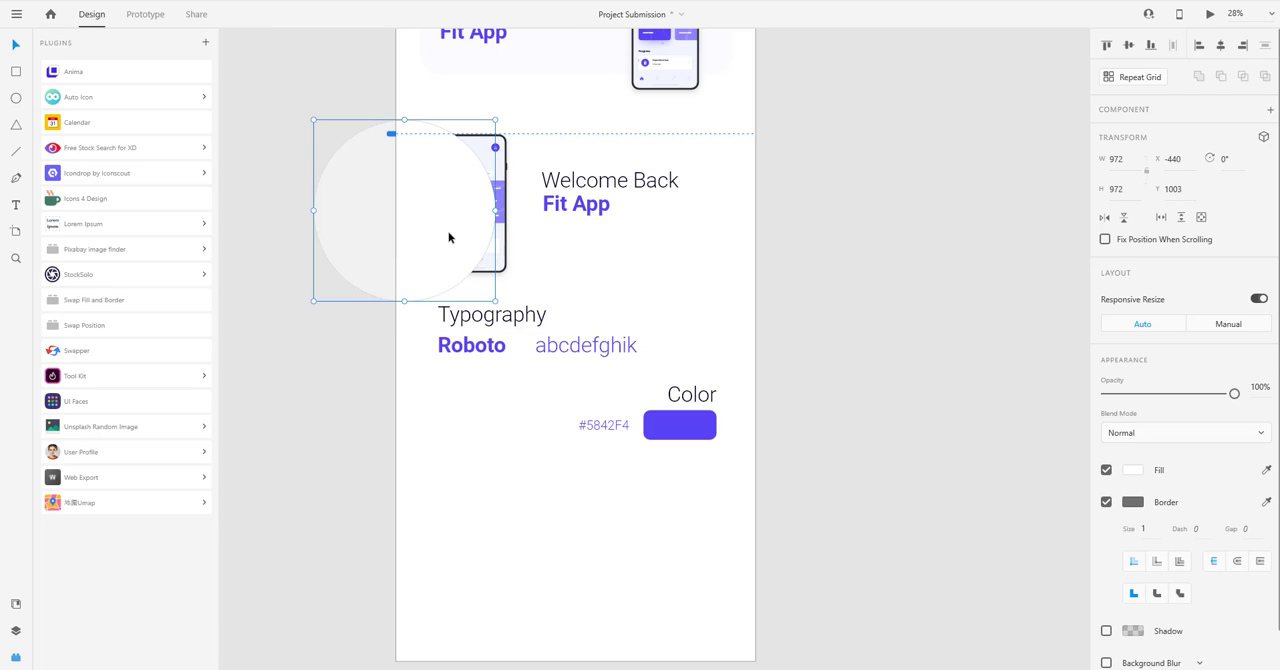
# Send the large circle behind the phone mockup and style it with no border and a #E5E5FF fill.
pyautogui.hotkey('ctrl', 'shift', '[')
pyautogui.press('i')
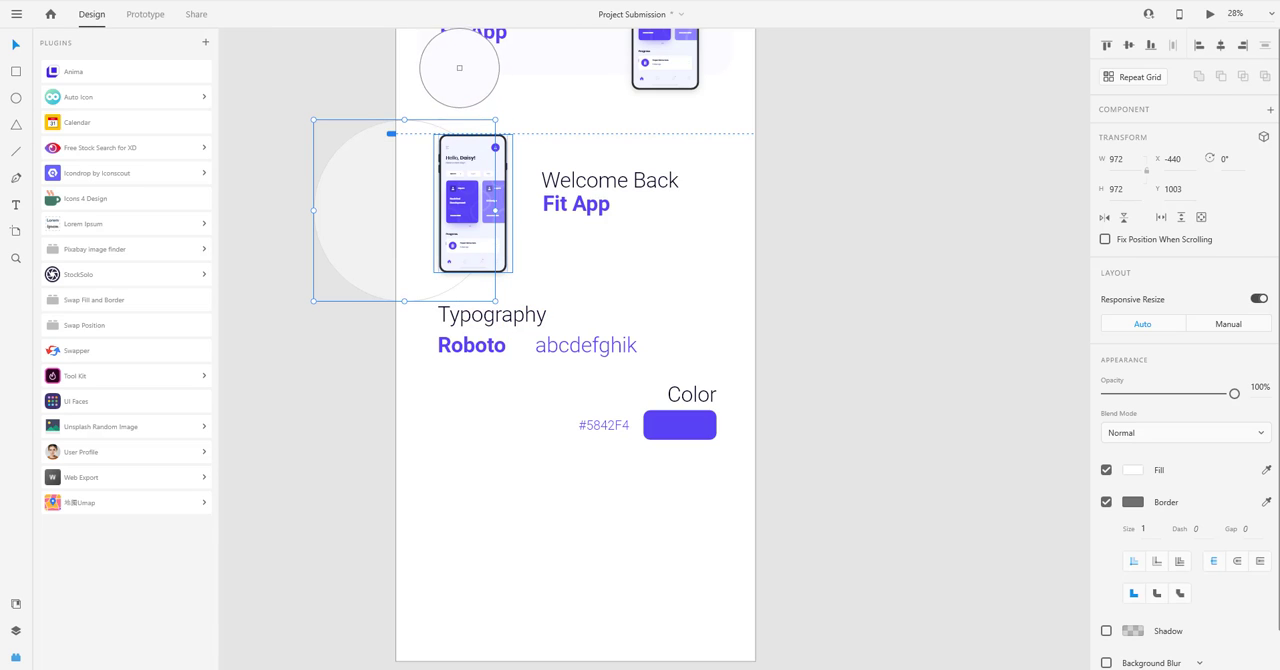
pyautogui.click(459, 68)
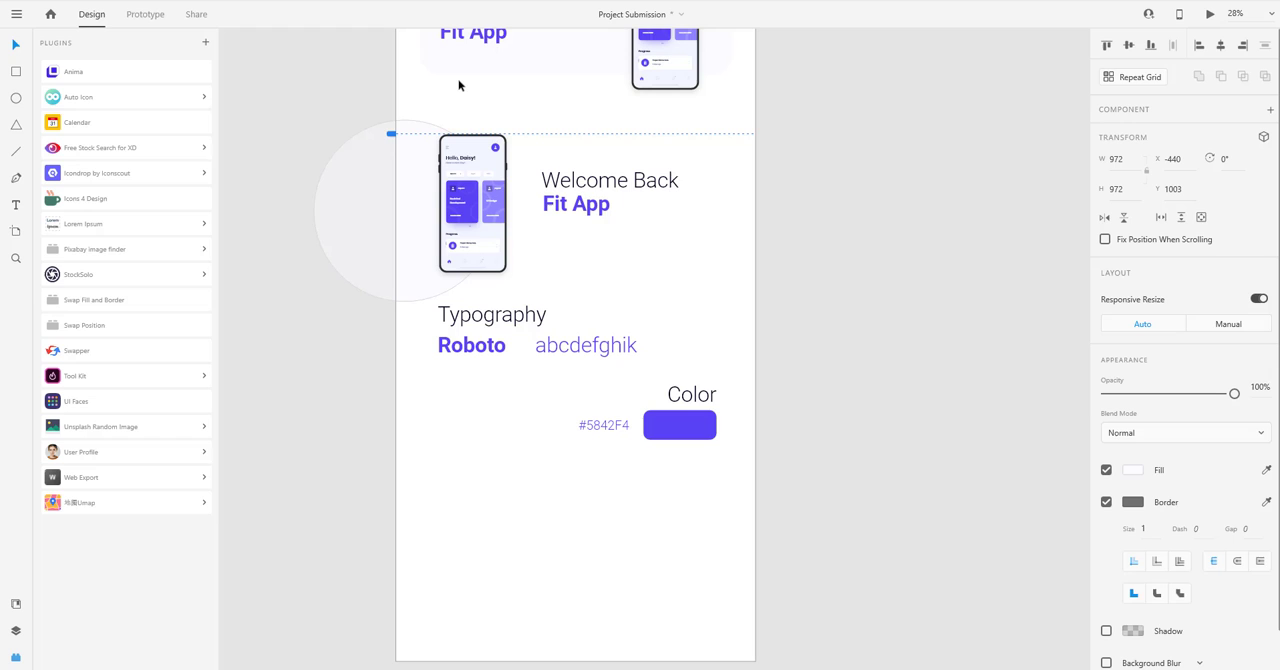
pyautogui.click(1106, 503)
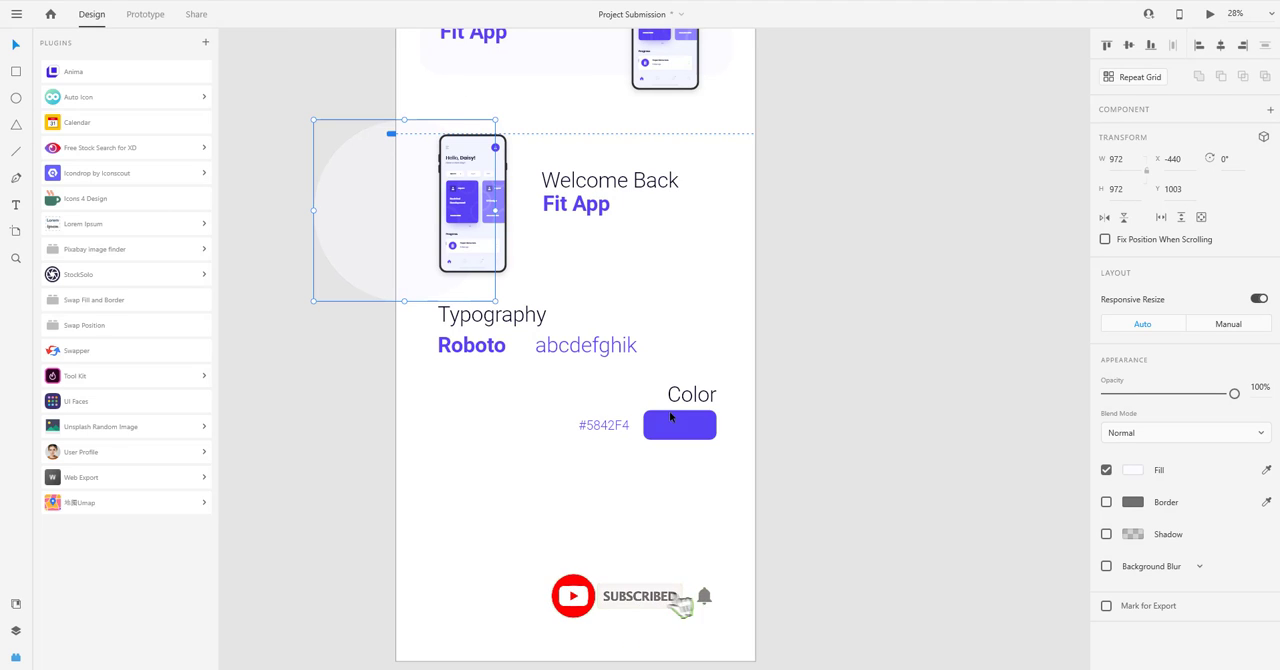
pyautogui.click(1134, 470)
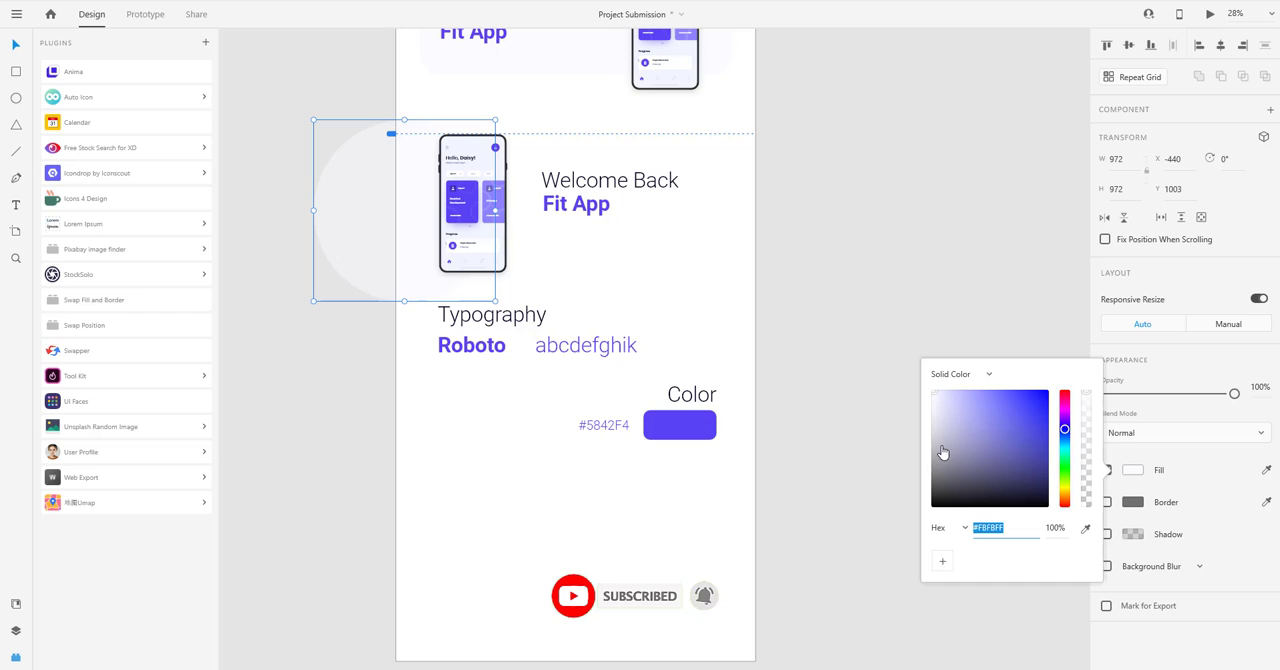
pyautogui.moveTo(957, 405)
pyautogui.mouseDown()
pyautogui.moveTo(975, 412)
pyautogui.moveTo(944, 398)
pyautogui.mouseUp()
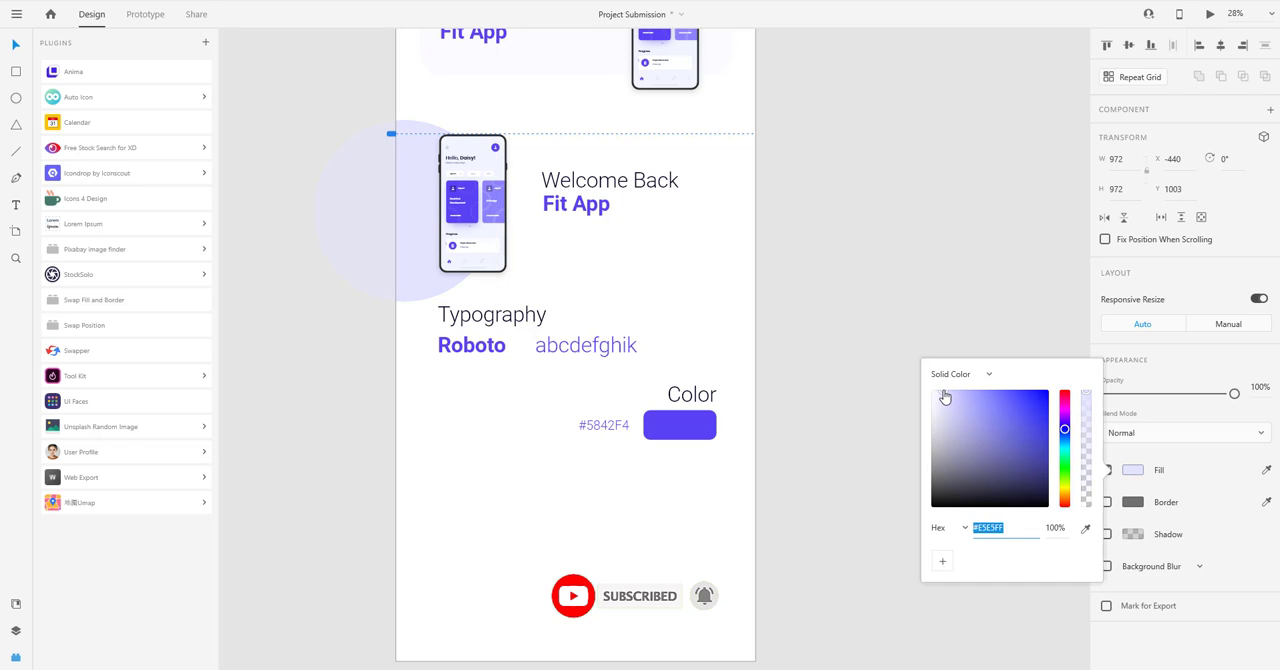
pyautogui.click(445, 472)
# Fill the rounded cover banner with the same lavender as the large circle by sampling its color.
pyautogui.scroll(3, 491, 472)
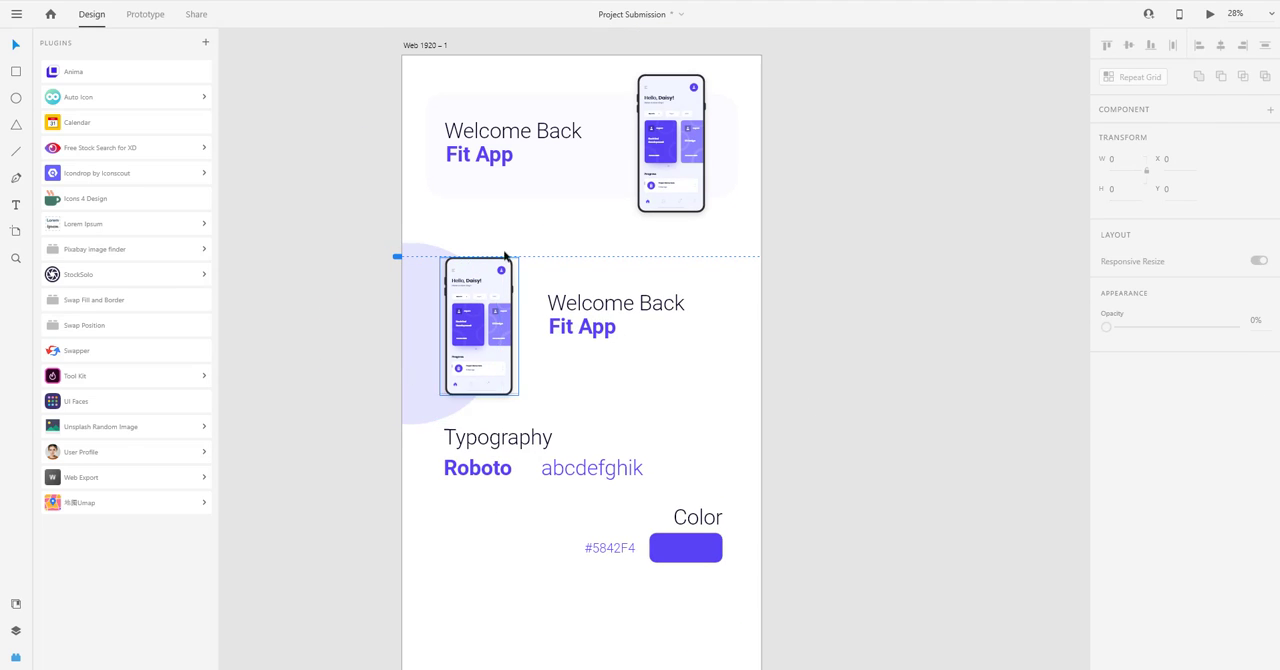
pyautogui.click(540, 185)
pyautogui.press('i')
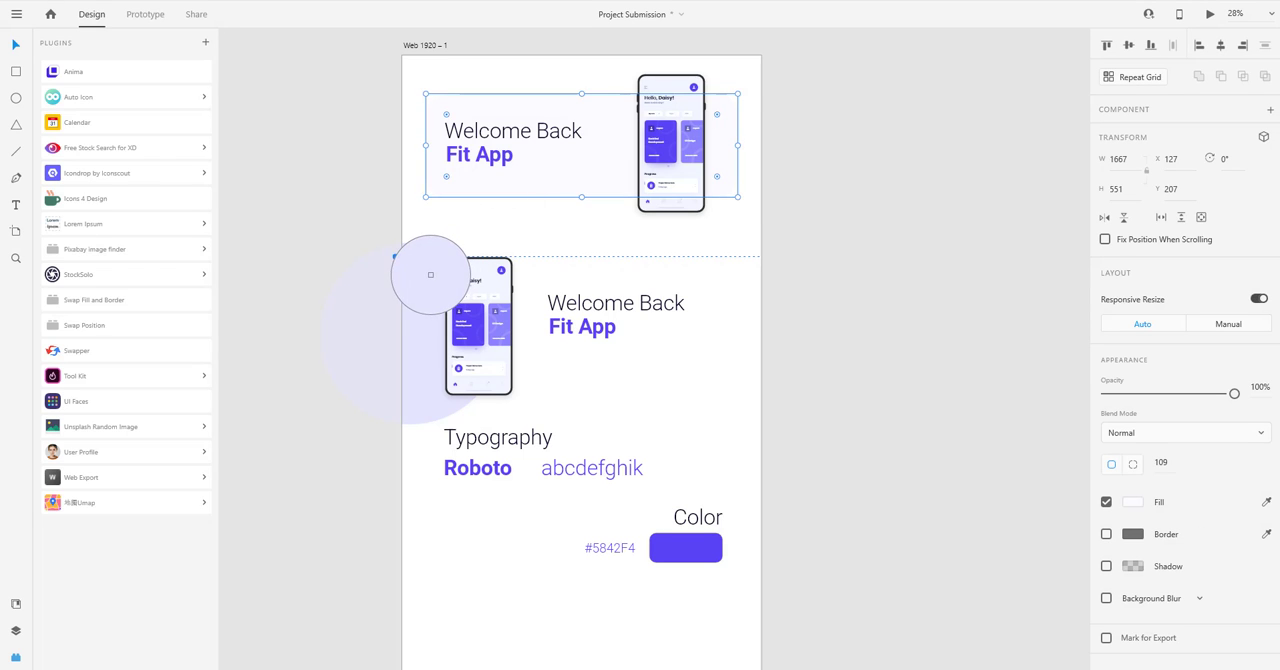
pyautogui.click(430, 274)
pyautogui.click(829, 371)
pyautogui.scroll(-1, 800, 320)
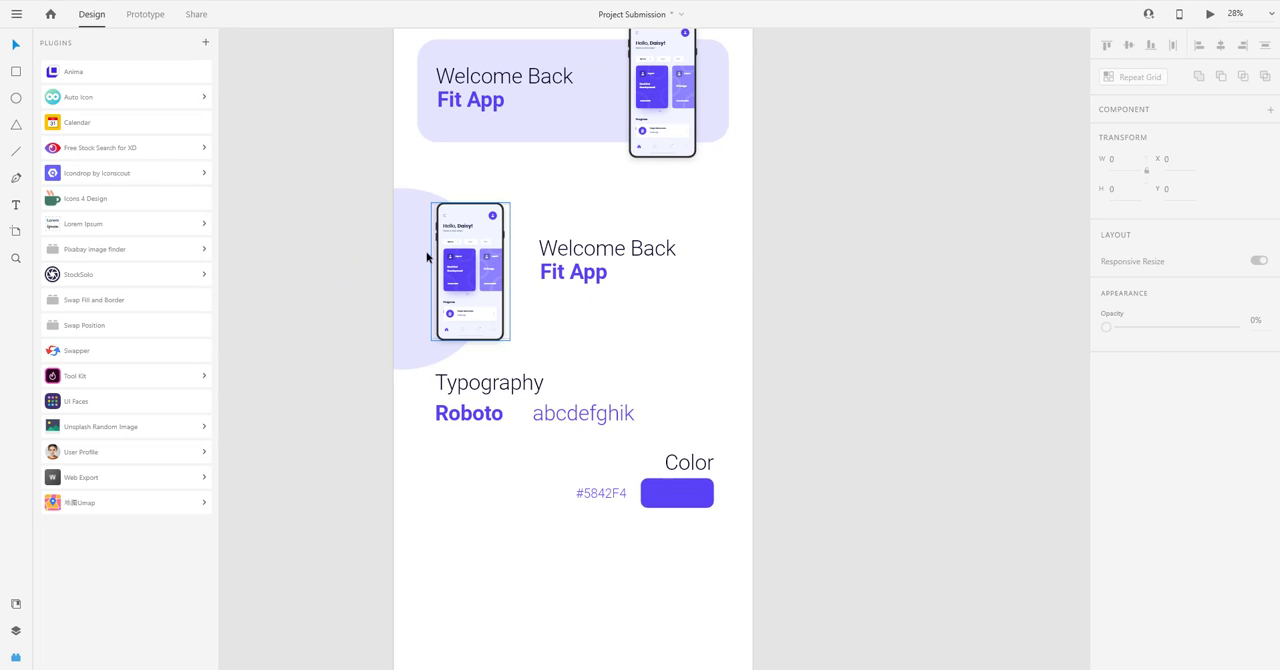
pyautogui.moveTo(414, 286); pyautogui.dragTo(737, 528)
pyautogui.hotkey('ctrl', 'z')
# Duplicate the phone mockup and place the copy at the artboard's lower right, below the Color section.
pyautogui.moveTo(696, 374); pyautogui.dragTo(729, 252)
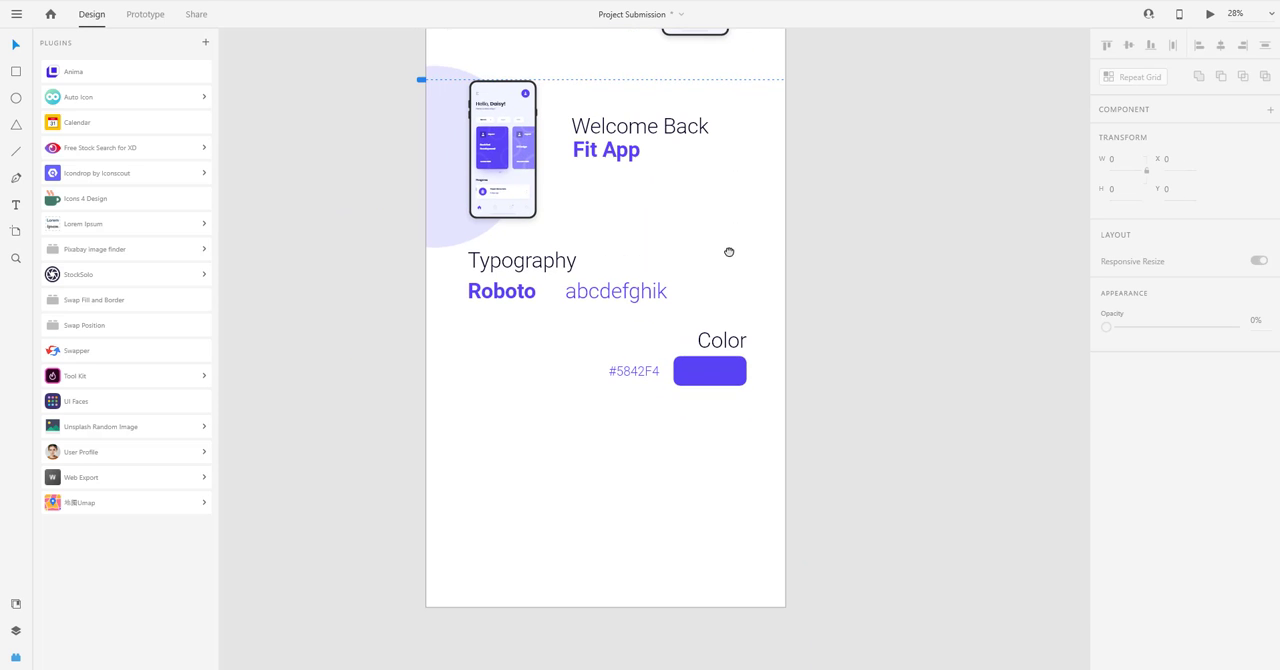
pyautogui.scroll(1, 709, 251)
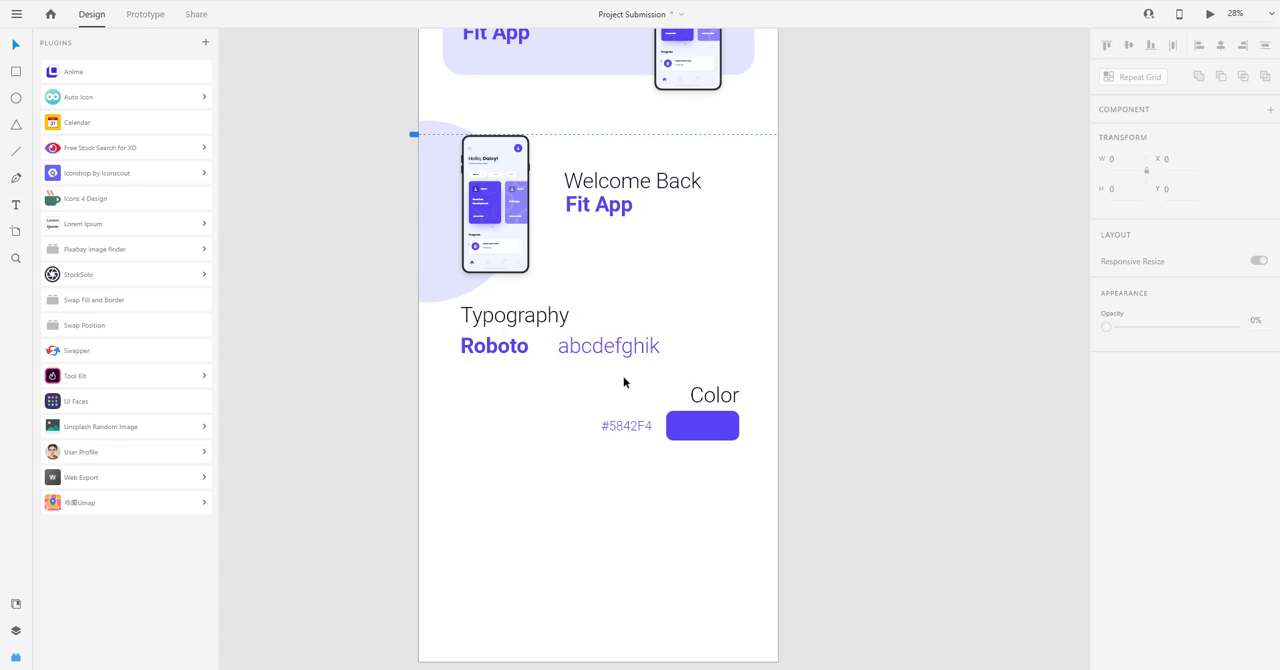
pyautogui.scroll(5, 540, 400)
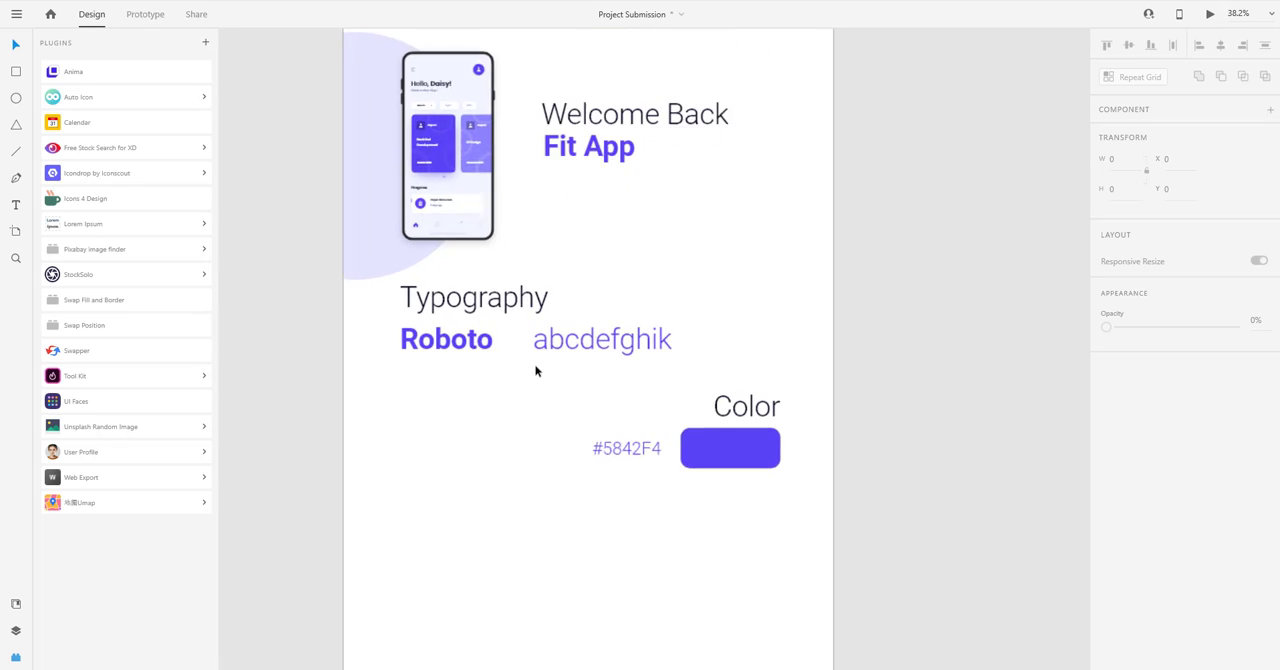
pyautogui.scroll(-5, 524, 404)
pyautogui.moveTo(470, 220); pyautogui.dragTo(679, 566)
pyautogui.moveTo(586, 504); pyautogui.dragTo(608, 389)
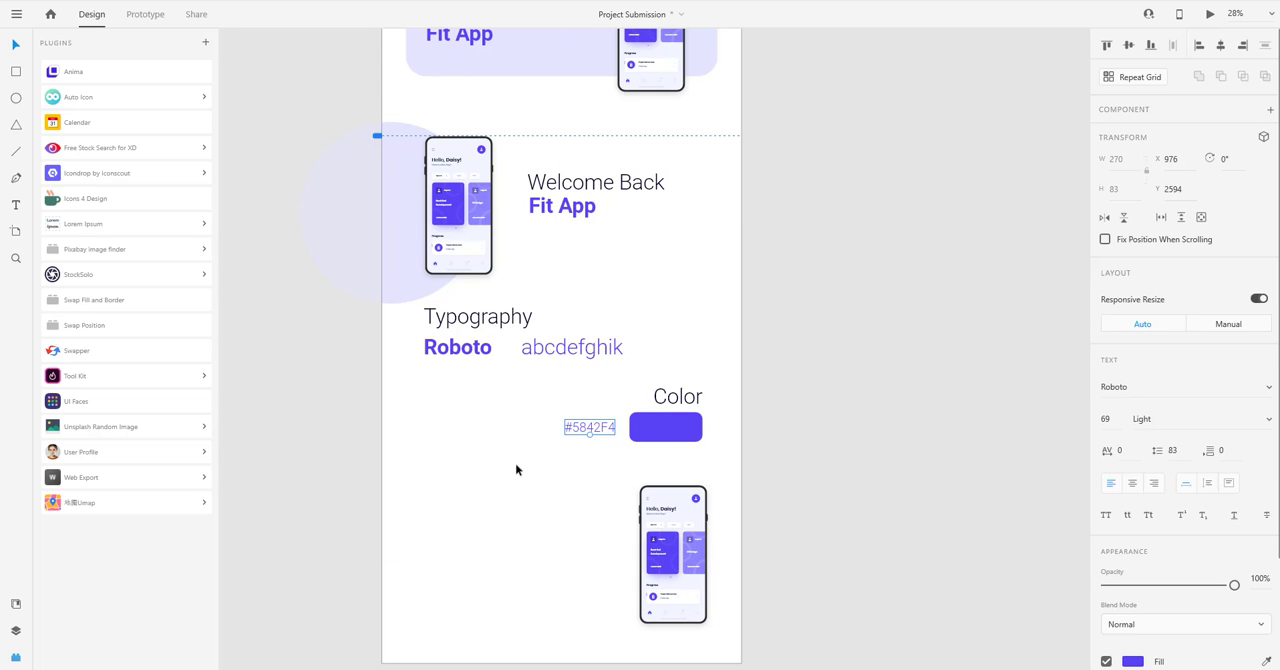
pyautogui.click(515, 464)
# Draw a 568 by 497 rectangle at X 643, Y 3093, left of the lowest phone, with corners rounded to 64.
pyautogui.moveTo(517, 488); pyautogui.dragTo(554, 414)
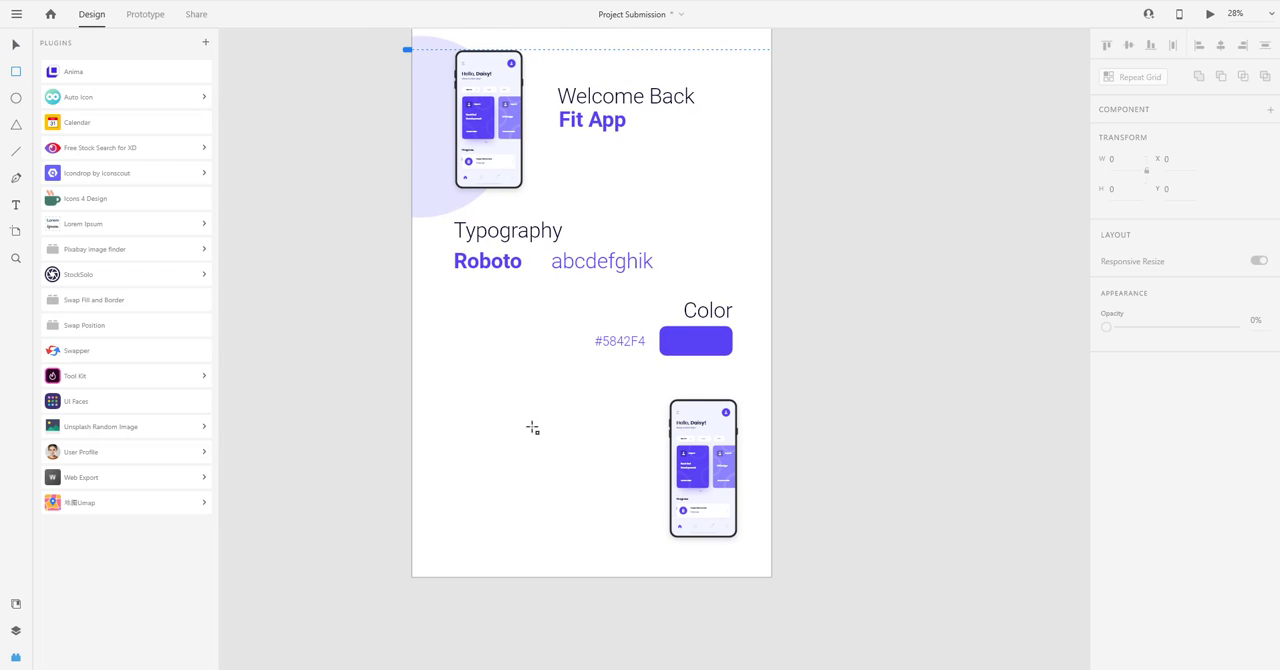
pyautogui.moveTo(532, 427); pyautogui.dragTo(638, 526)
pyautogui.moveTo(635, 508); pyautogui.dragTo(635, 507)
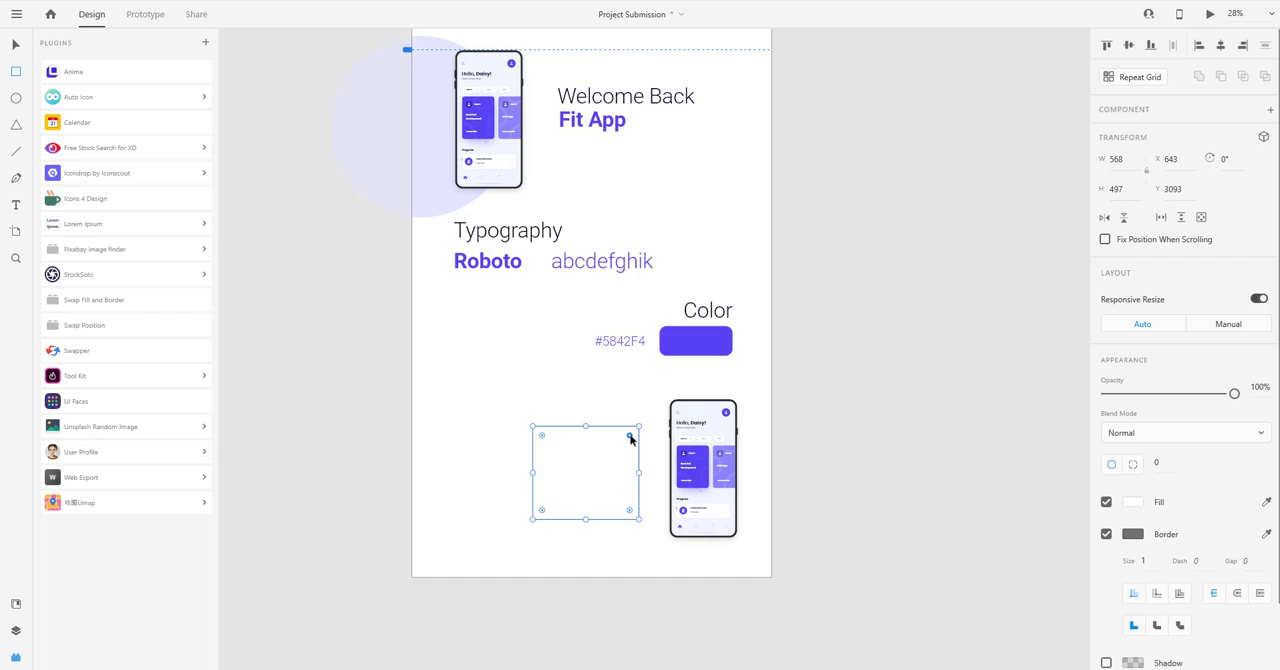
pyautogui.moveTo(631, 434); pyautogui.dragTo(623, 445)
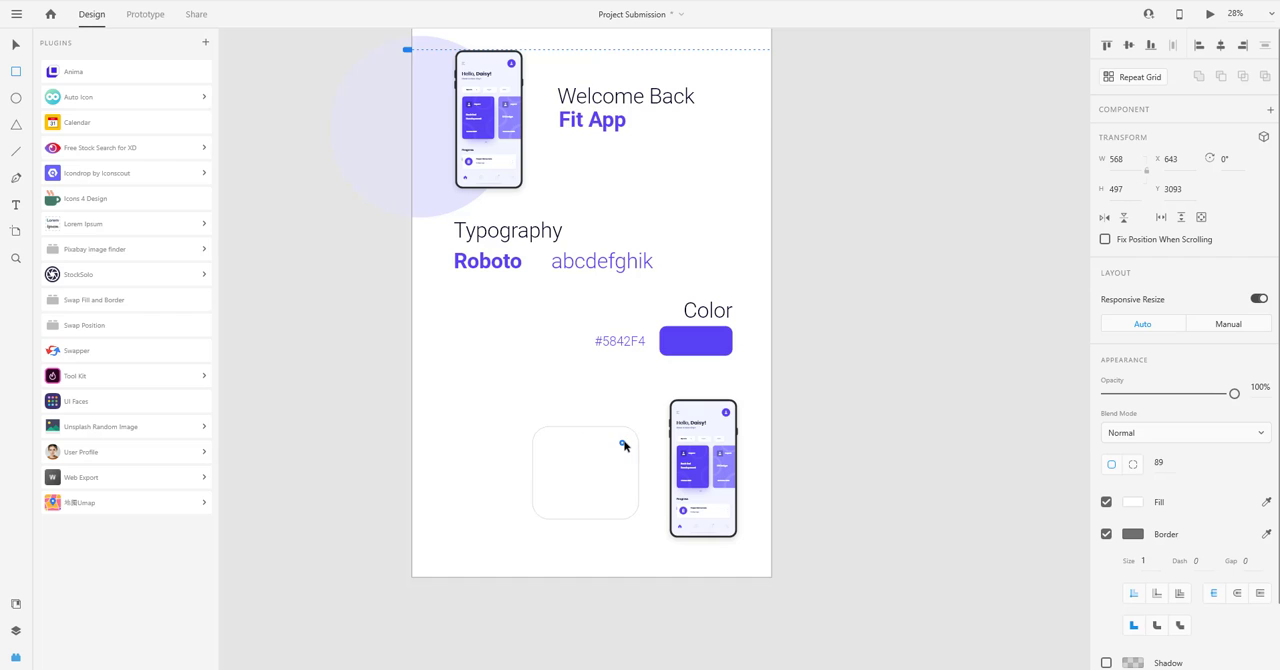
pyautogui.click(592, 390)
pyautogui.scroll(-1, 589, 360)
pyautogui.moveTo(693, 318); pyautogui.dragTo(528, 398)
pyautogui.hotkey('ctrl', 'z')
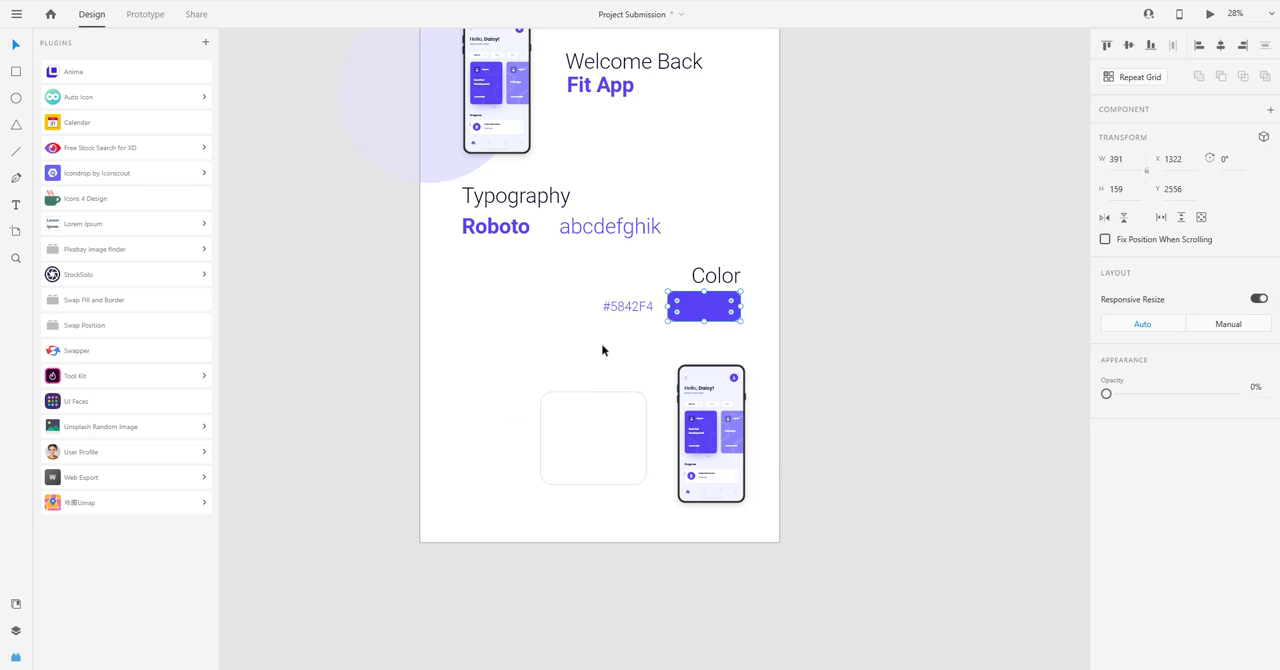
pyautogui.click(600, 342)
# Duplicate the Typography heading above the rounded rectangle and change the copy's text to "User Name".
pyautogui.scroll(-1, 600, 340)
pyautogui.moveTo(534, 188); pyautogui.dragTo(600, 352)
pyautogui.doubleClick(600, 352)
pyautogui.write('Use')
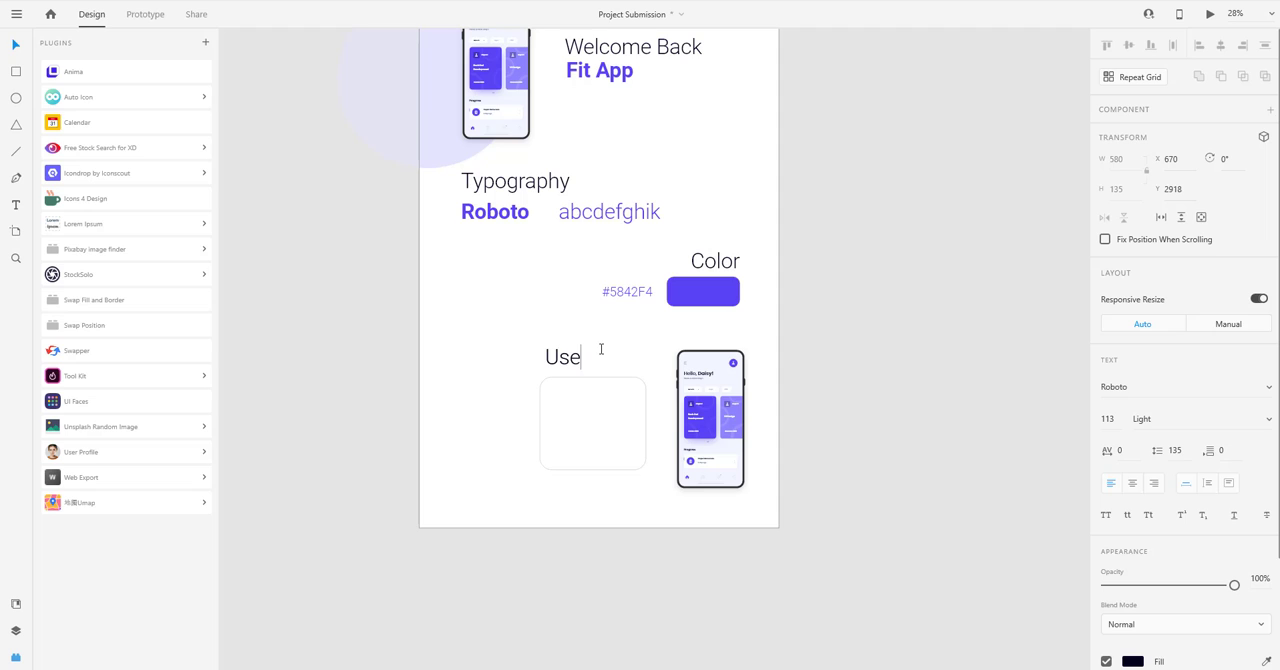
pyautogui.write('r')
pyautogui.press('Escape')
pyautogui.doubleClick(583, 360)
pyautogui.click(588, 360)
pyautogui.write('Name')
pyautogui.press('Escape')
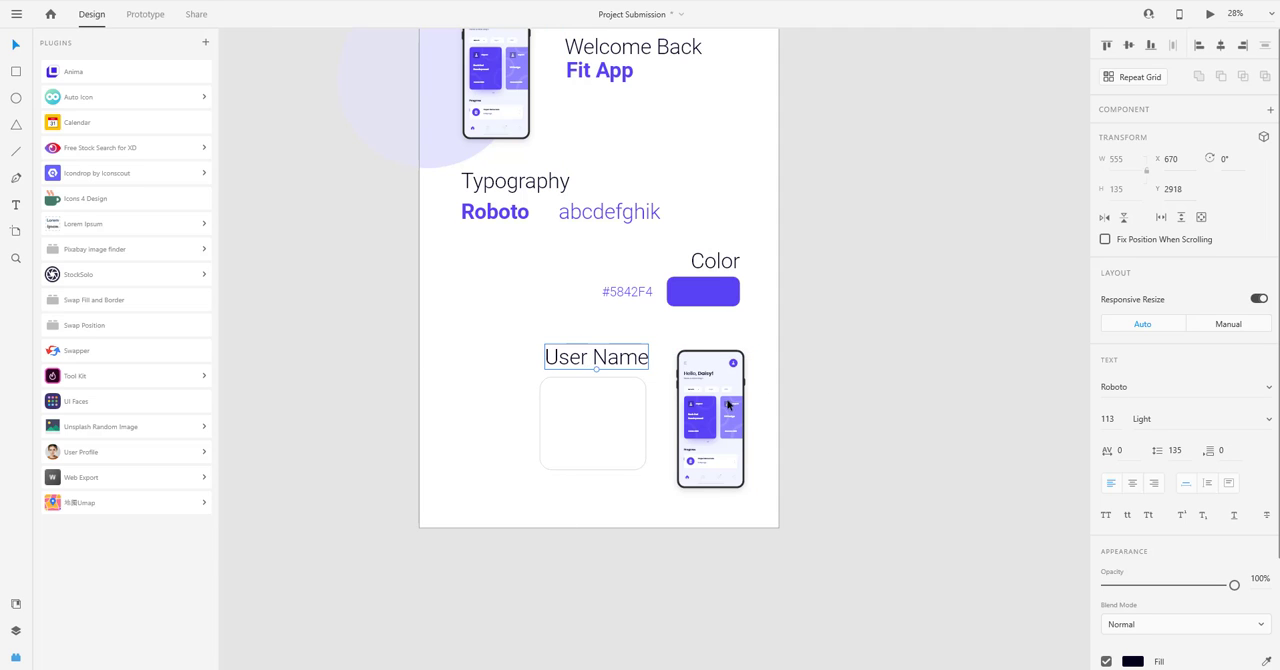
# Shrink the User Name text to size 49 and place it inside the card's upper right at X 903, Y 3117.
pyautogui.moveTo(596, 367); pyautogui.dragTo(633, 400)
pyautogui.scroll(2, 607, 381)
pyautogui.scroll(2, 607, 381)
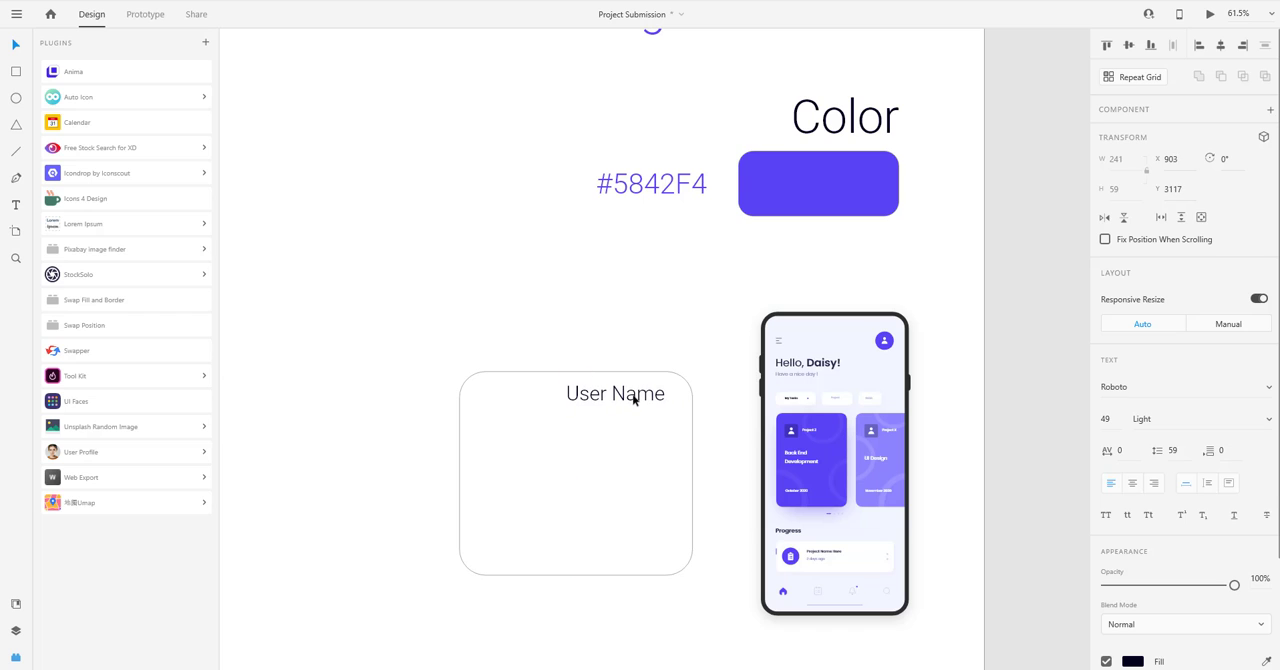
# Remove the rounded card's border and give it a shadow with Y 10 and blur 30.
pyautogui.click(654, 426)
pyautogui.click(1106, 534)
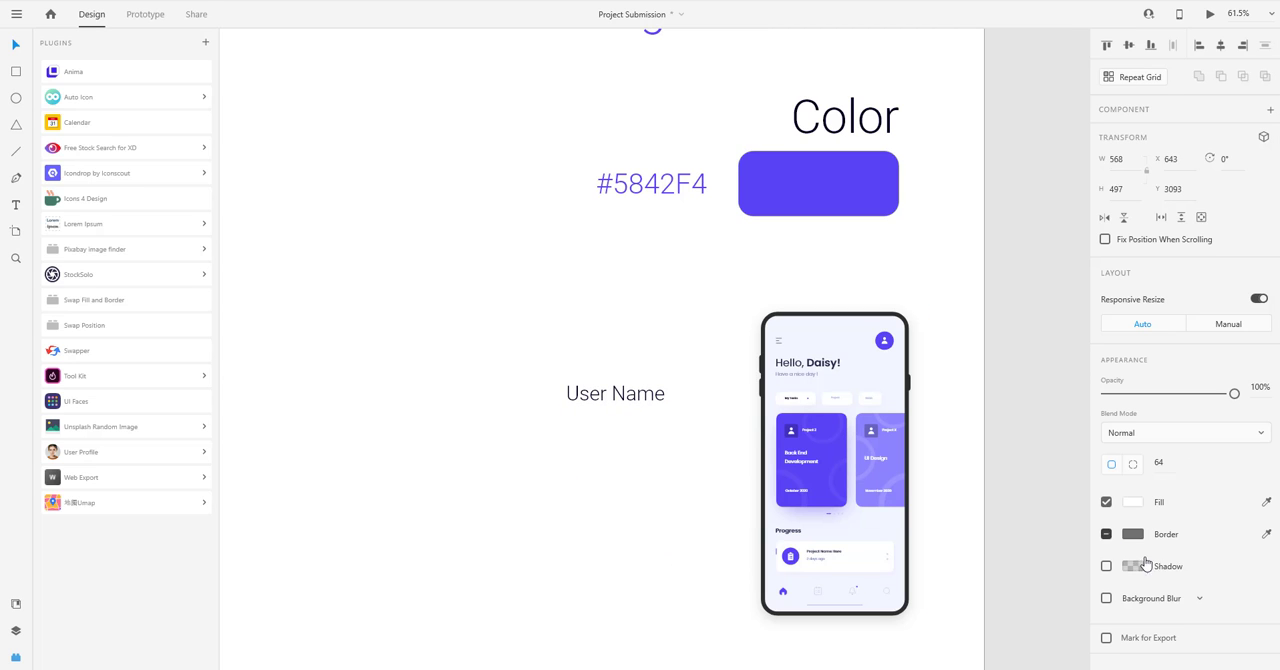
pyautogui.click(1106, 566)
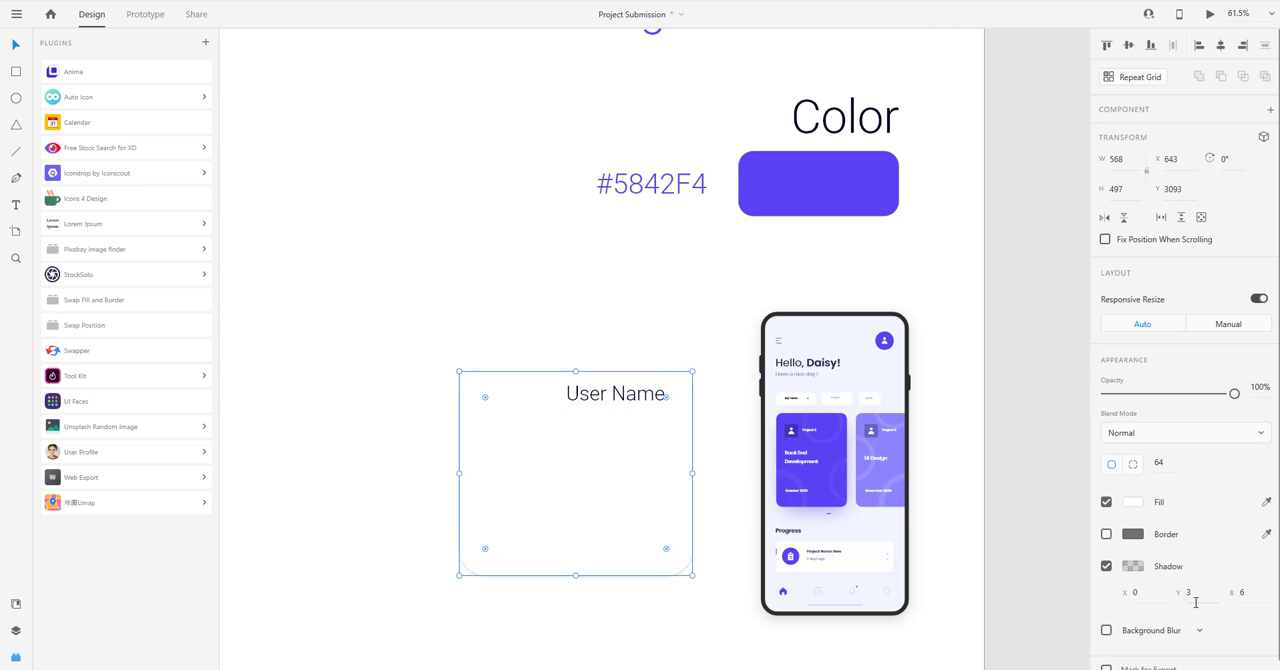
pyautogui.press('Tab')
pyautogui.write('30')
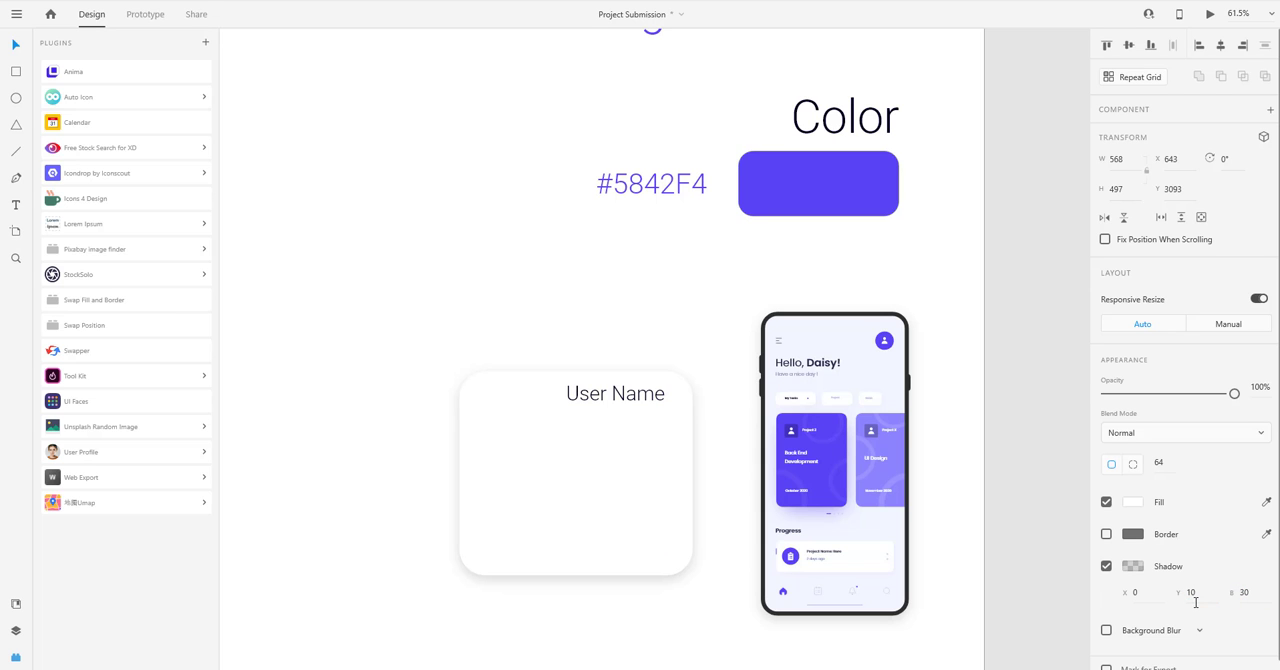
pyautogui.click(549, 286)
# Set the User Name text on the card to Bold weight.
pyautogui.moveTo(638, 357); pyautogui.dragTo(675, 337)
pyautogui.click(677, 379)
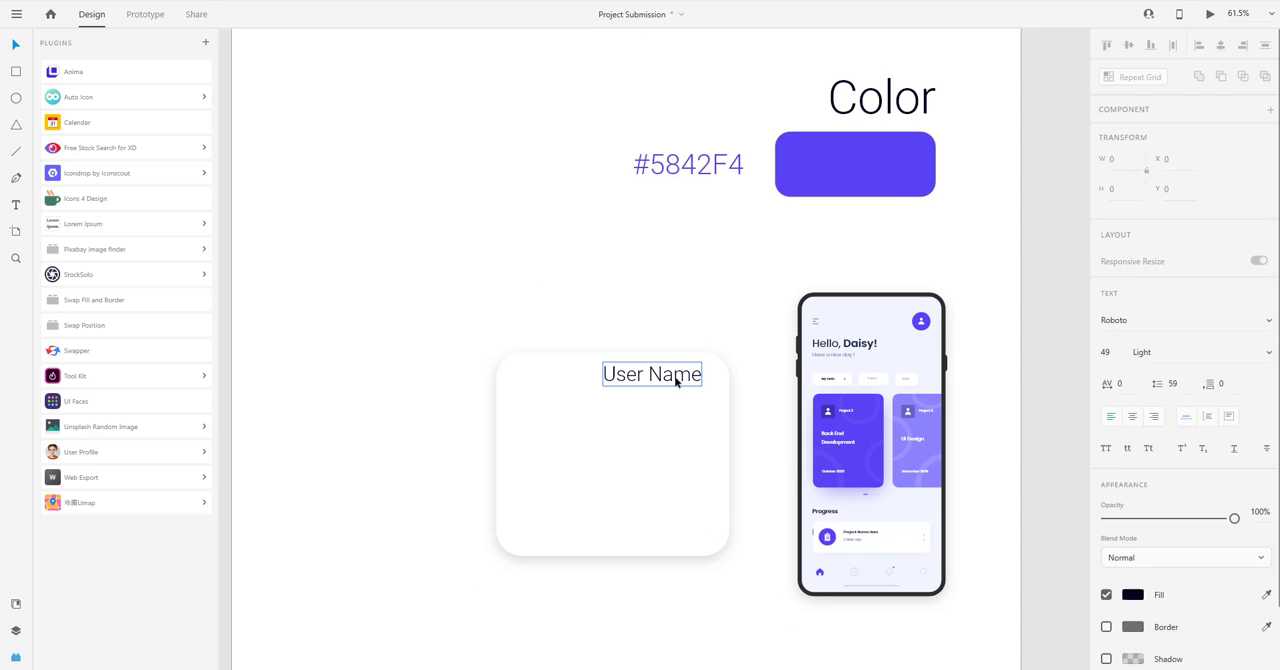
pyautogui.click(1257, 426)
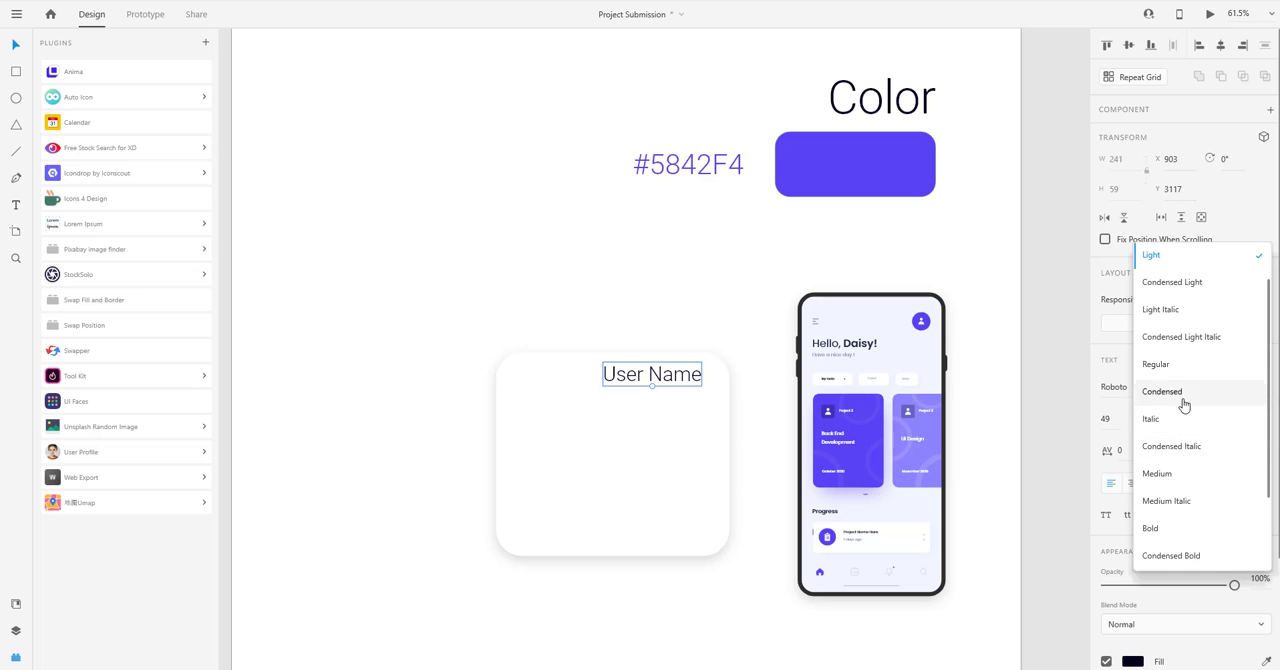
pyautogui.scroll(-1, 1186, 410)
pyautogui.click(1186, 477)
pyautogui.click(588, 334)
pyautogui.click(680, 377)
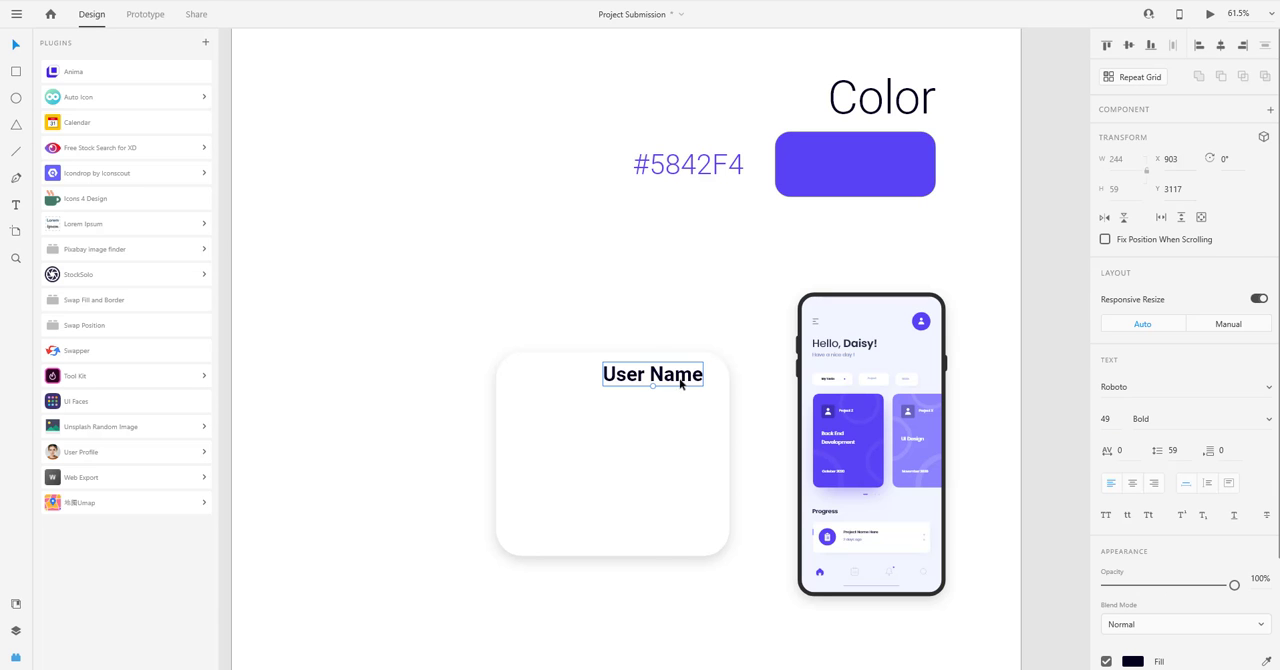
pyautogui.keyDown('alt'); pyautogui.moveTo(680, 377); pyautogui.dragTo(675, 415); pyautogui.keyUp('alt')
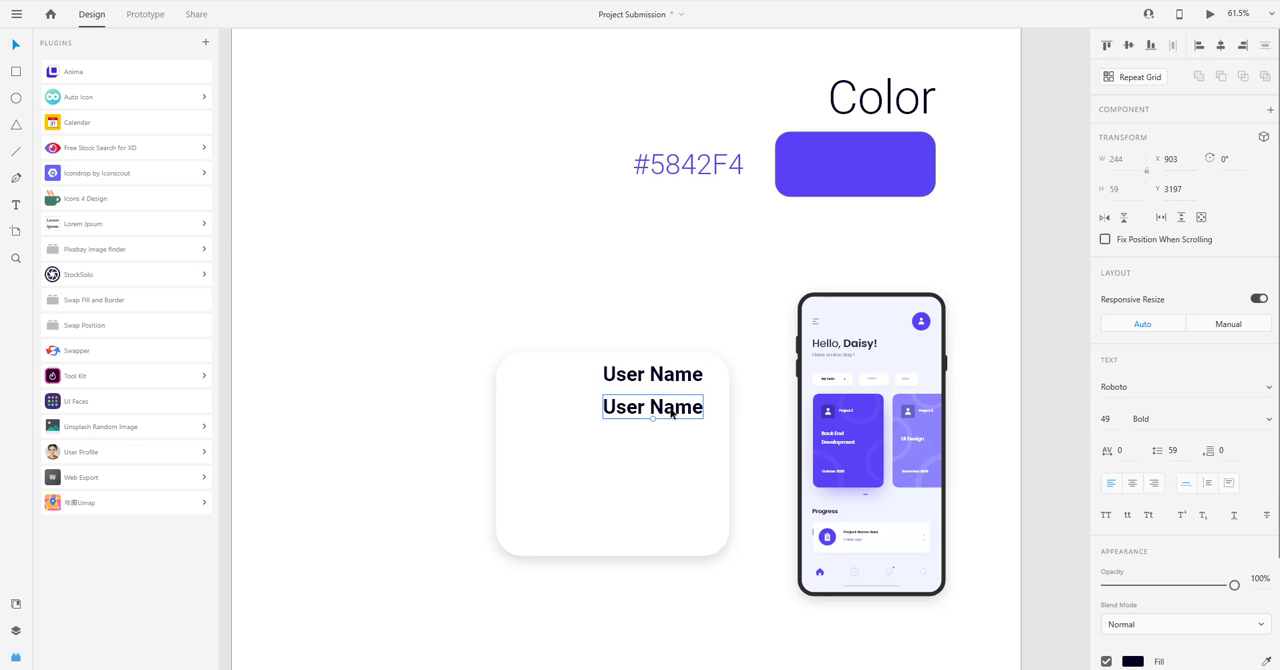
pyautogui.hotkey('ctrl', 'z')
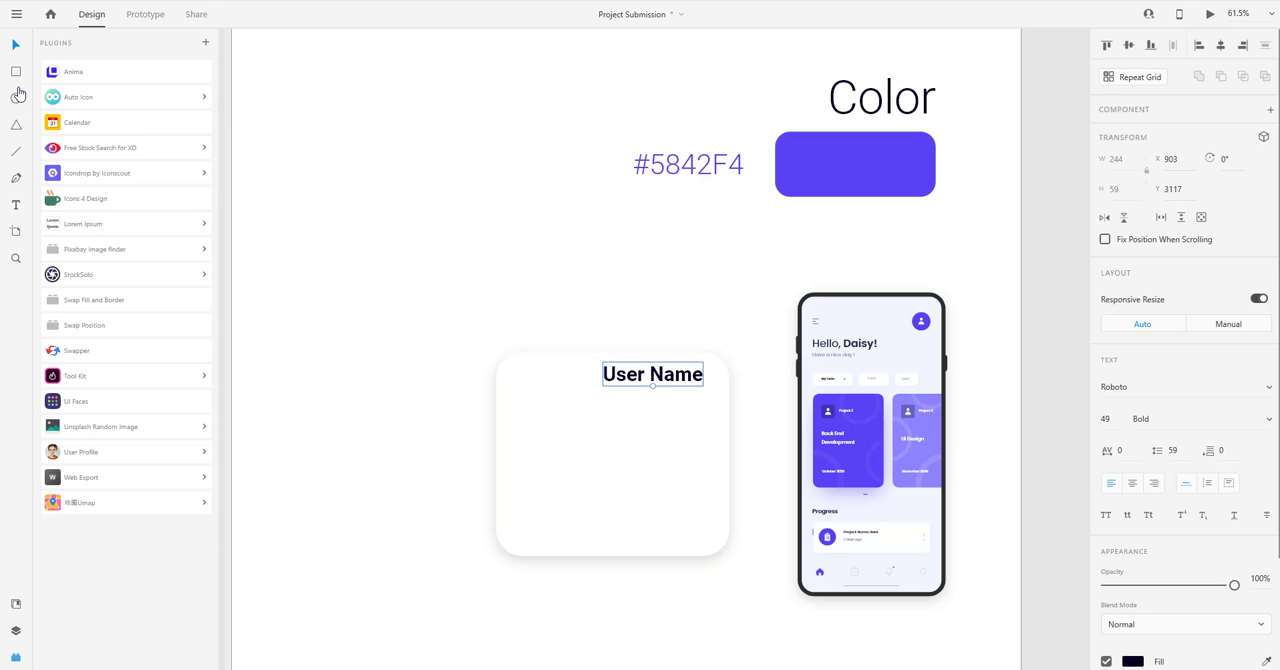
# Draw a 419 by 306 area at X 728, Y 3219 under User Name and fill it with standard Latin Lorem Ipsum.
pyautogui.press('r')
pyautogui.moveTo(530, 404)
pyautogui.mouseDown()
pyautogui.moveTo(614, 478)
pyautogui.moveTo(703, 528)
pyautogui.mouseUp()
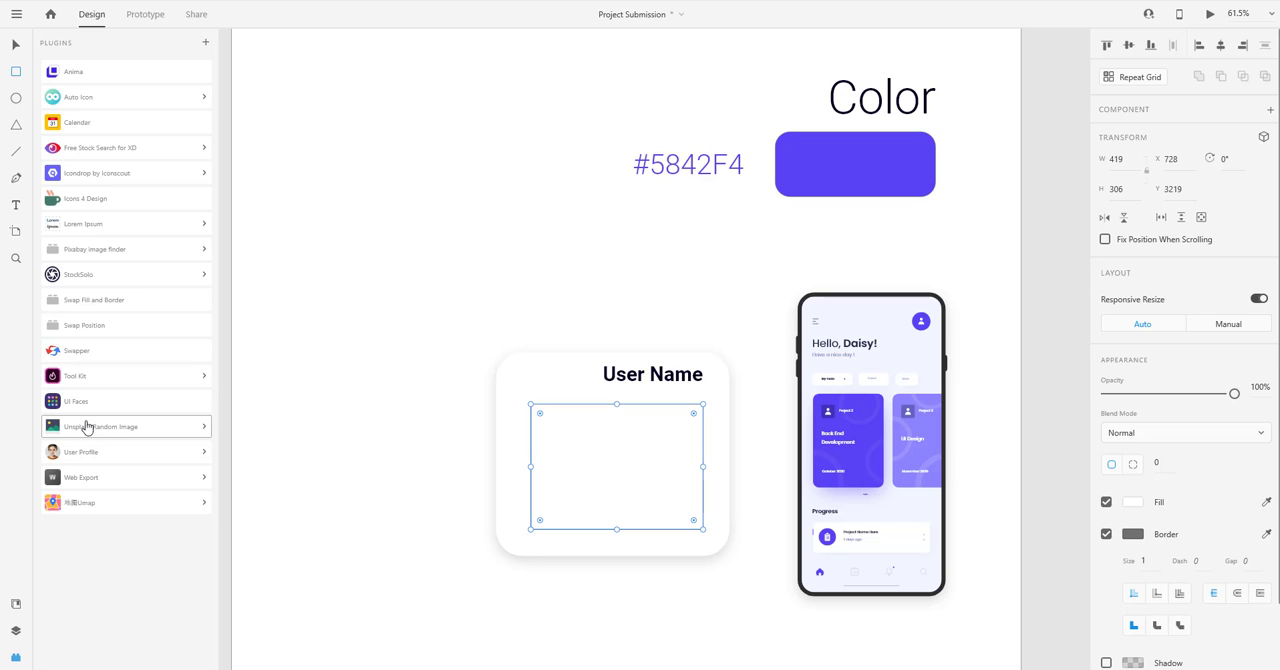
pyautogui.click(83, 224)
pyautogui.click(86, 244)
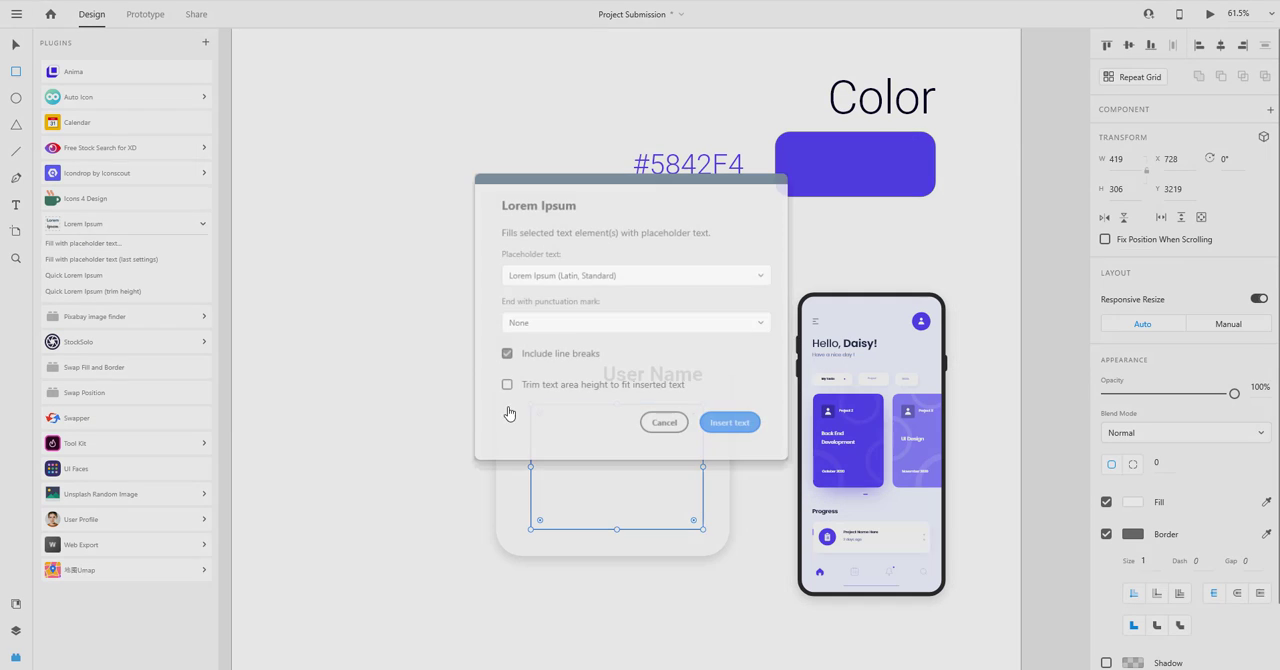
pyautogui.click(712, 420)
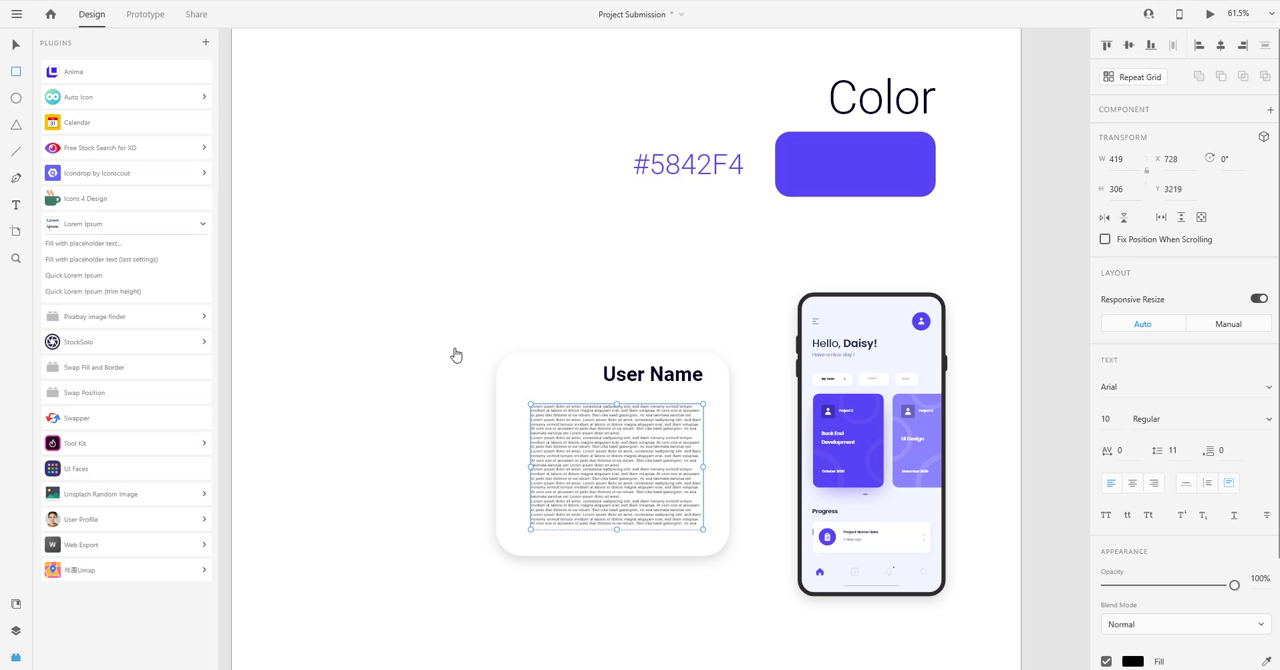
# Set the card's placeholder text to size 15 in the Roboto font.
pyautogui.click(1115, 423)
pyautogui.write('15')
pyautogui.press('Return')
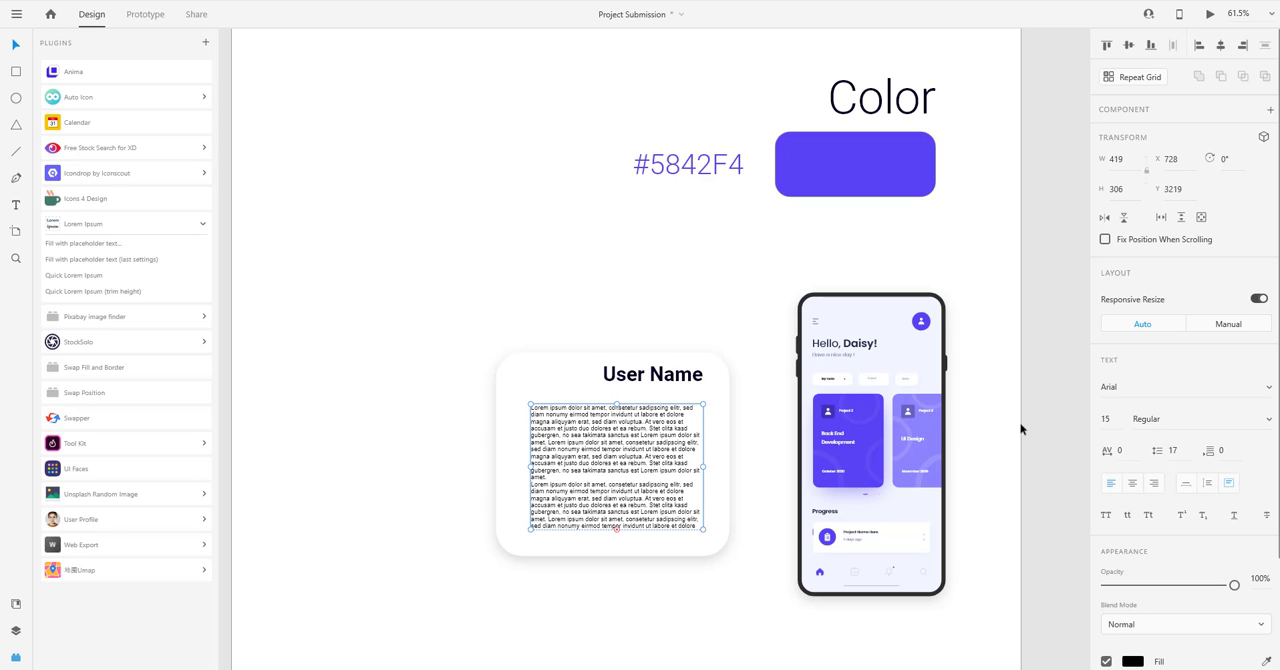
pyautogui.click(1108, 388)
pyautogui.write('Robo')
pyautogui.press('Return')
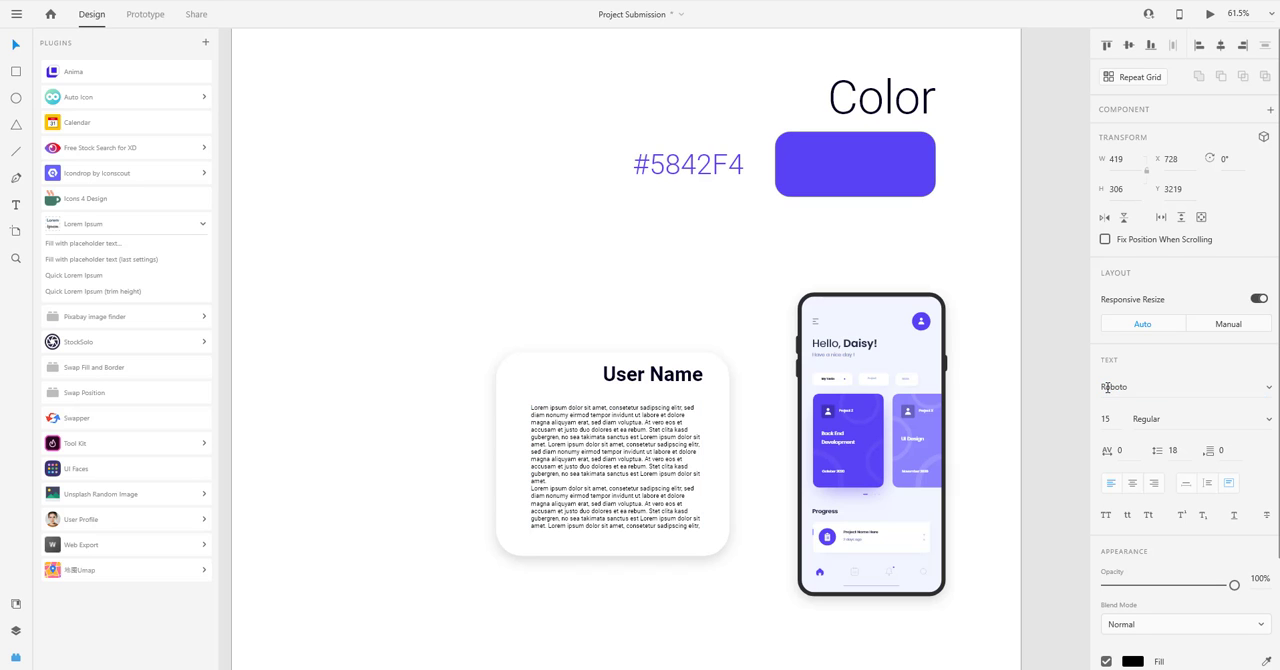
# Delete the surplus placeholder paragraphs after the first one so the text fits inside the card.
pyautogui.doubleClick(563, 485)
pyautogui.moveTo(563, 485); pyautogui.dragTo(600, 665)
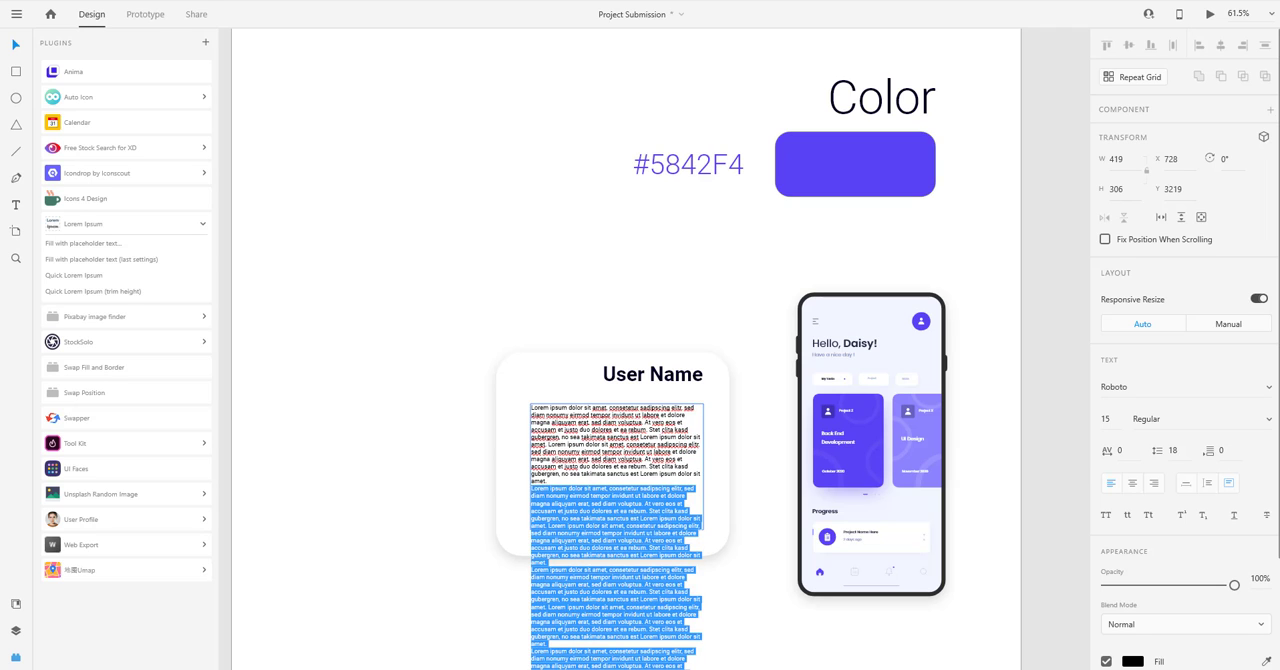
pyautogui.press('BackSpace')
pyautogui.press('Escape')
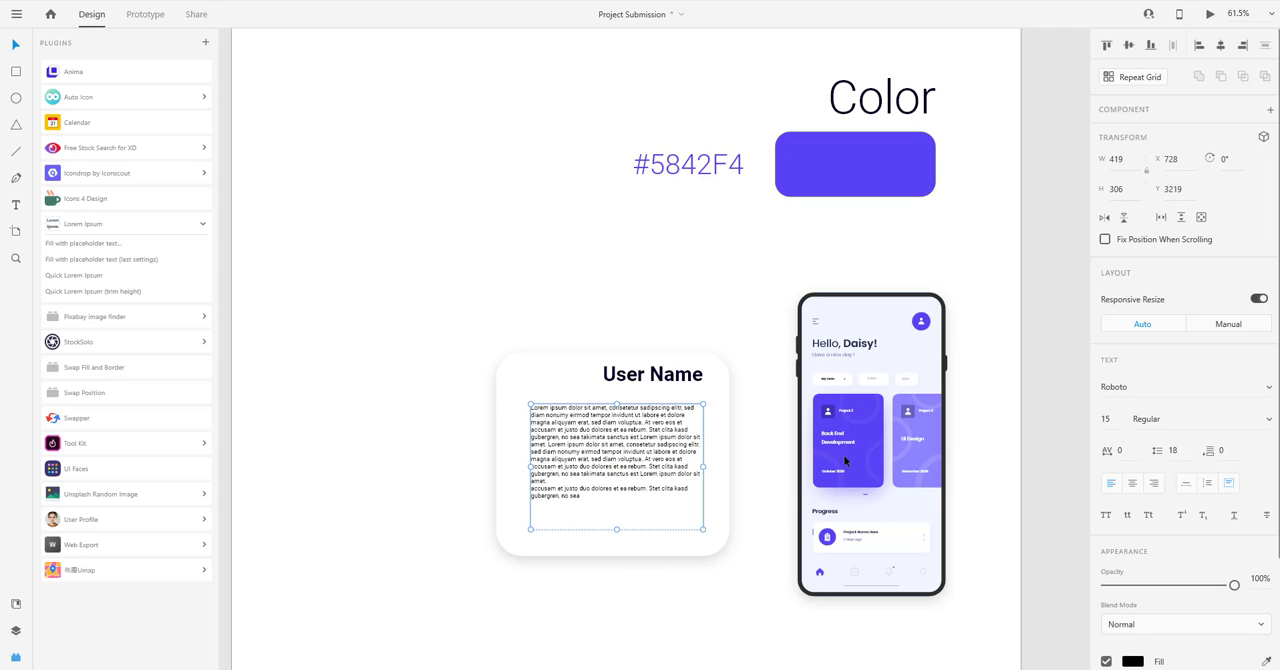
# Right-align the card's placeholder text and set its size to 20.
pyautogui.click(1154, 484)
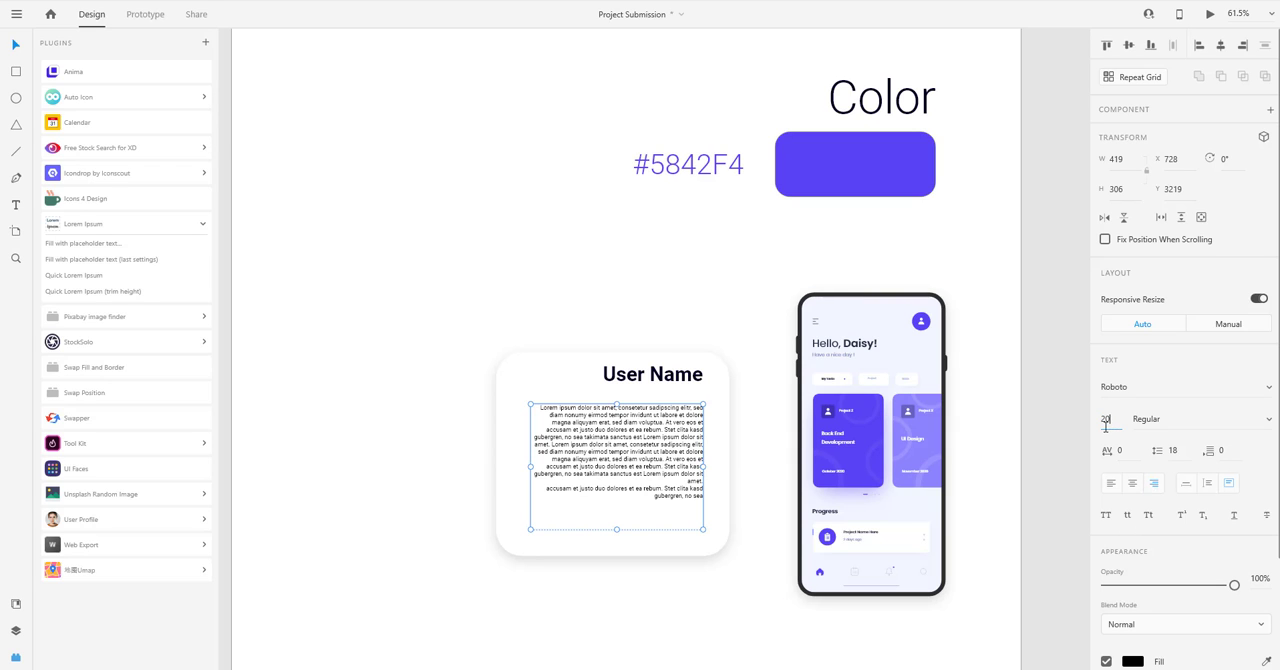
pyautogui.press('Return')
pyautogui.press('Escape')
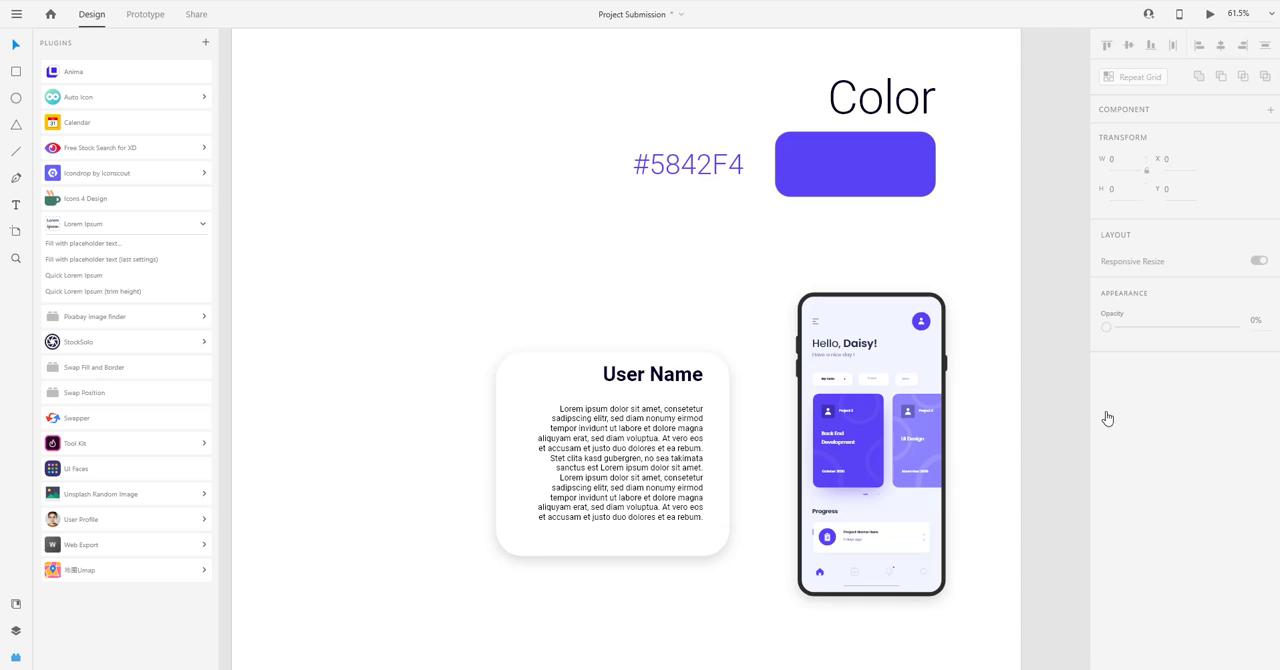
# Set the line spacing of the card's placeholder text to 28 and move the text up to Y 3196.
pyautogui.click(619, 433)
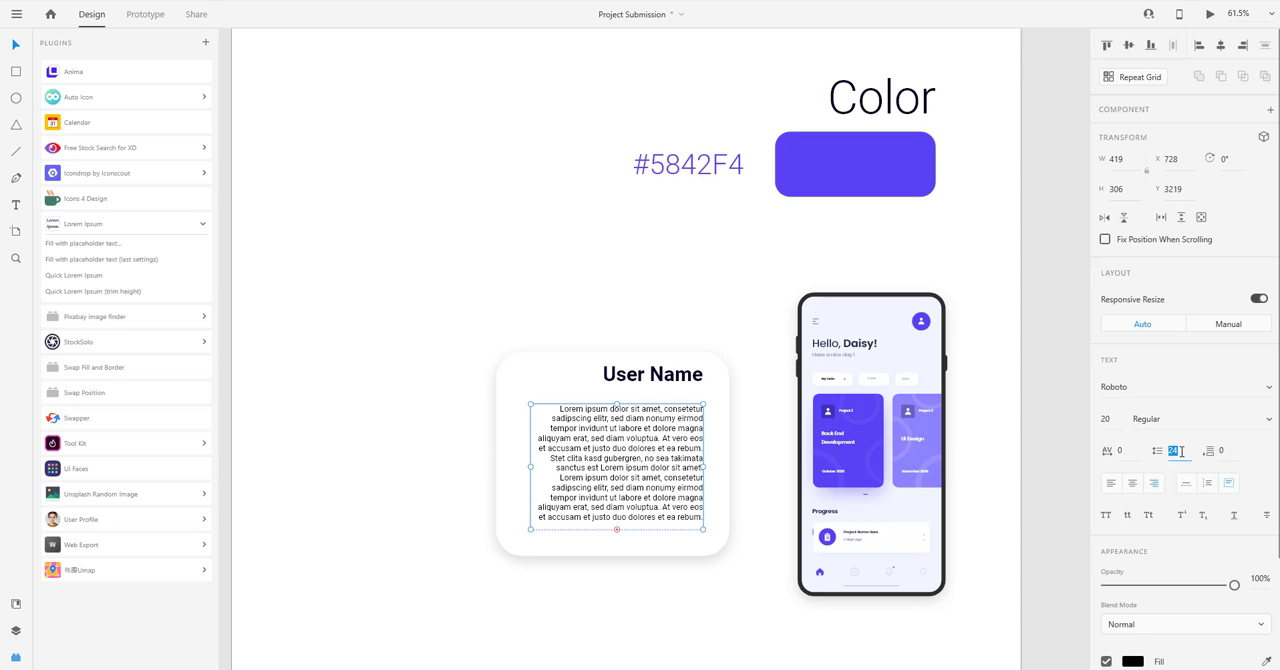
pyautogui.write('28')
pyautogui.press('Return')
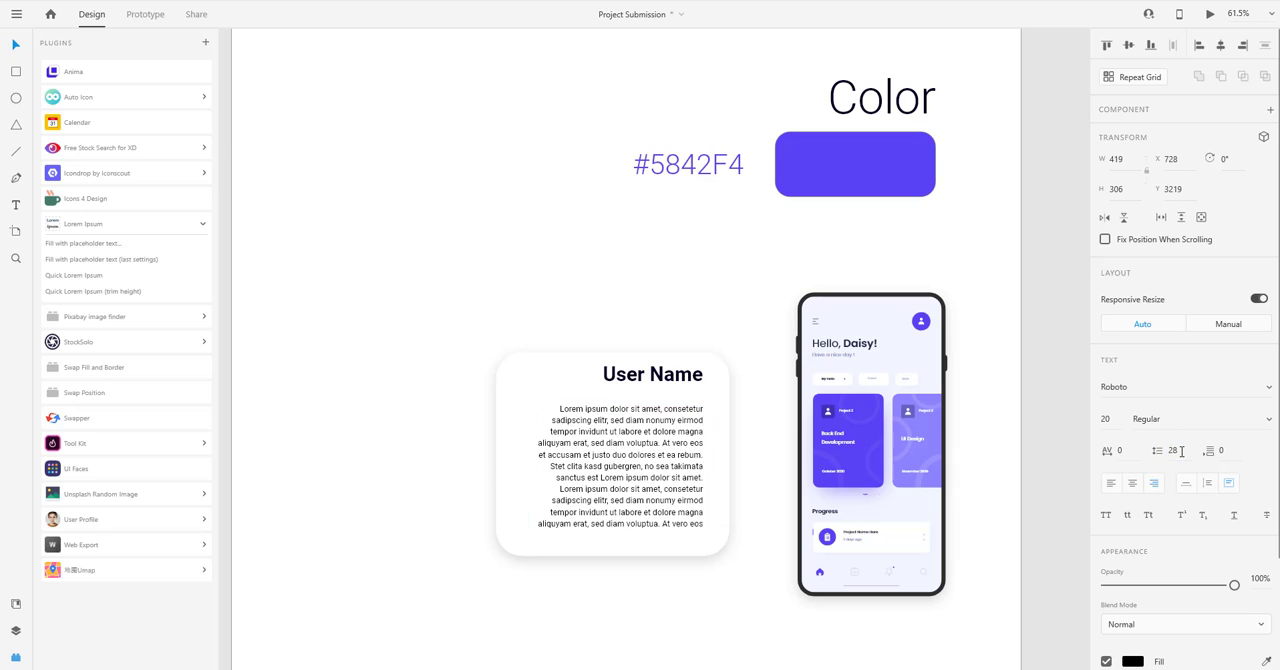
pyautogui.moveTo(642, 434); pyautogui.dragTo(642, 425)
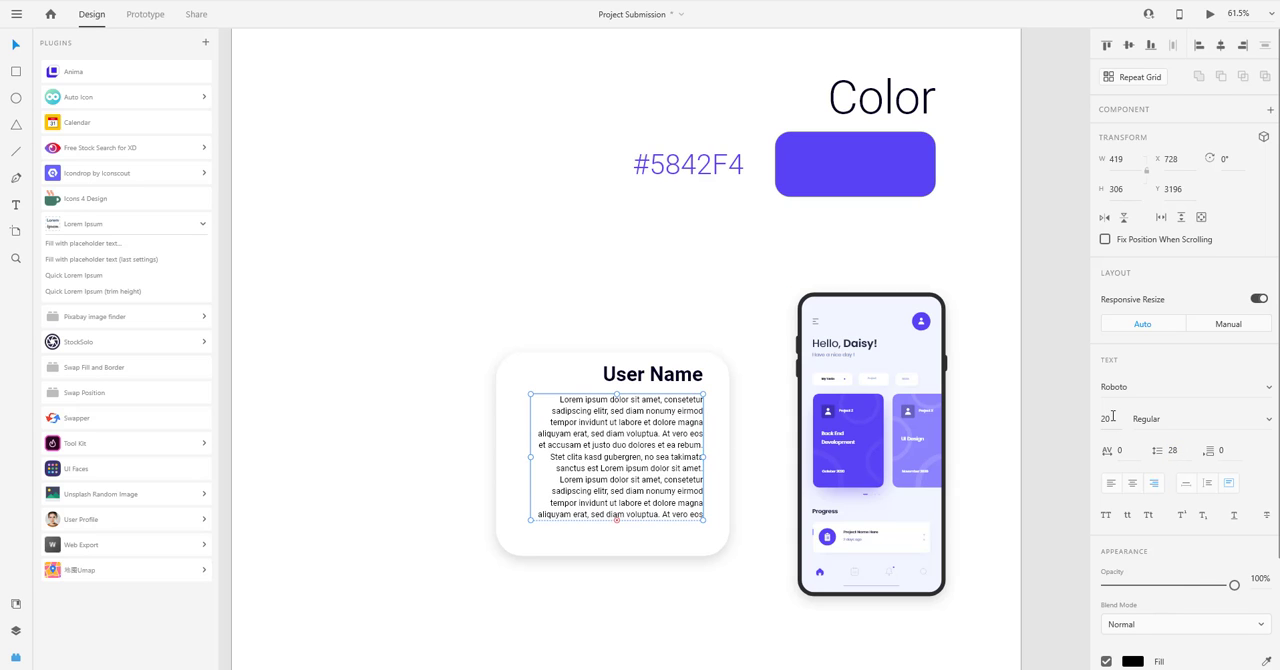
# Fill the card's placeholder text with #787878 and move the white card up to Y 3070, centred vertically on the phone.
pyautogui.scroll(-3, 1150, 580)
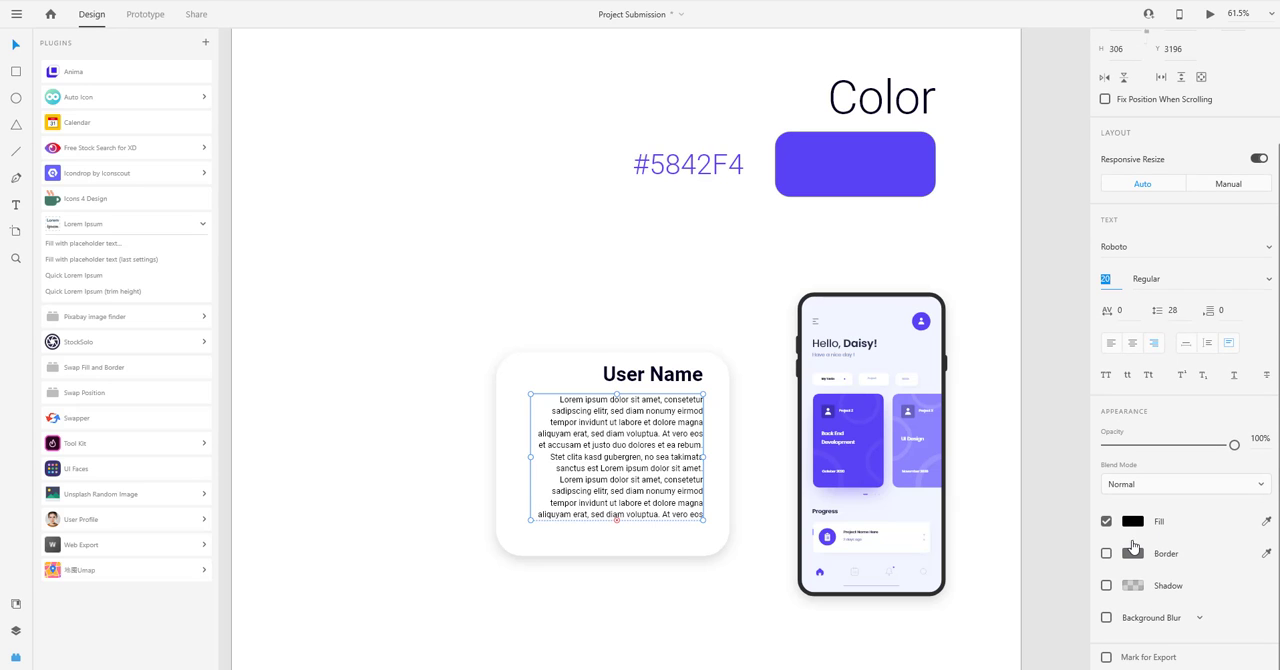
pyautogui.click(1131, 522)
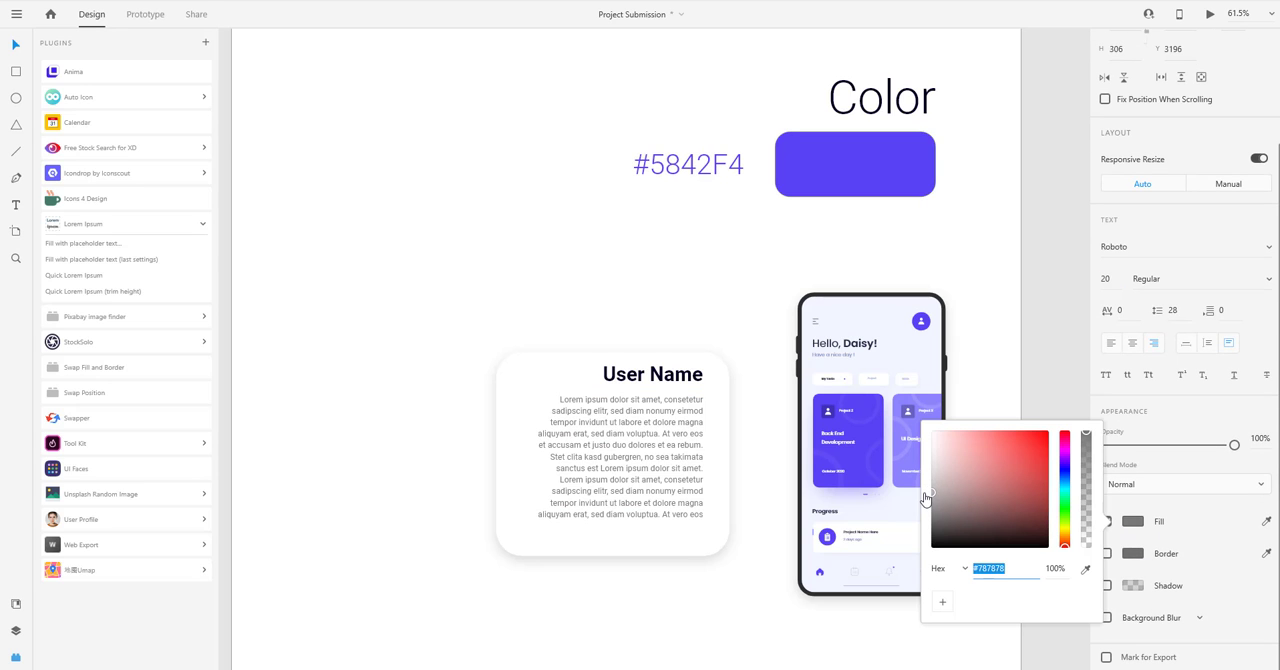
pyautogui.click(575, 591)
pyautogui.click(604, 538)
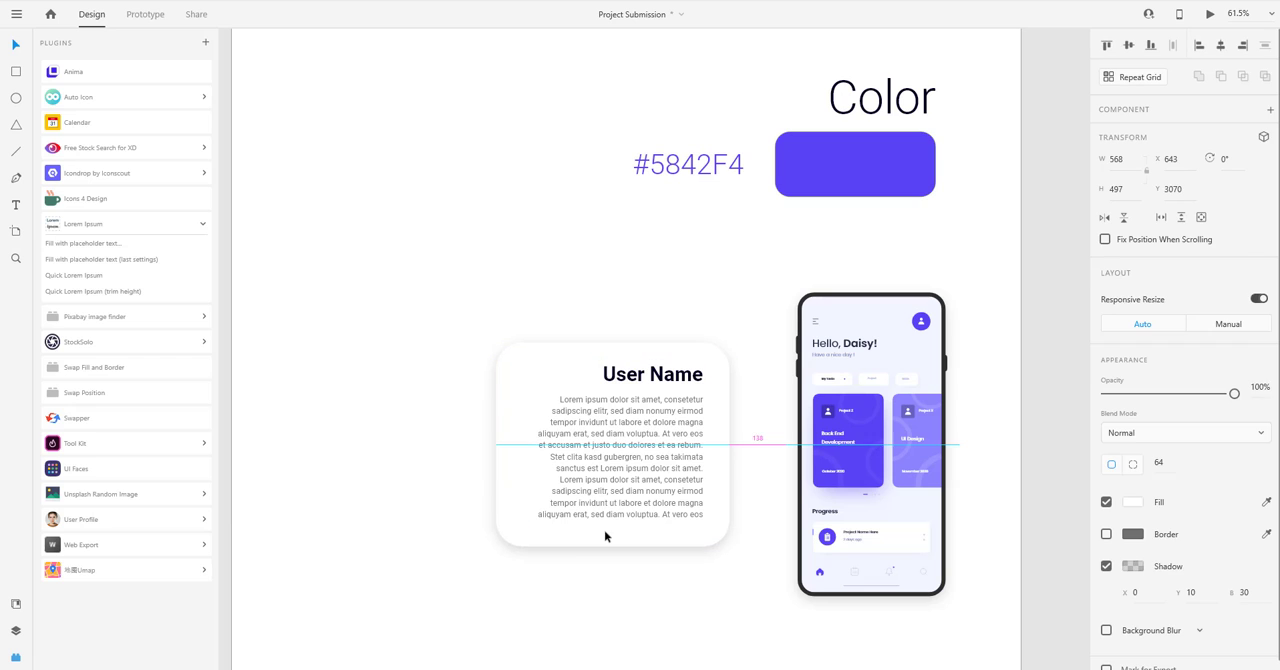
pyautogui.click(378, 555)
# Widen the User Name card leftward to X 405 and its placeholder text box to 632 wide at X 515.
pyautogui.scroll(-2, 520, 440)
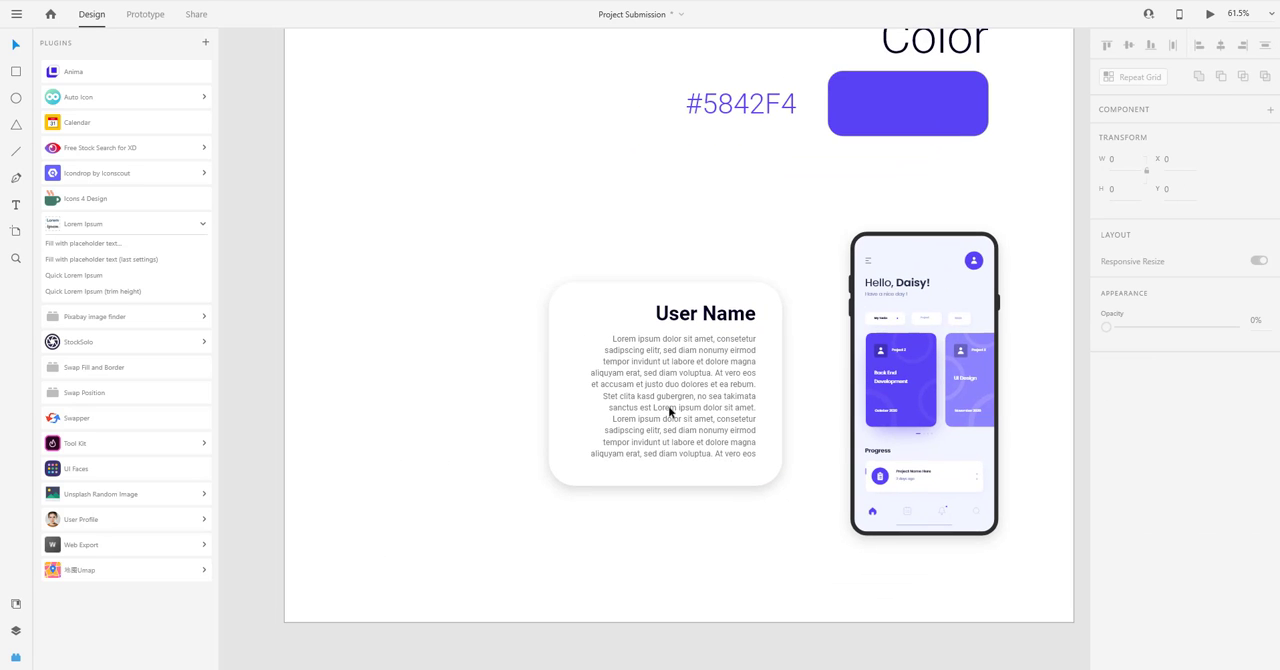
pyautogui.hscroll(-2, 650, 380)
pyautogui.click(588, 294)
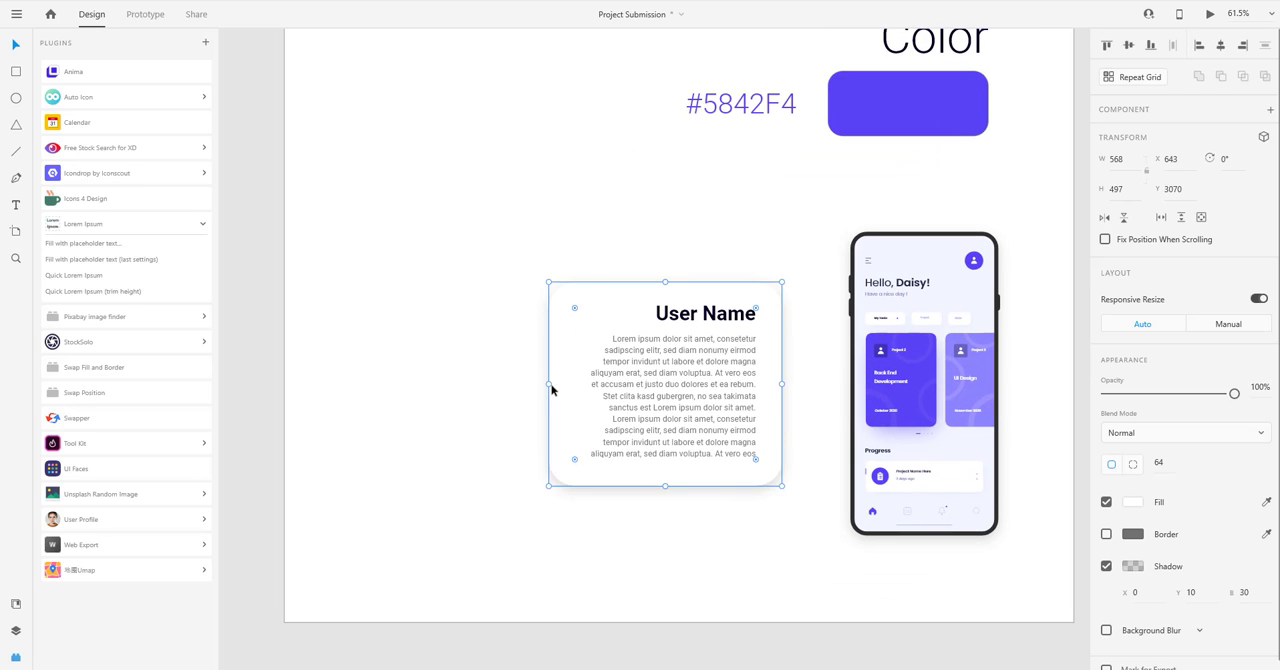
pyautogui.moveTo(509, 380); pyautogui.dragTo(449, 375)
pyautogui.doubleClick(614, 380)
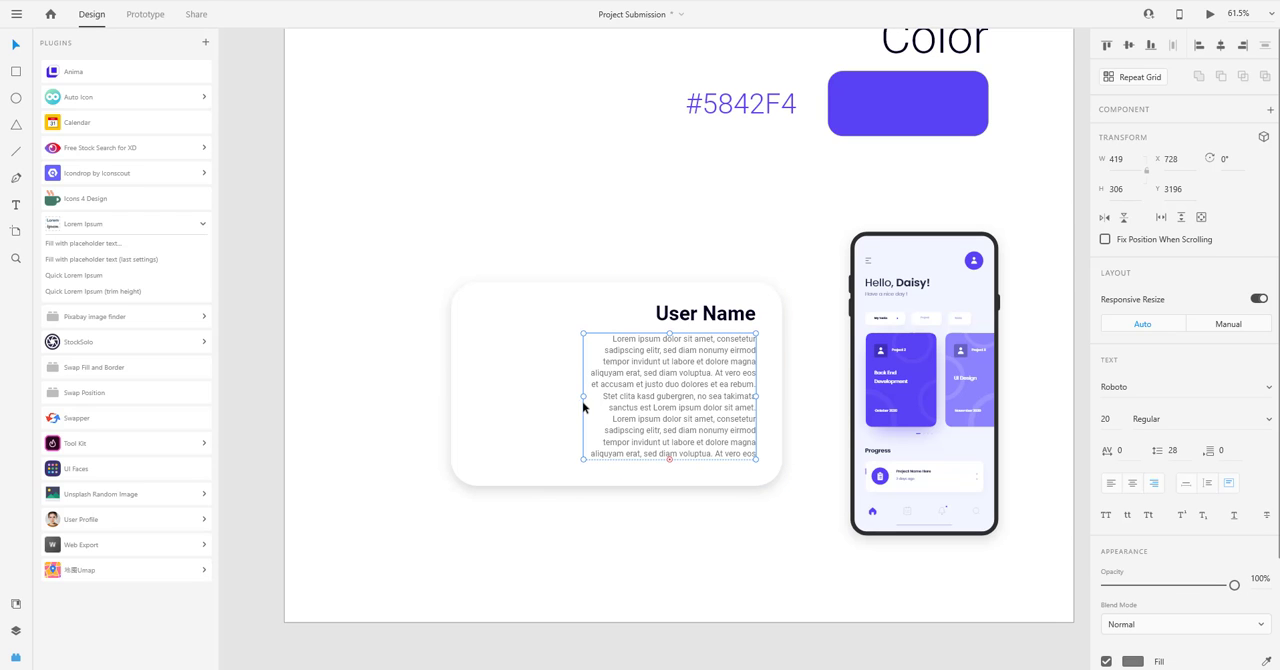
pyautogui.moveTo(581, 396); pyautogui.dragTo(496, 396)
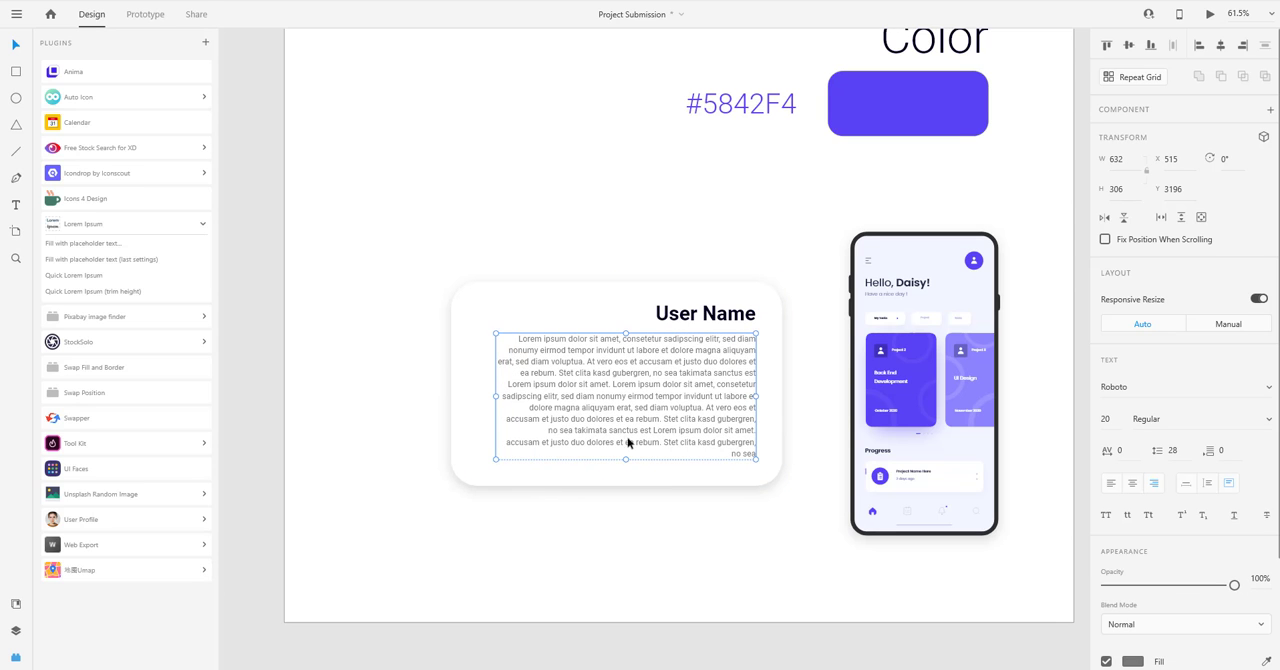
# Move the User Name card together with its title and placeholder text slightly right, closer to the phone.
pyautogui.keyDown('shift'); pyautogui.click(753, 311); pyautogui.keyUp('shift')
pyautogui.keyDown('shift'); pyautogui.click(771, 383); pyautogui.keyUp('shift')
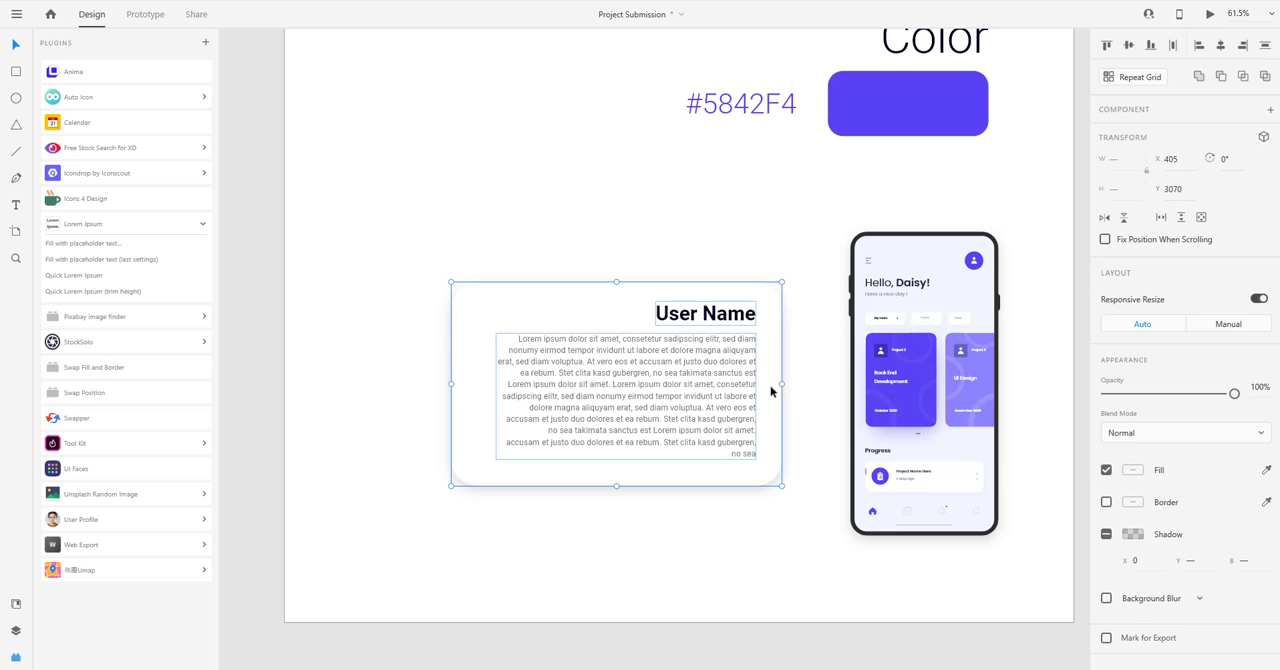
pyautogui.moveTo(773, 388); pyautogui.dragTo(791, 395)
pyautogui.click(637, 537)
# Copy the light purple background circle from the second section to behind the phone beside the User Name card.
pyautogui.scroll(-4, 632, 535)
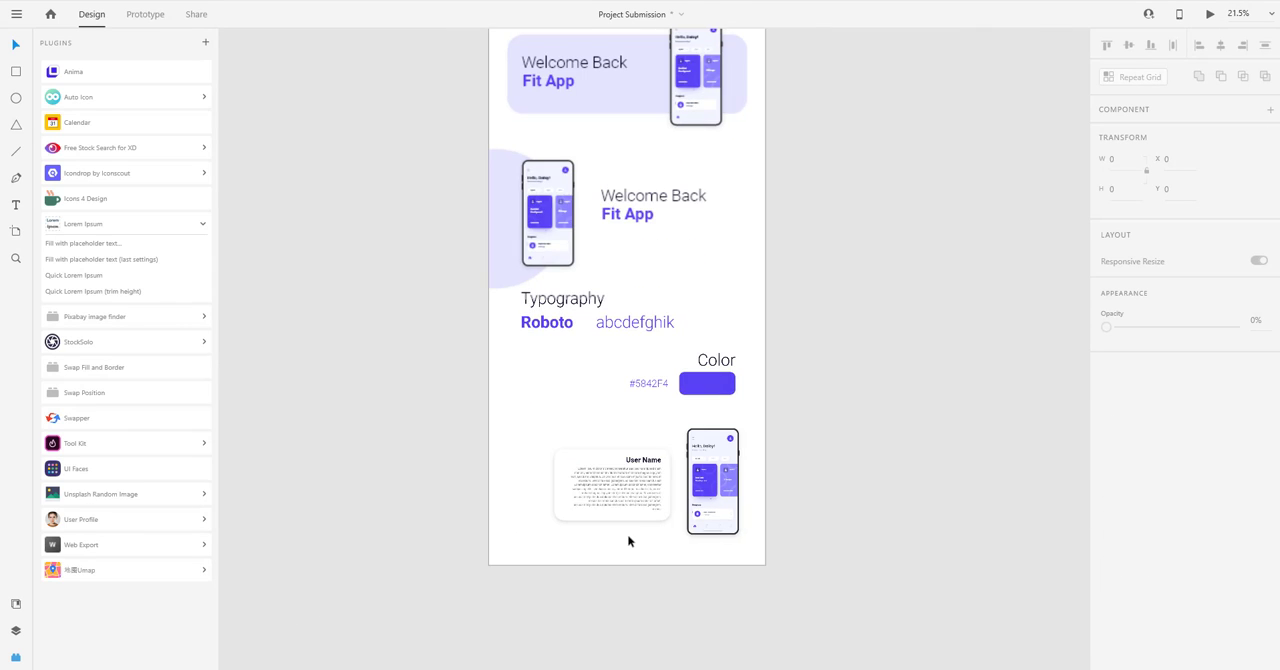
pyautogui.scroll(1, 630, 534)
pyautogui.moveTo(843, 459); pyautogui.dragTo(825, 409)
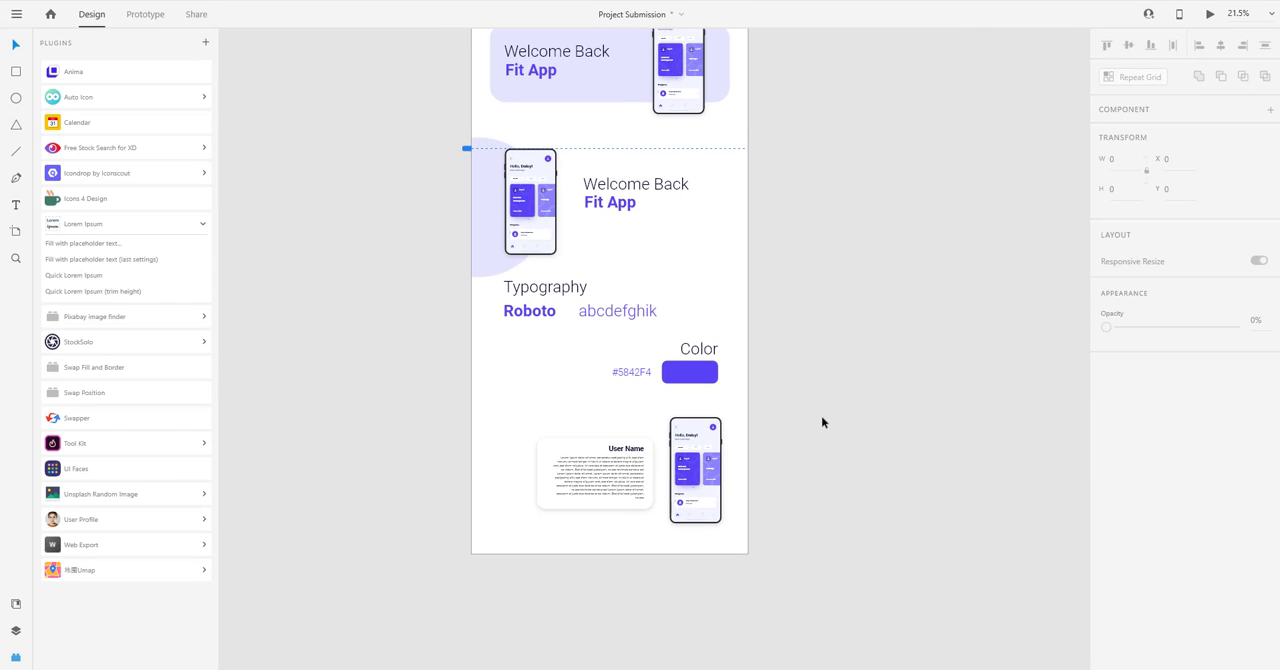
pyautogui.moveTo(494, 191); pyautogui.dragTo(722, 455)
pyautogui.click(808, 416)
pyautogui.moveTo(811, 380); pyautogui.dragTo(853, 390)
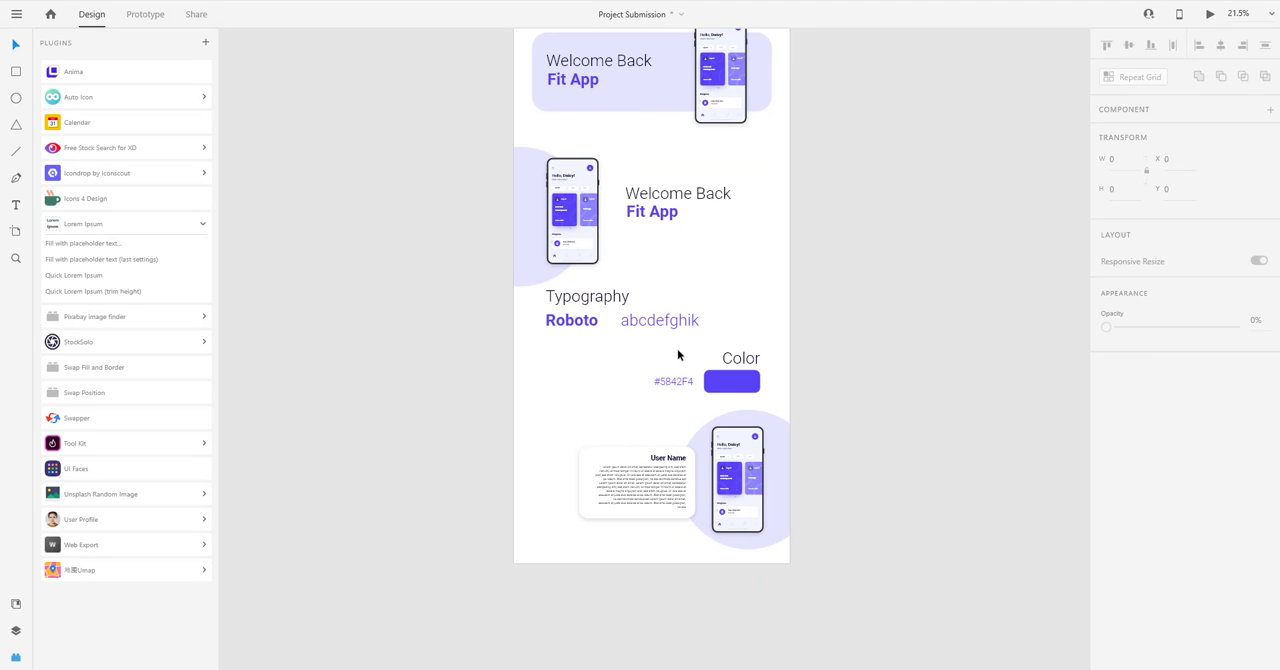
# Review the page layout, and switch to the New Social Network project on Behance to examine its tilted phone mockup section.
pyautogui.moveTo(560, 352); pyautogui.dragTo(538, 375)
pyautogui.scroll(2, 572, 391)
pyautogui.scroll(5, 658, 254)
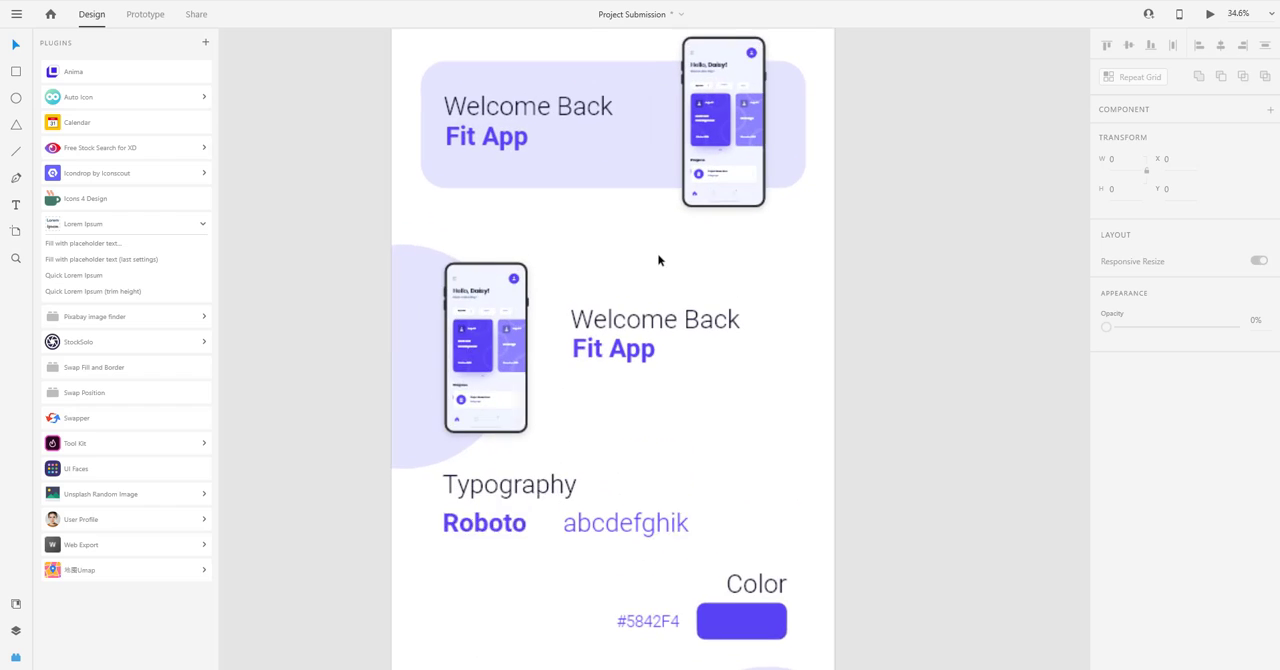
pyautogui.moveTo(649, 253); pyautogui.dragTo(650, 274)
pyautogui.scroll(-3, 650, 274)
pyautogui.scroll(-1, 677, 314)
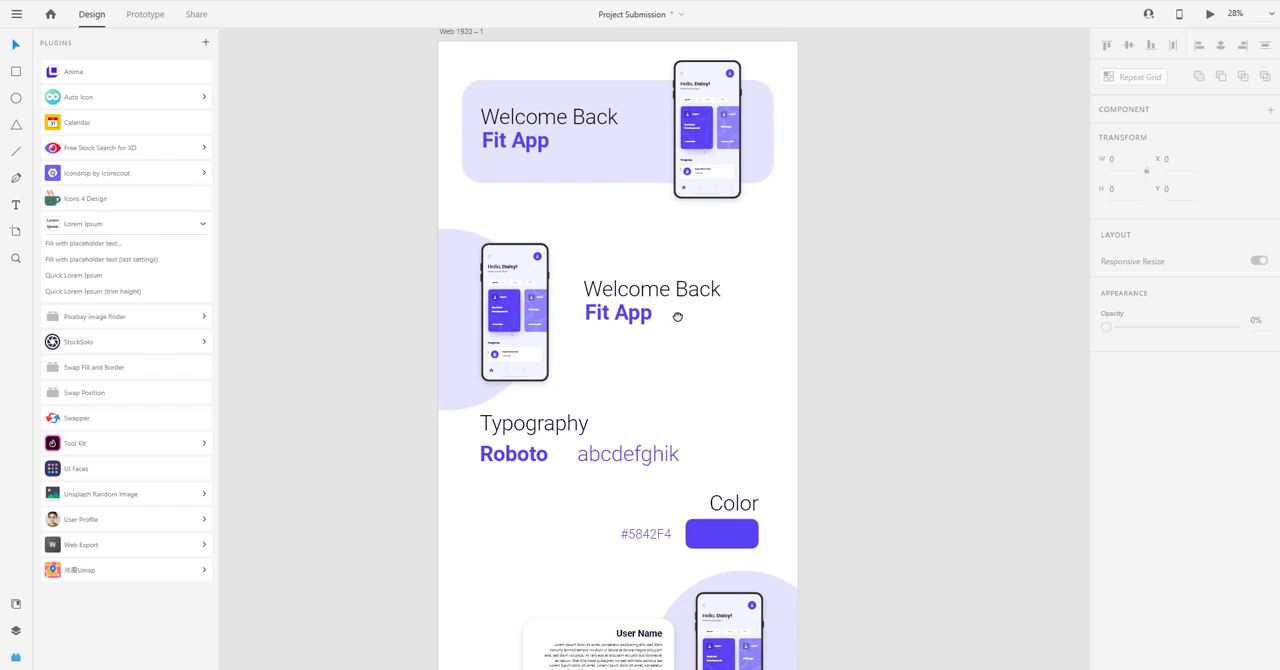
pyautogui.hotkey('alt', 'Tab')
pyautogui.hotkey('alt', 'Tab')
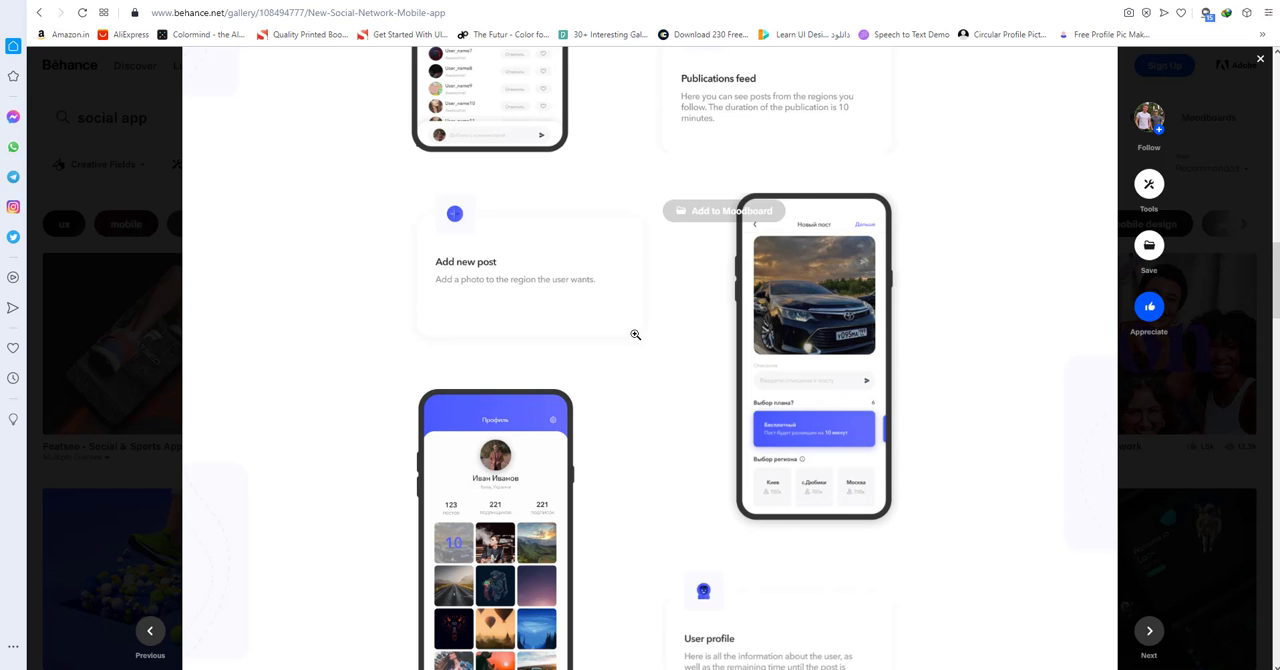
pyautogui.scroll(-1, 633, 336)
pyautogui.scroll(-3, 633, 336)
pyautogui.scroll(-6, 654, 189)
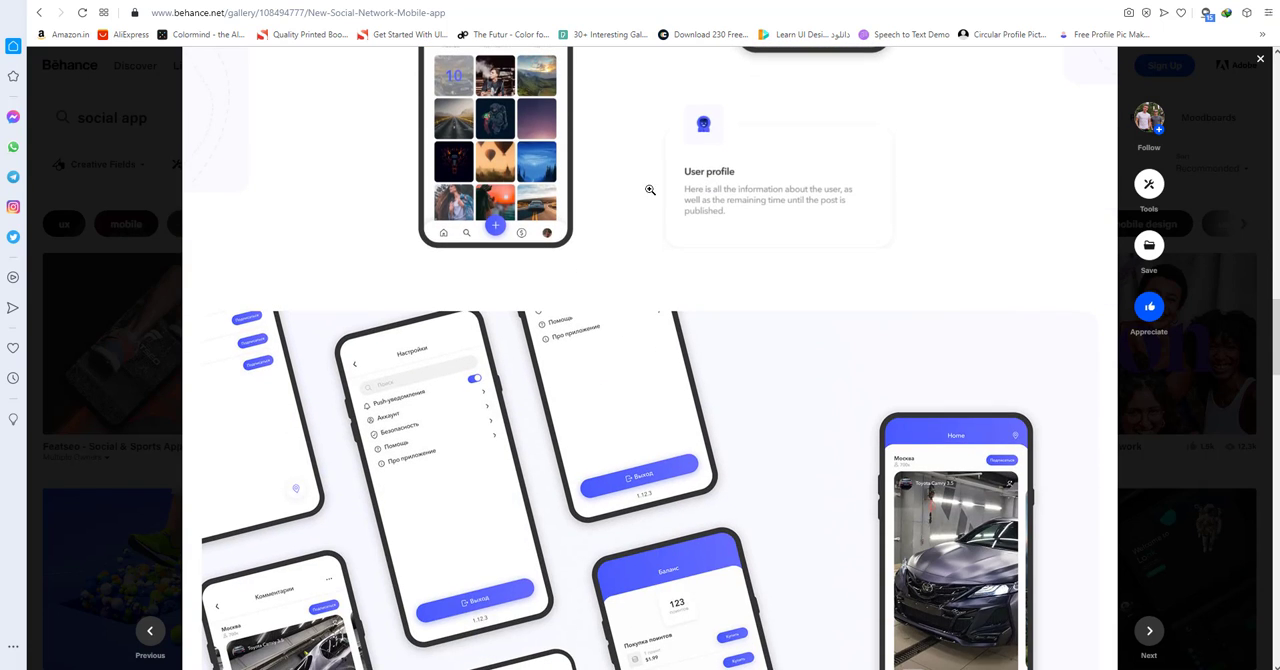
pyautogui.scroll(-1, 776, 286)
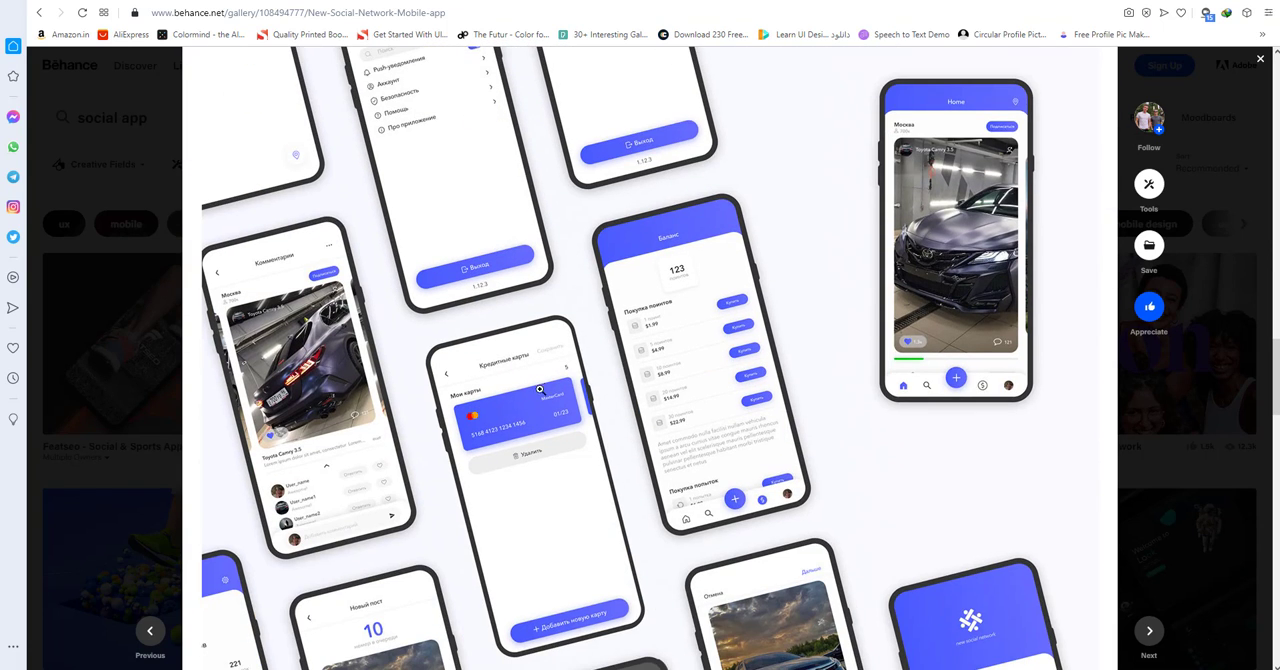
pyautogui.scroll(-10, 540, 389)
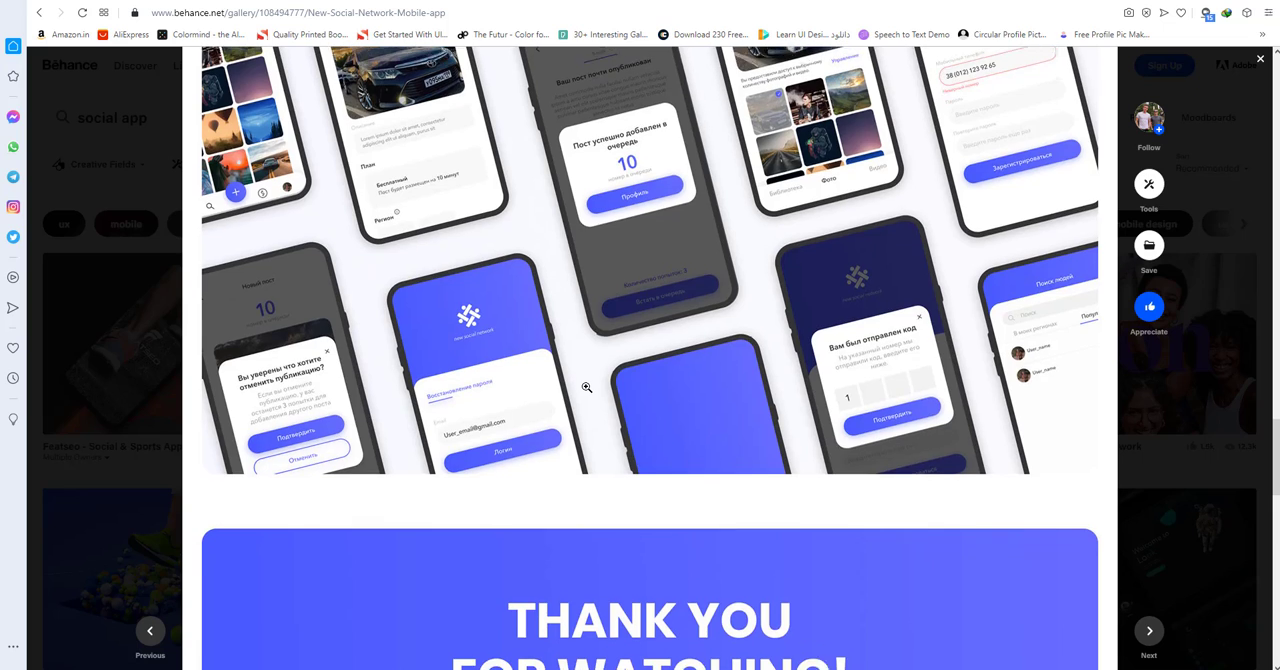
pyautogui.scroll(8, 587, 387)
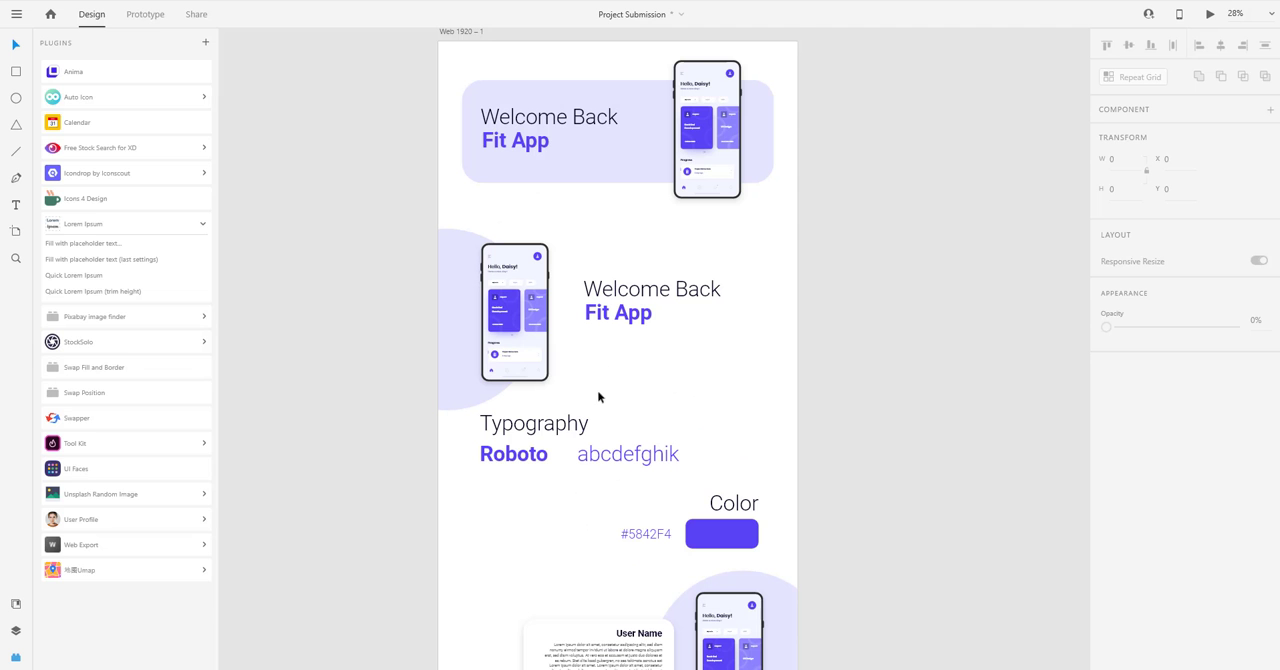
pyautogui.scroll(-3, 600, 300)
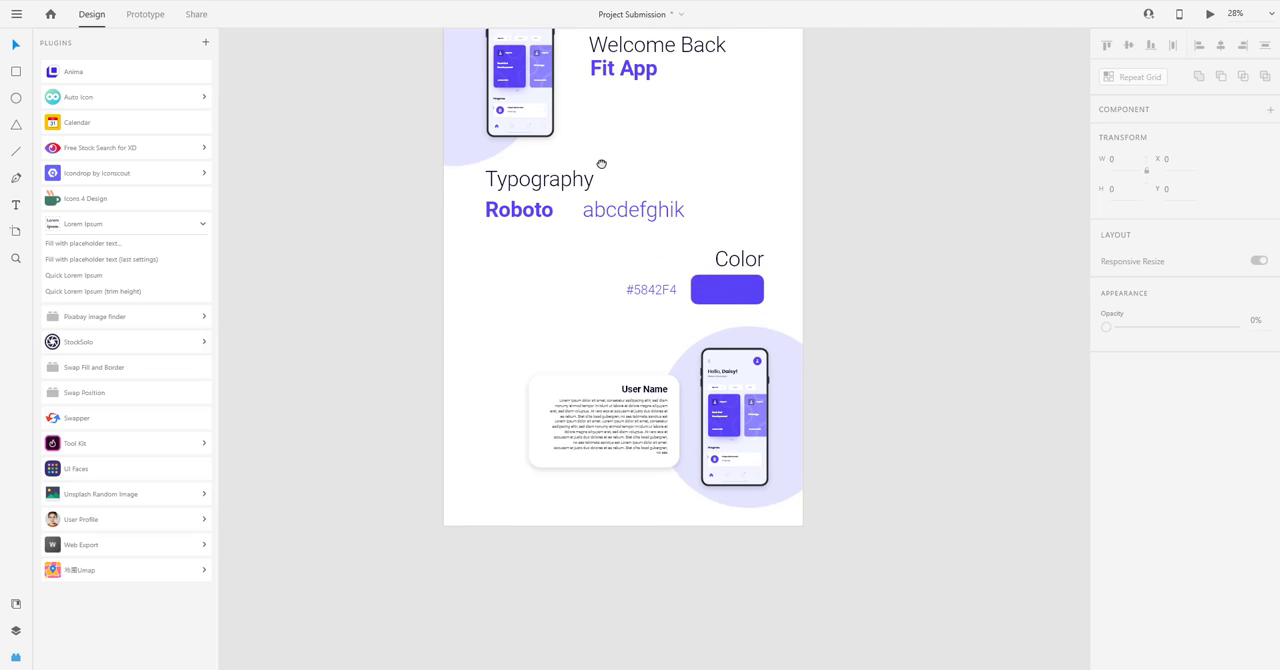
# Switch back to Adobe XD and extend the presentation artboard downward to make room below the User Name section.
pyautogui.scroll(-3, 569, 340)
pyautogui.click(525, 183)
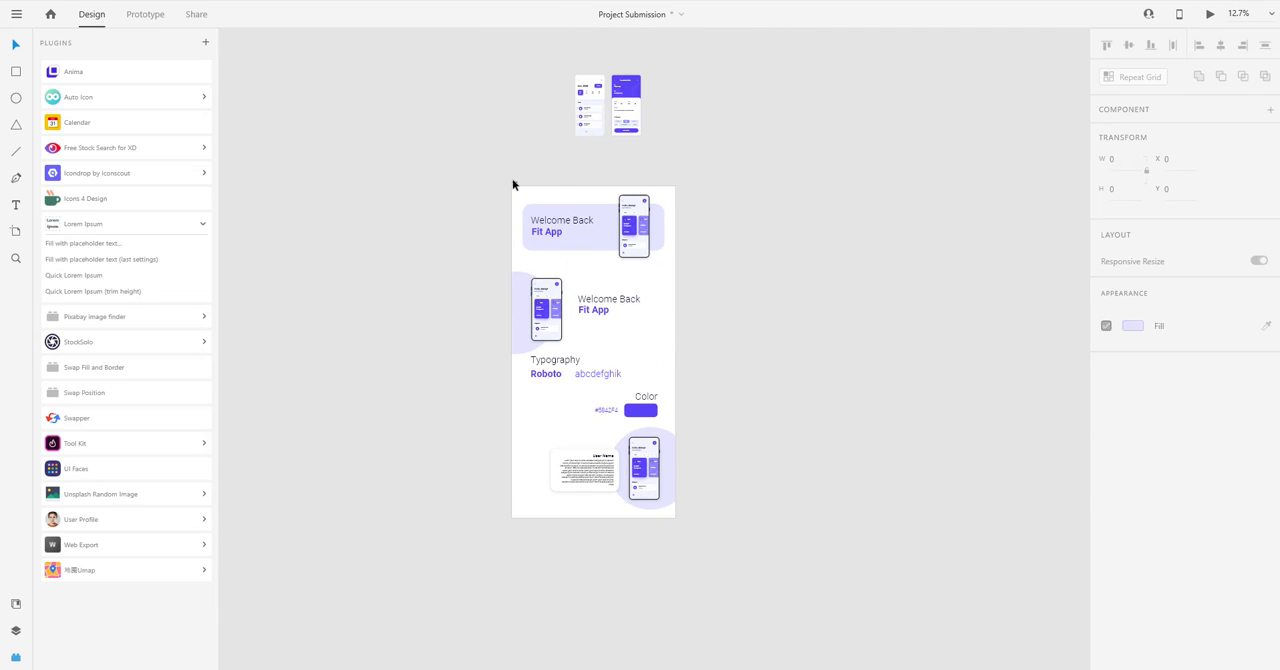
pyautogui.moveTo(578, 480); pyautogui.dragTo(595, 505)
pyautogui.click(663, 352)
# Duplicate the phone mockup into two staggered rows of four below the User Name section, at Y 3998 and Y 4809.
pyautogui.scroll(3, 663, 352)
pyautogui.moveTo(634, 275); pyautogui.dragTo(711, 458)
pyautogui.moveTo(720, 531); pyautogui.dragTo(327, 417)
pyautogui.moveTo(503, 378); pyautogui.dragTo(448, 532)
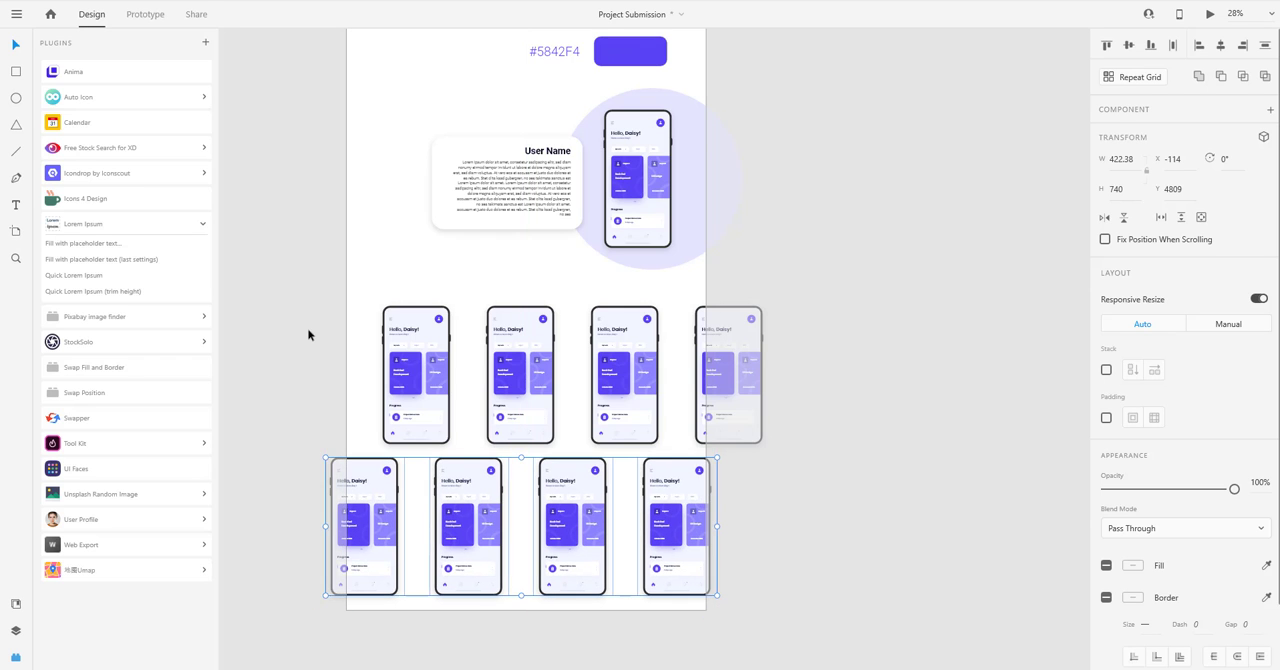
# Rotate all eight duplicated phone mockups together to -36° and move them to X -230.47, Y 3706.18.
pyautogui.moveTo(300, 323); pyautogui.dragTo(792, 538)
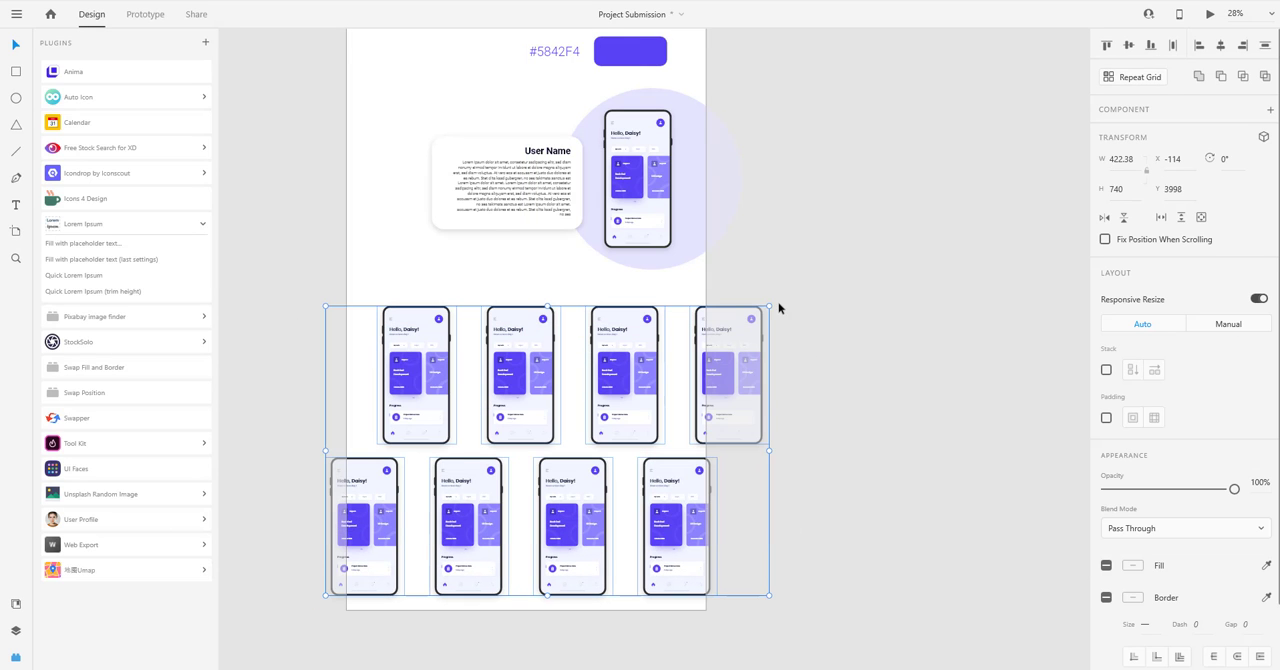
pyautogui.moveTo(773, 304); pyautogui.dragTo(644, 199)
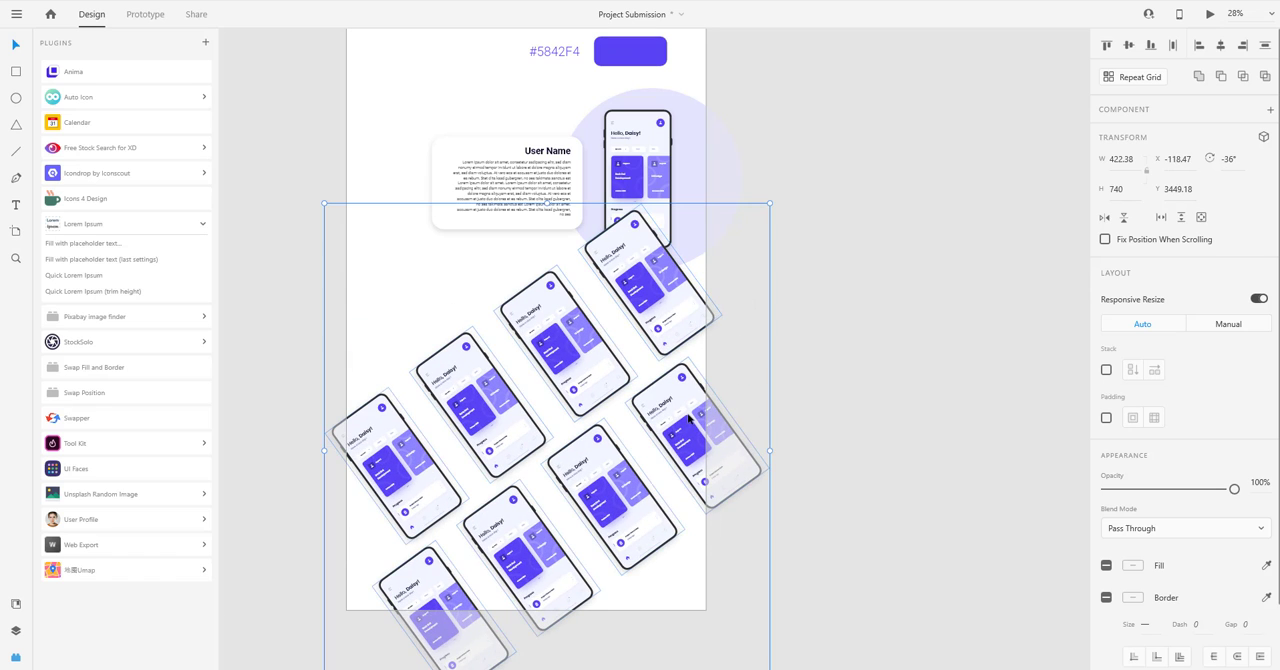
pyautogui.moveTo(690, 424); pyautogui.dragTo(669, 470)
# Enlarge the tilted phone mockups to 460.07 by 806.03 each and move the set down to Y 3794.
pyautogui.scroll(-5, 670, 471)
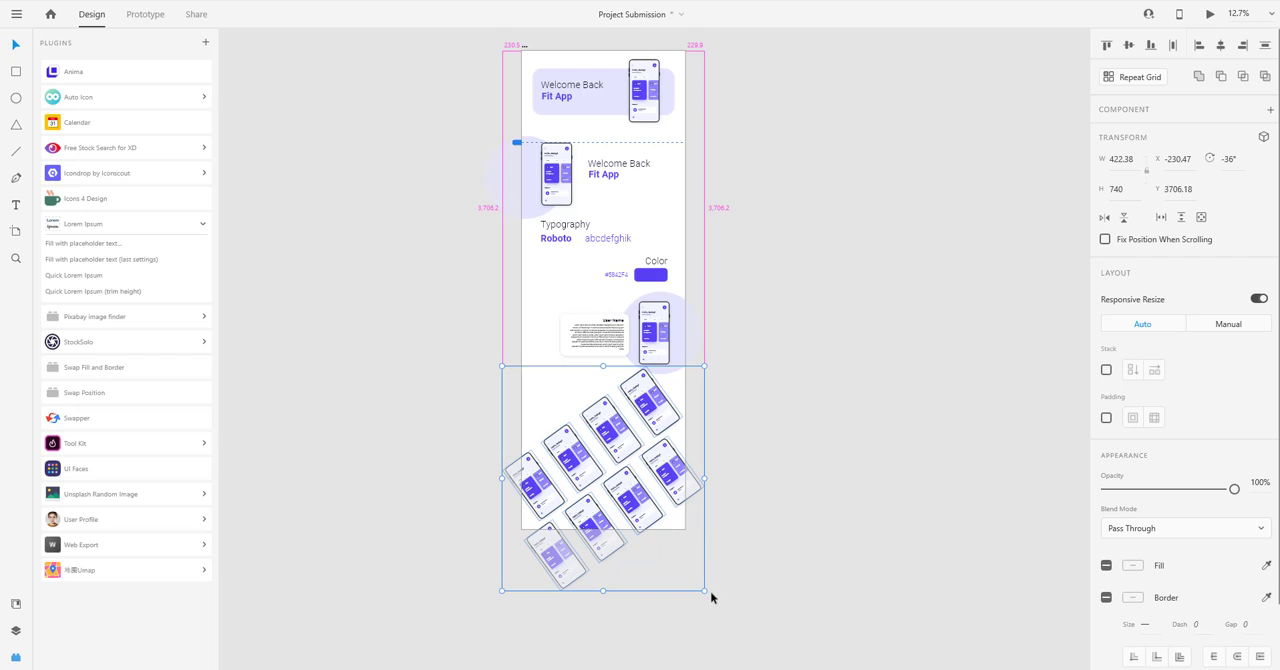
pyautogui.moveTo(704, 591); pyautogui.dragTo(714, 600)
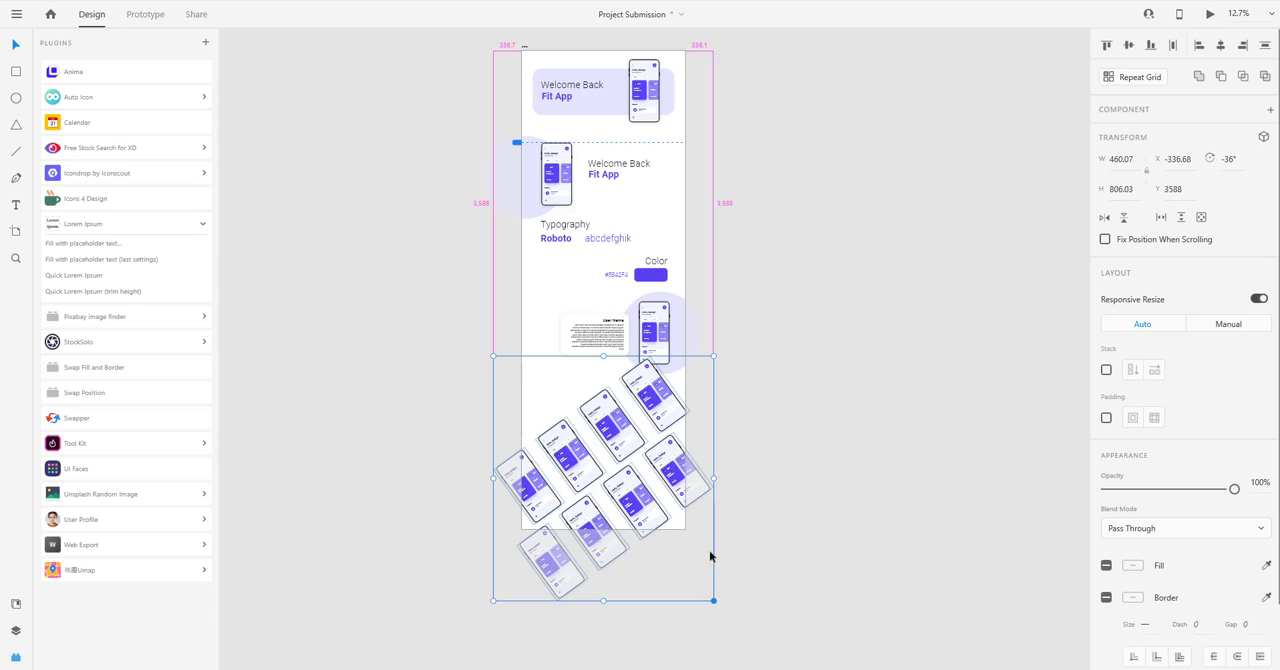
pyautogui.moveTo(690, 466); pyautogui.dragTo(731, 363)
pyautogui.click(737, 424)
# Draw a 2052 by 1309 rectangle at X 0, Y 2772 and arrange it behind the User Name card, phone and circle.
pyautogui.scroll(3, 711, 449)
pyautogui.scroll(2, 651, 313)
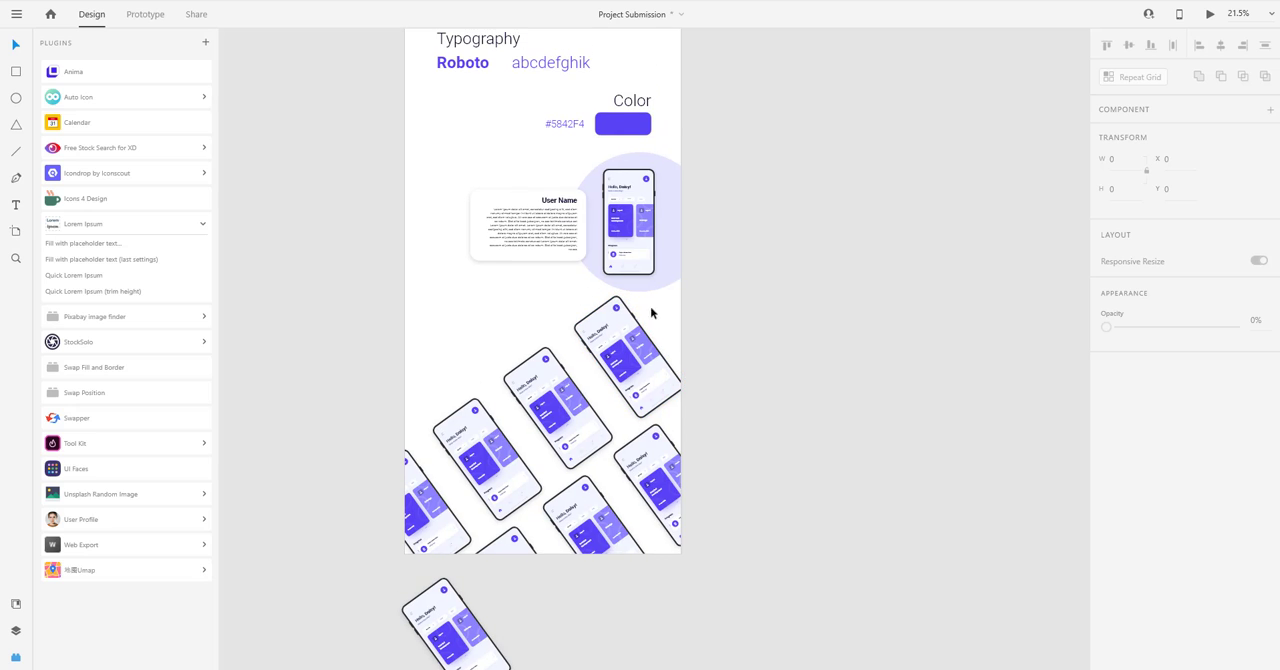
pyautogui.click(16, 73)
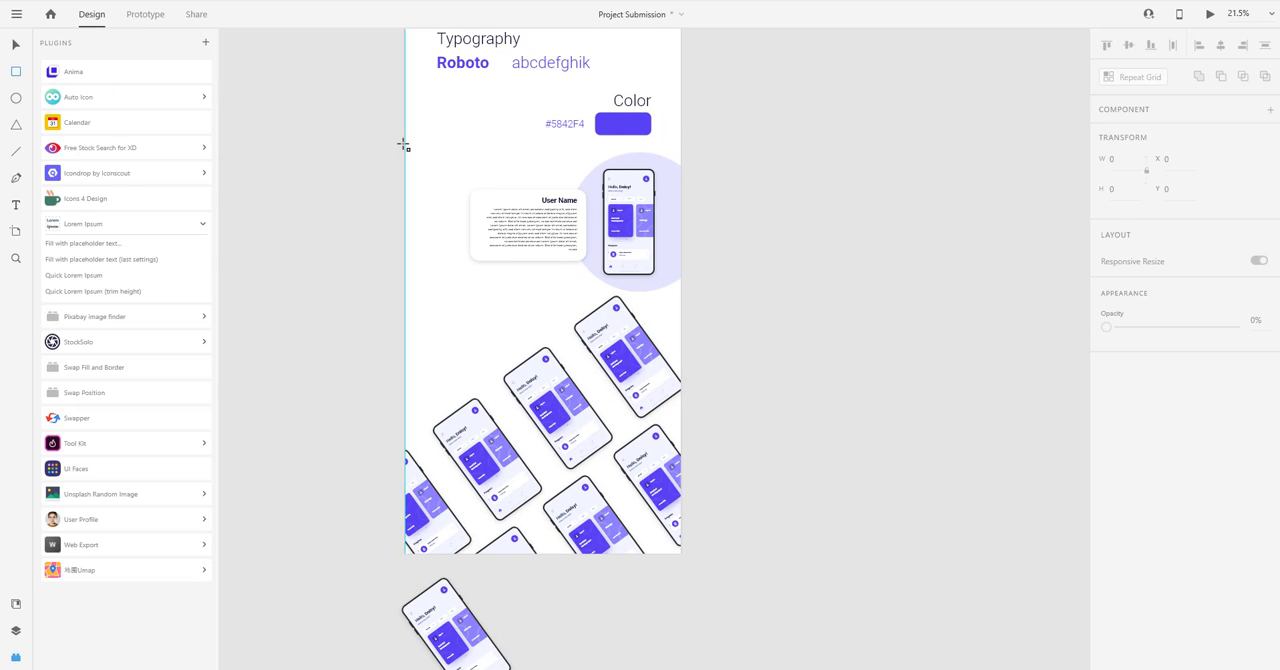
pyautogui.moveTo(403, 143)
pyautogui.mouseDown()
pyautogui.moveTo(689, 311)
pyautogui.moveTo(701, 333)
pyautogui.mouseUp()
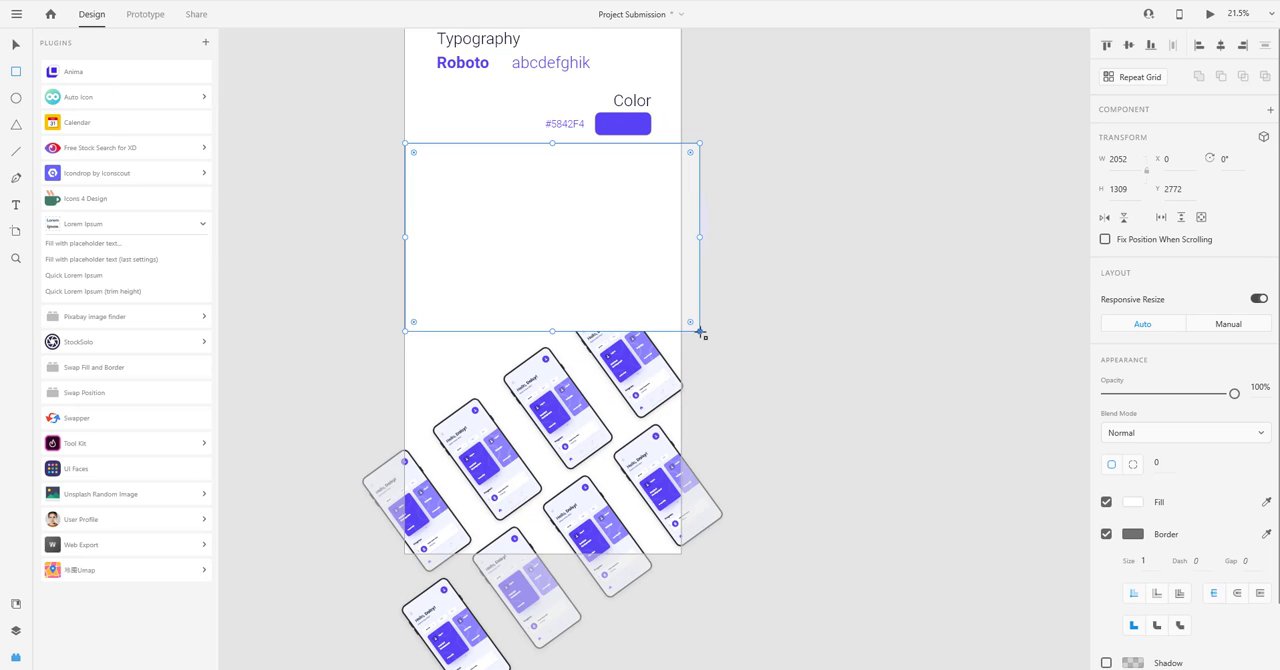
pyautogui.hotkey('ctrl', 'shift', '[')
pyautogui.hotkey('ctrl', ']')
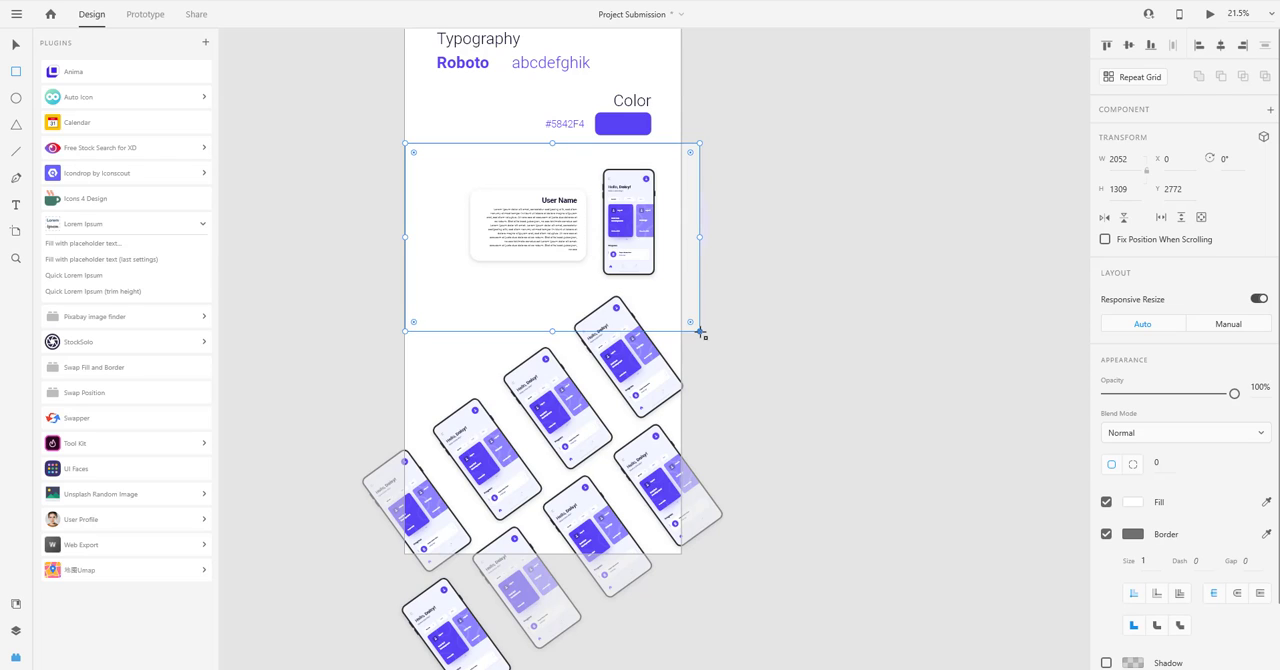
pyautogui.hotkey('ctrl', ']')
pyautogui.hotkey('ctrl', 'shift', '[')
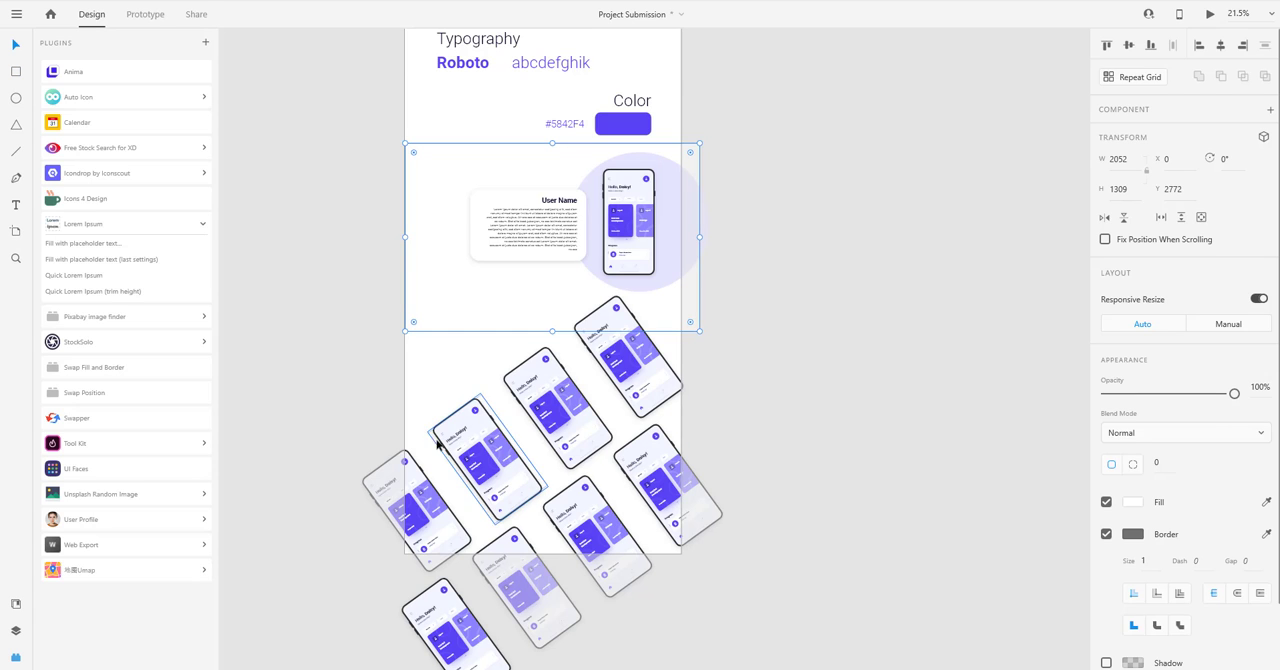
# Send all the tilted phone mockups behind the white rectangle of the User Name section.
pyautogui.press('v')
pyautogui.moveTo(350, 349); pyautogui.dragTo(831, 638)
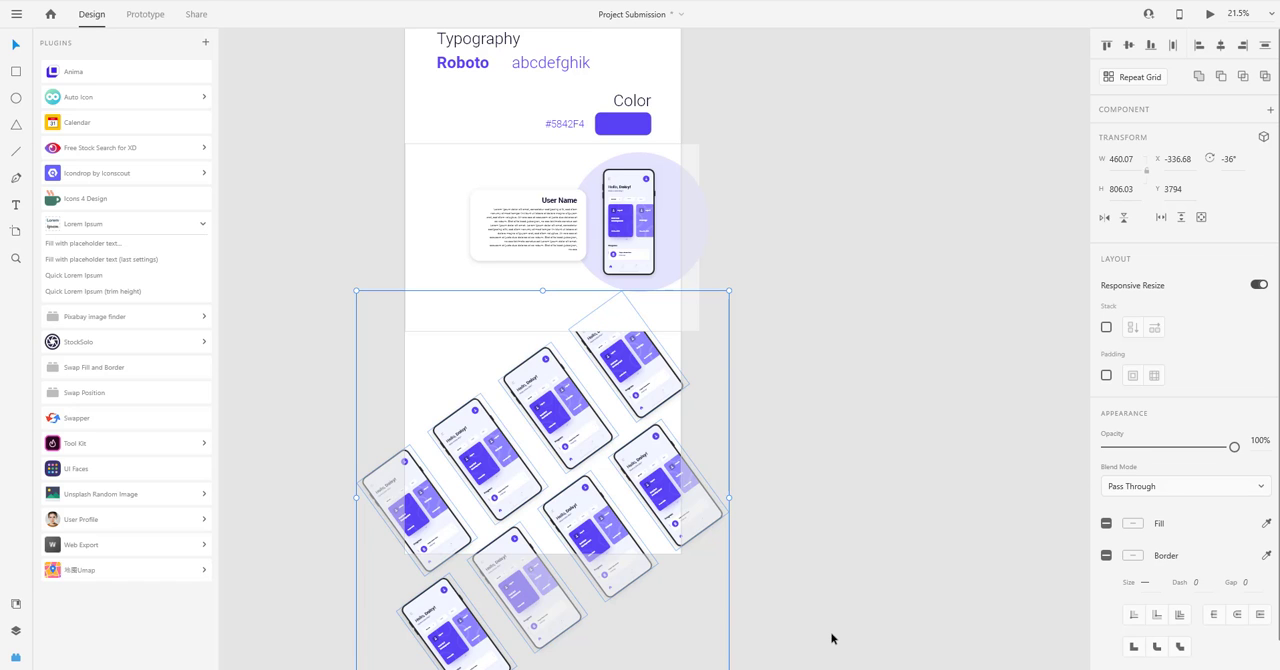
pyautogui.click(808, 526)
pyautogui.moveTo(808, 424); pyautogui.dragTo(811, 400)
pyautogui.scroll(2, 768, 359)
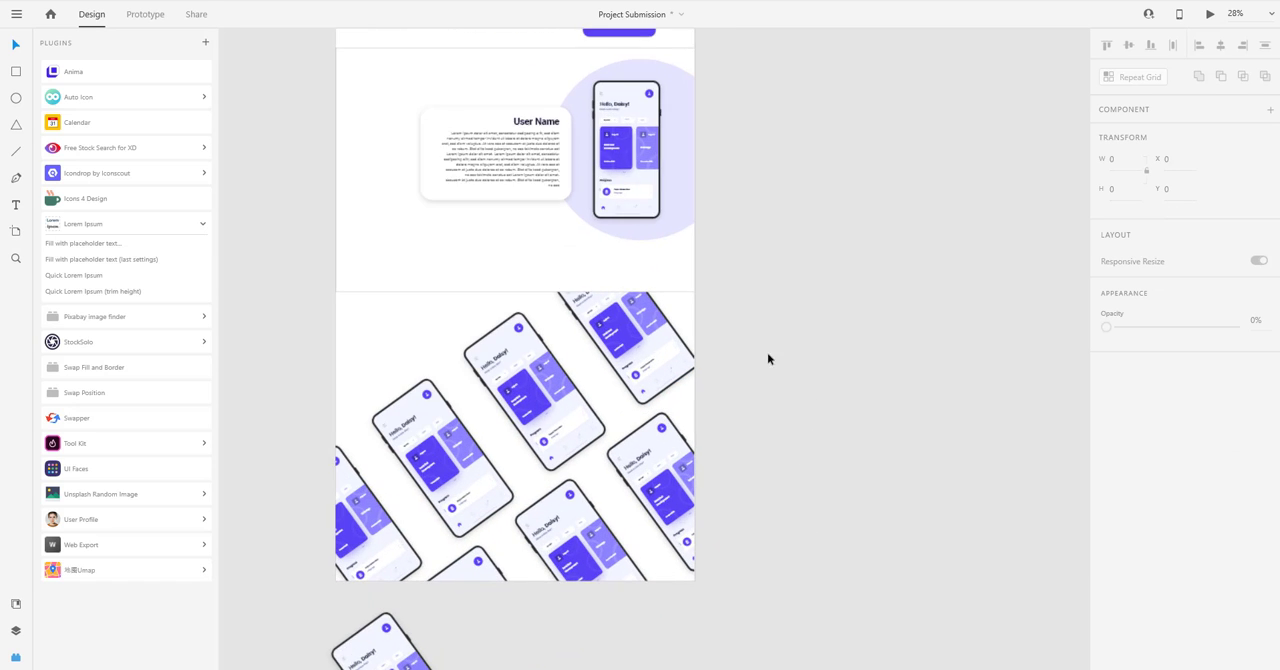
pyautogui.moveTo(772, 342); pyautogui.dragTo(797, 363)
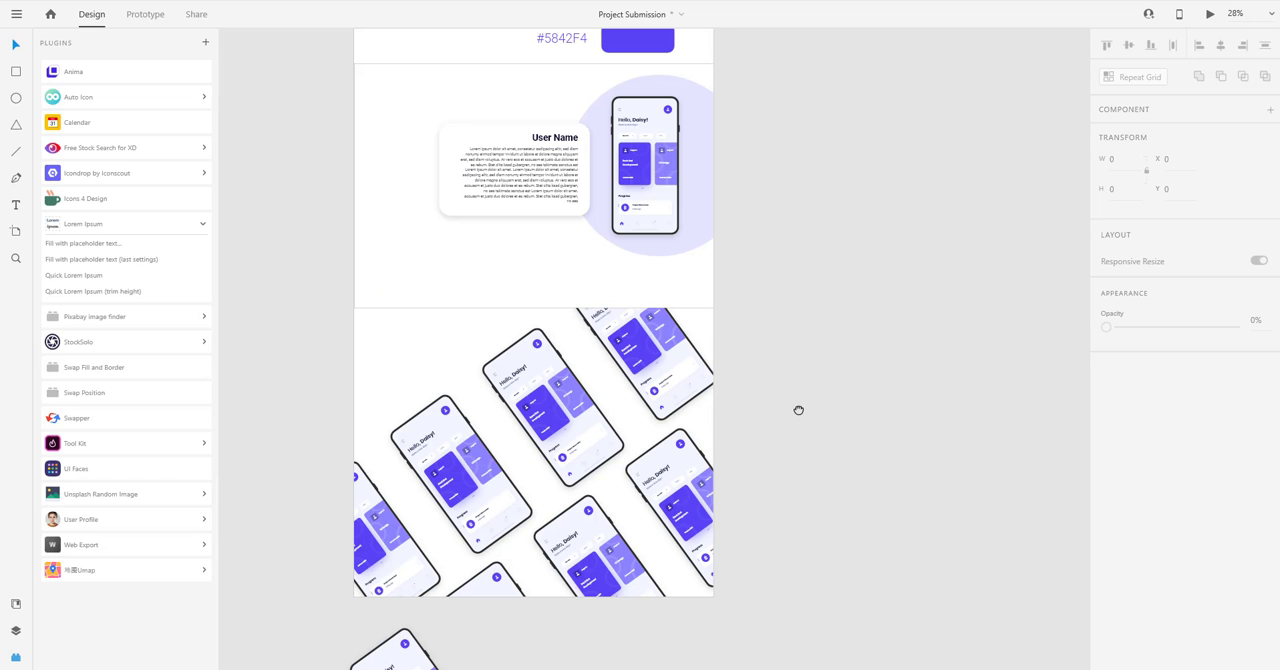
# Rotate all eight tilted phone mockups together to a less steep angle and move the set up beneath the User Name section.
pyautogui.moveTo(798, 410); pyautogui.dragTo(805, 276)
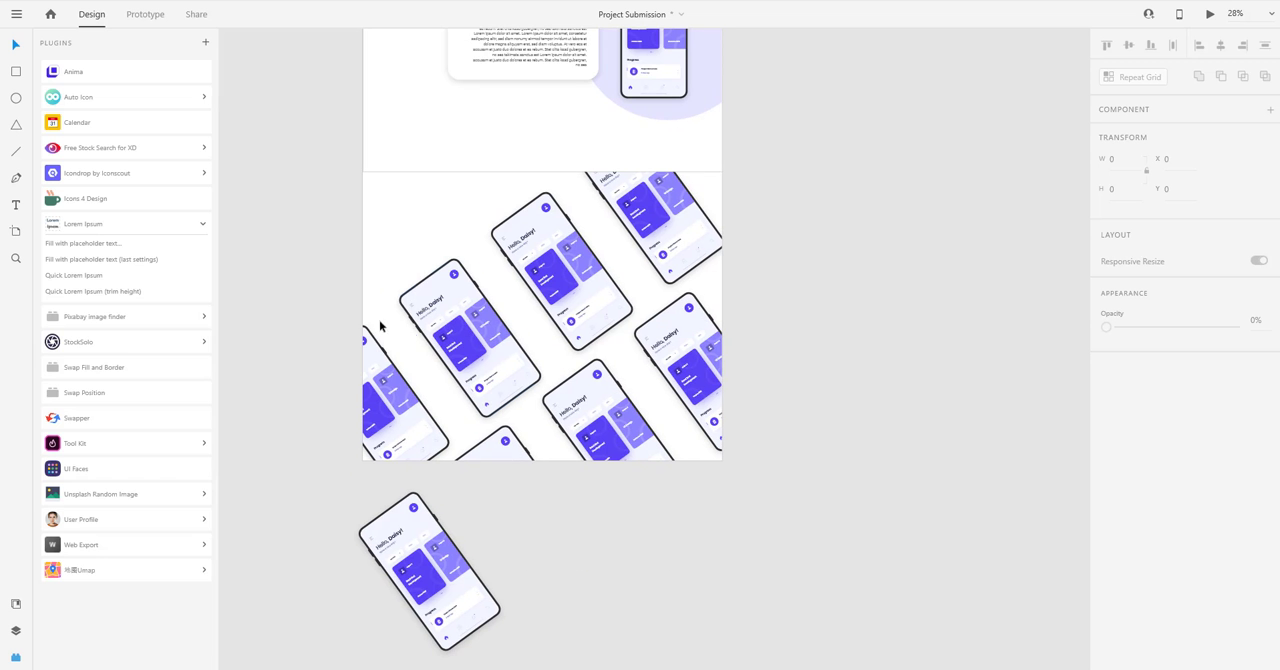
pyautogui.moveTo(251, 290); pyautogui.dragTo(884, 604)
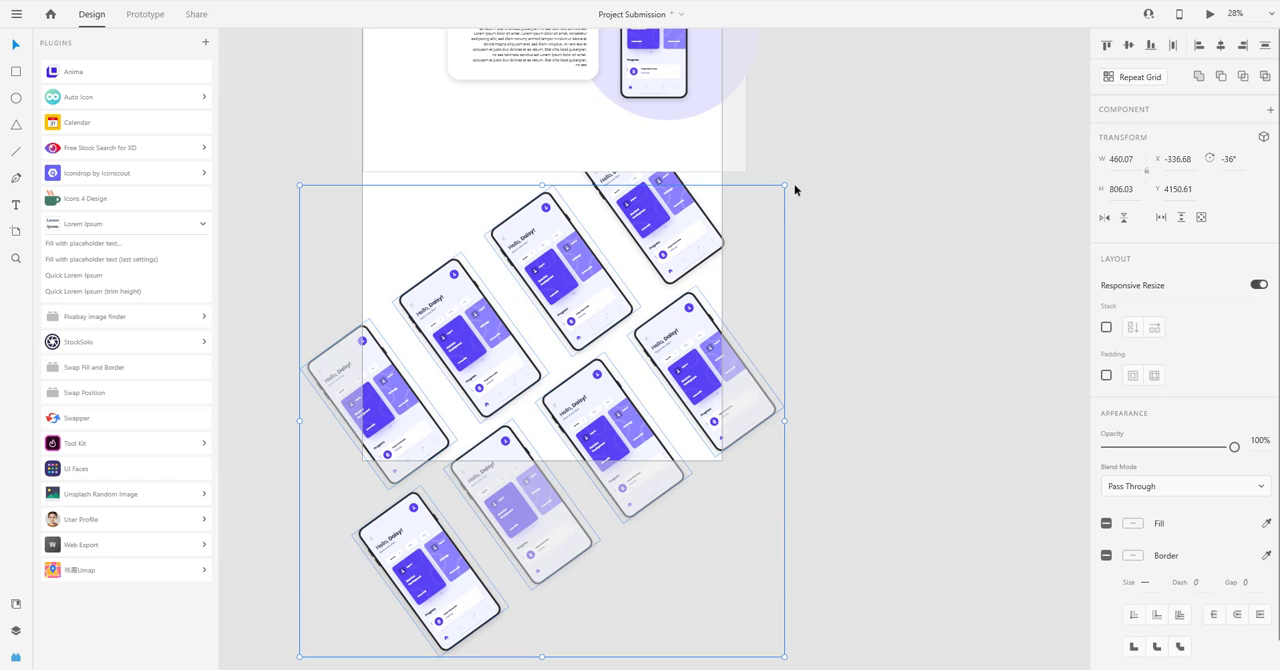
pyautogui.moveTo(789, 182); pyautogui.dragTo(834, 222)
pyautogui.hotkey('ctrl', 'z')
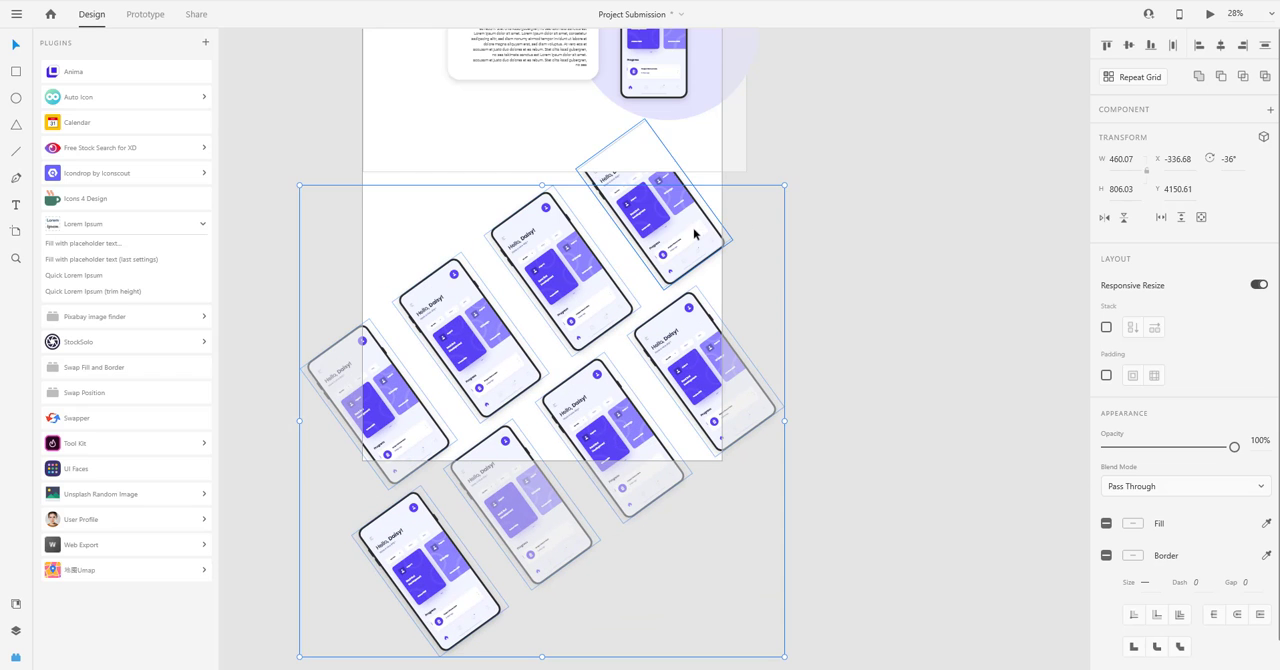
pyautogui.keyDown('shift'); pyautogui.click(697, 231); pyautogui.keyUp('shift')
pyautogui.moveTo(789, 118); pyautogui.dragTo(830, 151)
pyautogui.moveTo(690, 345); pyautogui.dragTo(694, 297)
pyautogui.click(843, 263)
# Remove the border from the white rectangle behind the User Name section.
pyautogui.scroll(3, 829, 397)
pyautogui.keyDown('ctrl'); pyautogui.scroll(-2, 810, 397); pyautogui.keyUp('ctrl')
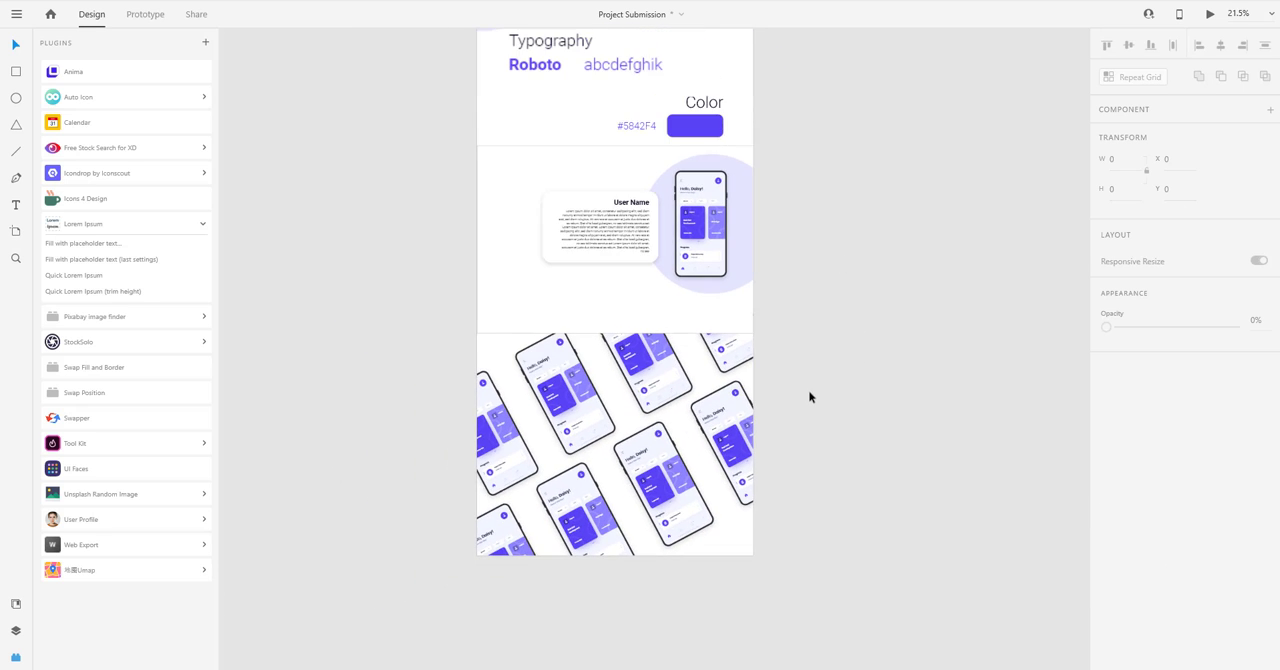
pyautogui.click(694, 309)
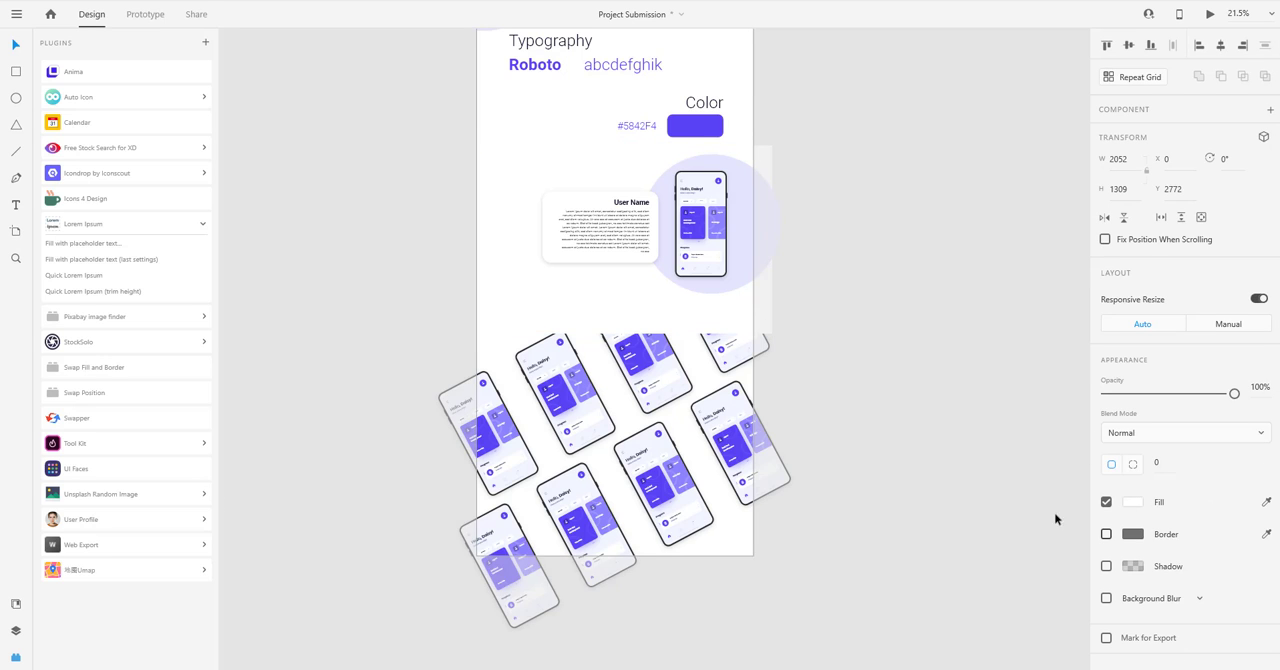
pyautogui.scroll(2, 809, 337)
pyautogui.click(823, 277)
# Review the whole presentation page from the Fit App cover down to the tilted phone grid.
pyautogui.scroll(4, 820, 357)
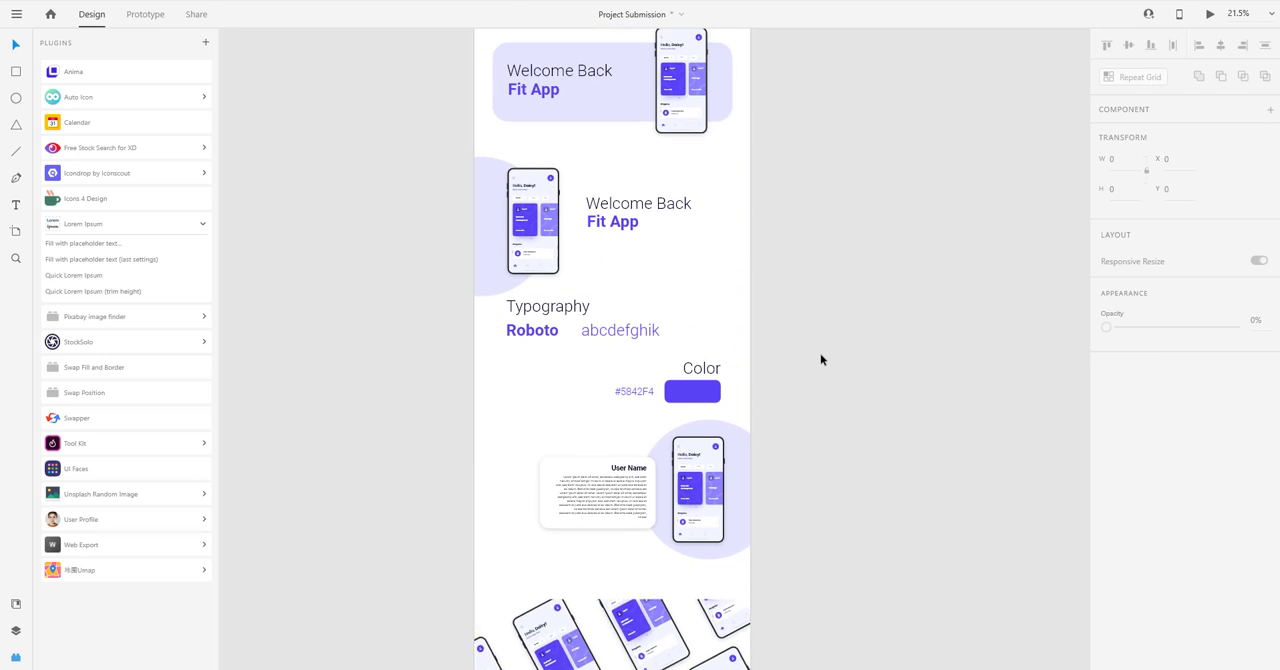
pyautogui.scroll(-5, 820, 353)
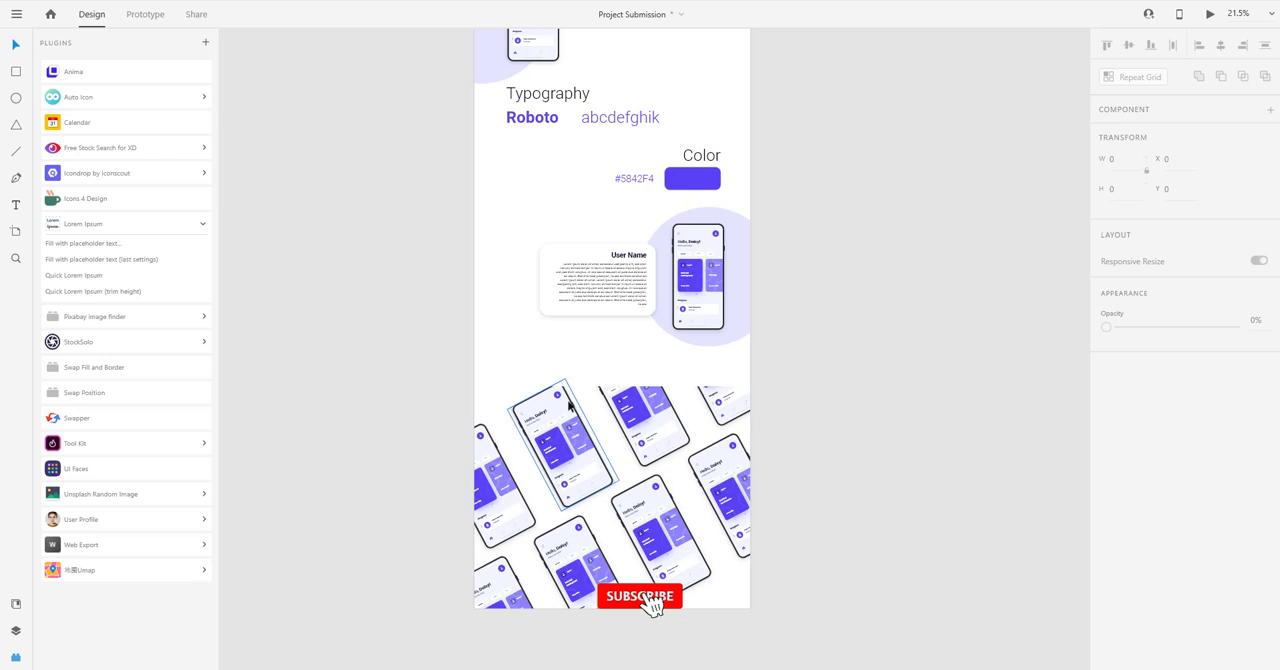
pyautogui.scroll(4, 568, 405)
pyautogui.scroll(-4, 571, 405)
pyautogui.scroll(1, 571, 405)
pyautogui.moveTo(847, 307); pyautogui.dragTo(813, 364)
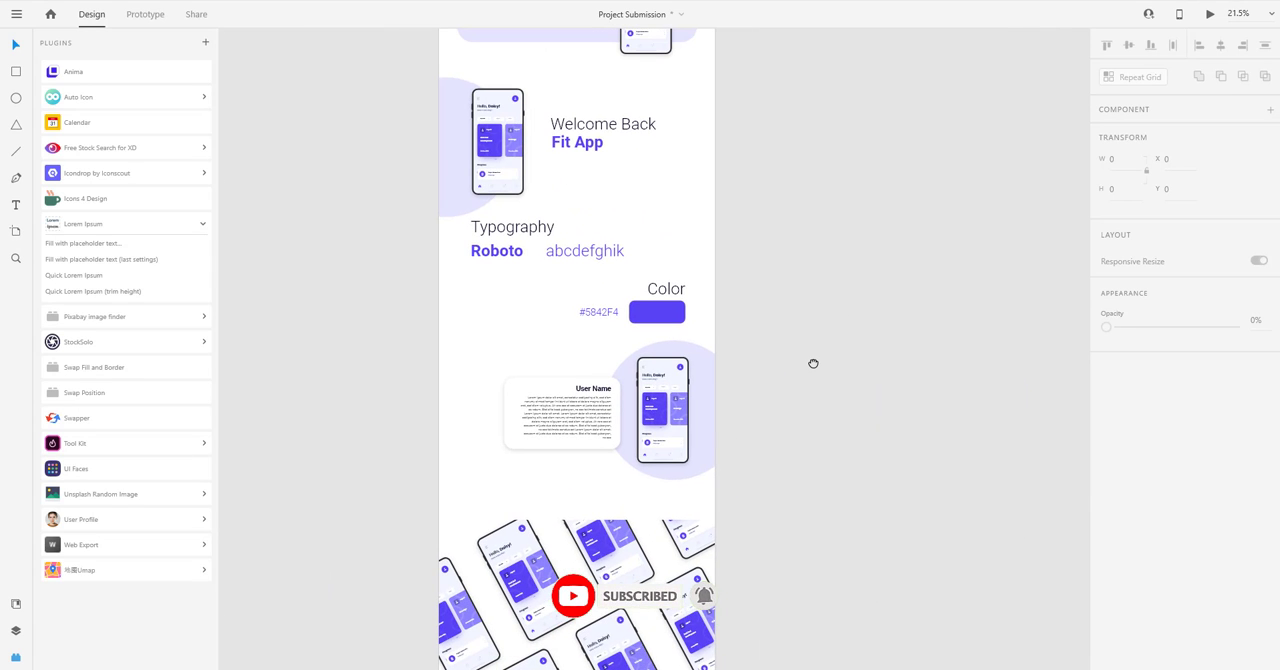
pyautogui.click(868, 668)
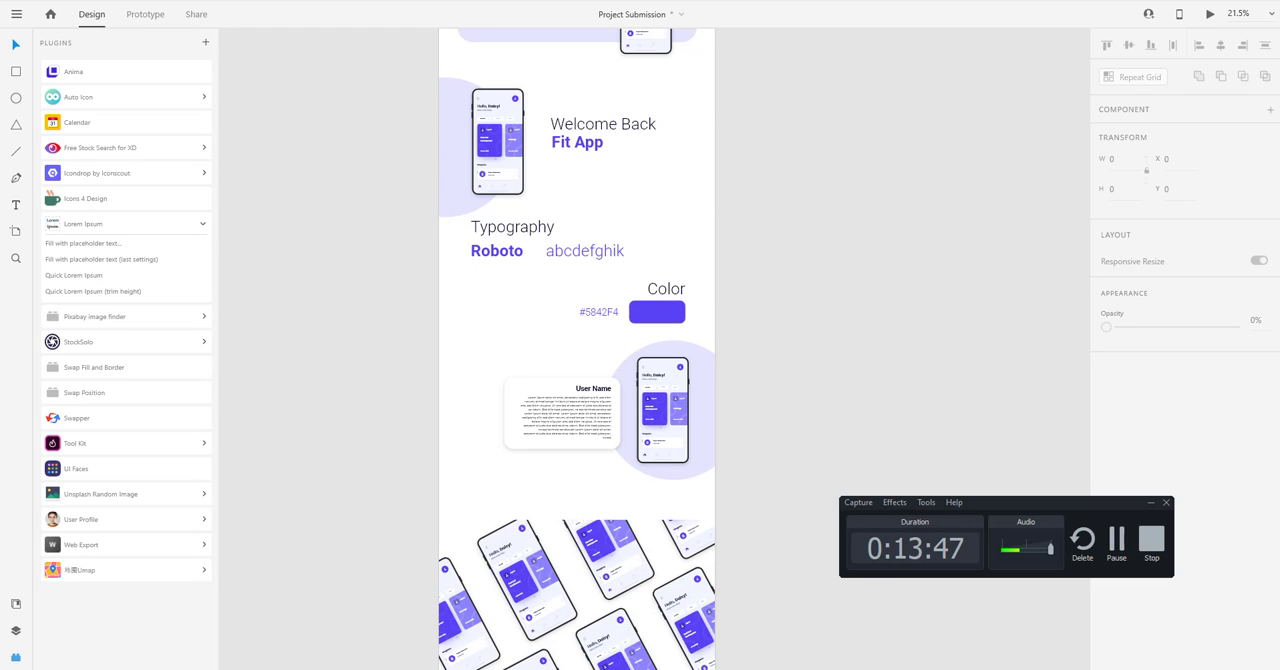